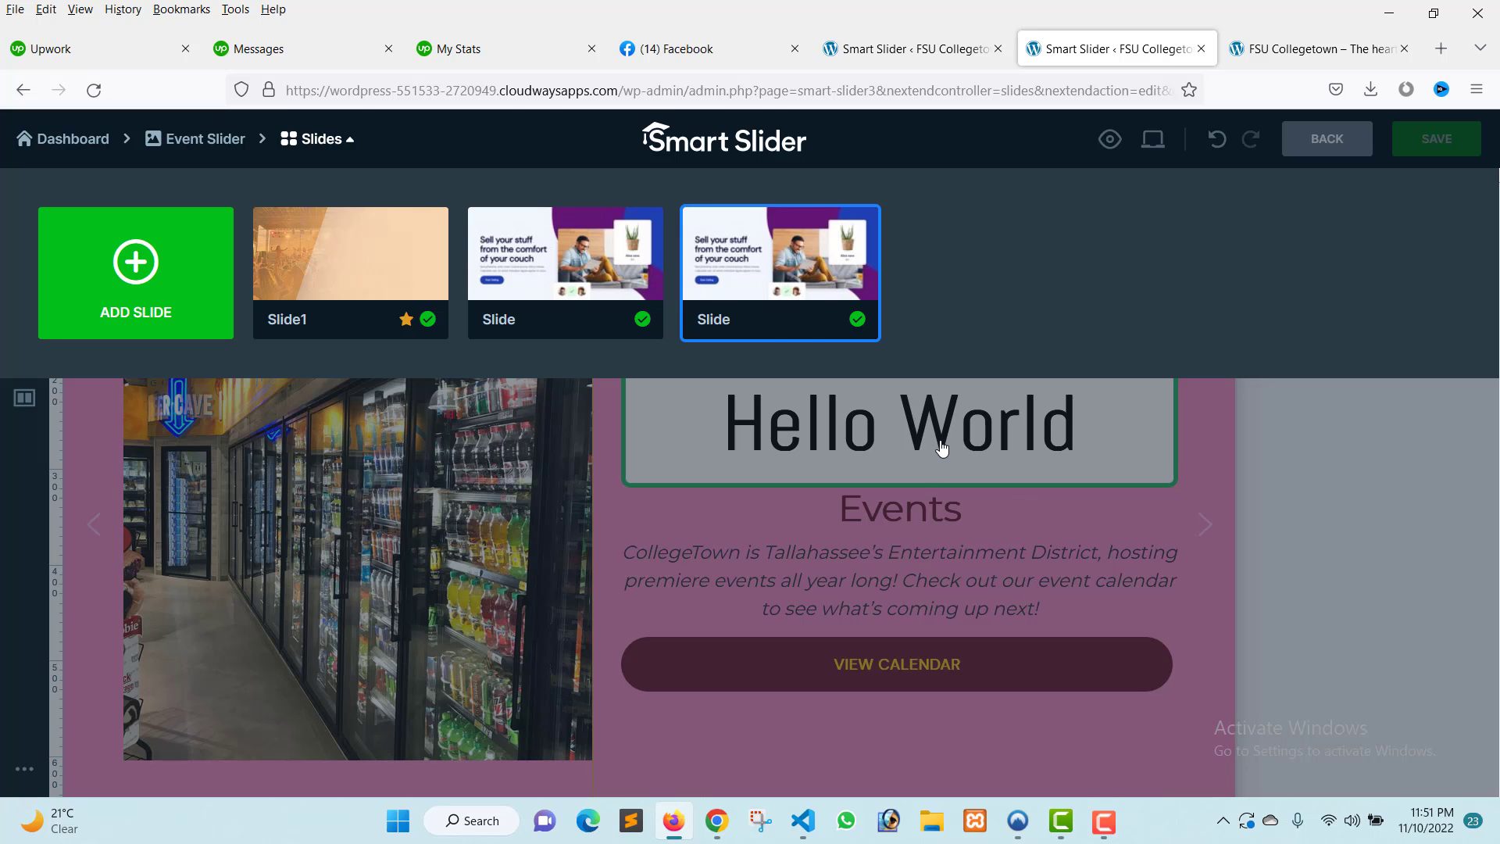
pyautogui.click(1378, 525)
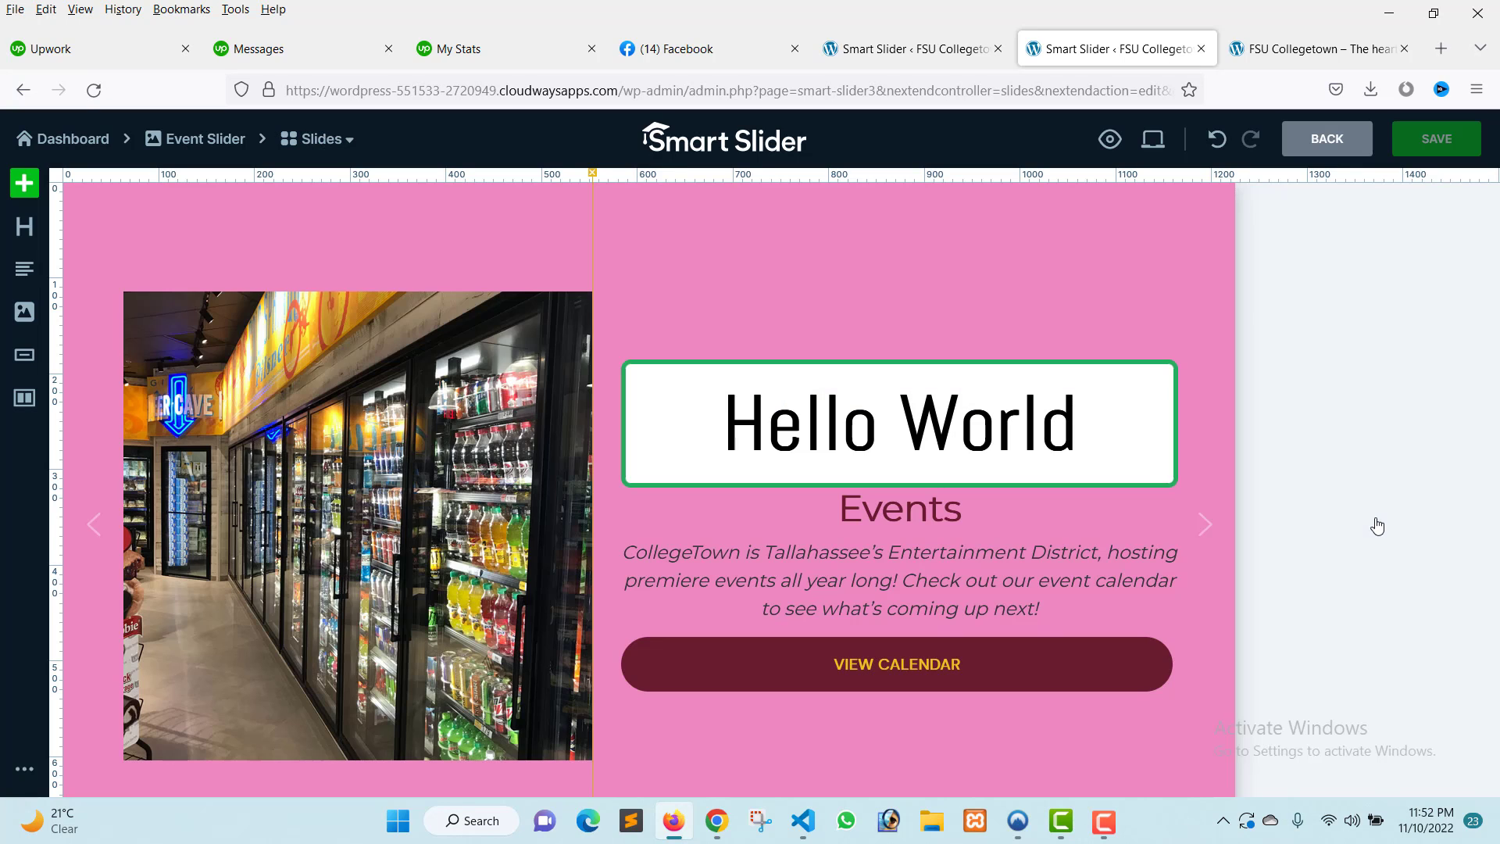
pyautogui.click(953, 463)
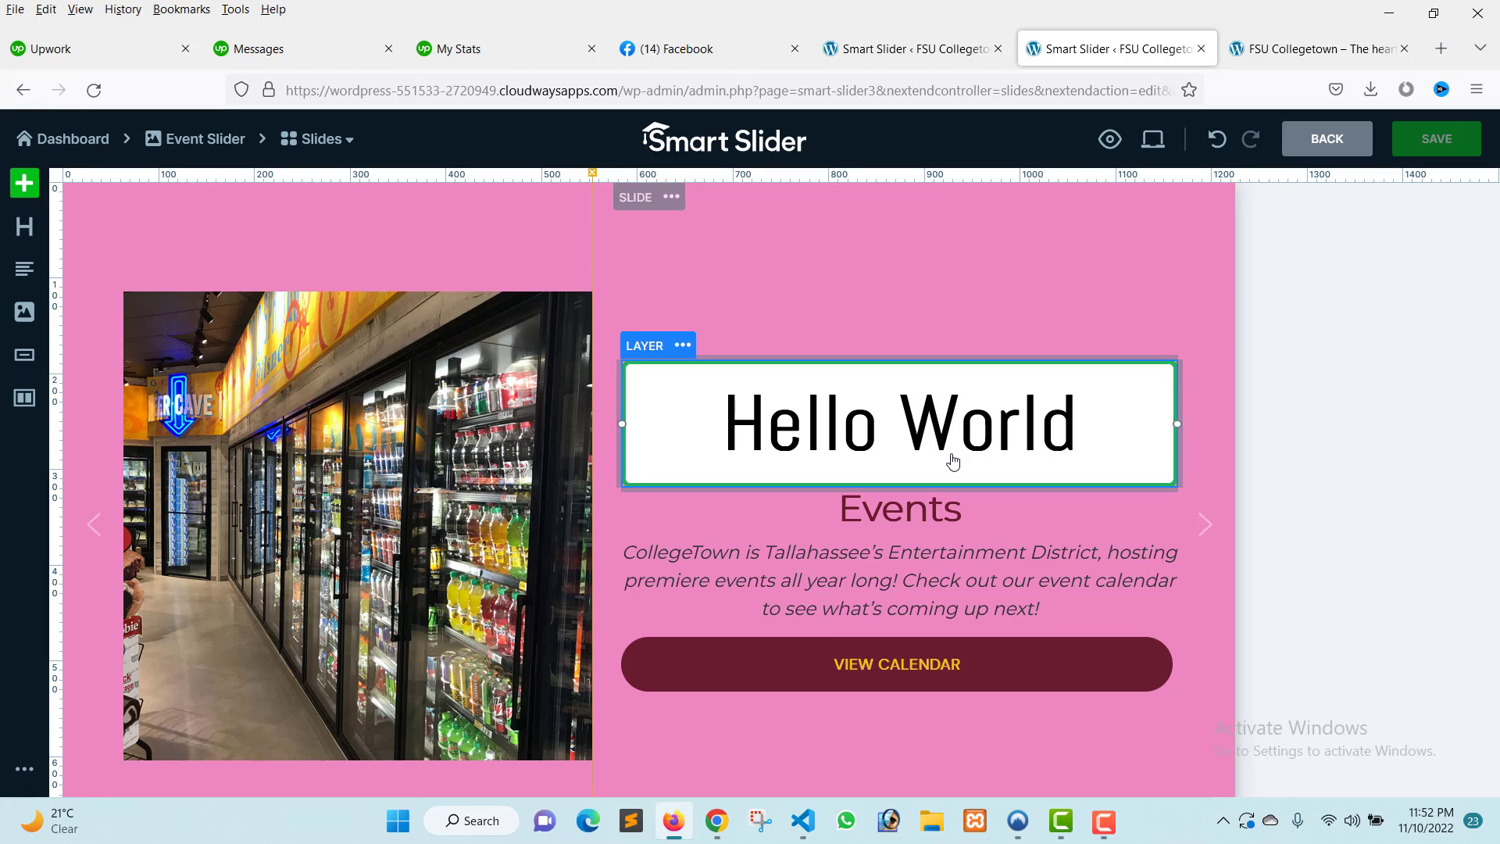
pyautogui.click(344, 148)
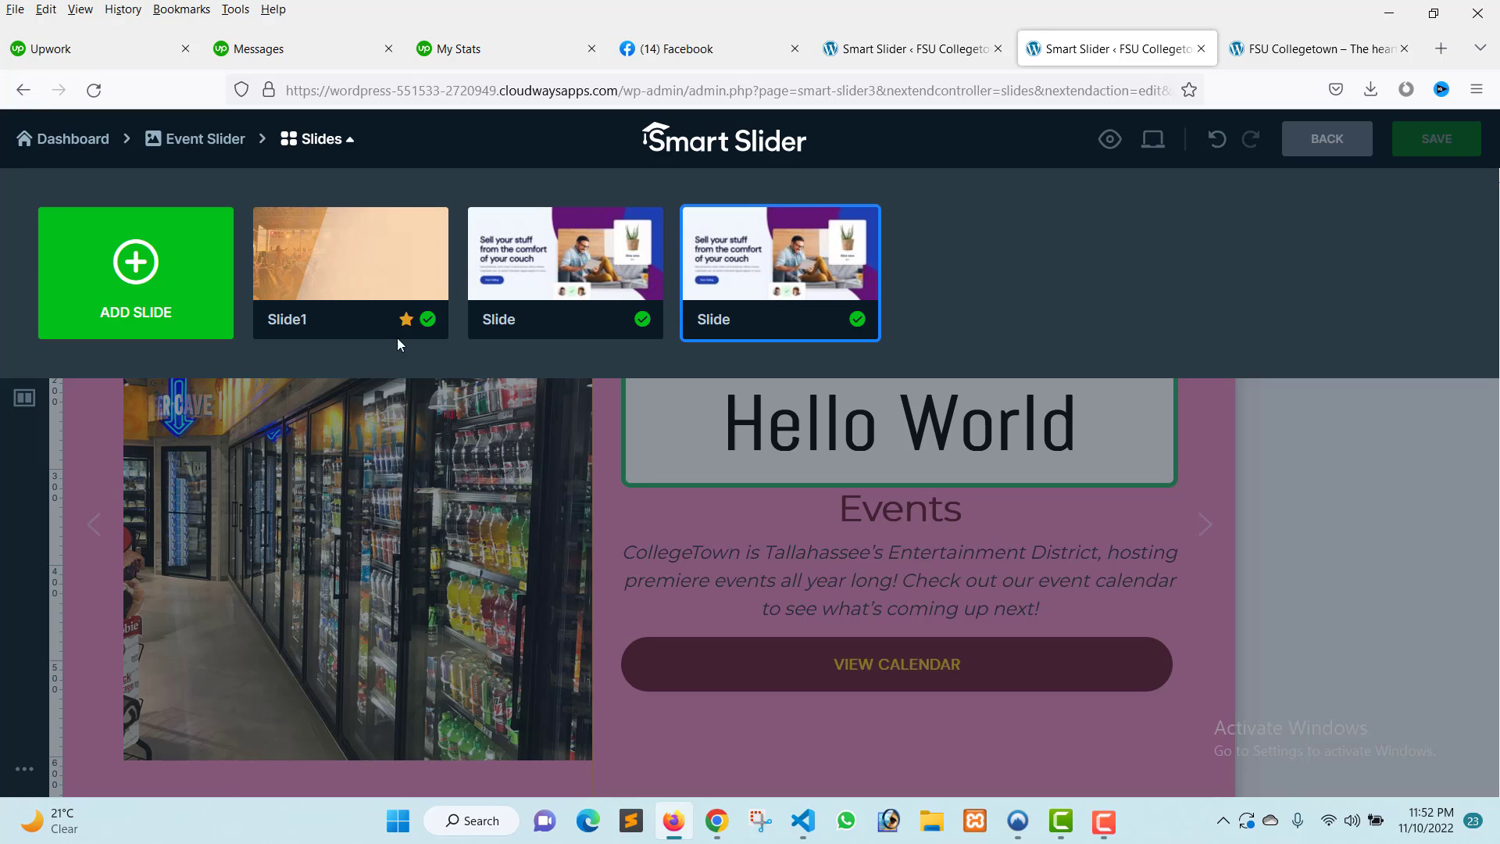
pyautogui.moveTo(772, 275)
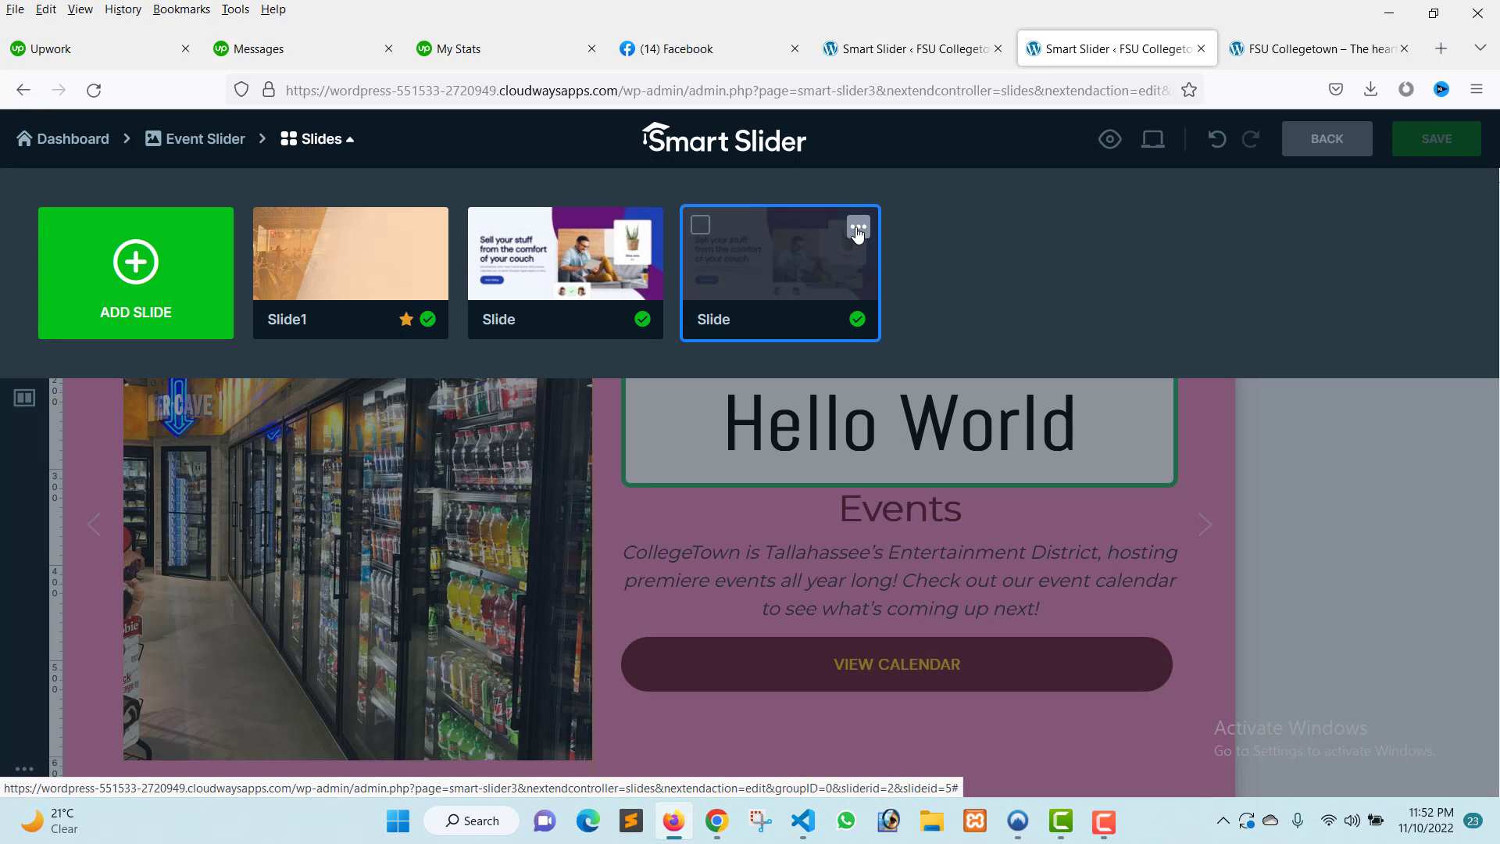
pyautogui.click(139, 283)
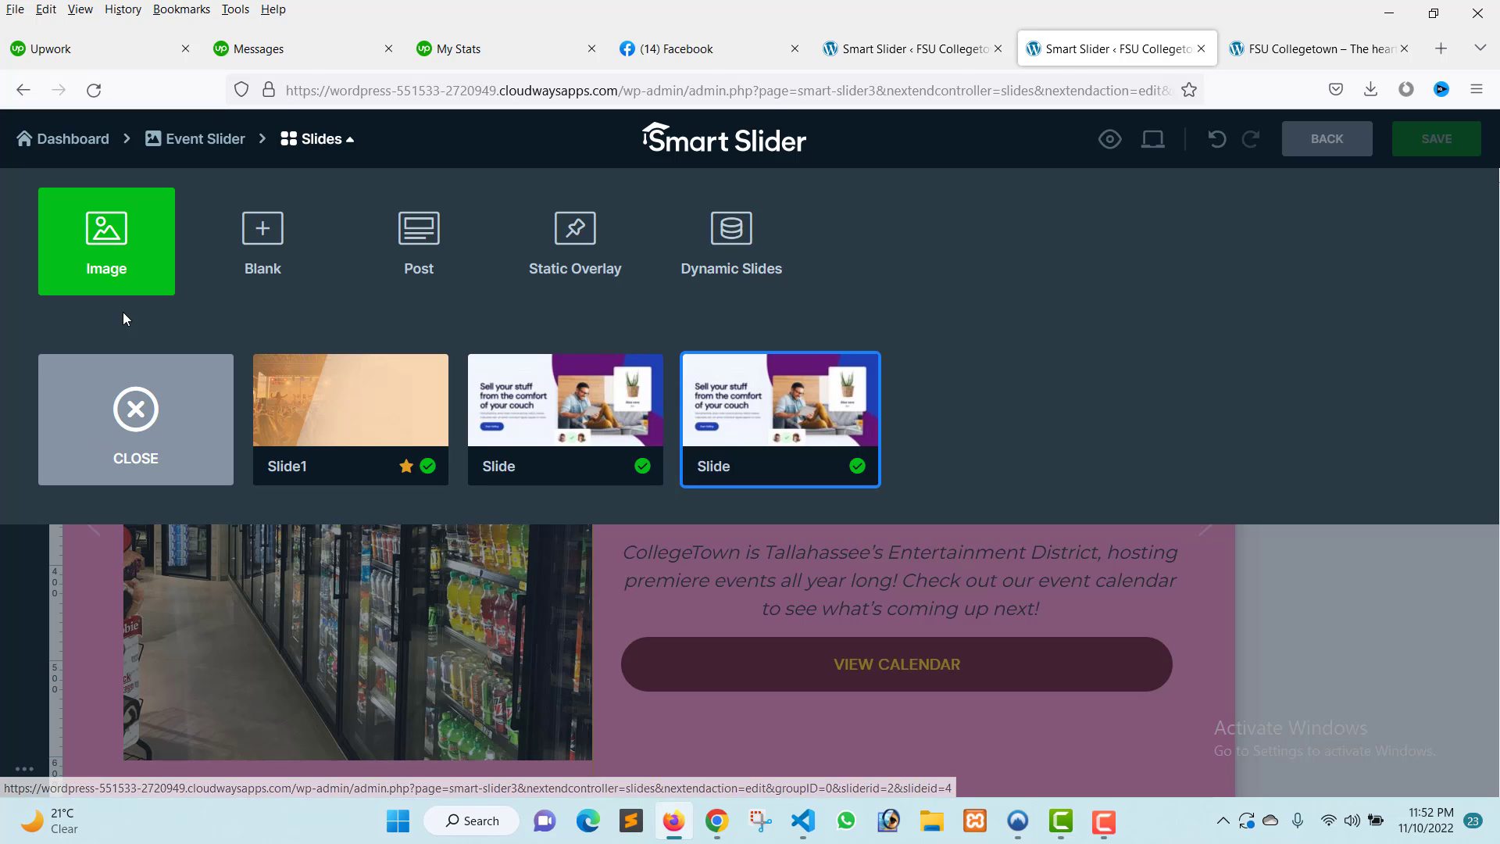
pyautogui.click(148, 420)
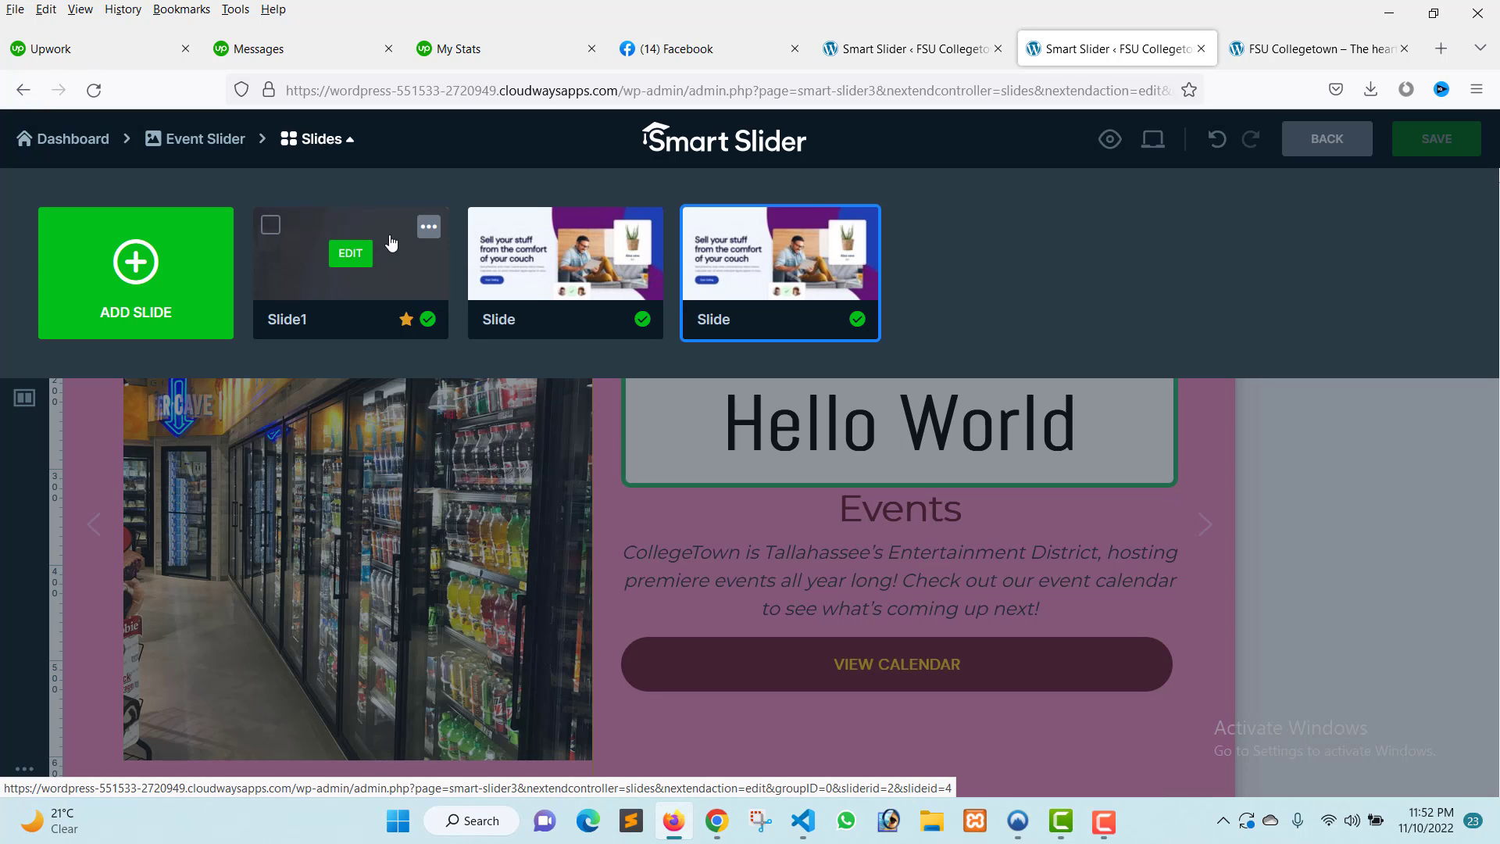
# Duplicate Slide1 and move the copy to the third position in the slide list.
pyautogui.click(430, 228)
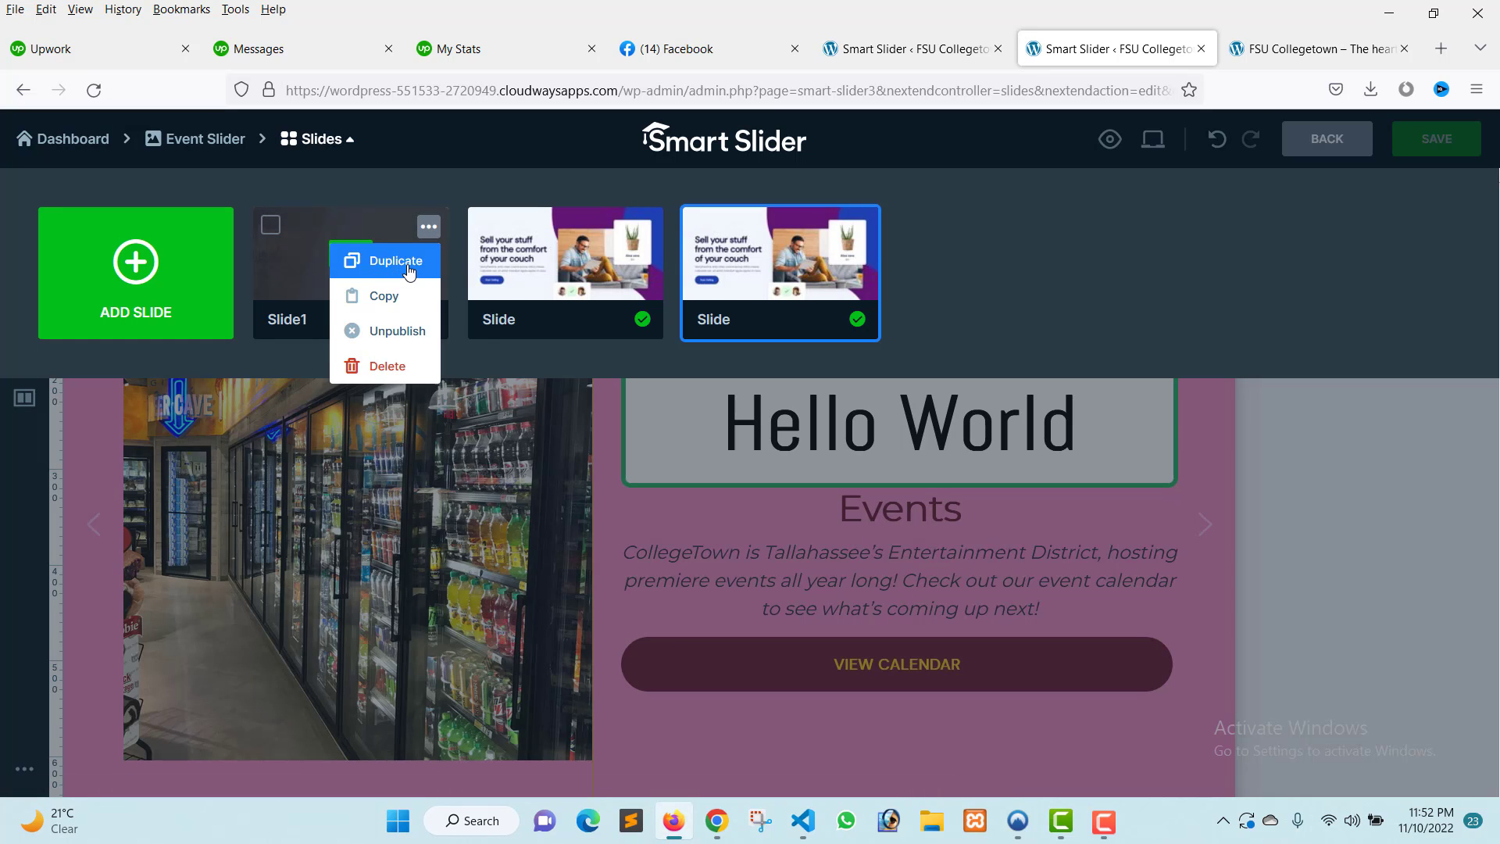
pyautogui.click(409, 272)
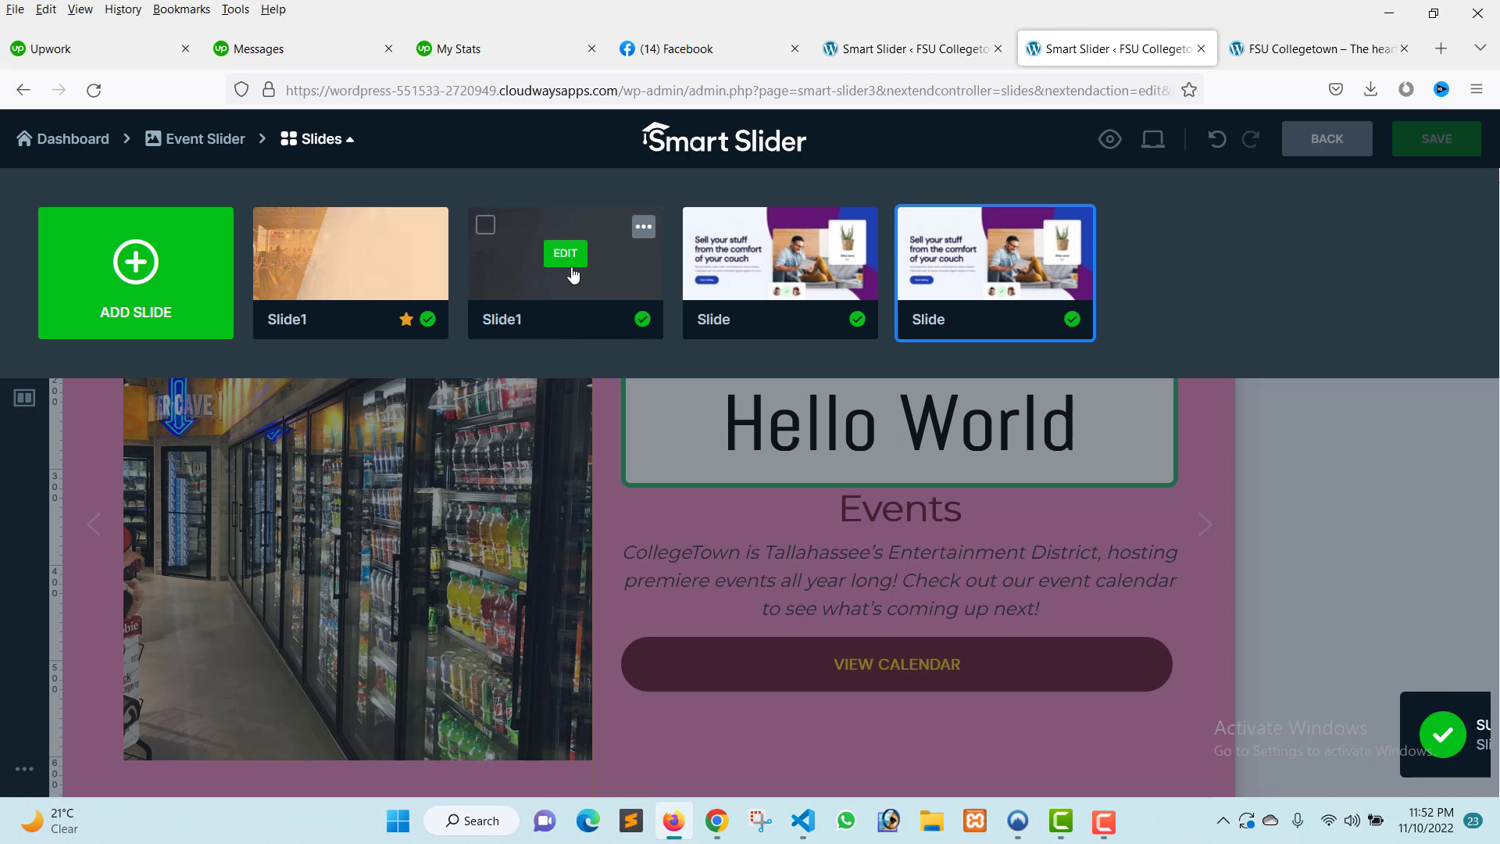
pyautogui.moveTo(572, 273); pyautogui.dragTo(1048, 251)
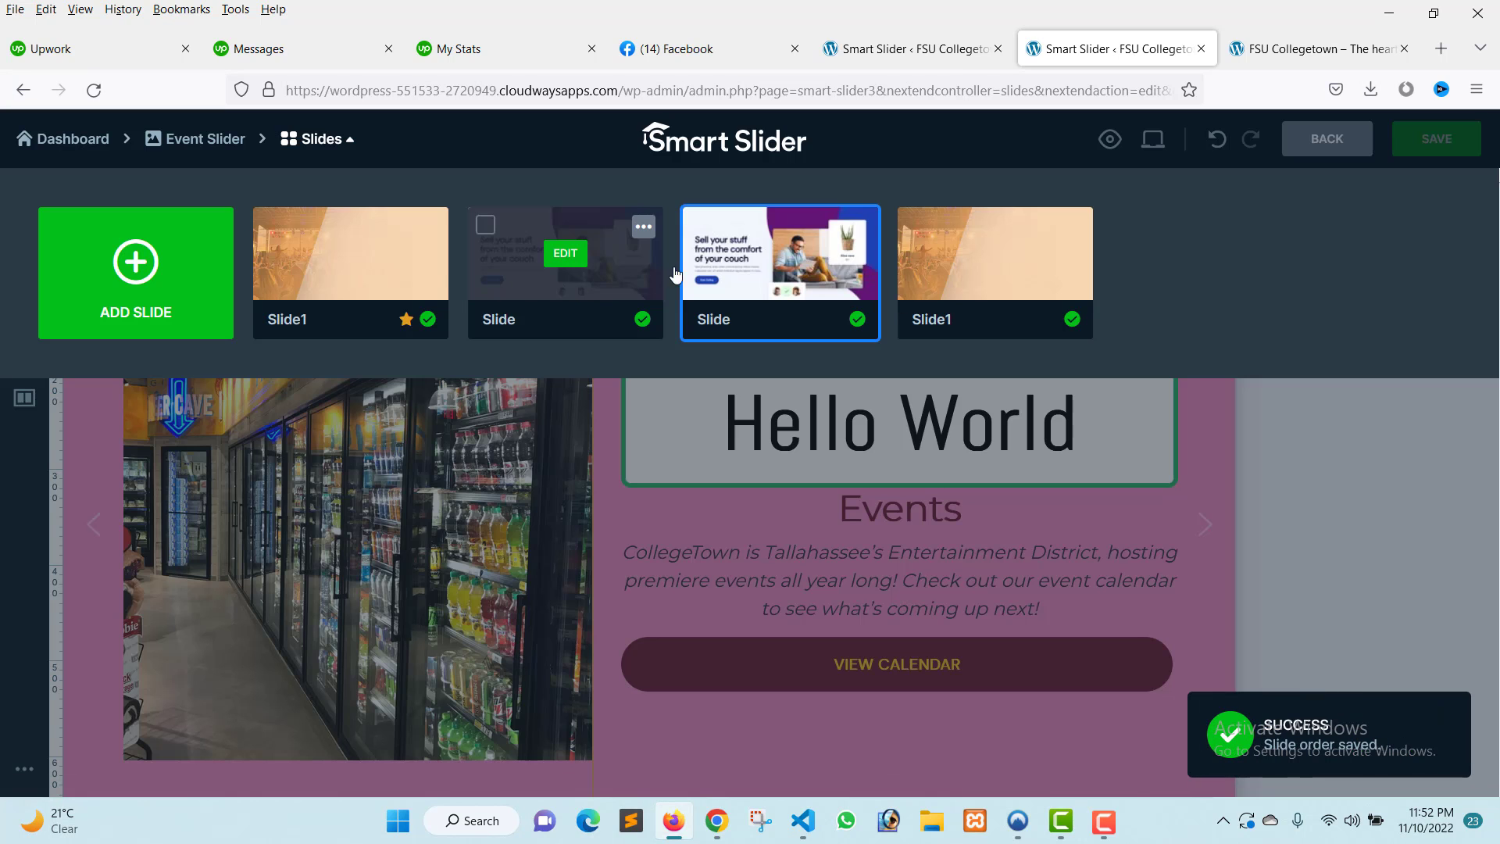
pyautogui.moveTo(967, 272); pyautogui.dragTo(703, 278)
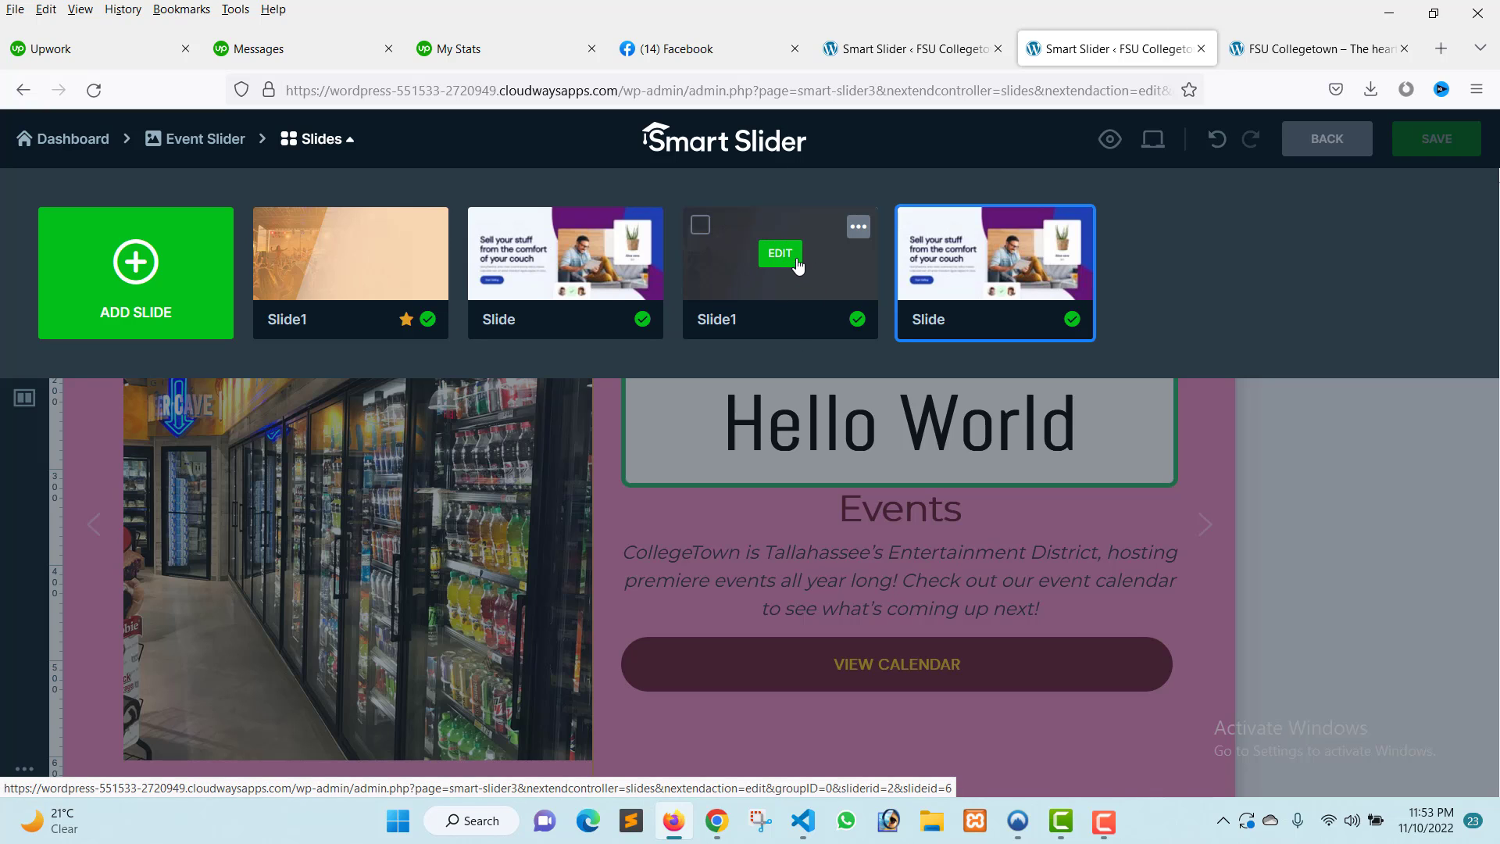
# Open the duplicated Slide1 for editing and close its slide settings panel.
pyautogui.click(780, 254)
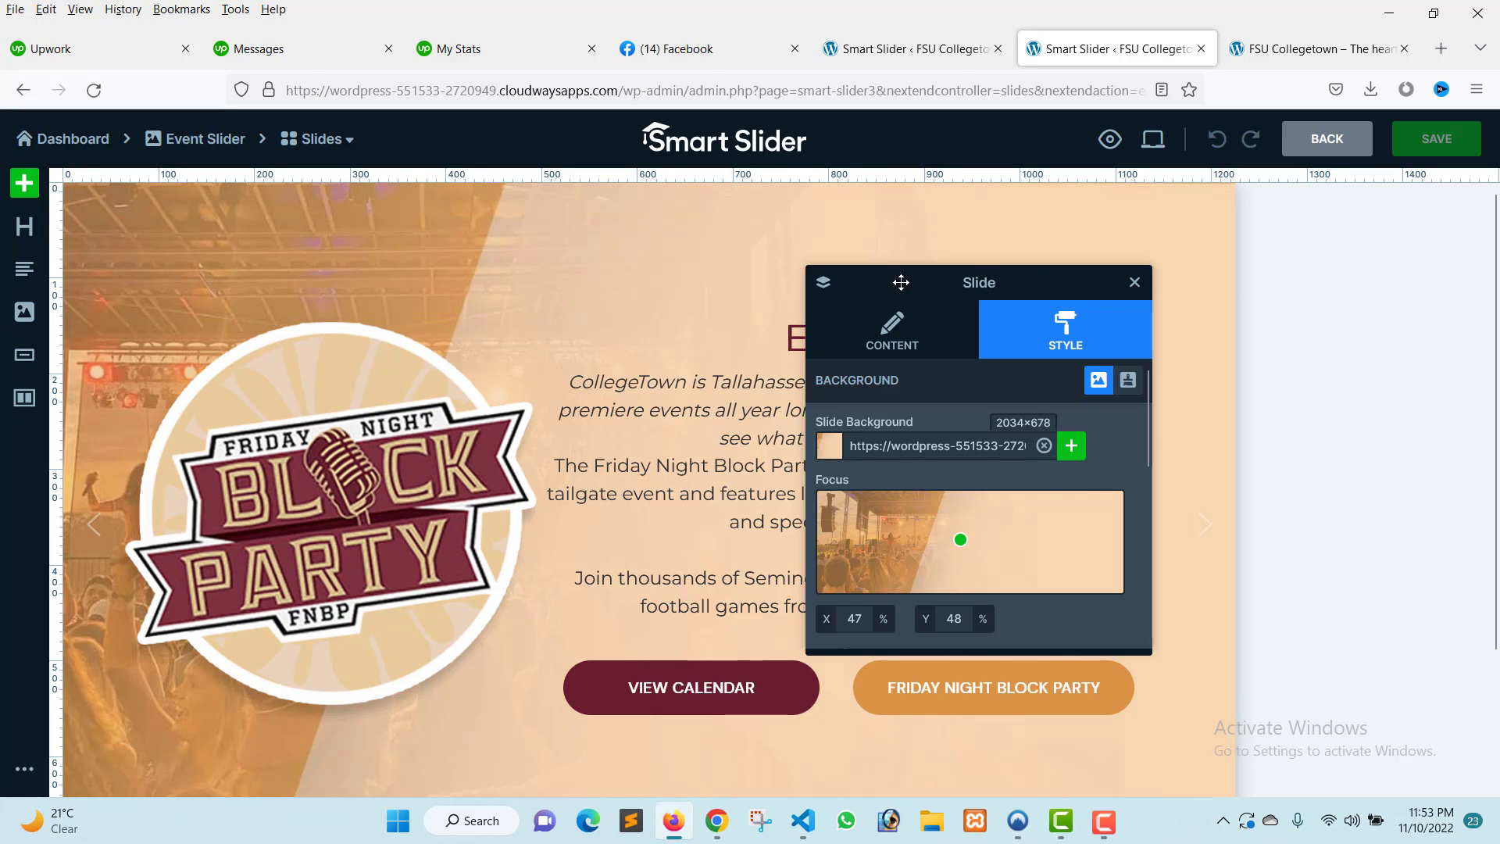
pyautogui.moveTo(900, 282); pyautogui.dragTo(1345, 256)
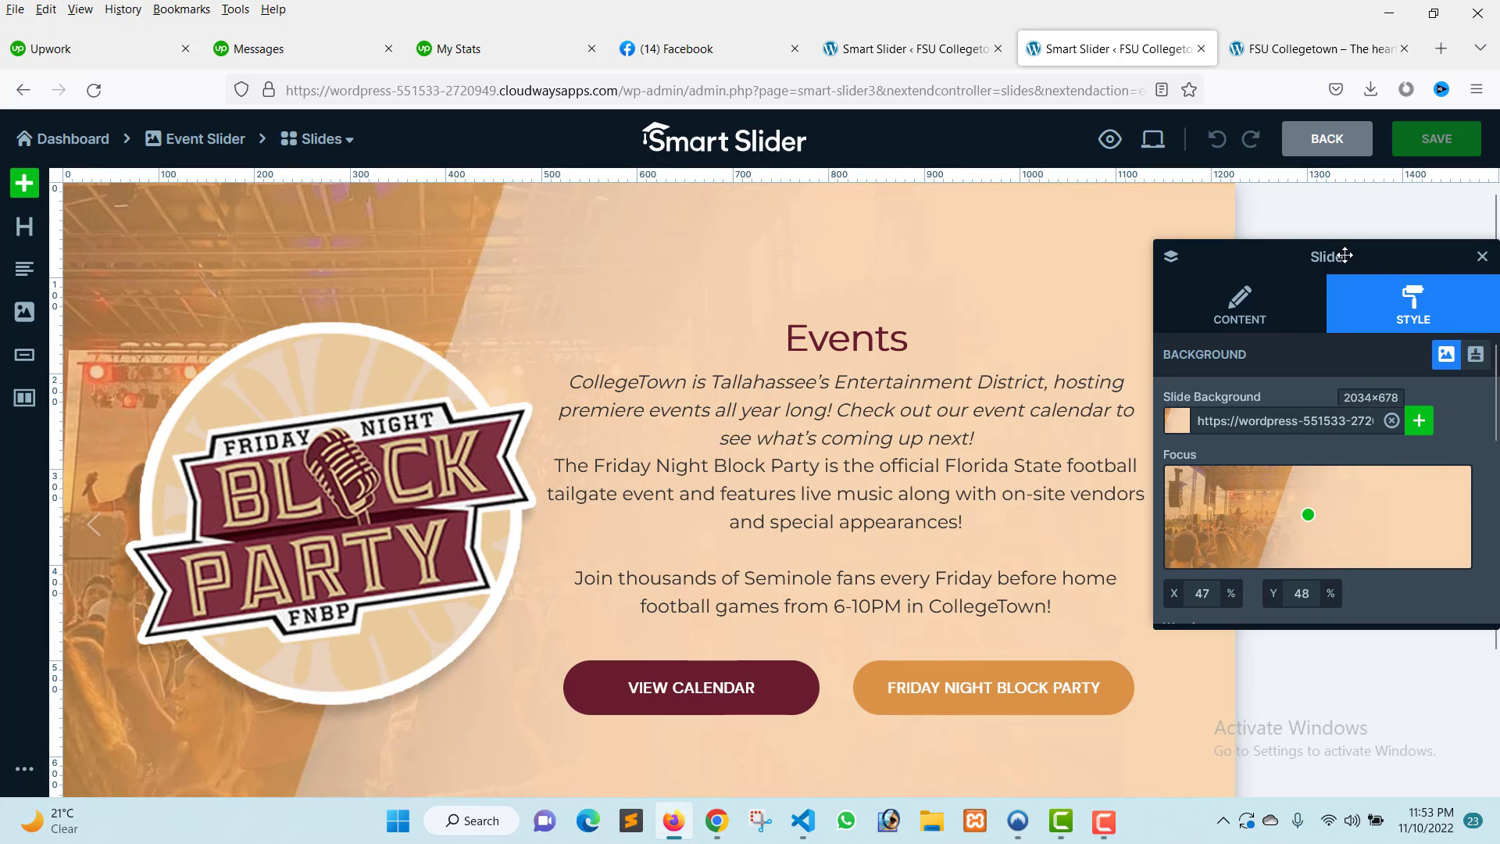
pyautogui.click(1482, 257)
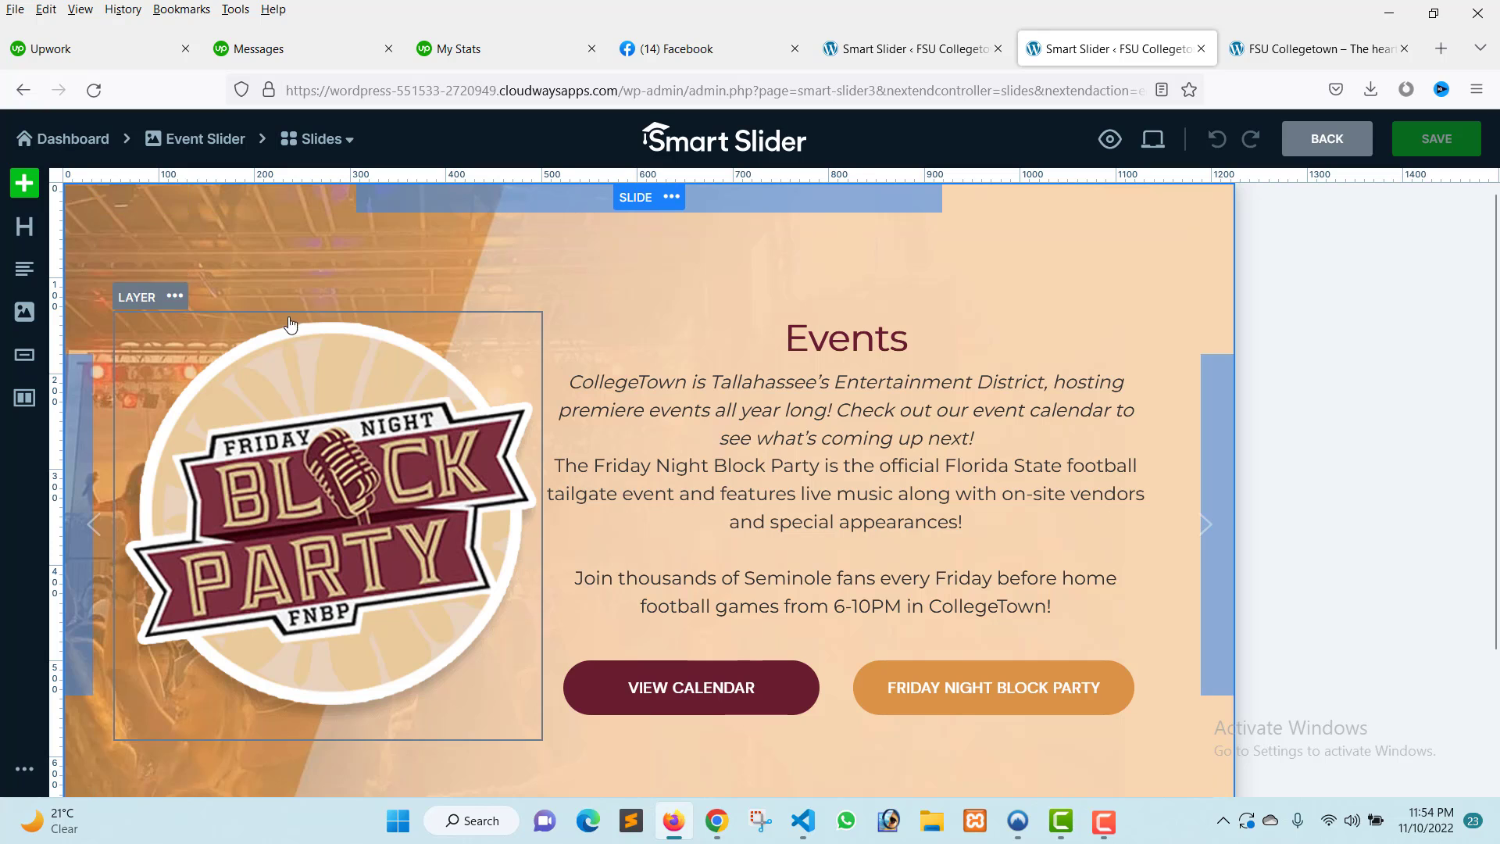
# Select the logo column and the text column to inspect their column settings.
pyautogui.click(240, 311)
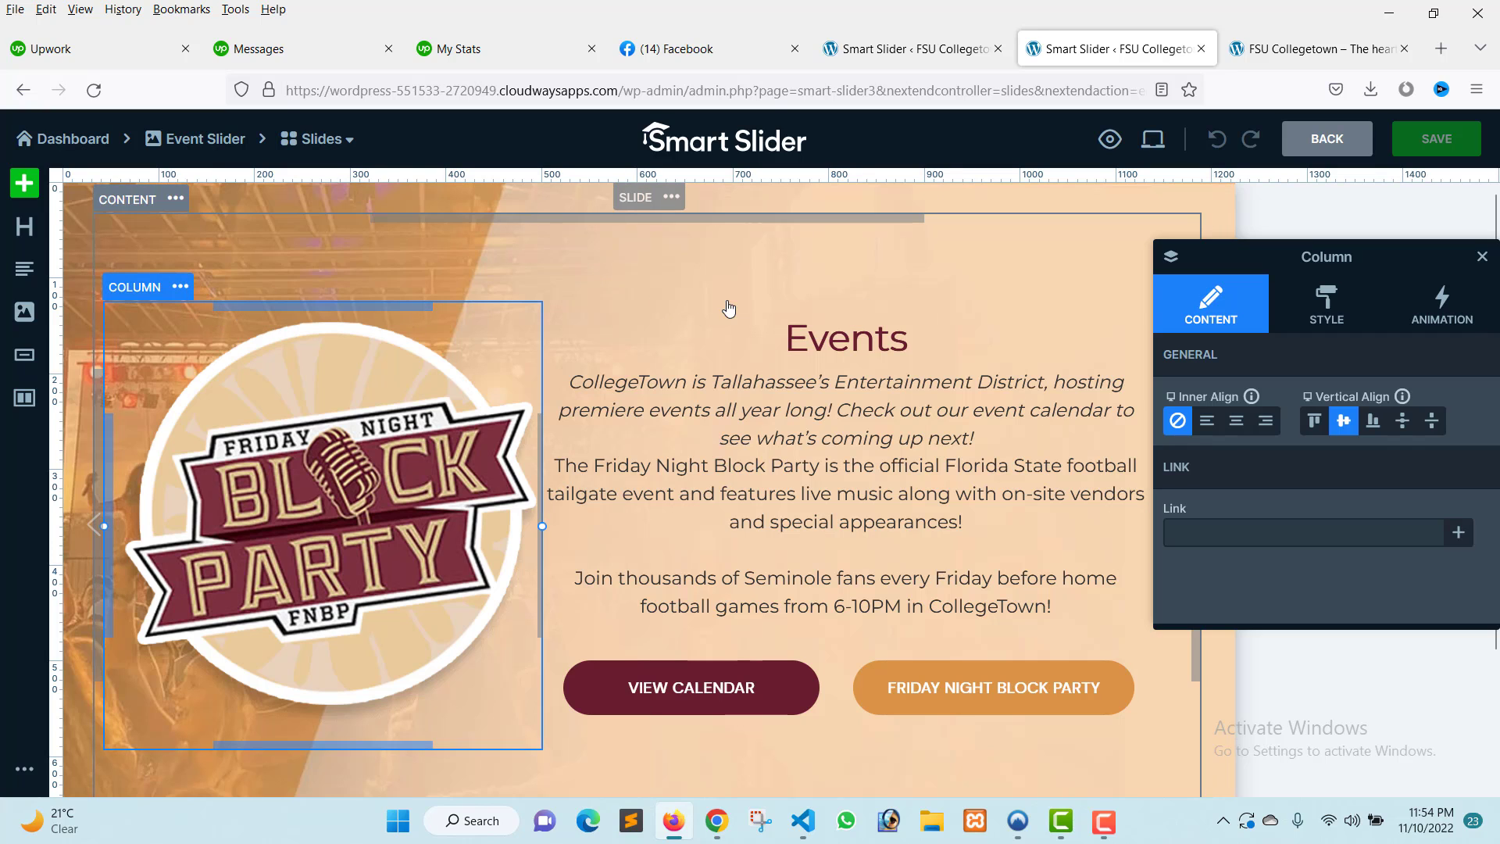
pyautogui.click(784, 322)
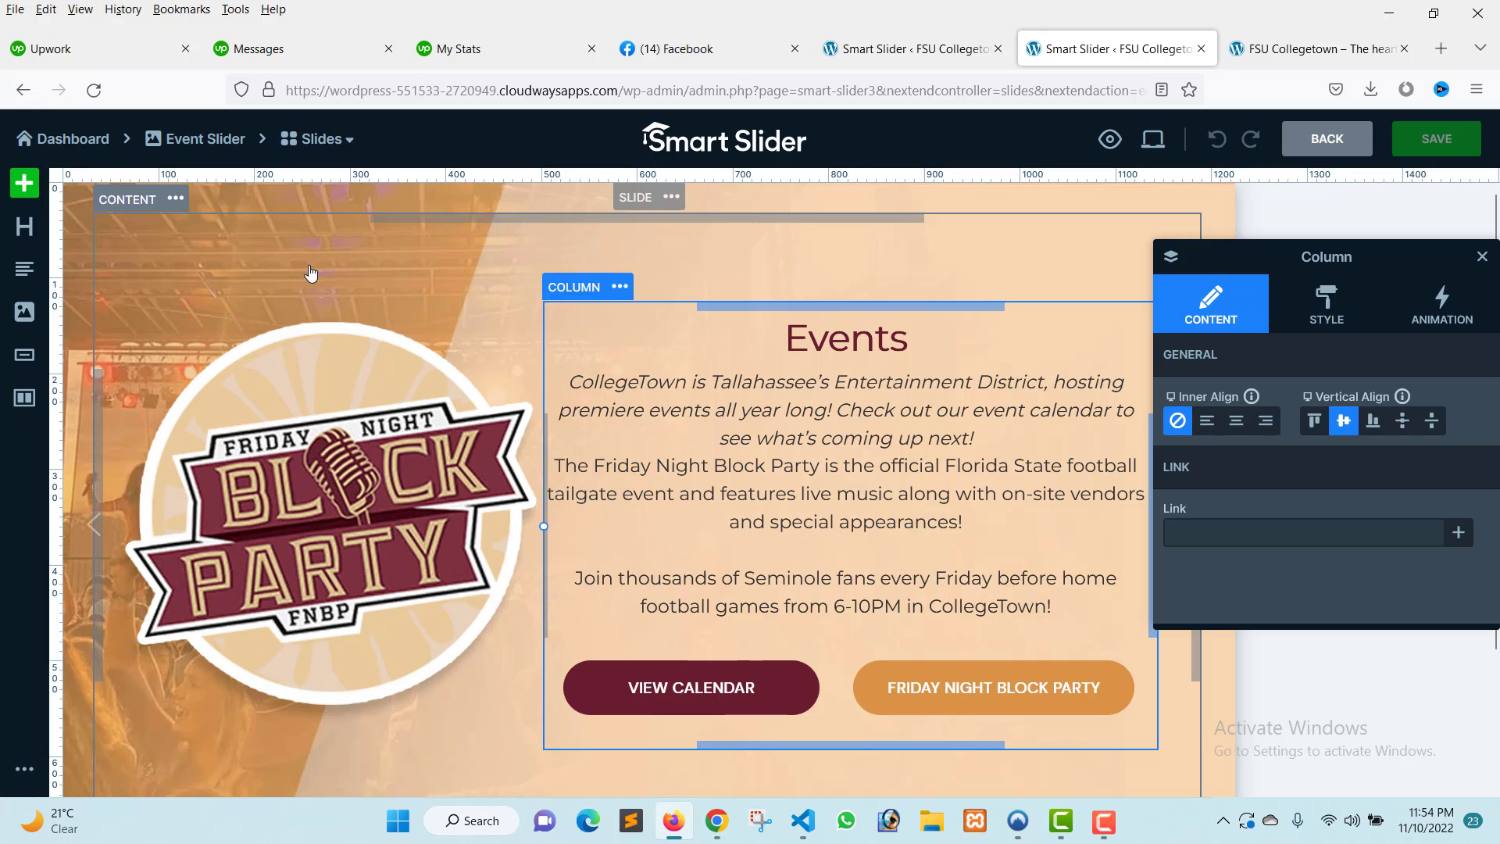
pyautogui.click(59, 239)
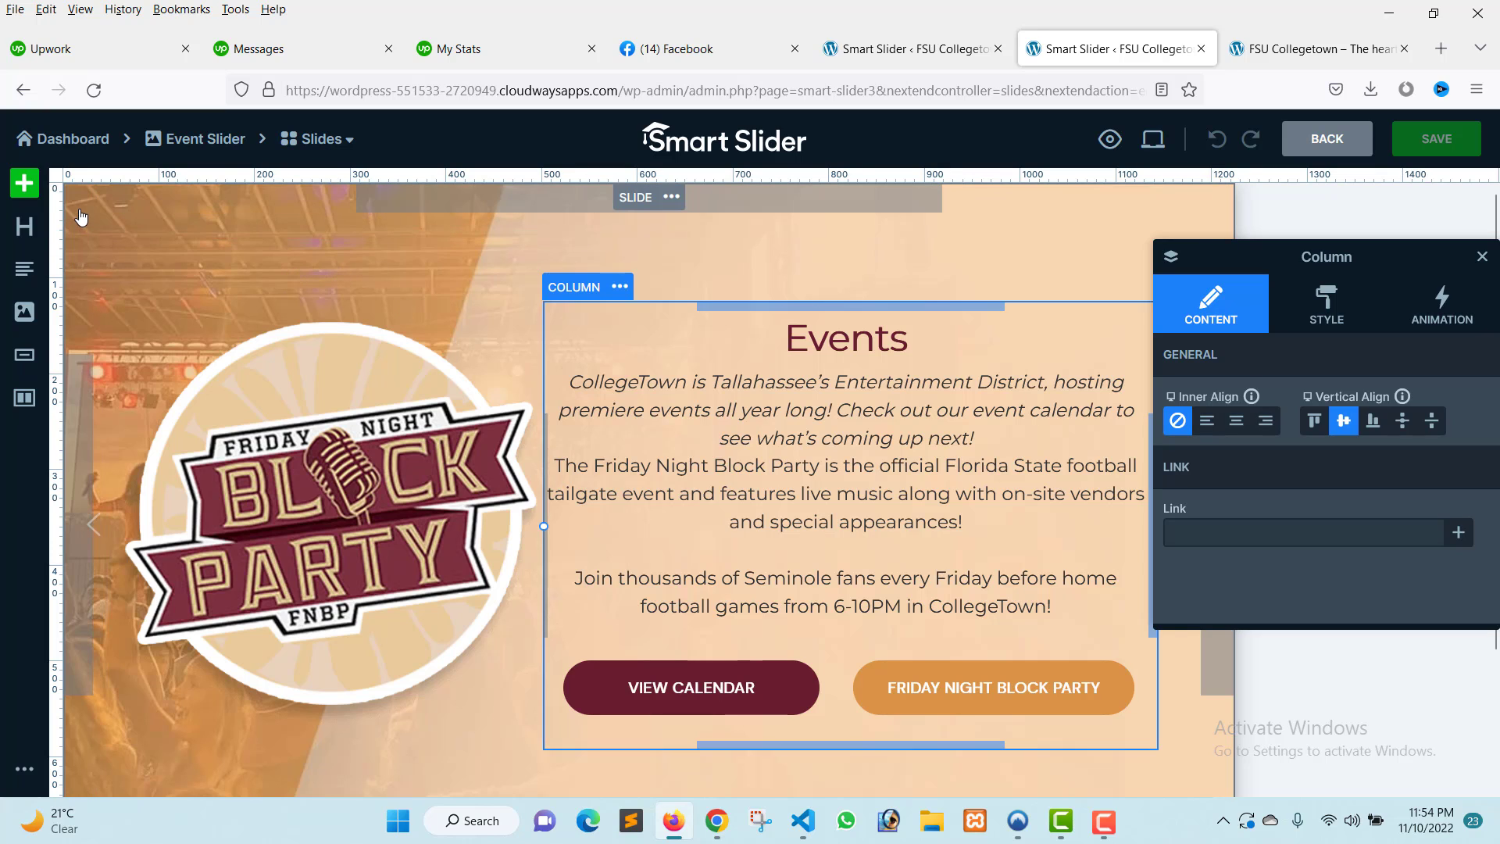
pyautogui.click(1482, 256)
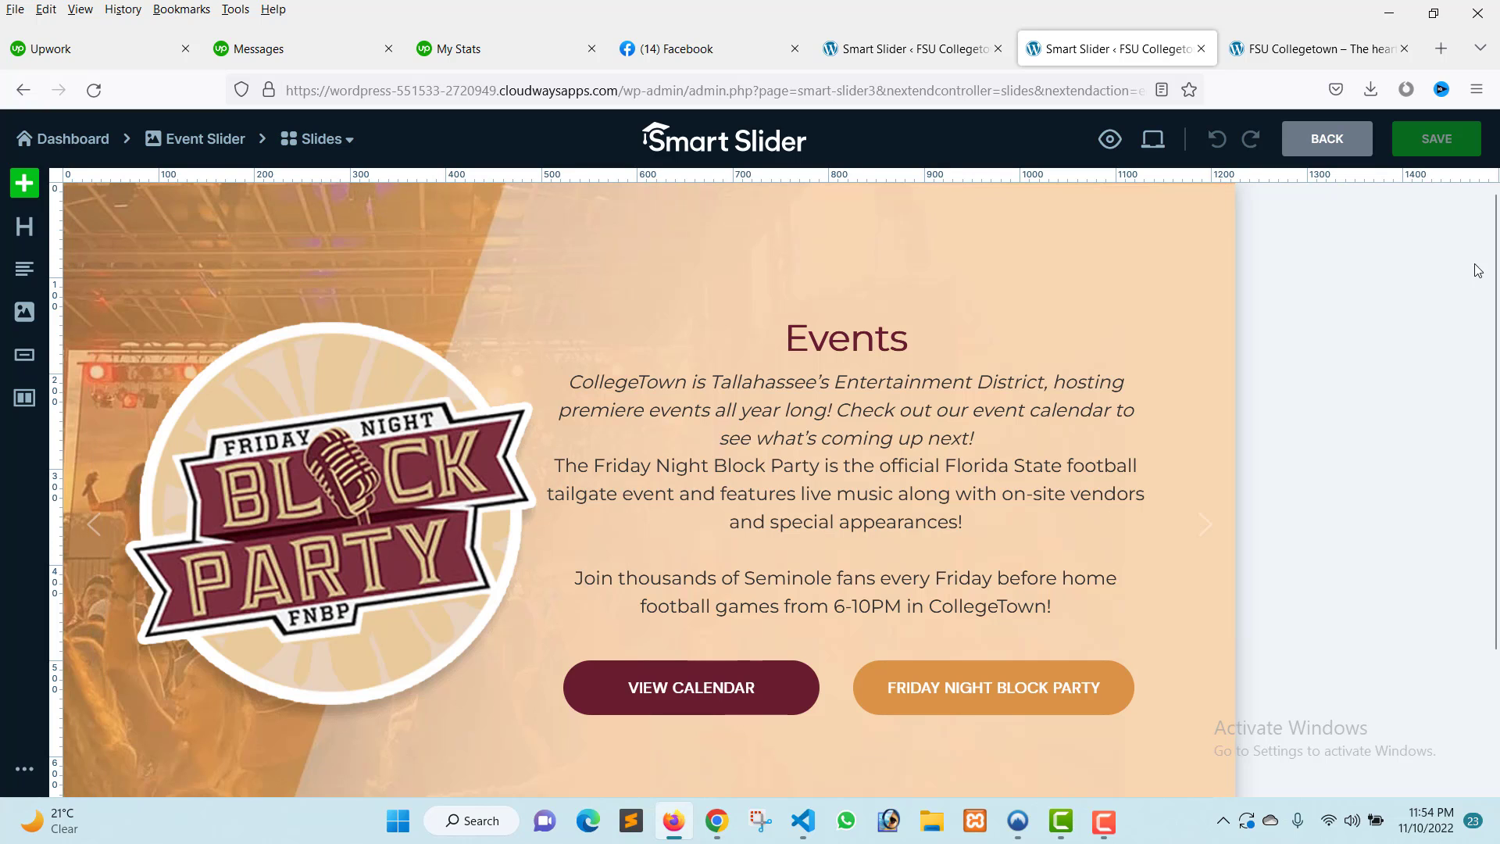
# Browse the media library for a replacement slide background image.
pyautogui.click(76, 205)
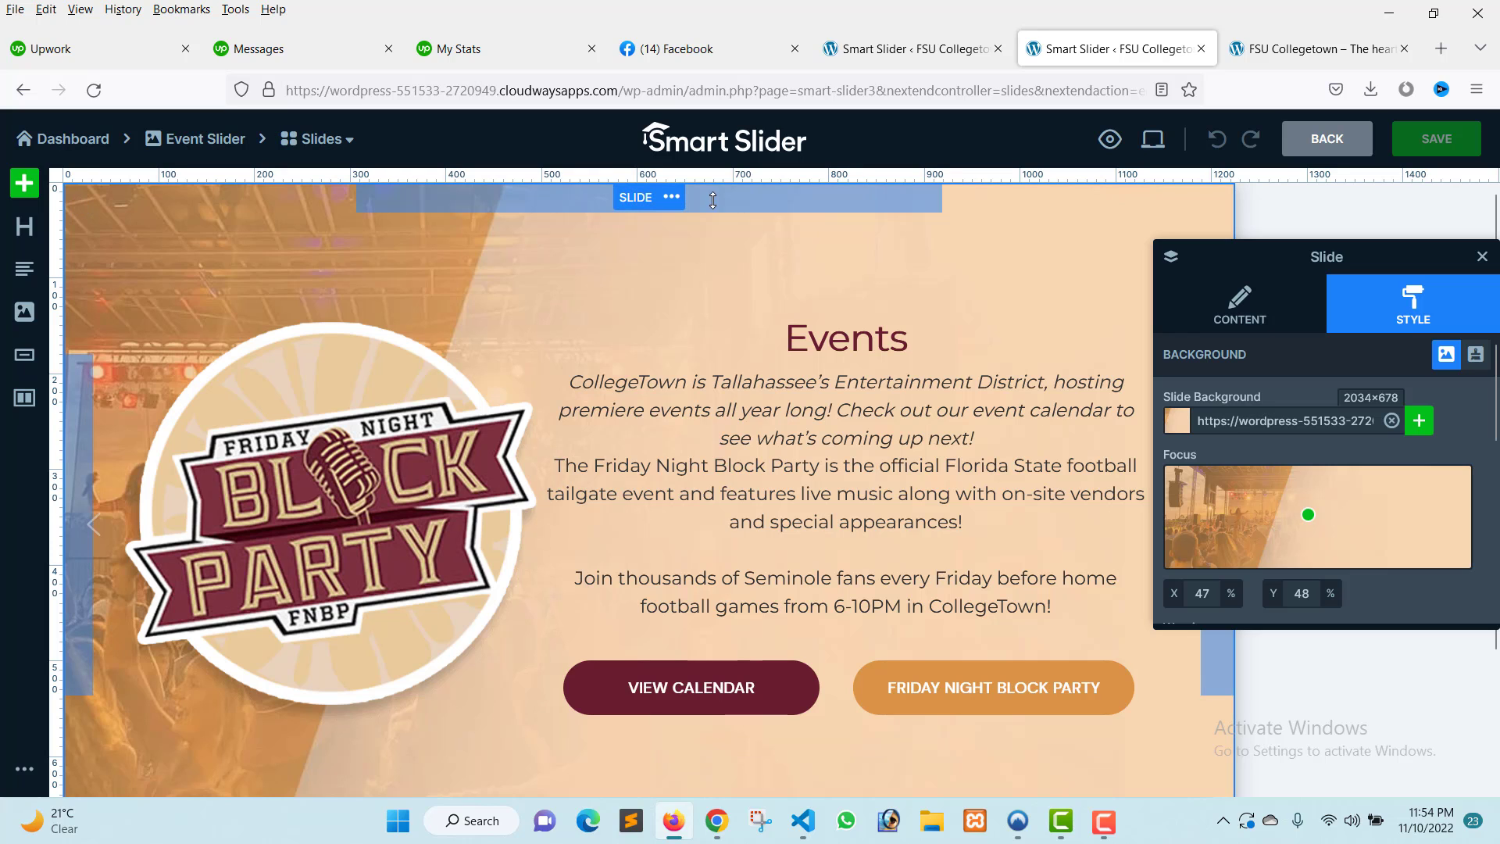
pyautogui.moveTo(1357, 255); pyautogui.dragTo(529, 216)
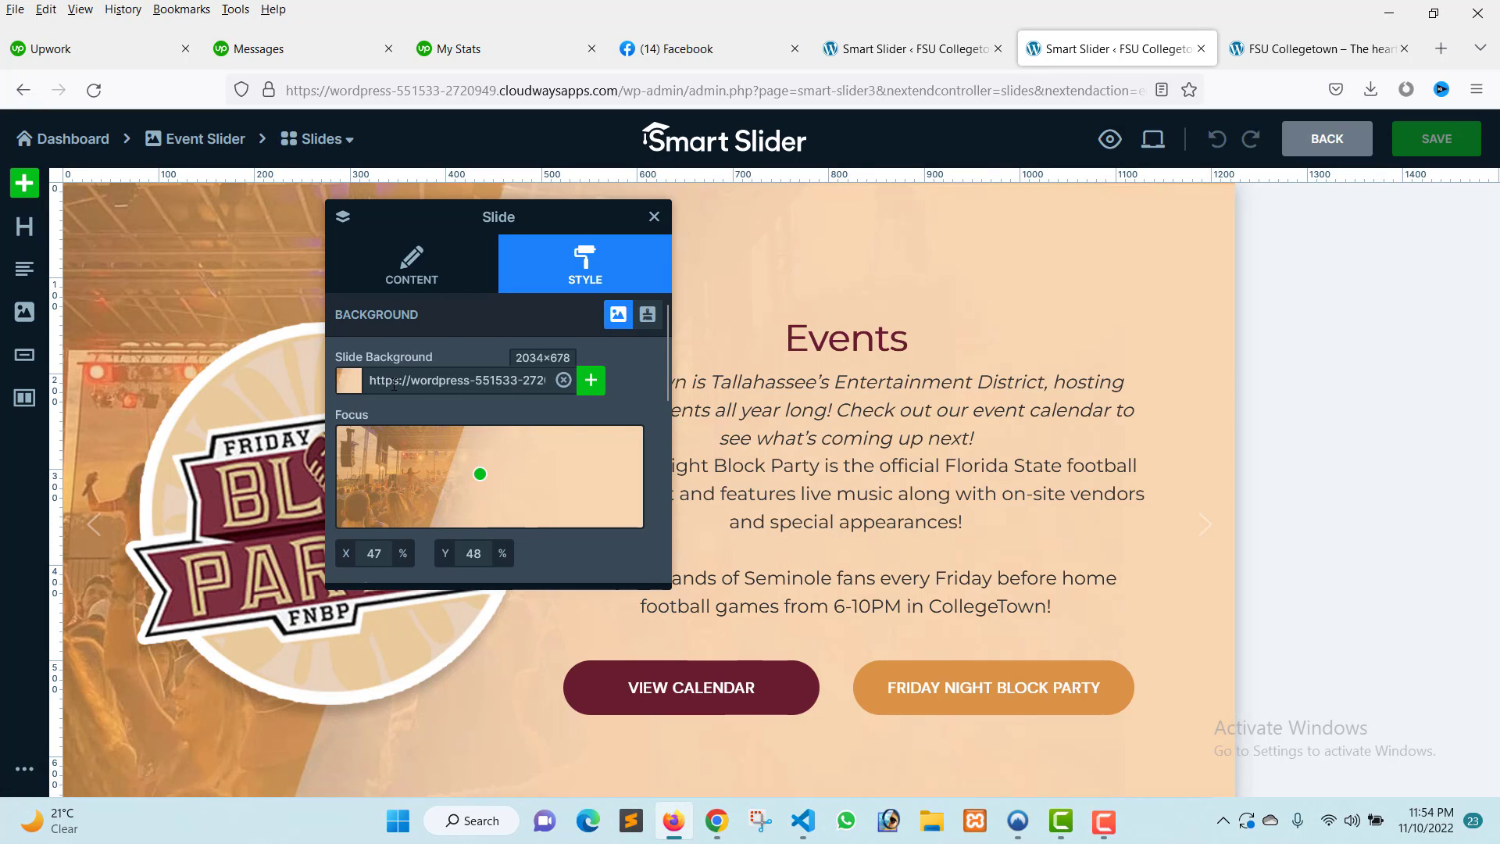
pyautogui.click(446, 380)
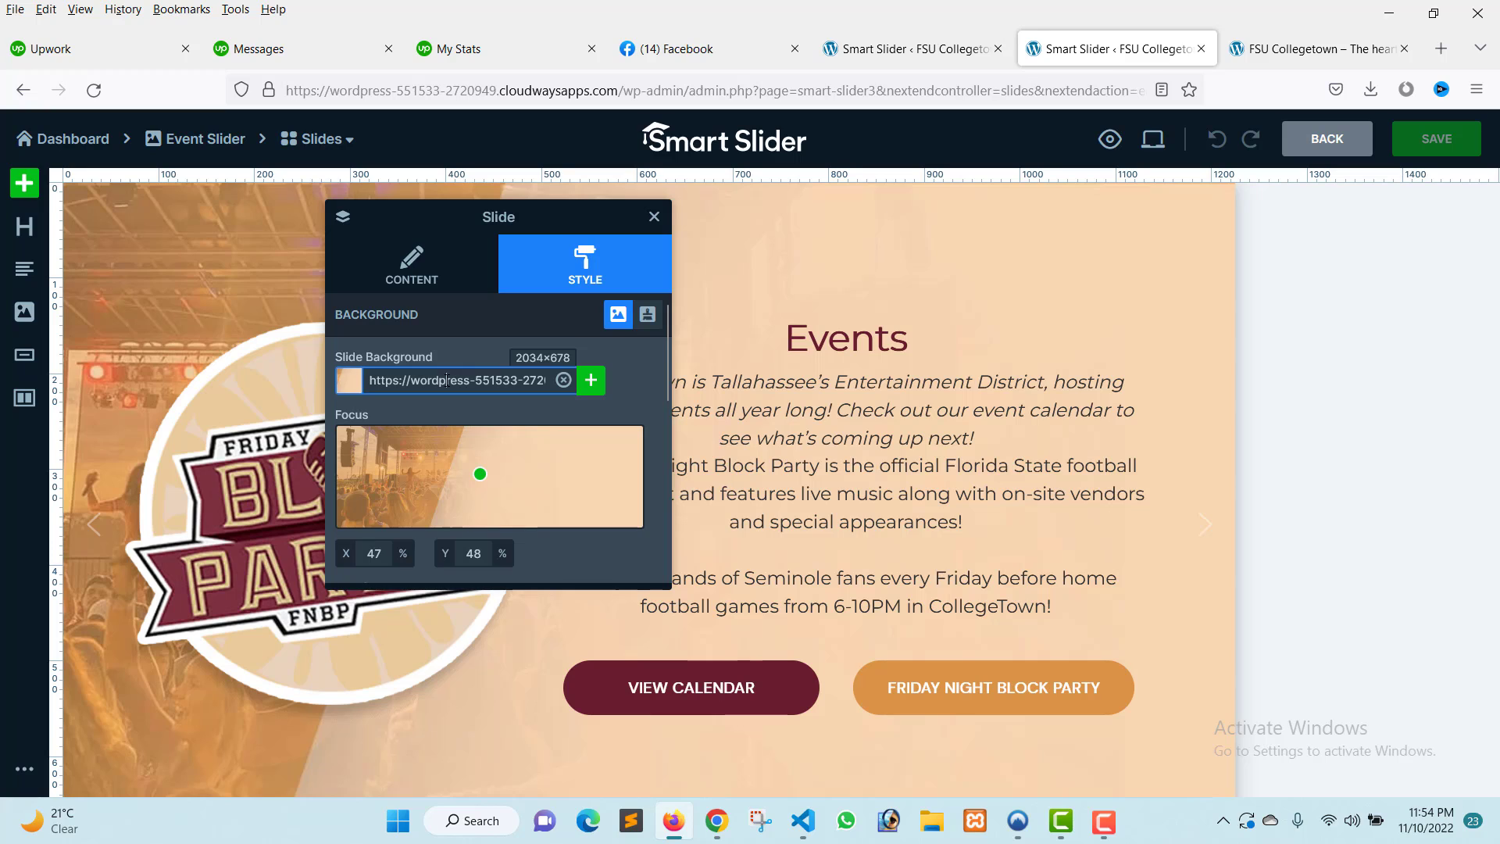
pyautogui.hotkey('ctrl', 'a')
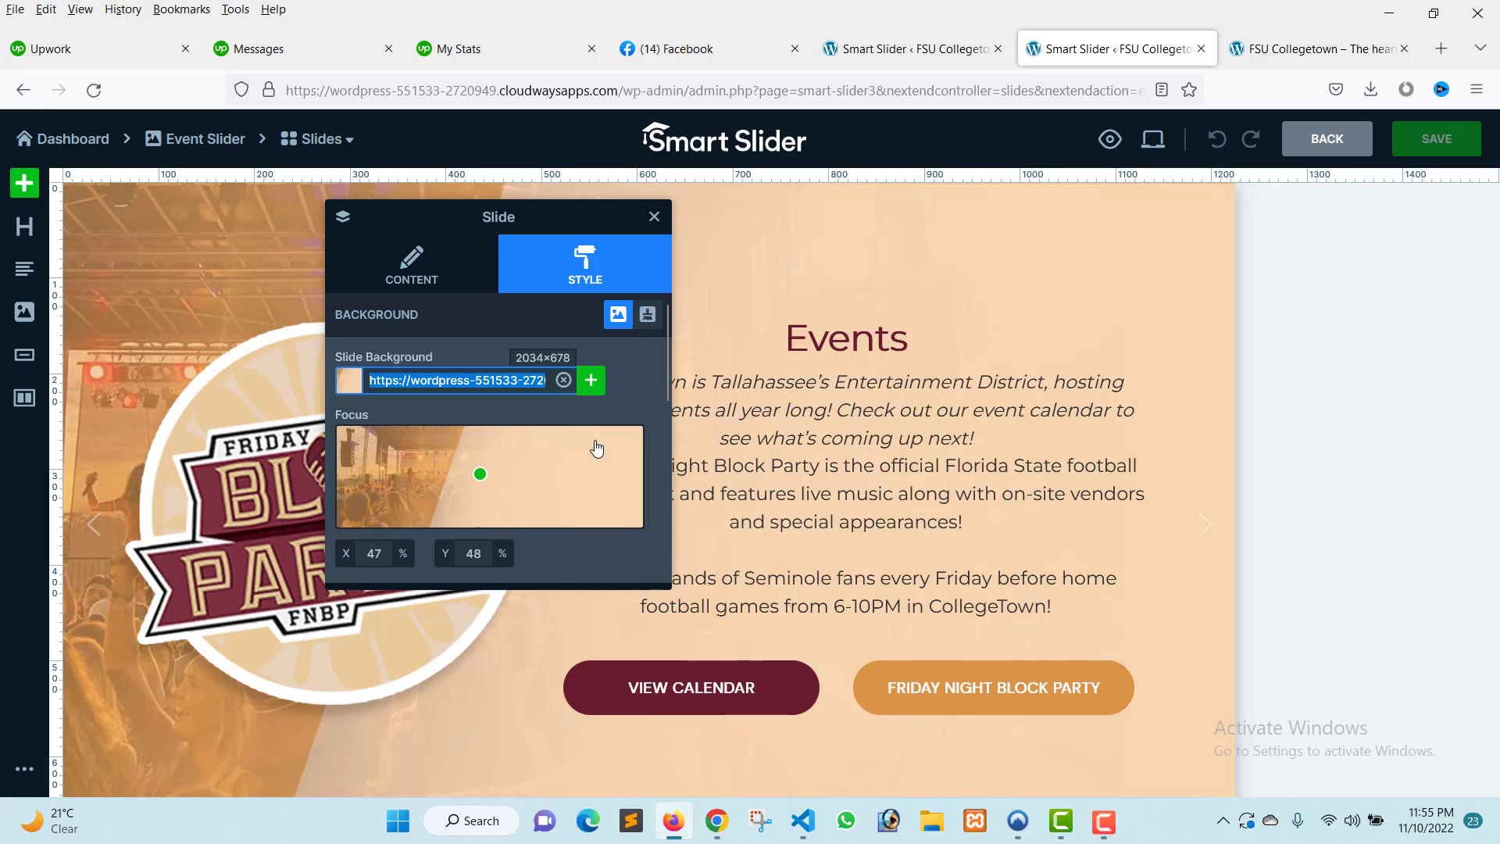
pyautogui.click(591, 383)
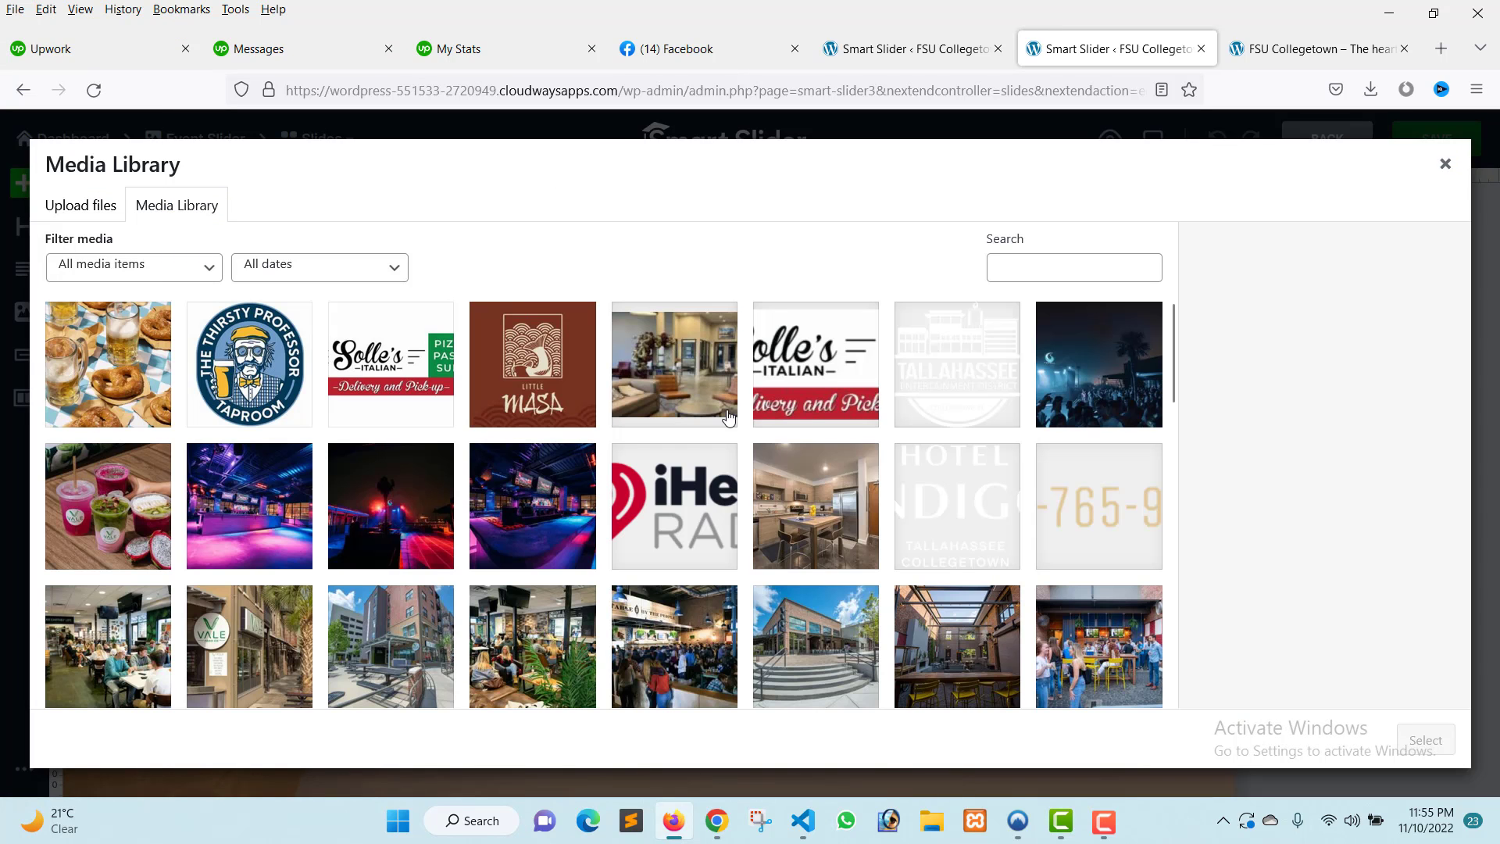
pyautogui.scroll(-1, 734, 417)
pyautogui.scroll(-15, 734, 418)
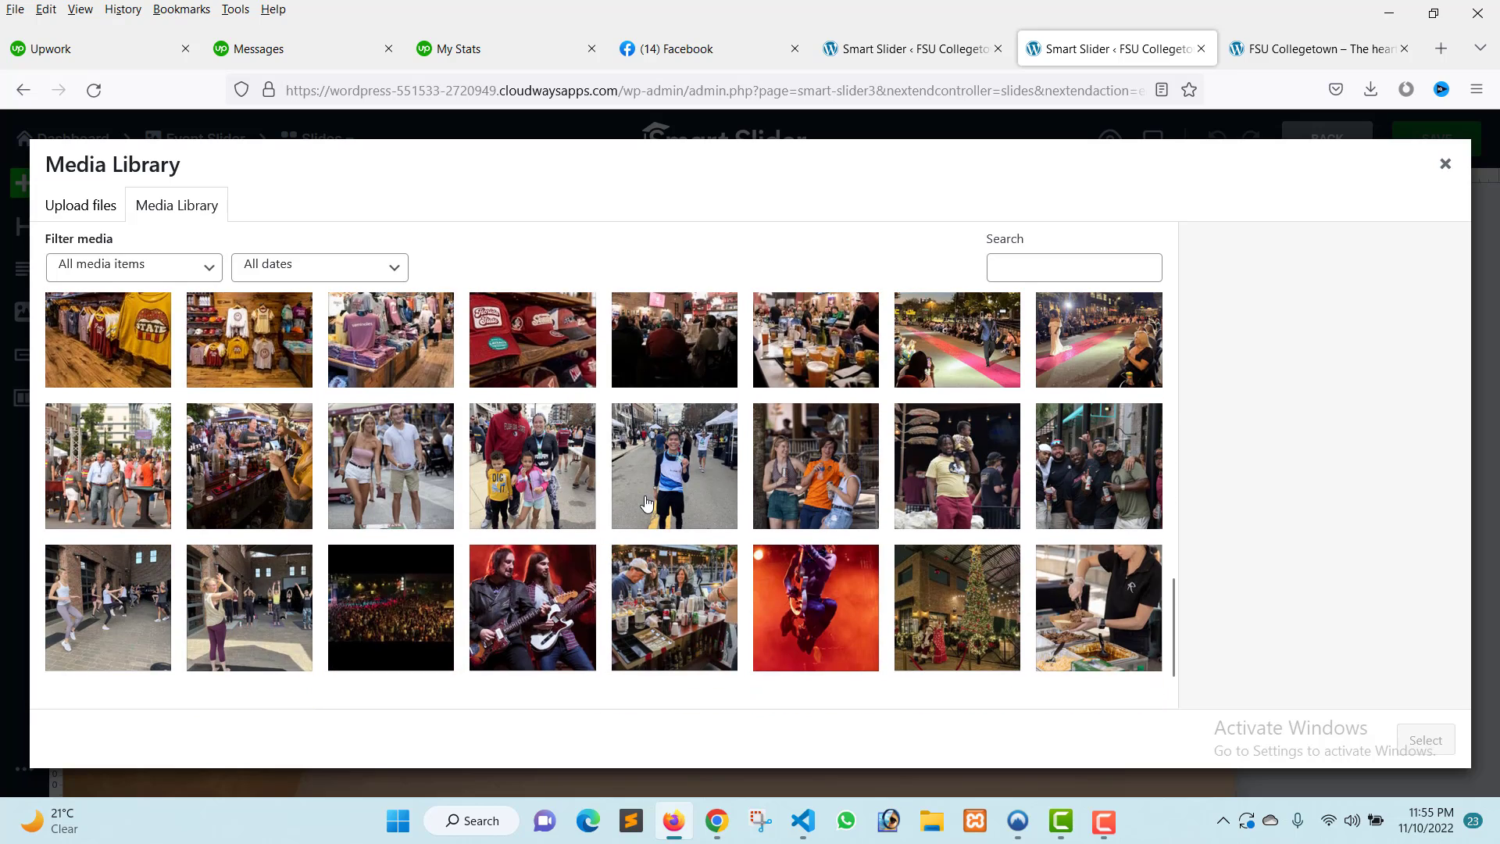
pyautogui.click(1445, 166)
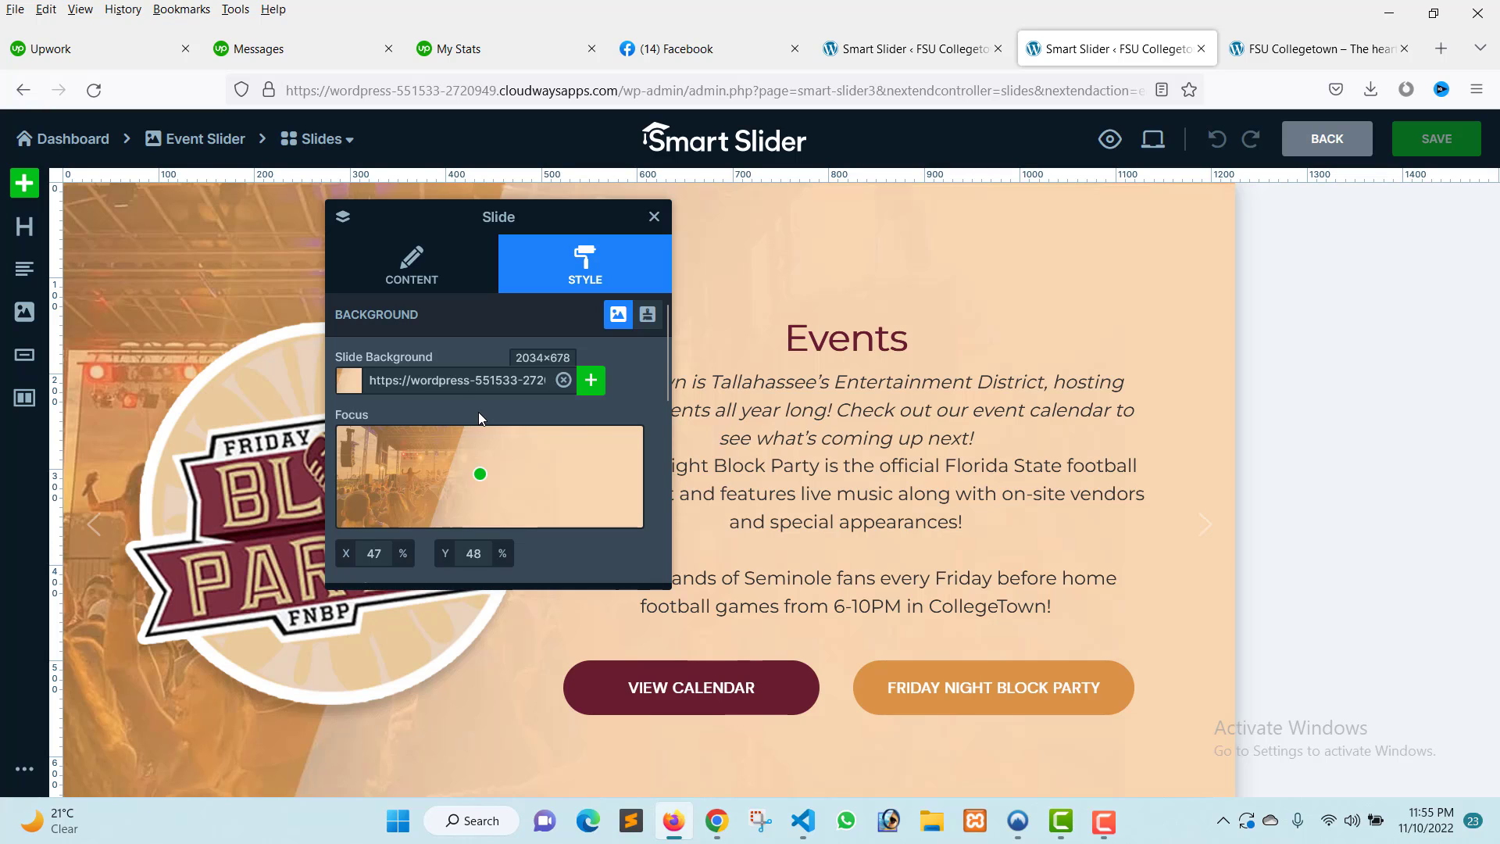
# Remove the slide background image and set the slide background colour to purple 8757B2FF.
pyautogui.click(564, 383)
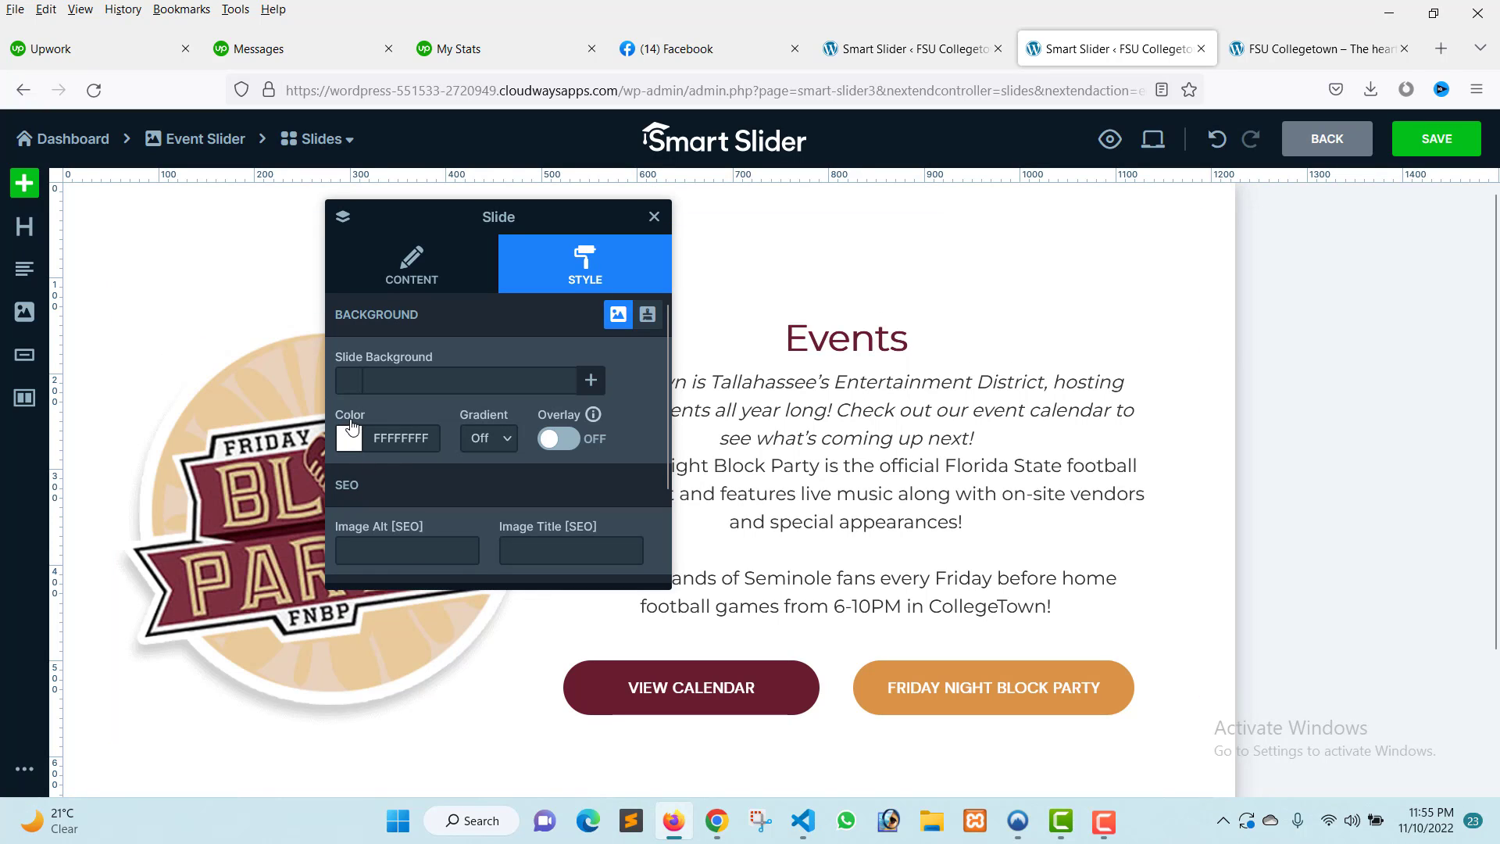
pyautogui.click(355, 441)
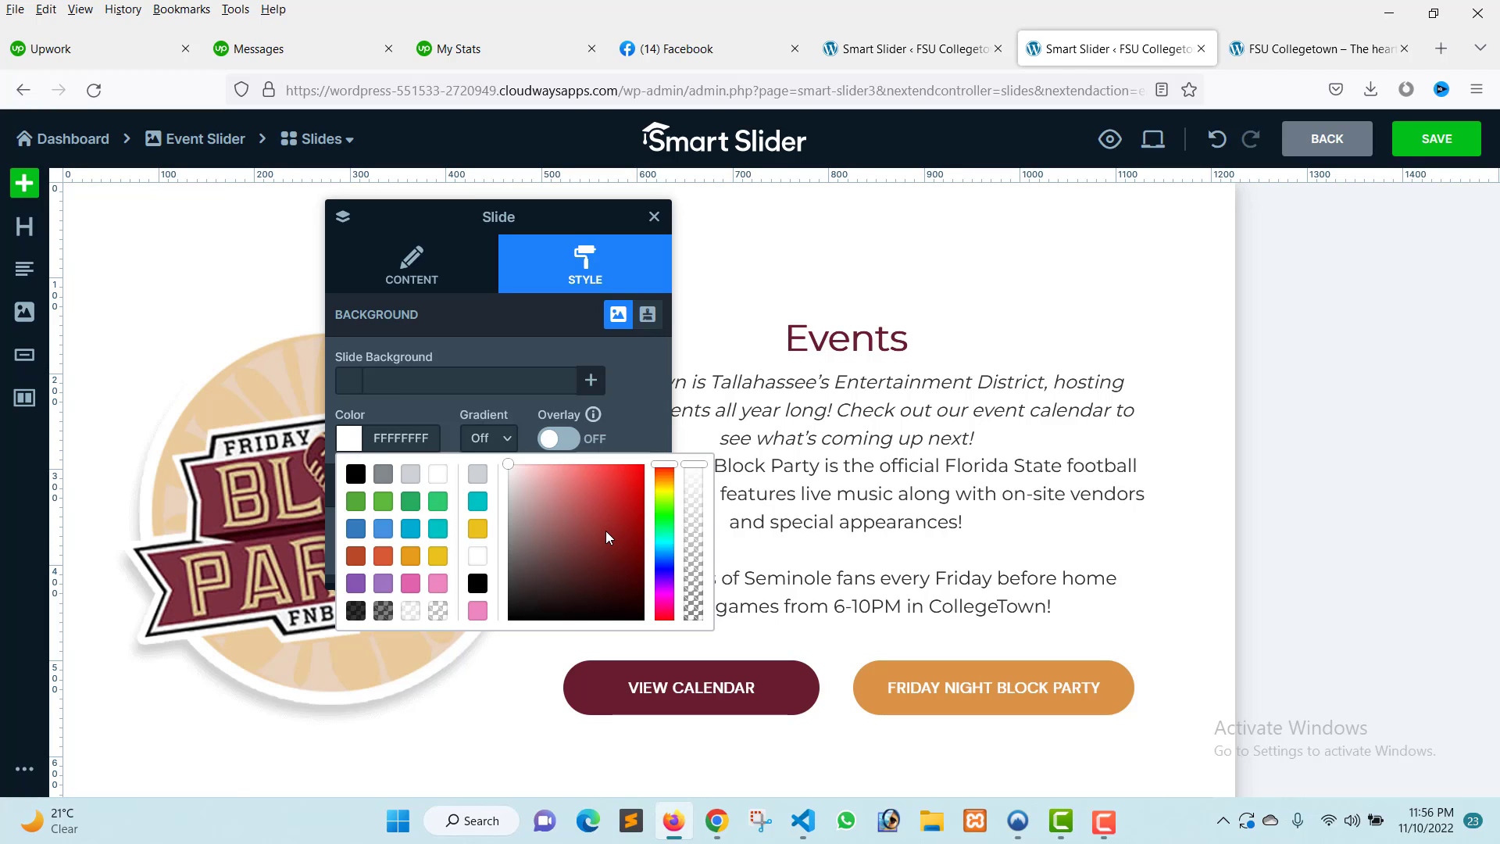
pyautogui.click(357, 582)
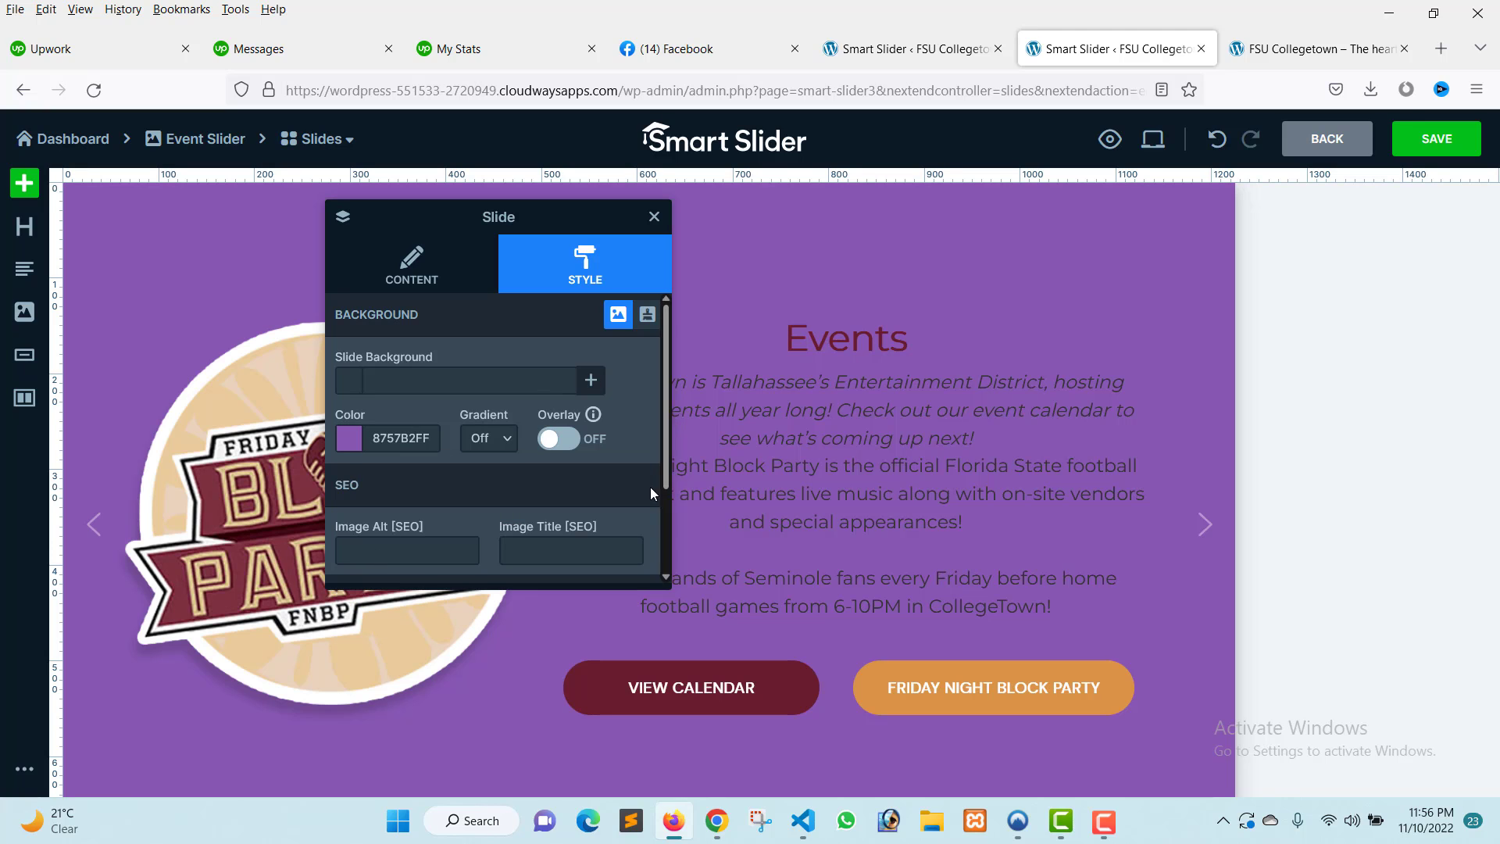
# Try black and then green as the slide background colour.
pyautogui.click(354, 443)
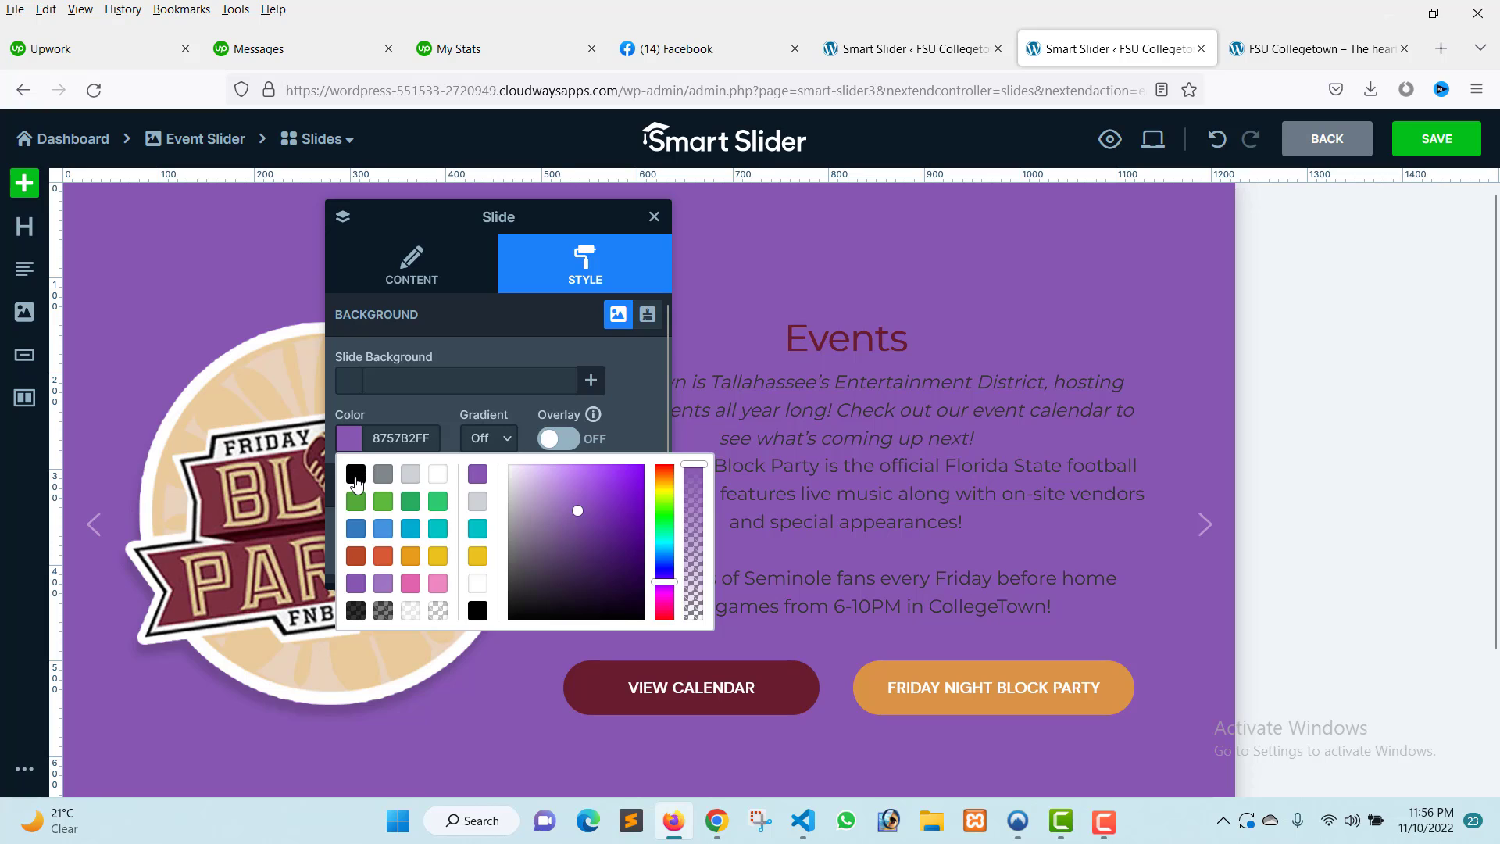
pyautogui.click(353, 473)
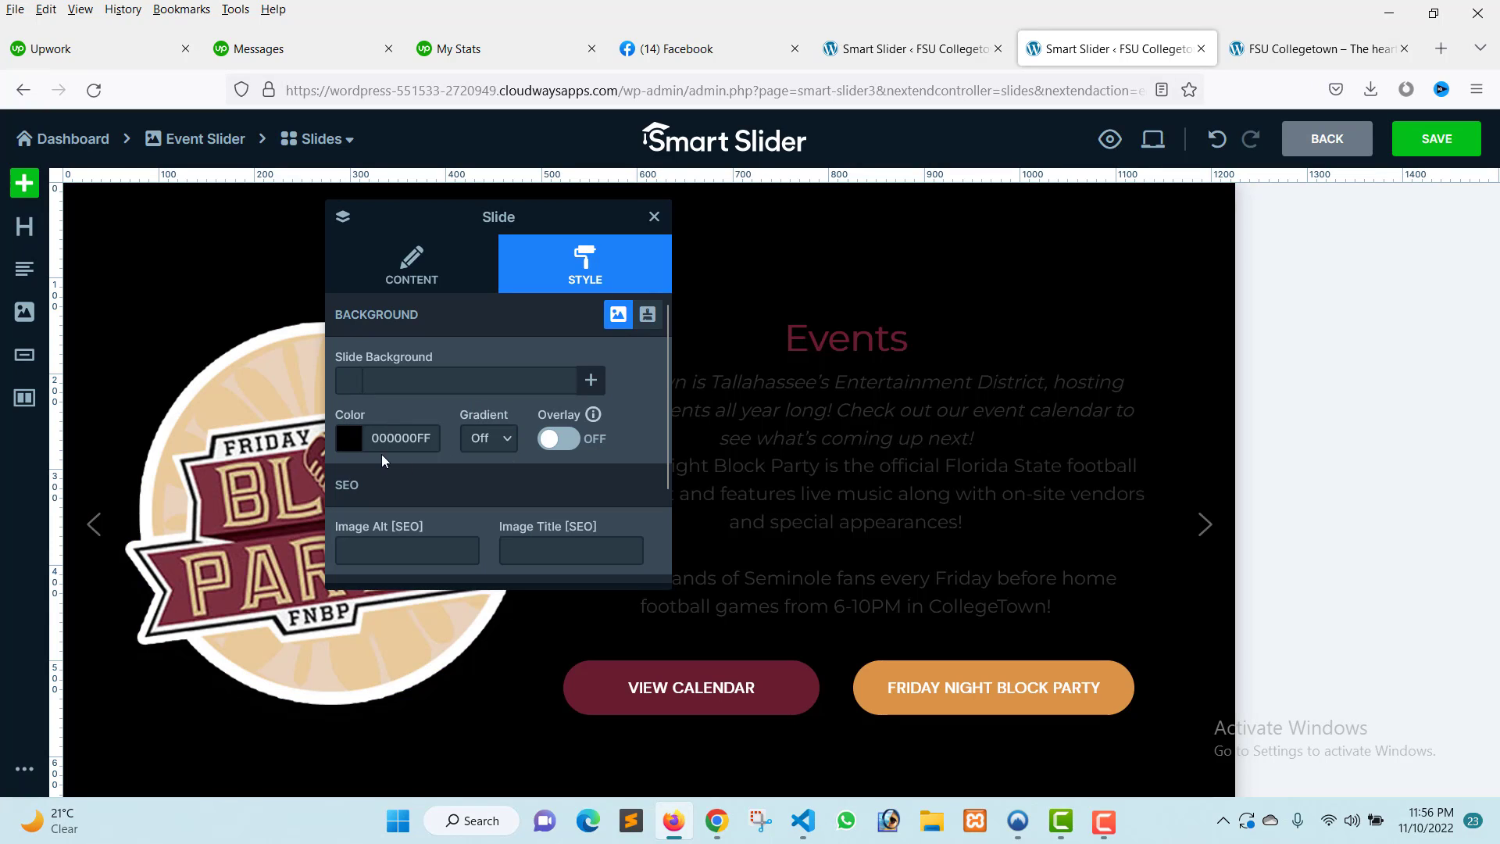
pyautogui.click(354, 448)
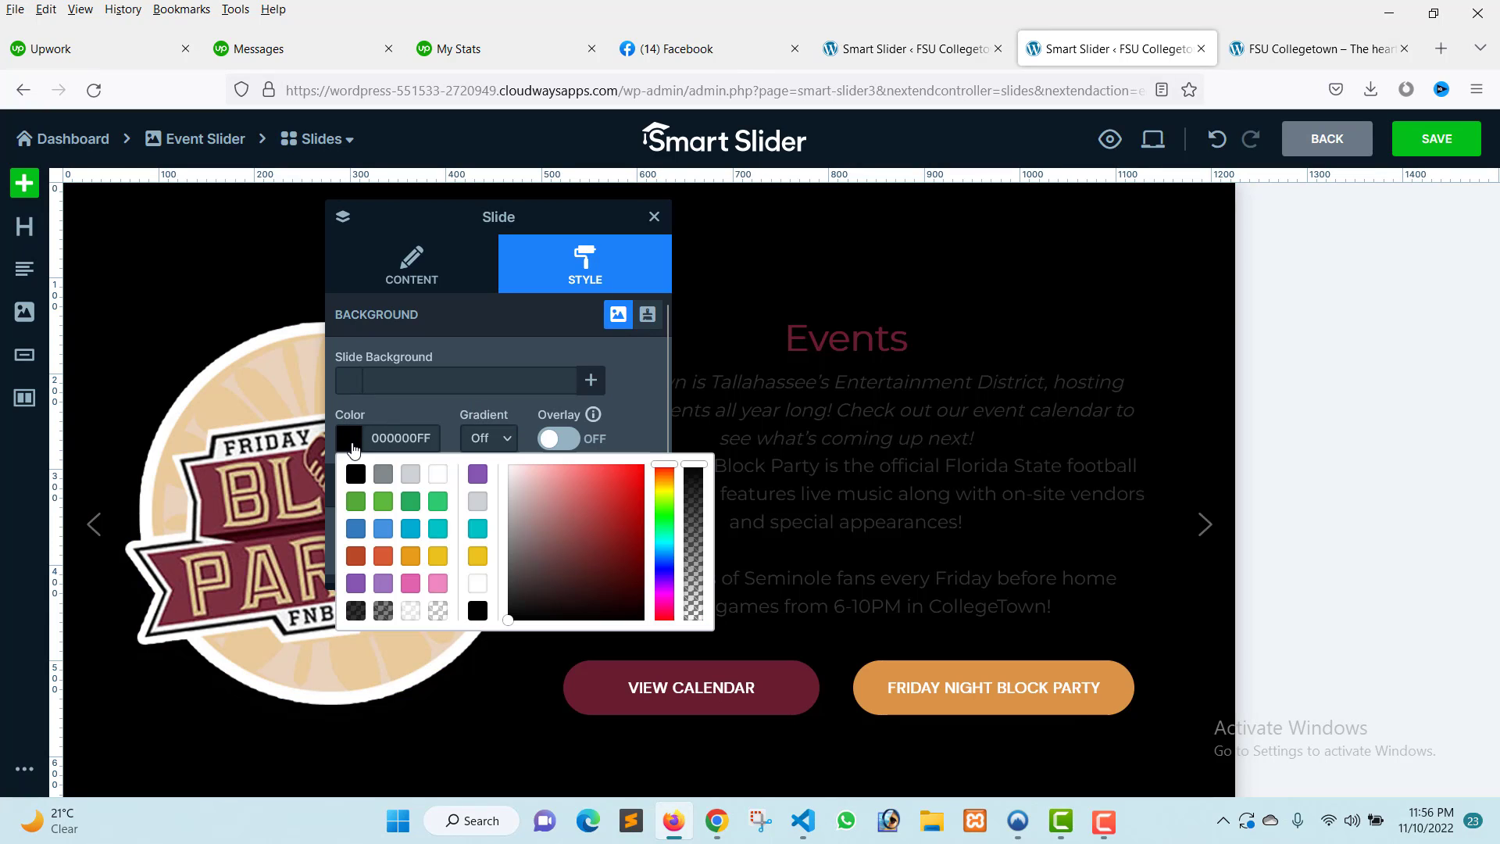
pyautogui.click(383, 503)
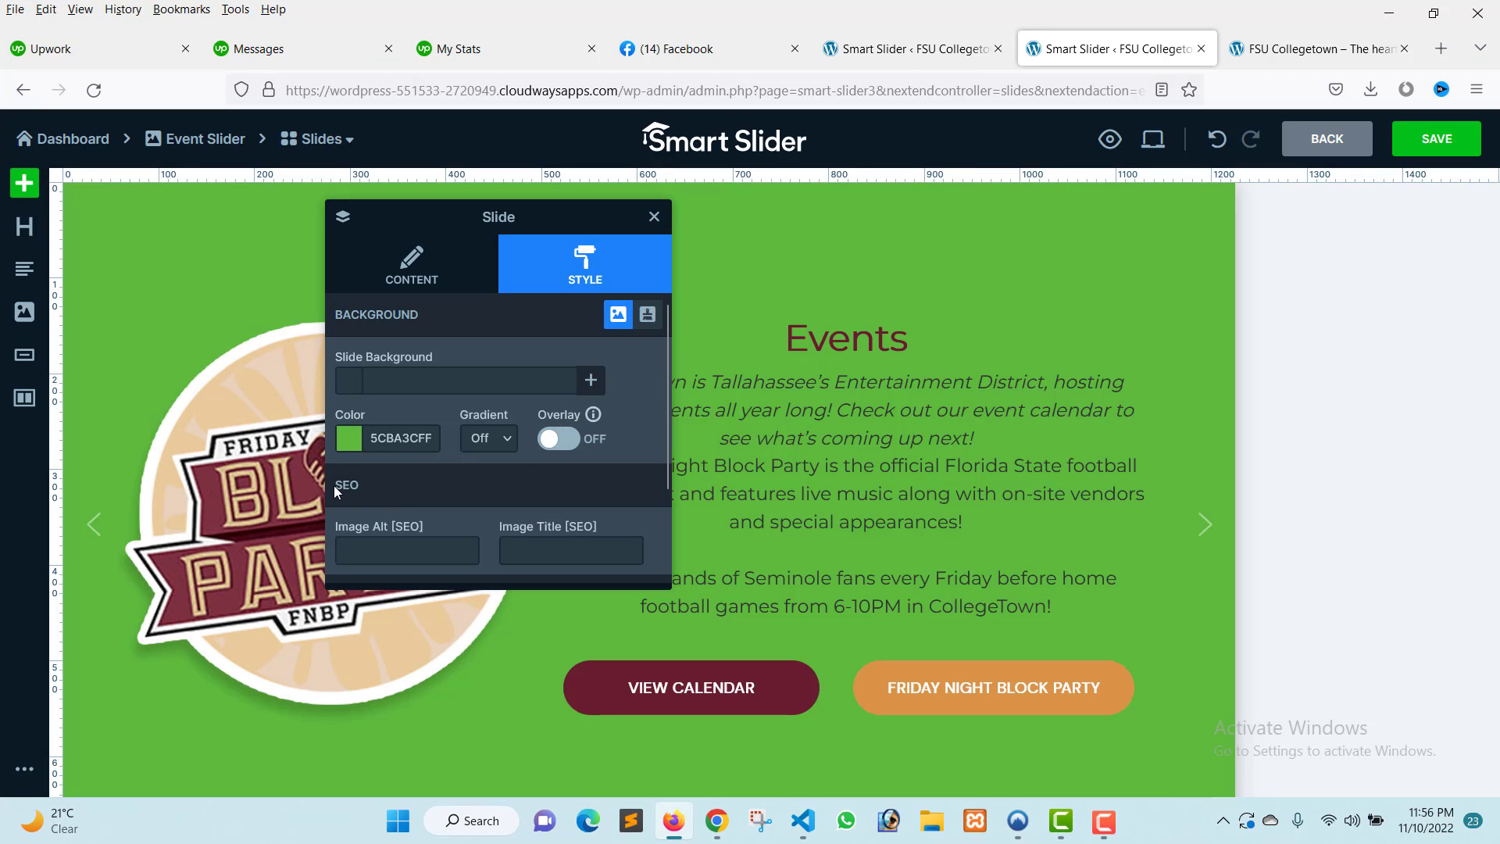
# Set the slide background colour to teal 0DE4BDFF using the colour picker.
pyautogui.click(355, 452)
pyautogui.moveTo(606, 555); pyautogui.dragTo(663, 572)
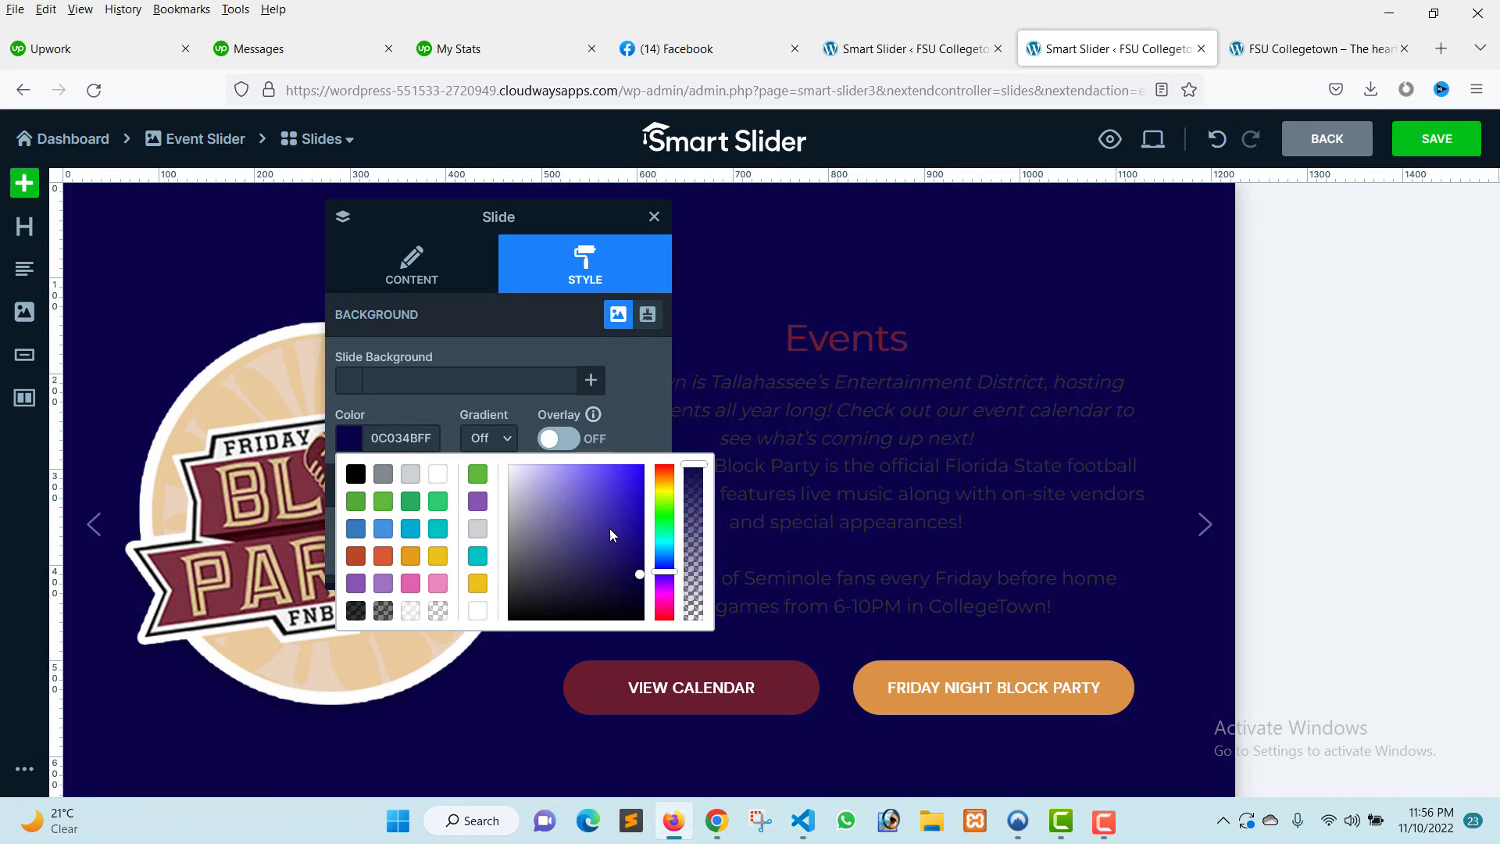
pyautogui.moveTo(610, 528); pyautogui.dragTo(639, 489)
pyautogui.moveTo(664, 572); pyautogui.dragTo(663, 536)
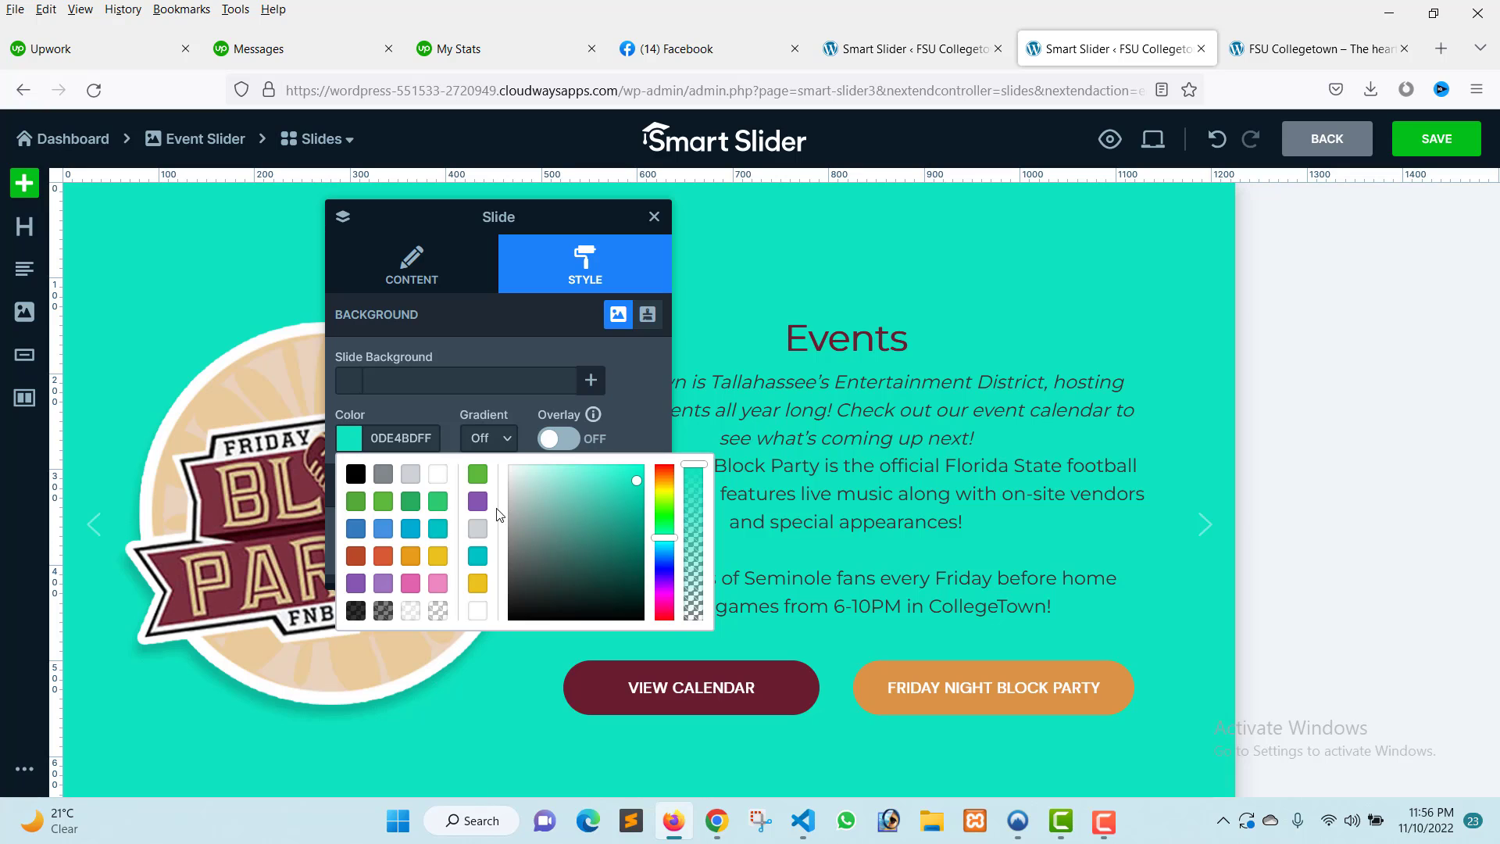
pyautogui.click(410, 407)
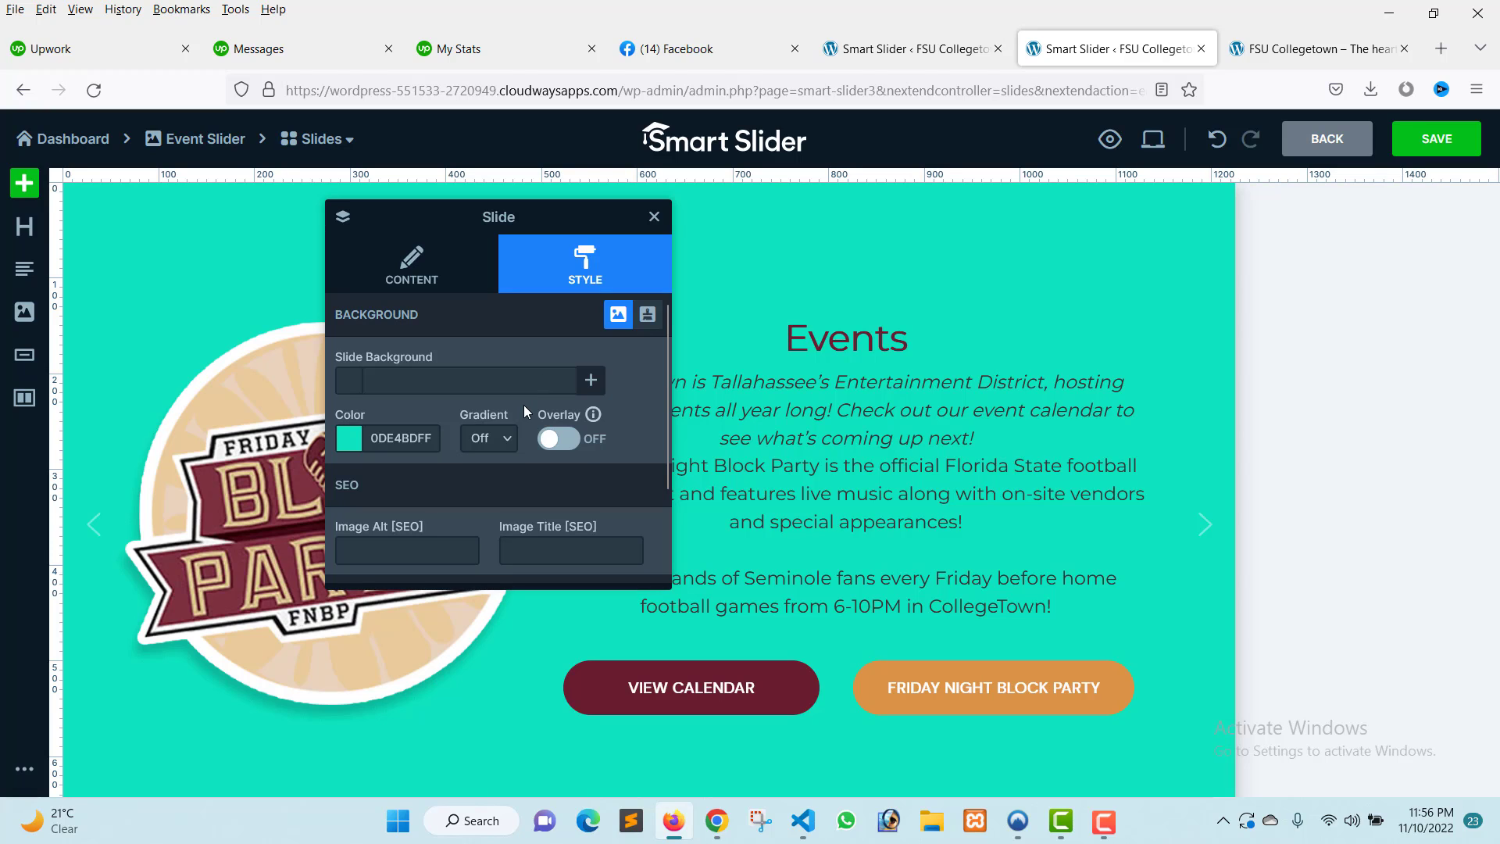
# Turn on a top-to-bottom slide background gradient and set its end colour to yellow ECC31FFF, after trying black.
pyautogui.click(495, 442)
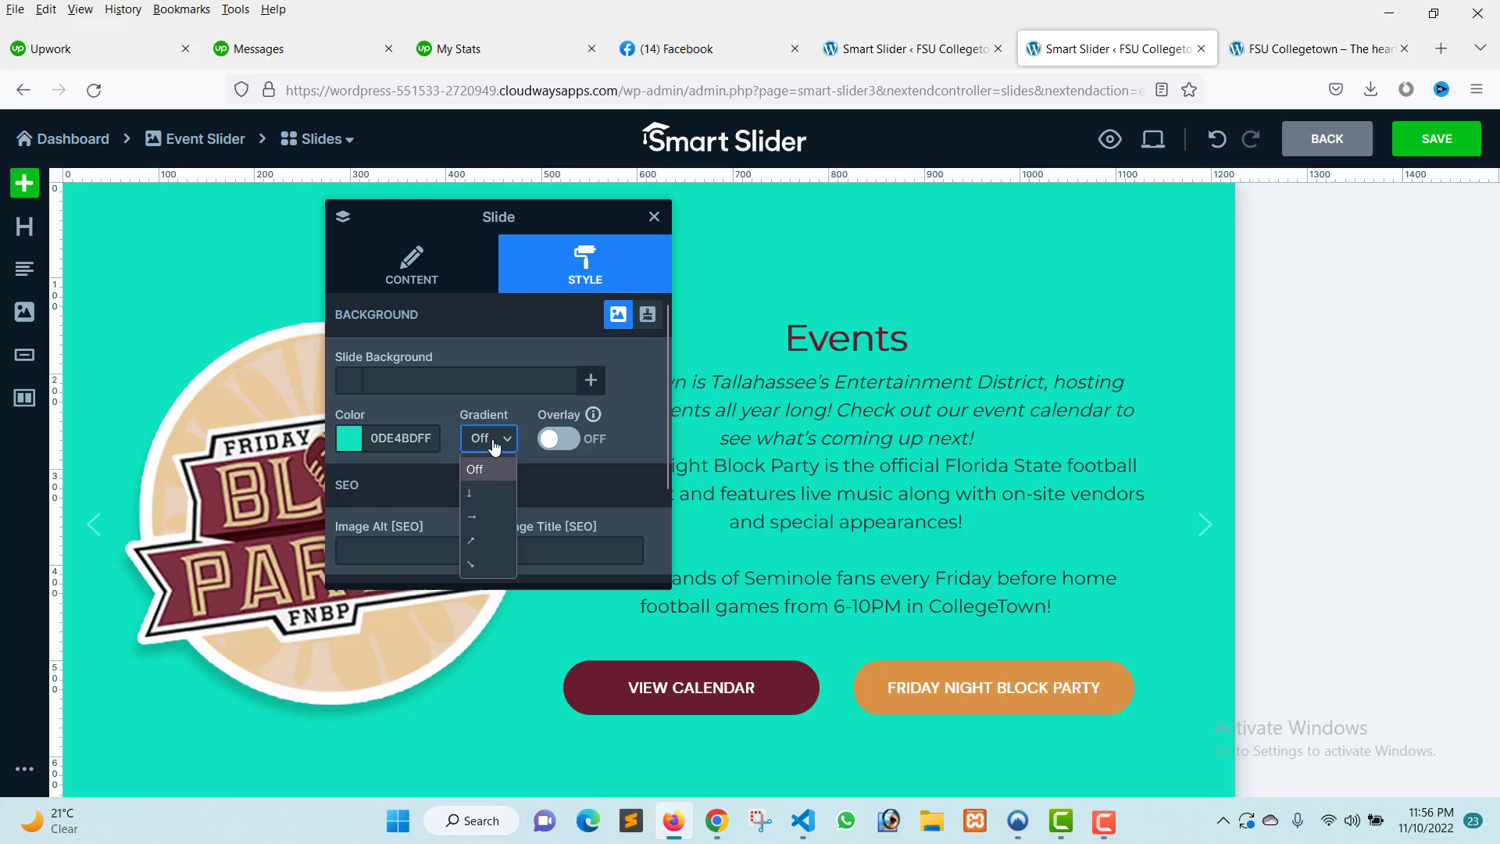
pyautogui.click(485, 499)
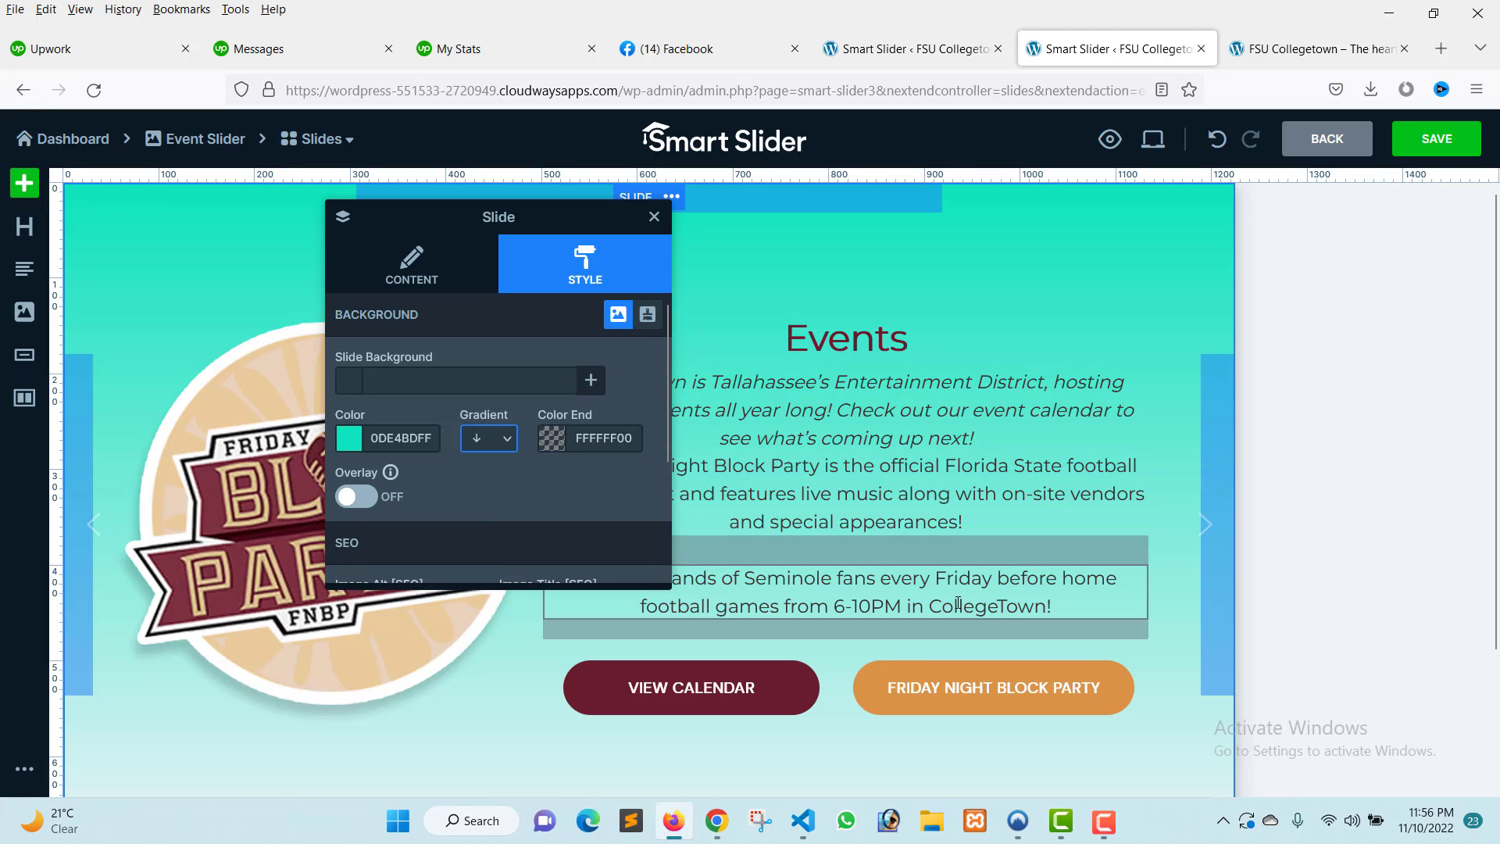
pyautogui.click(553, 439)
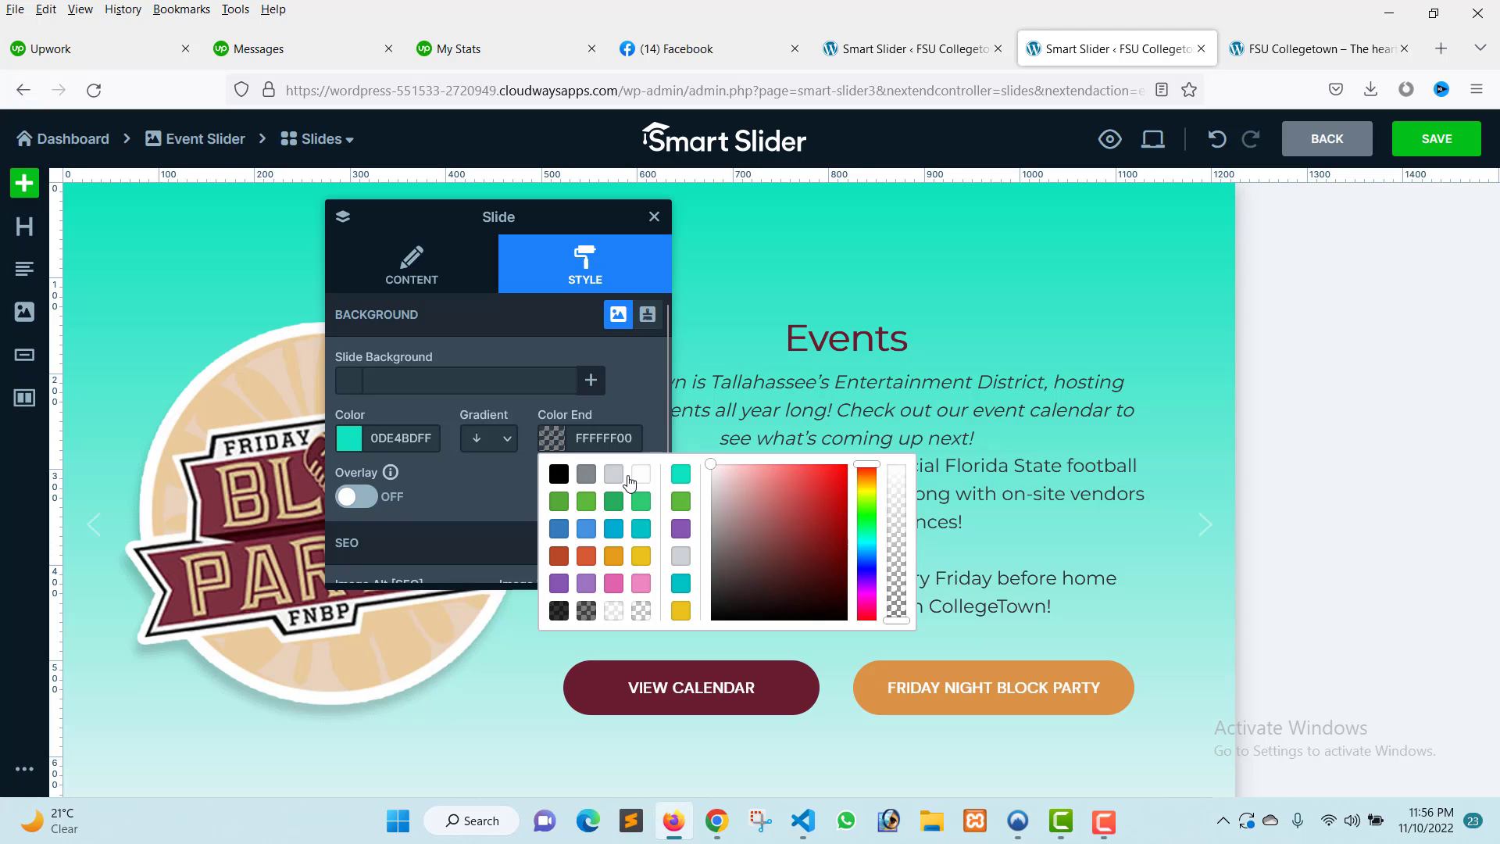
pyautogui.click(558, 473)
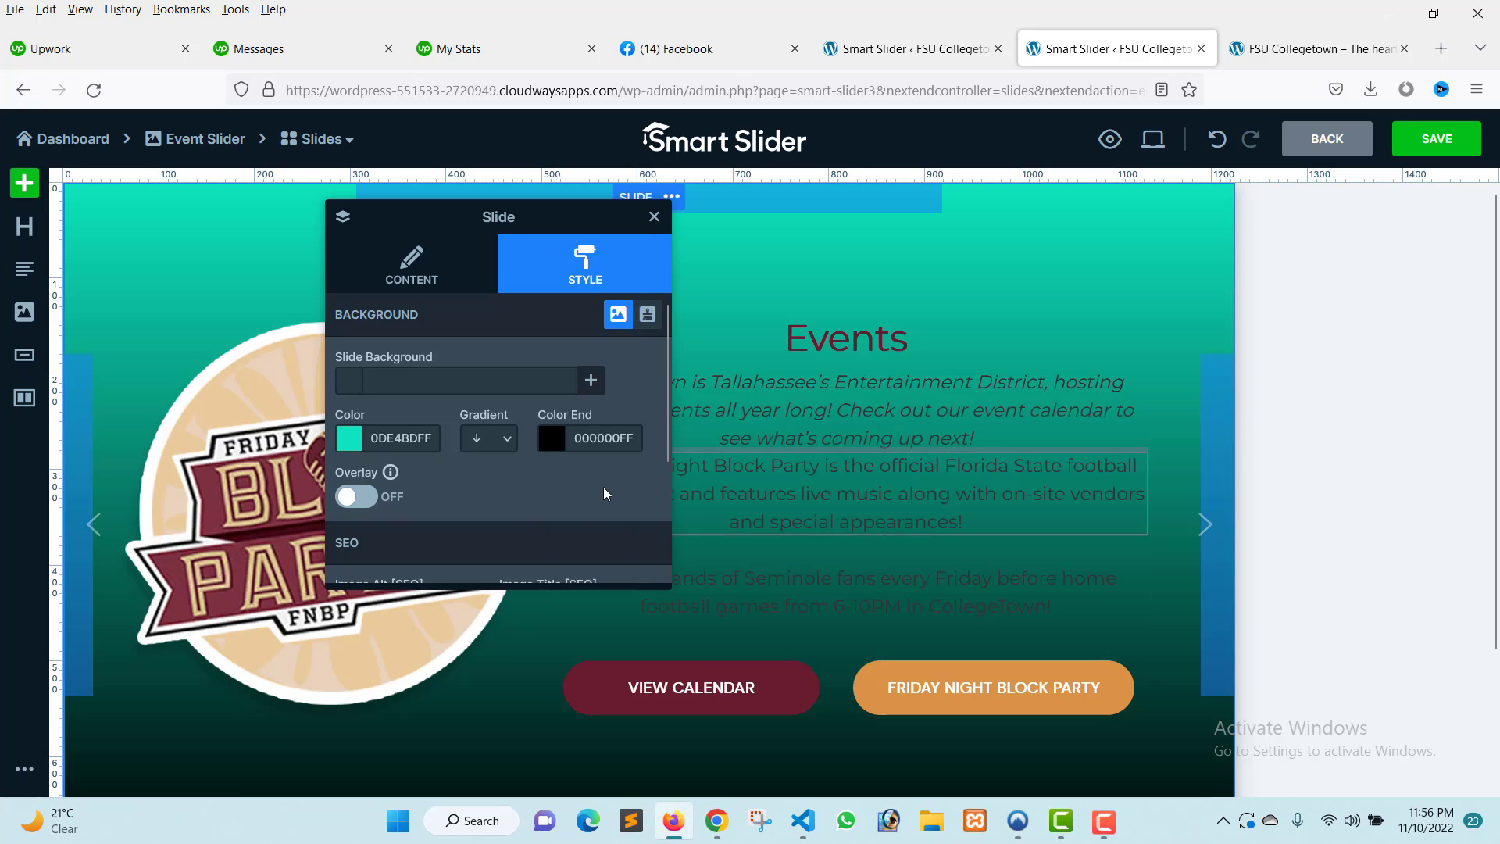
pyautogui.click(553, 441)
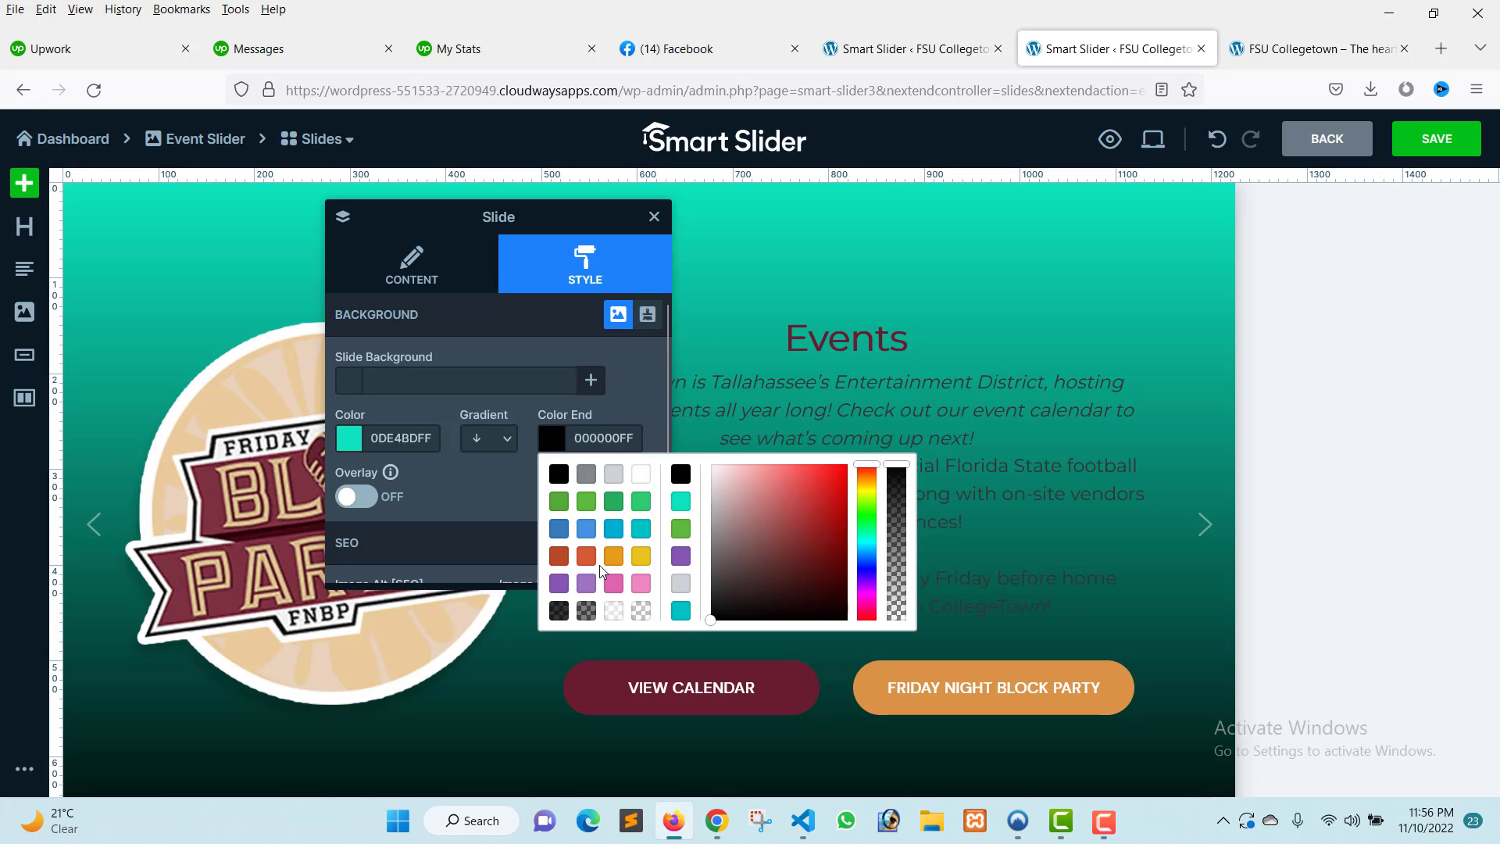
pyautogui.click(639, 556)
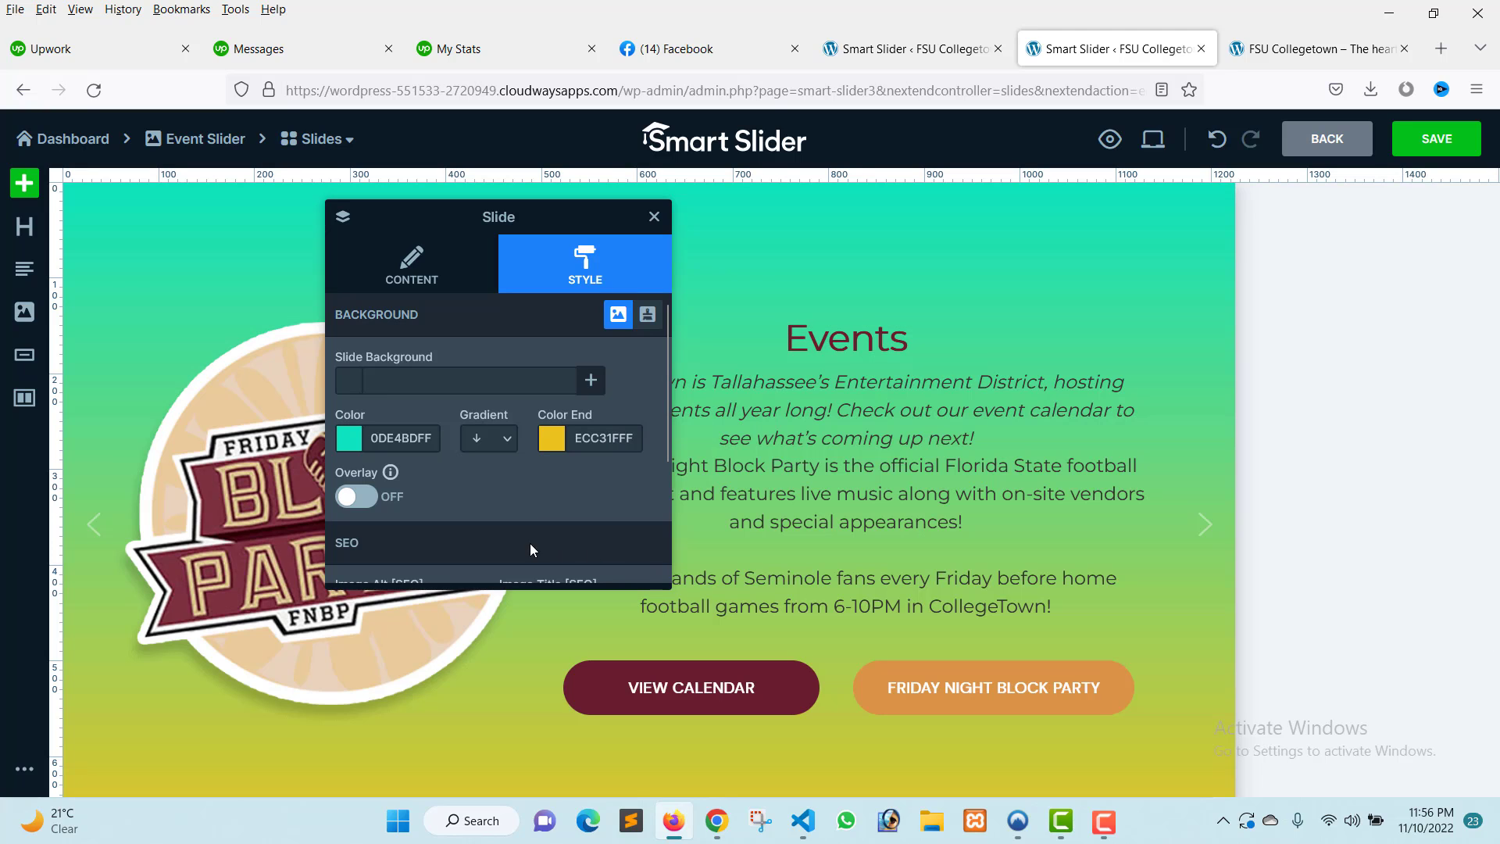
# Change the gradient direction to diagonal, after trying horizontal, and close the slide settings.
pyautogui.click(504, 451)
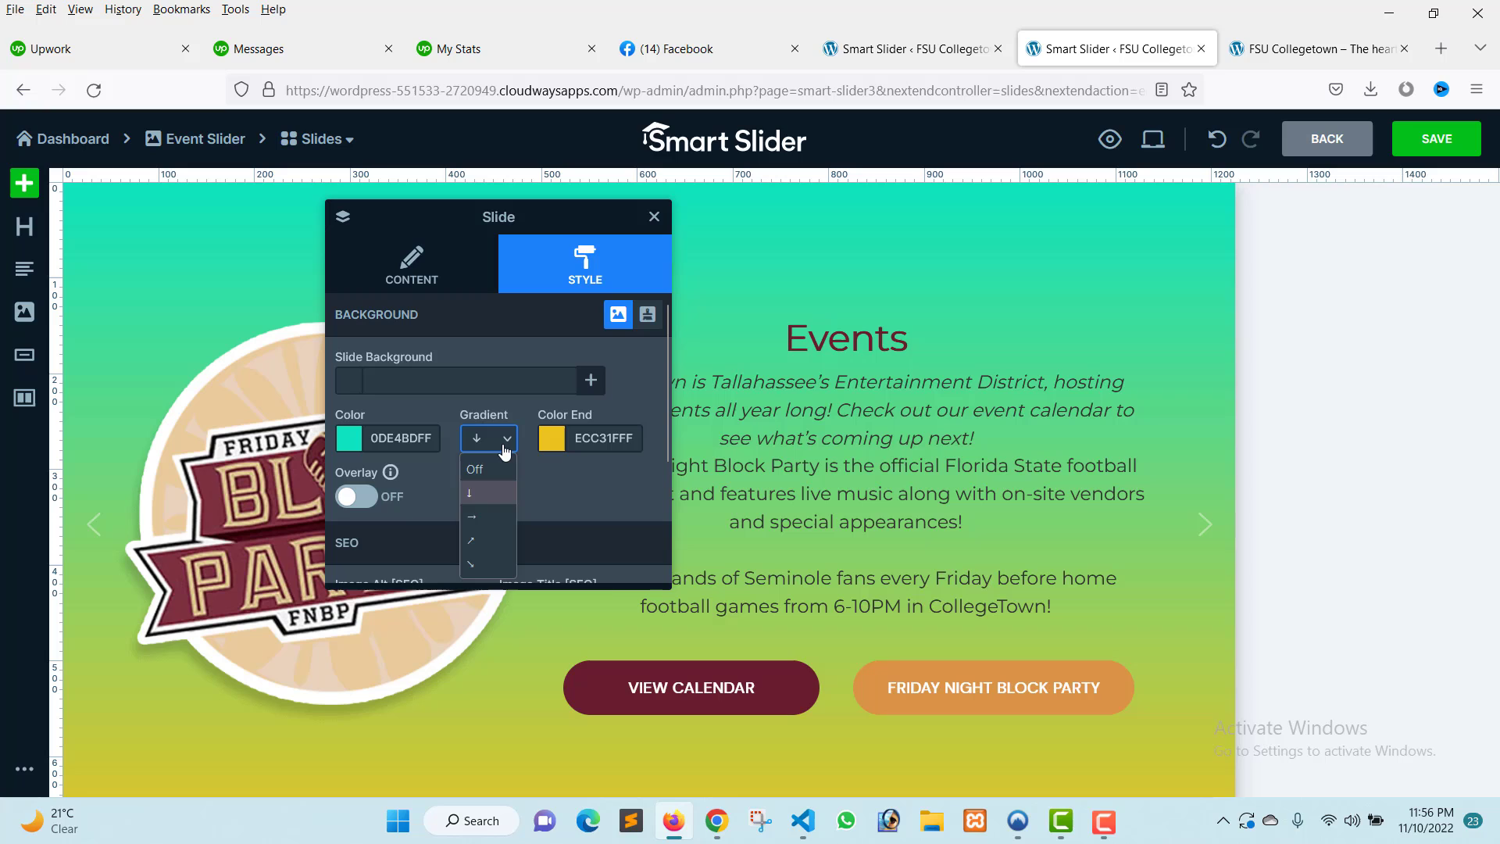
pyautogui.click(483, 514)
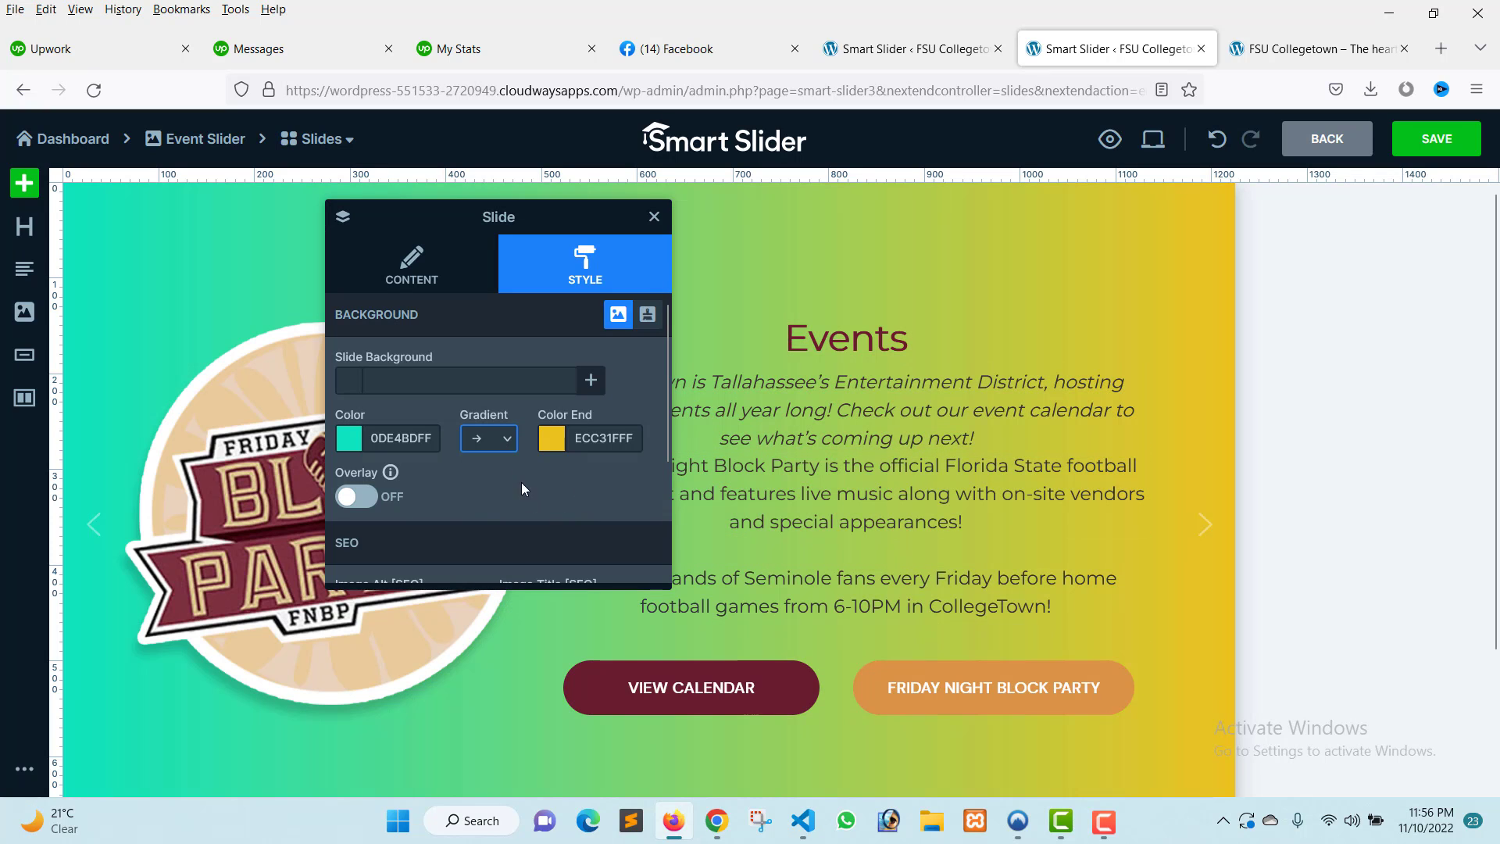
pyautogui.click(490, 442)
pyautogui.click(470, 541)
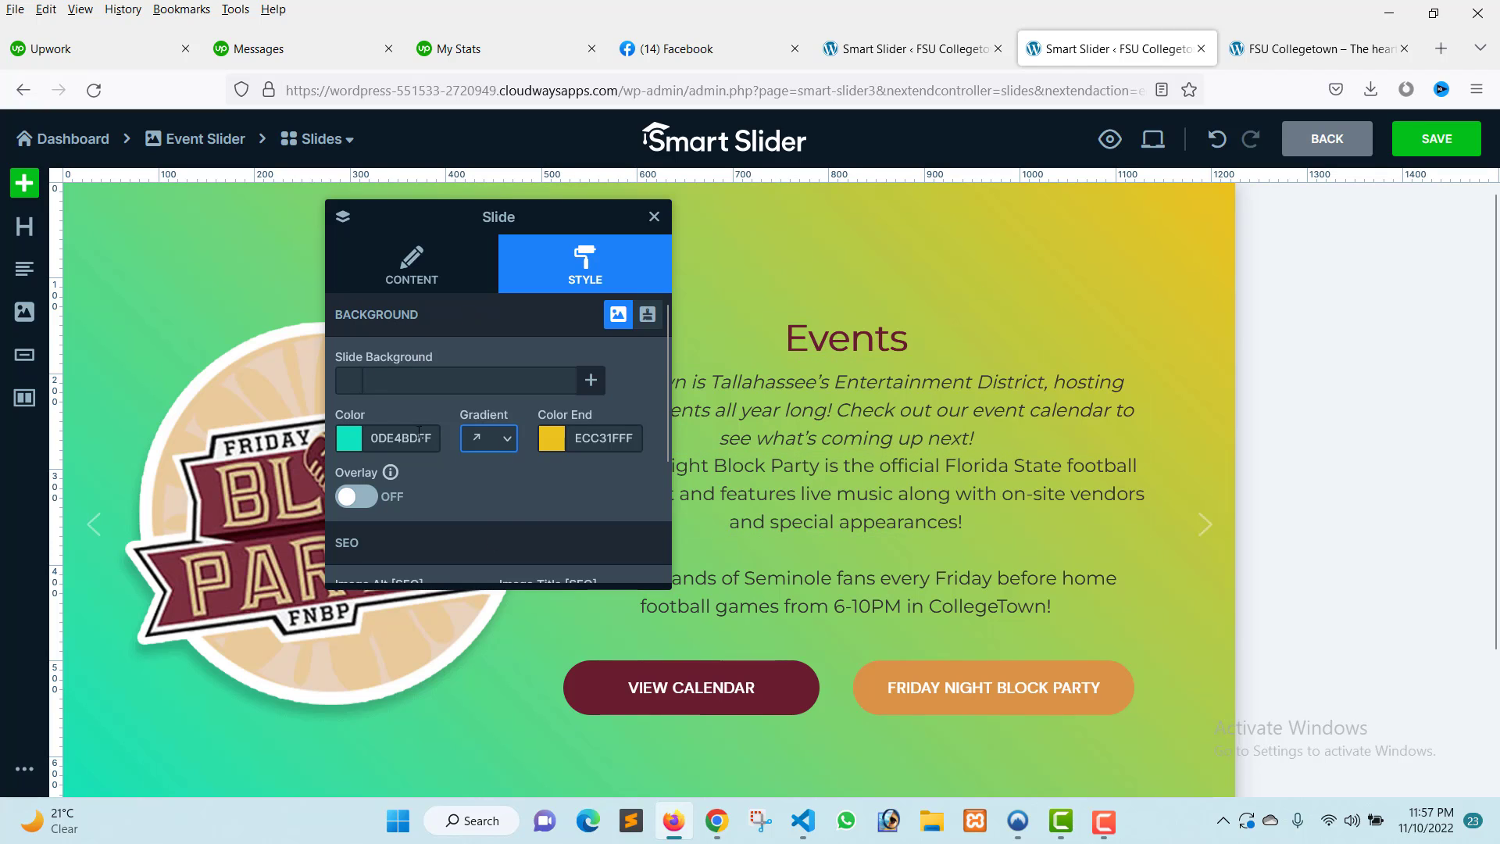
pyautogui.scroll(-2, 500, 508)
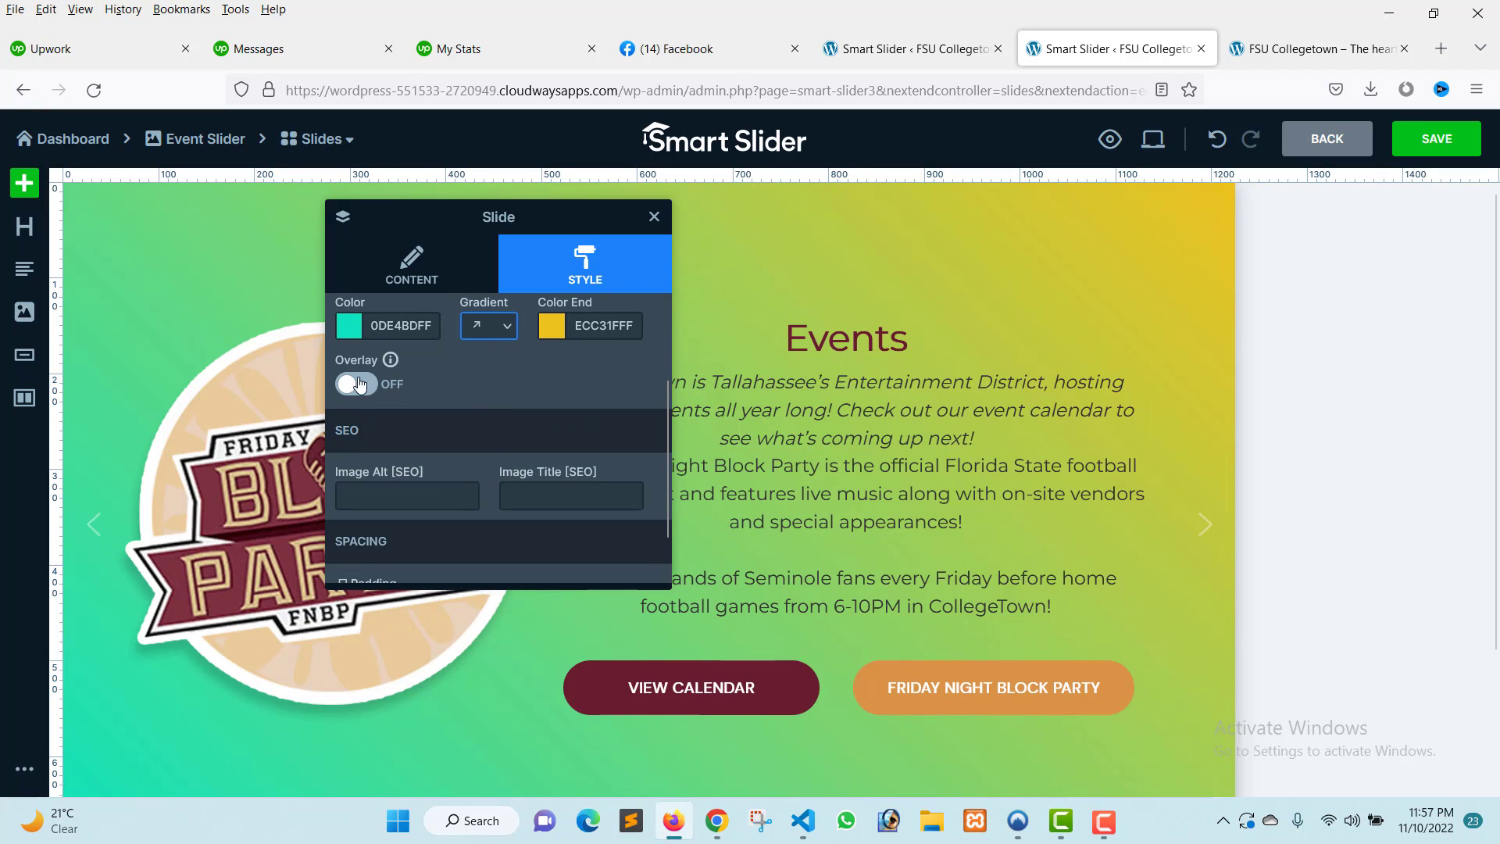
pyautogui.scroll(-1, 482, 384)
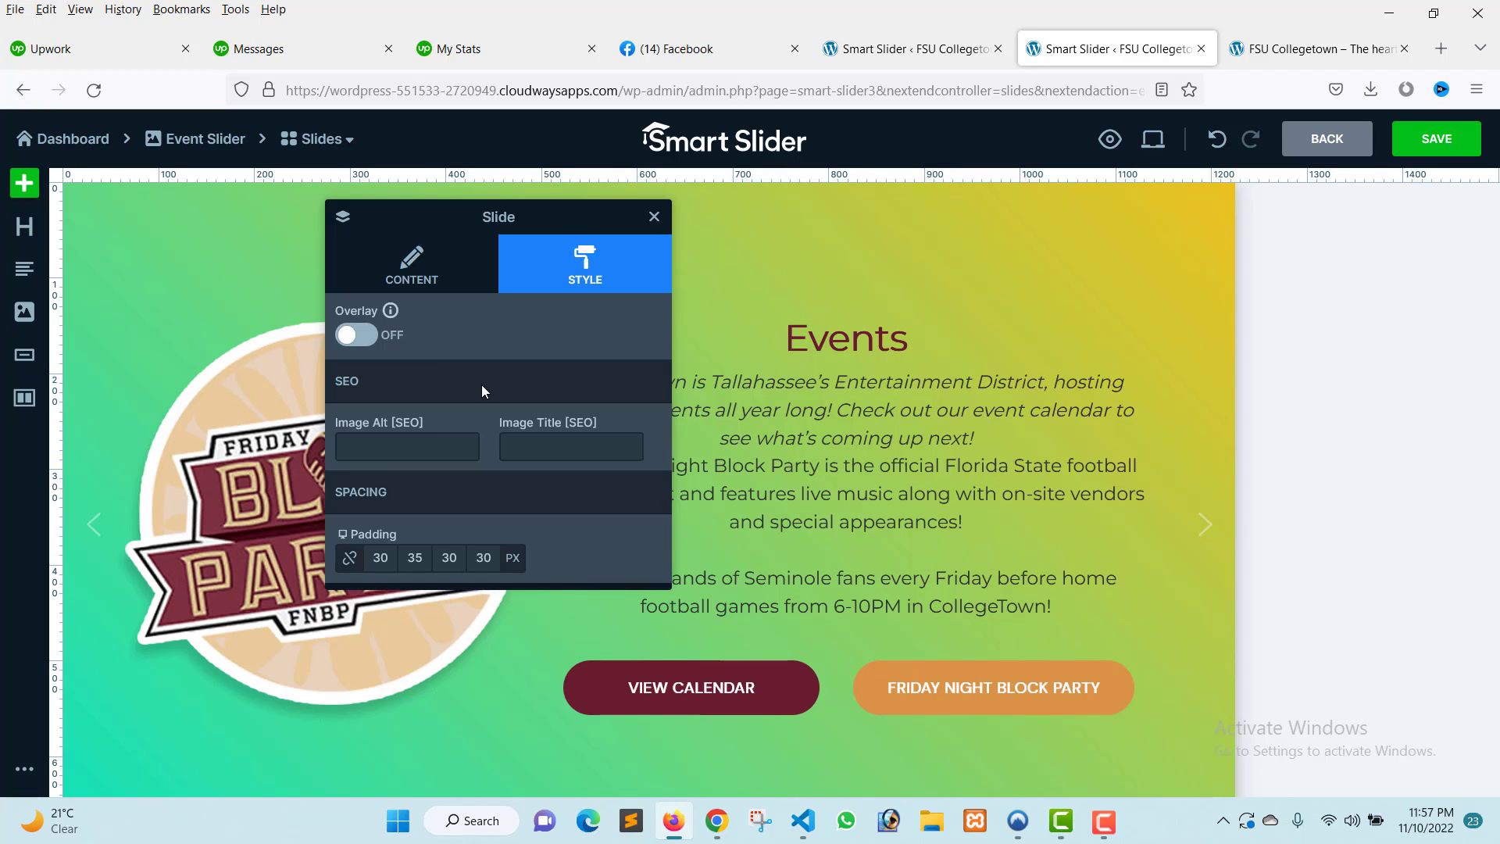
pyautogui.scroll(3, 482, 384)
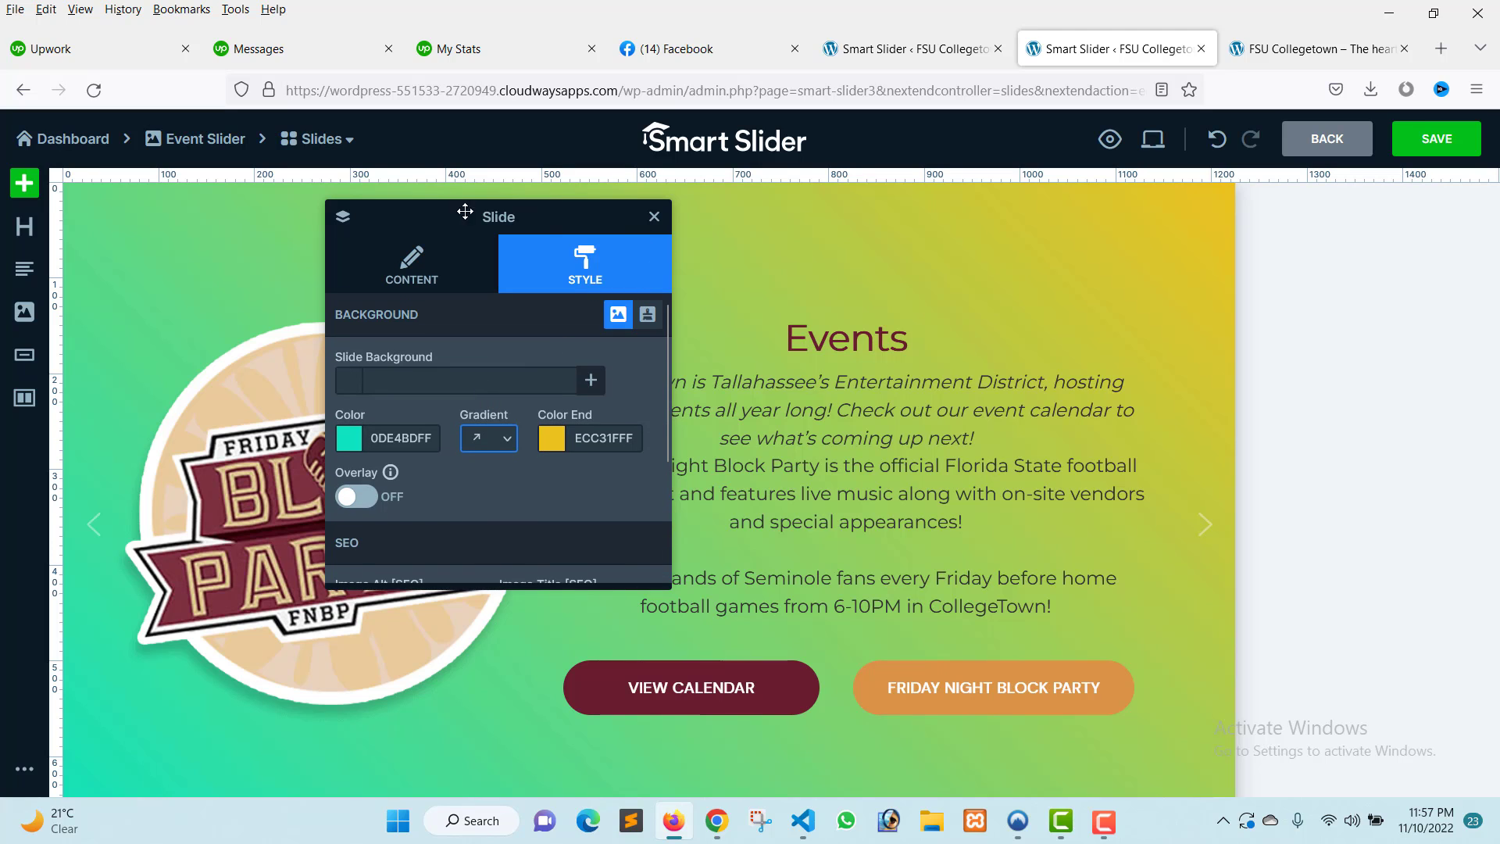
pyautogui.click(655, 218)
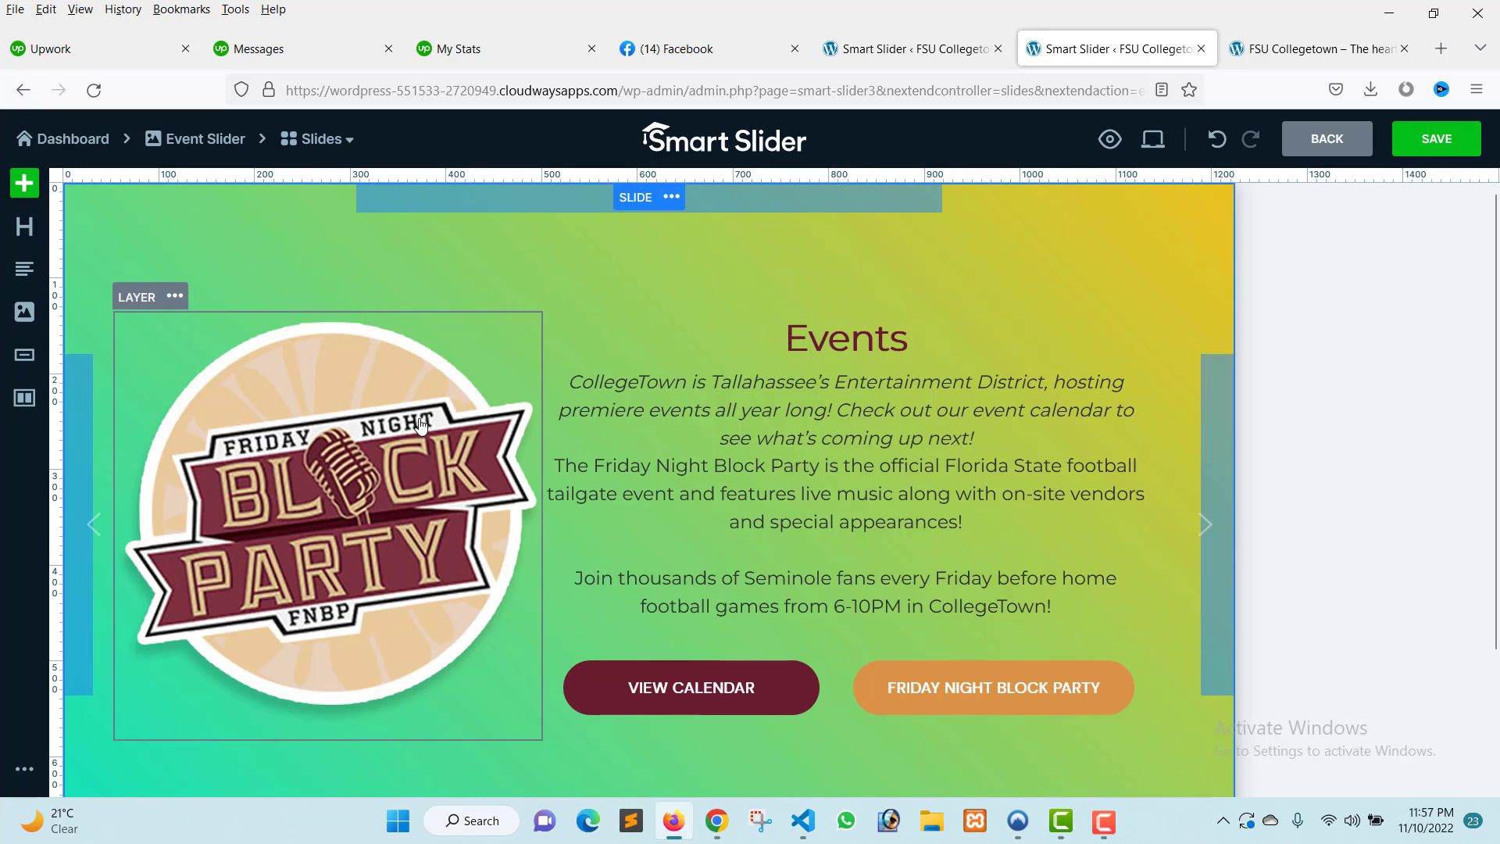
# Replace the image layer's picture with Merchant-Little-IMG_3738-Edit.jpg from the media library and nudge the layer slightly right.
pyautogui.click(295, 476)
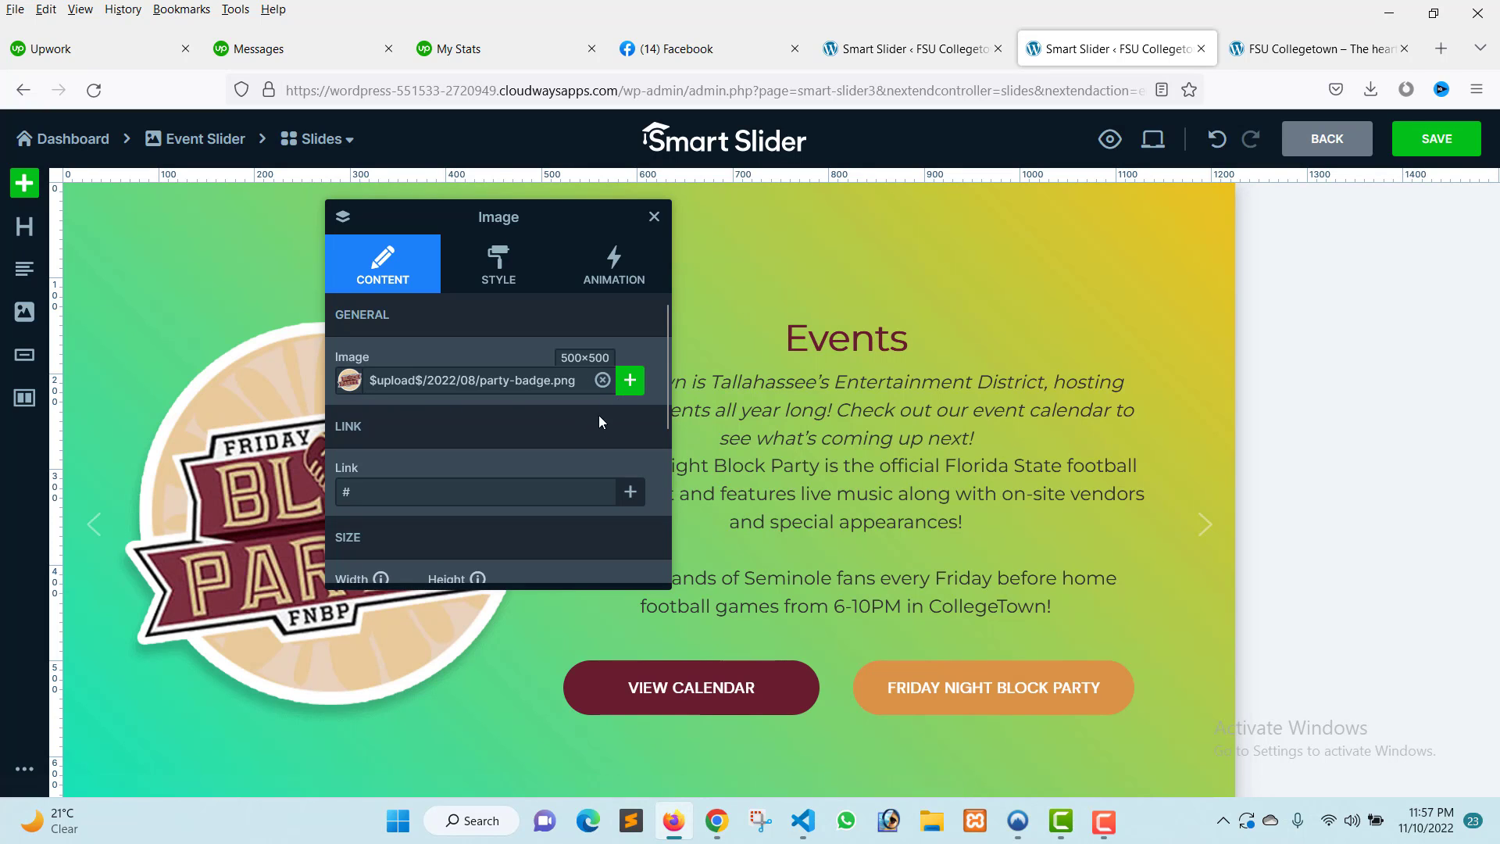
pyautogui.click(629, 380)
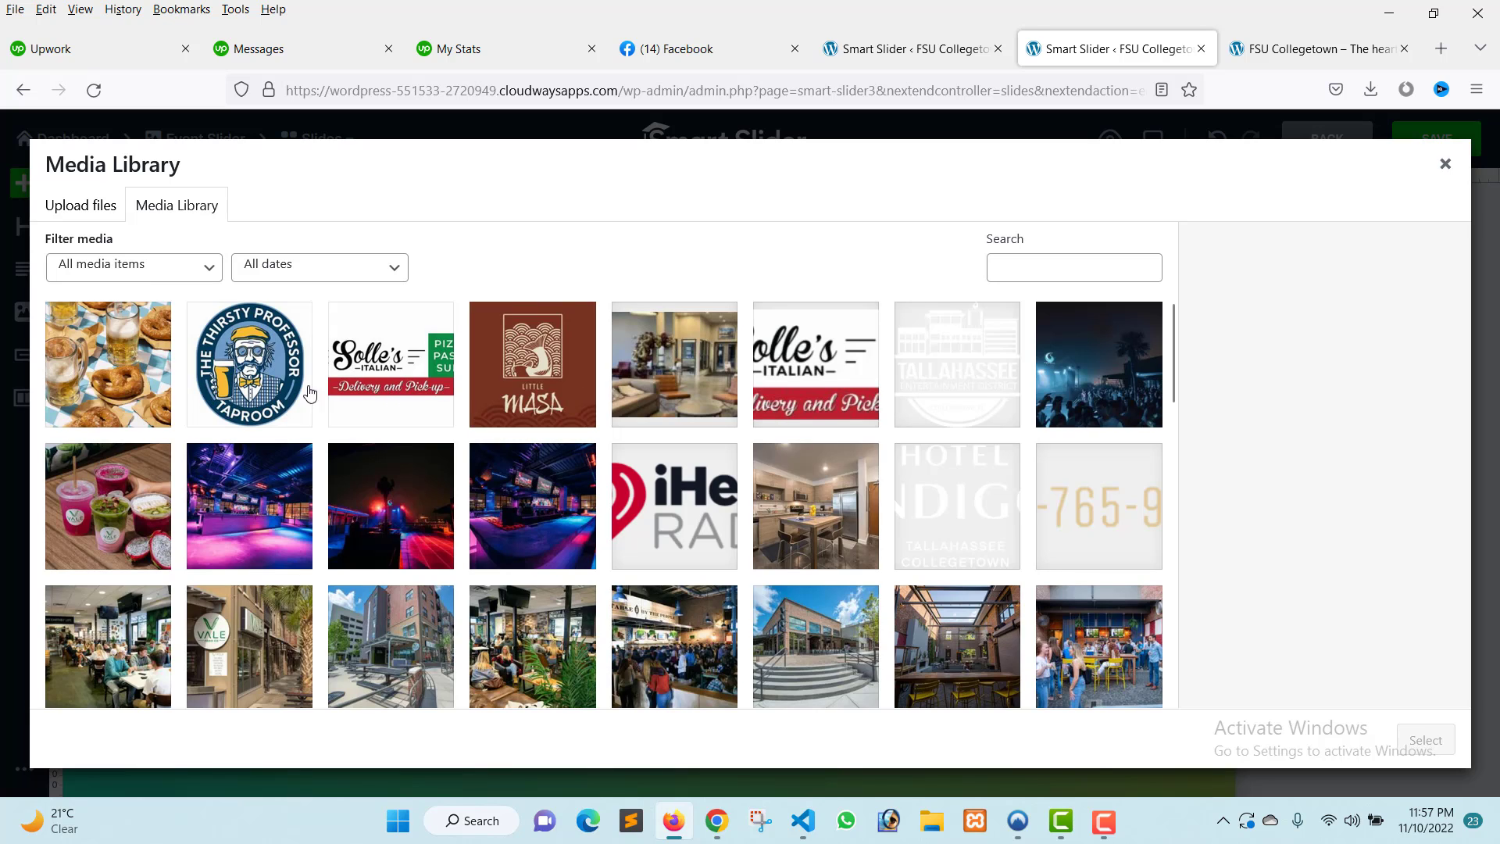
pyautogui.scroll(-5, 756, 453)
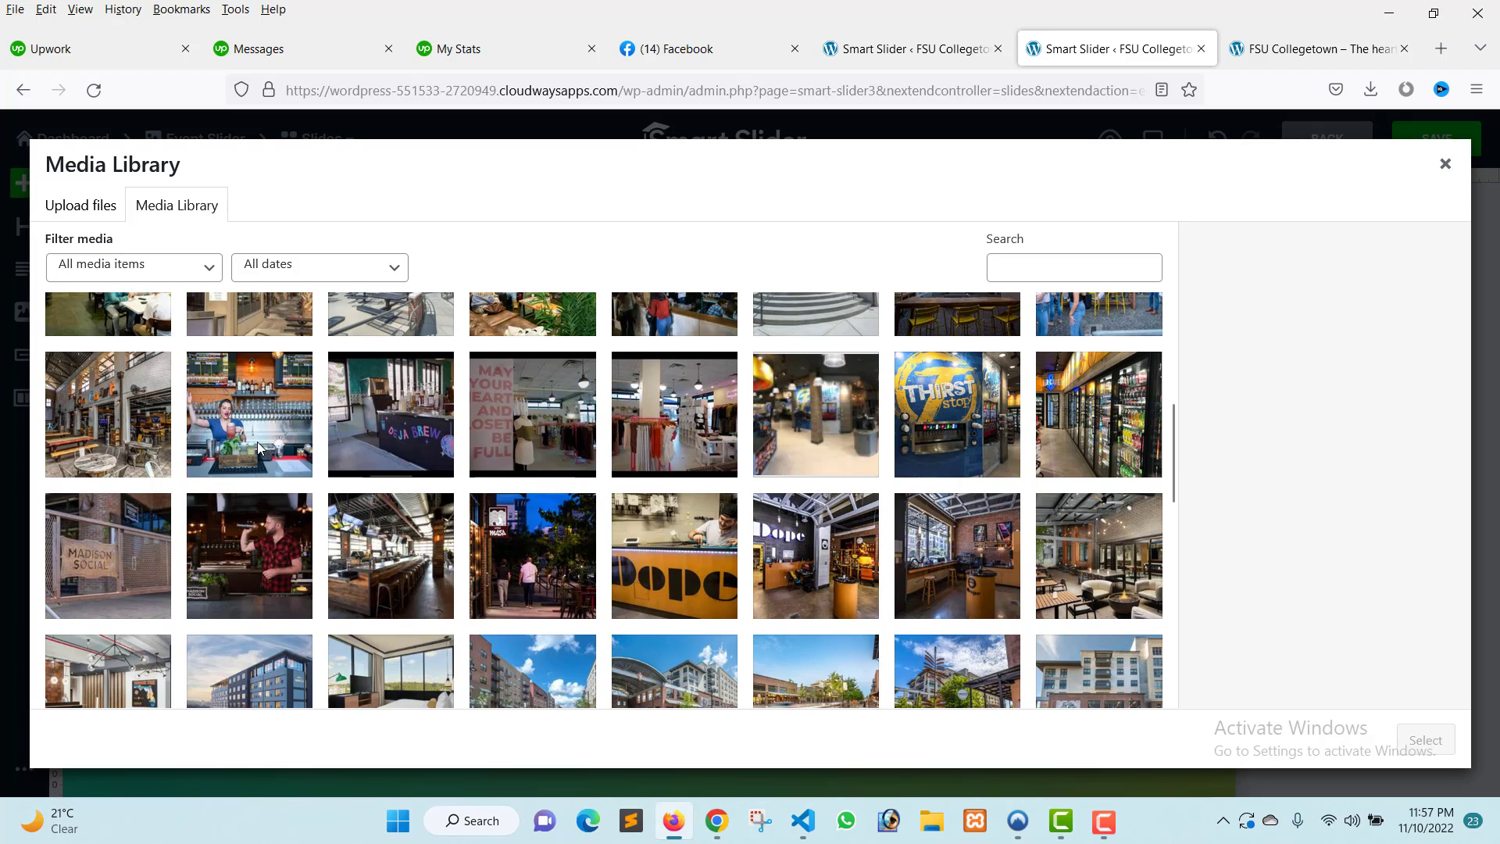
pyautogui.click(539, 570)
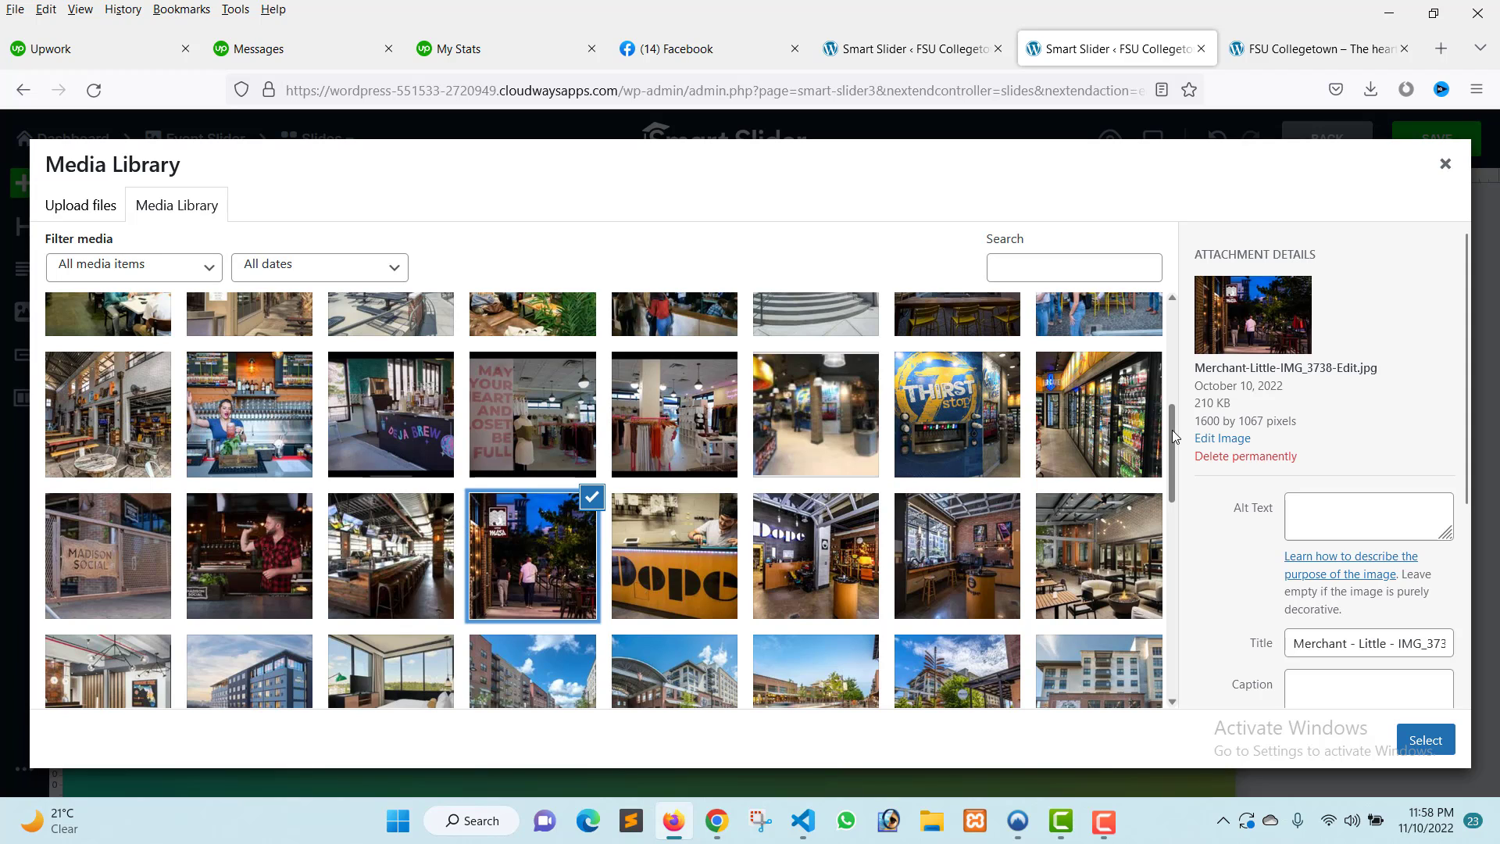
pyautogui.click(1426, 740)
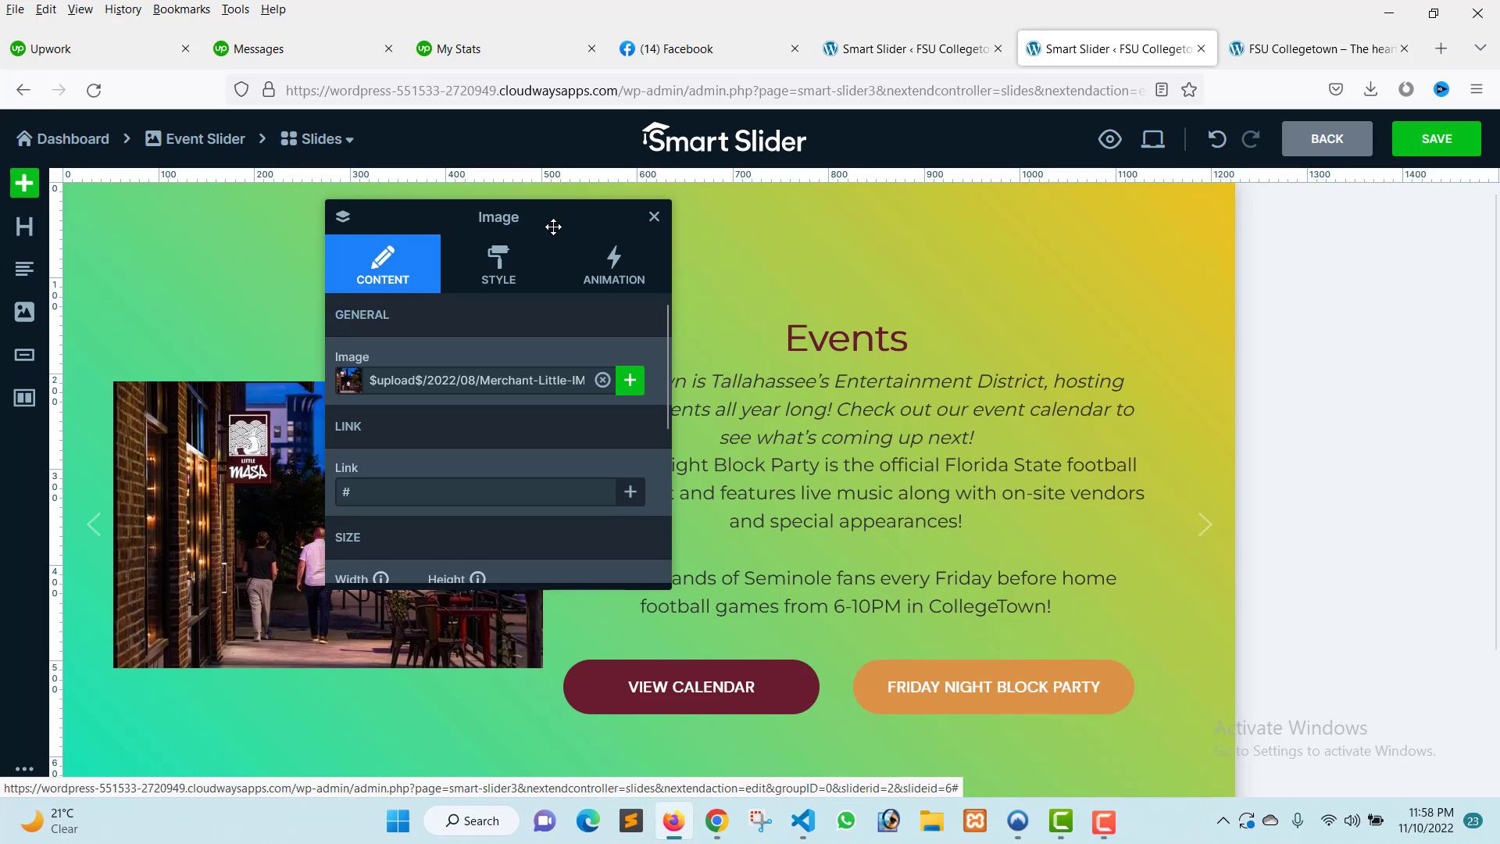
pyautogui.moveTo(553, 226); pyautogui.dragTo(957, 261)
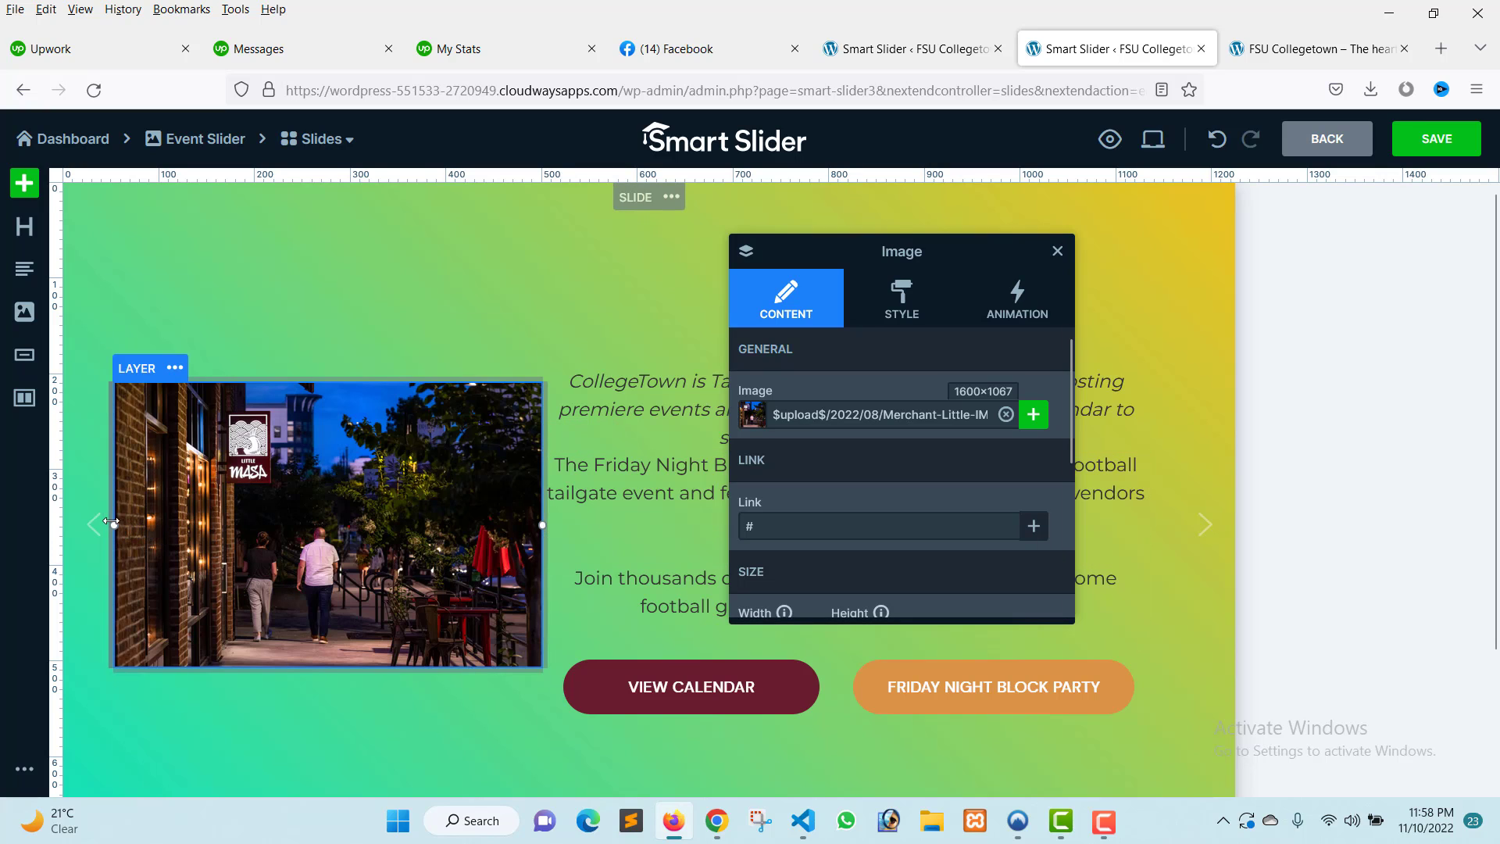
pyautogui.moveTo(111, 522); pyautogui.dragTo(134, 523)
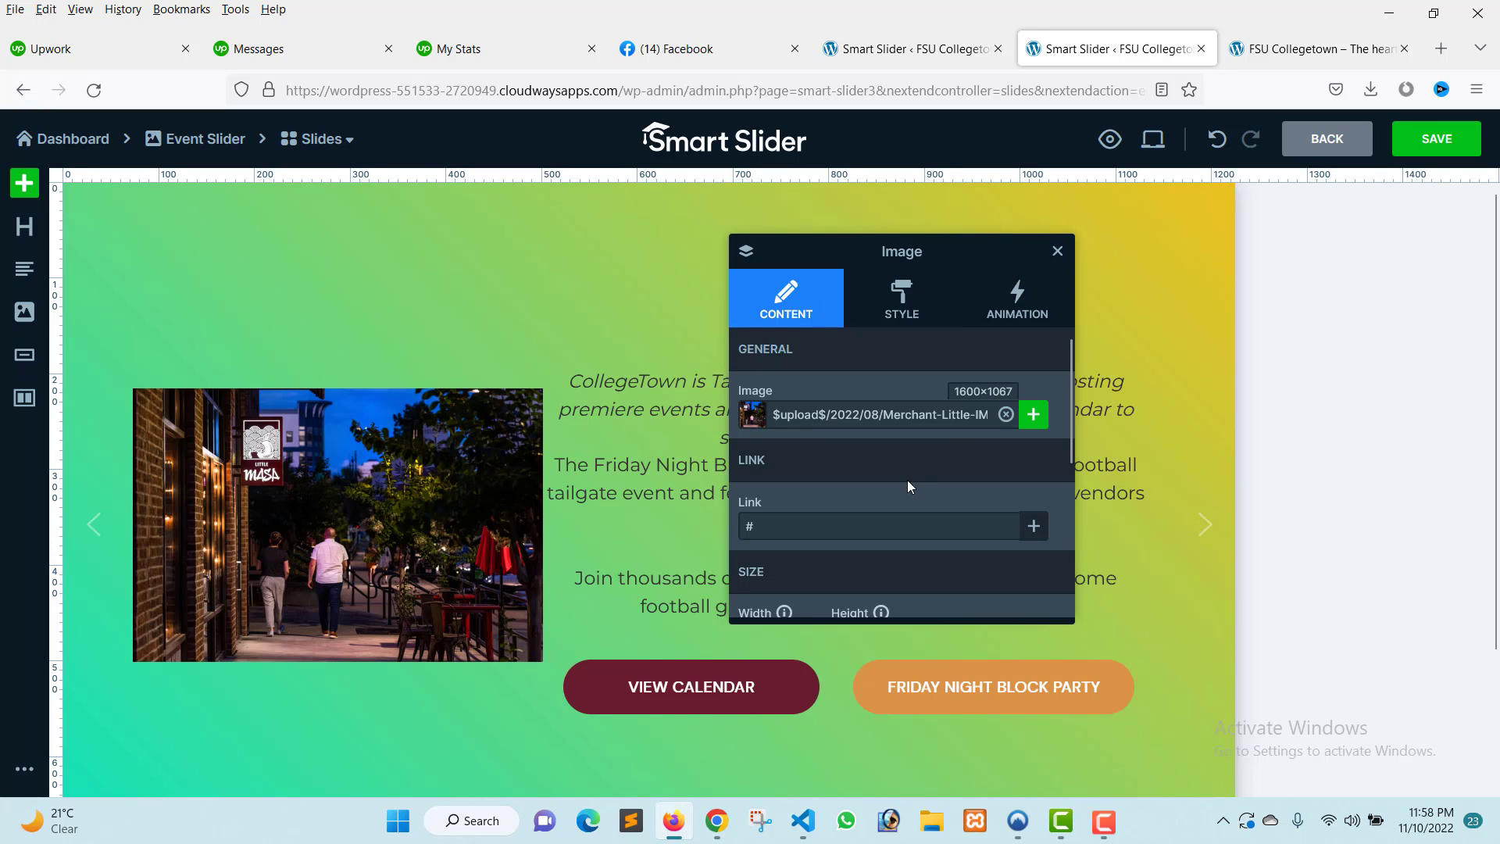
# Examine the image layer's link, size, responsive and margin settings, then close its settings.
pyautogui.scroll(-3, 901, 481)
pyautogui.scroll(2, 901, 481)
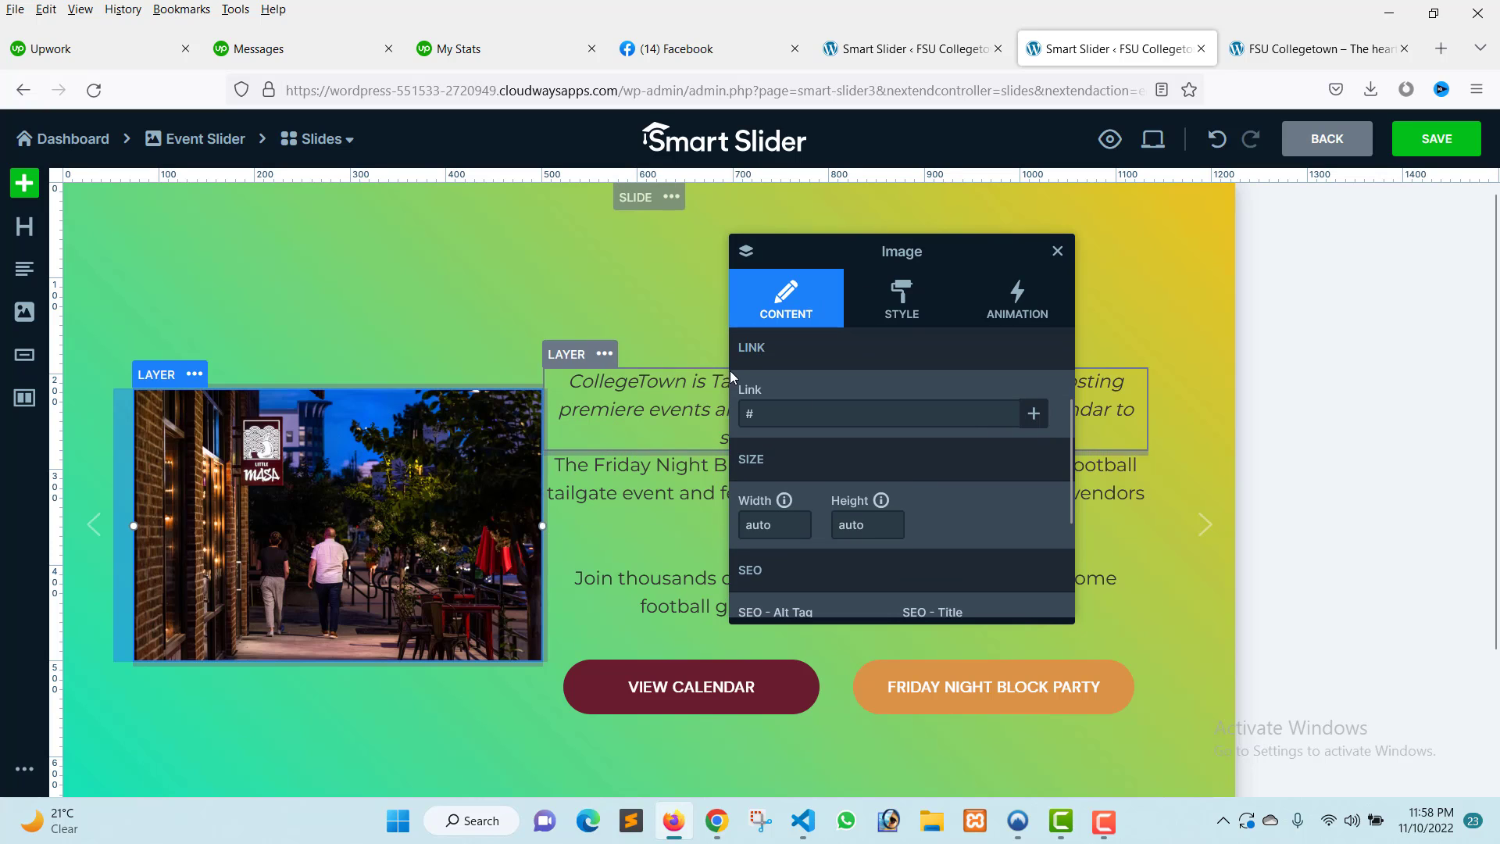
pyautogui.click(886, 422)
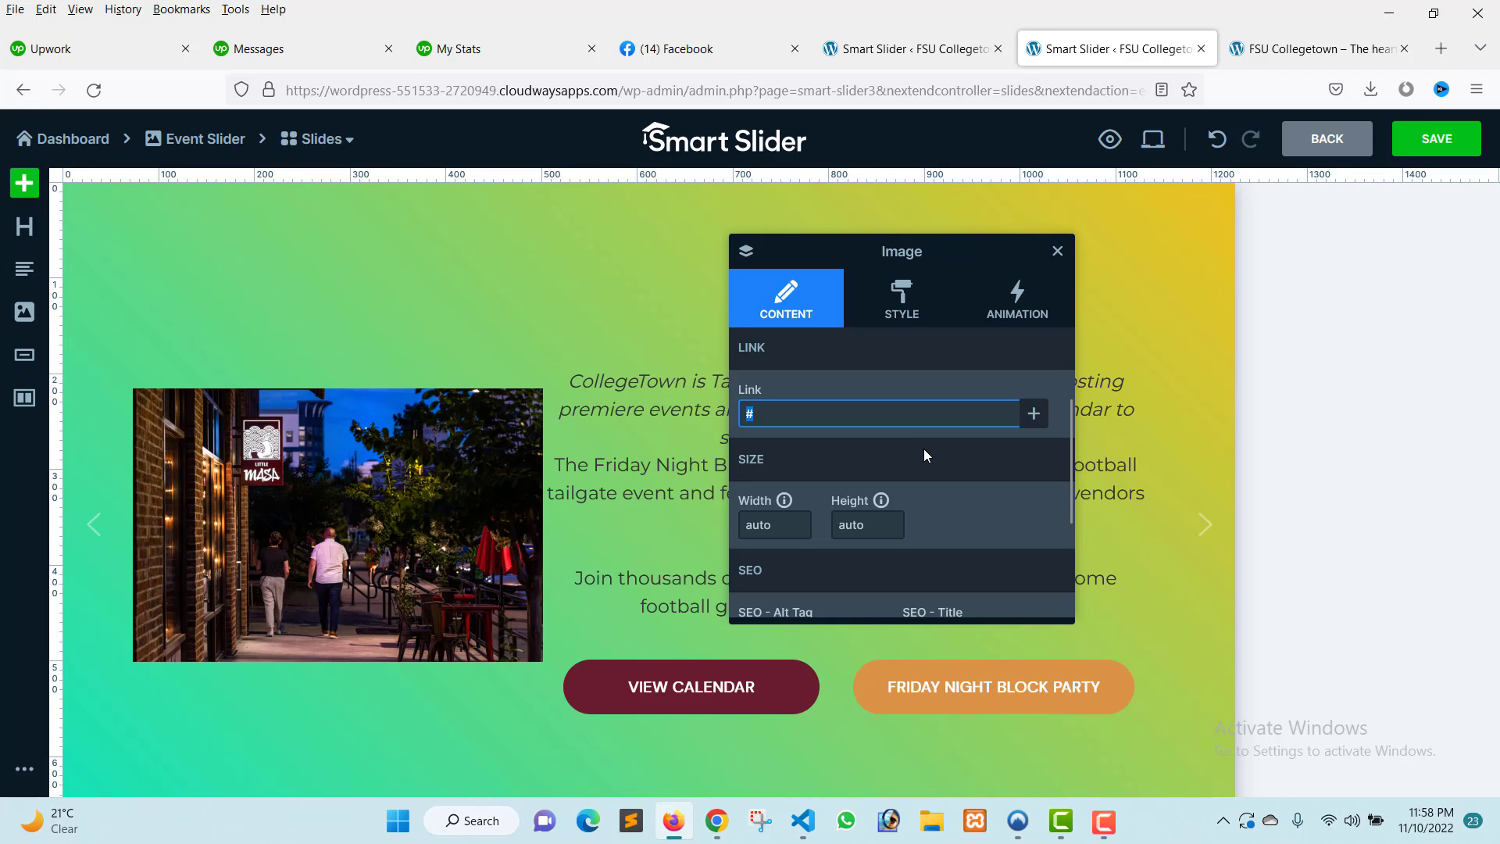
pyautogui.click(877, 308)
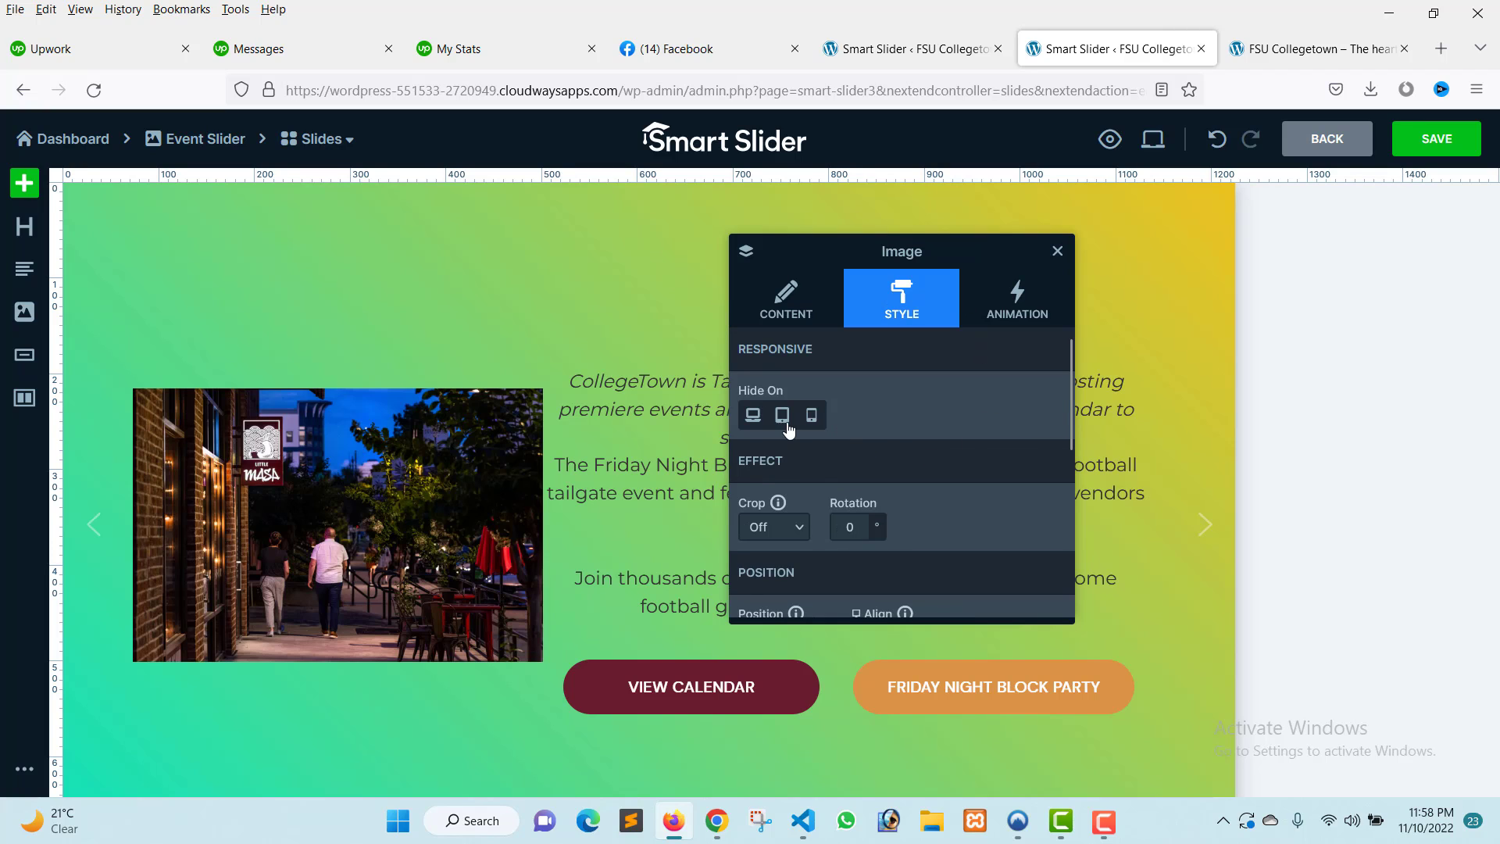
pyautogui.scroll(-2, 859, 480)
pyautogui.scroll(-3, 884, 464)
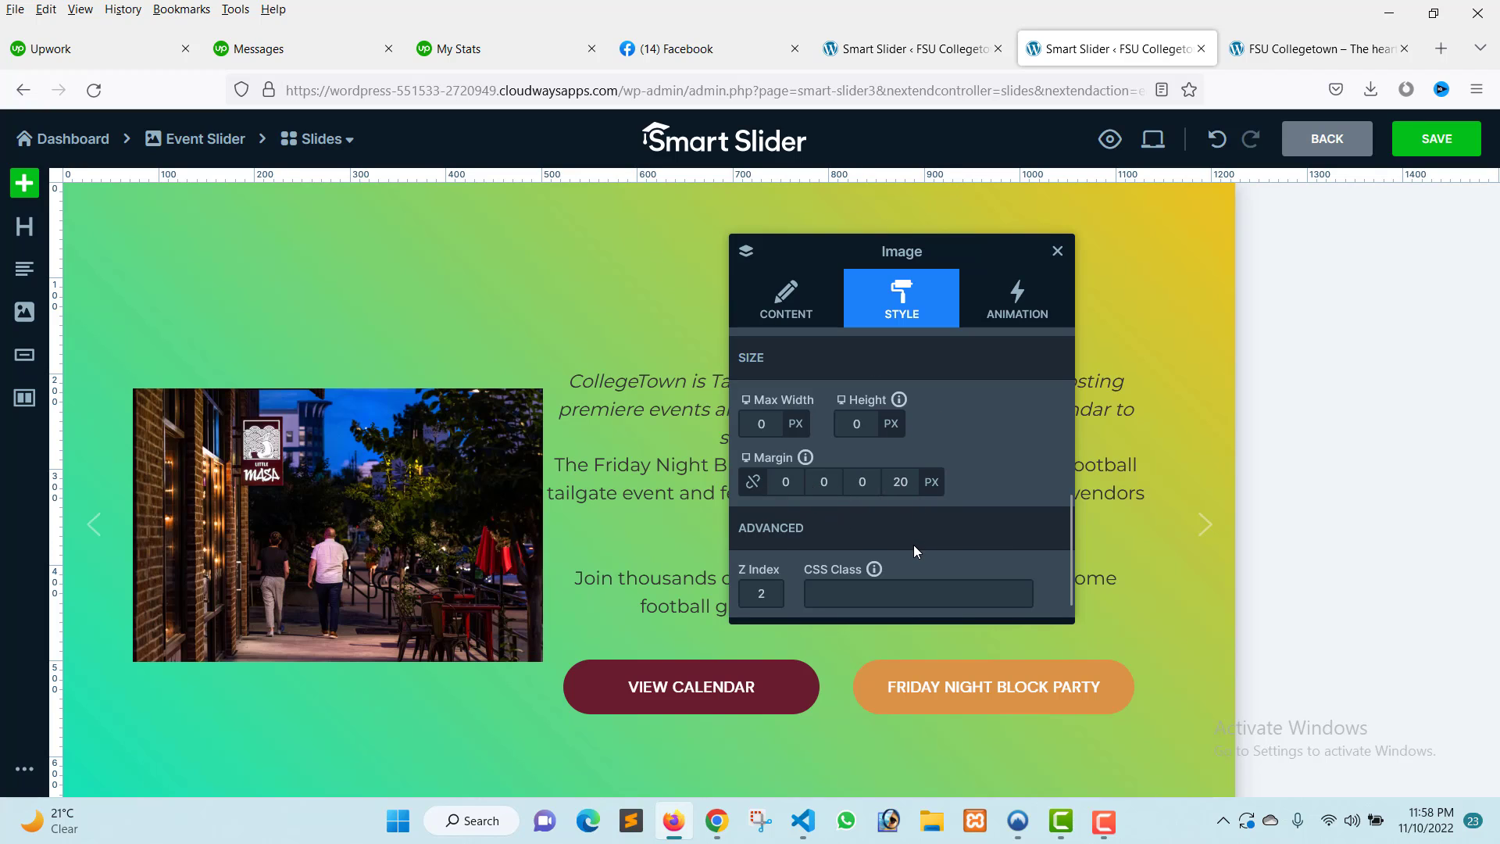
pyautogui.scroll(5, 938, 458)
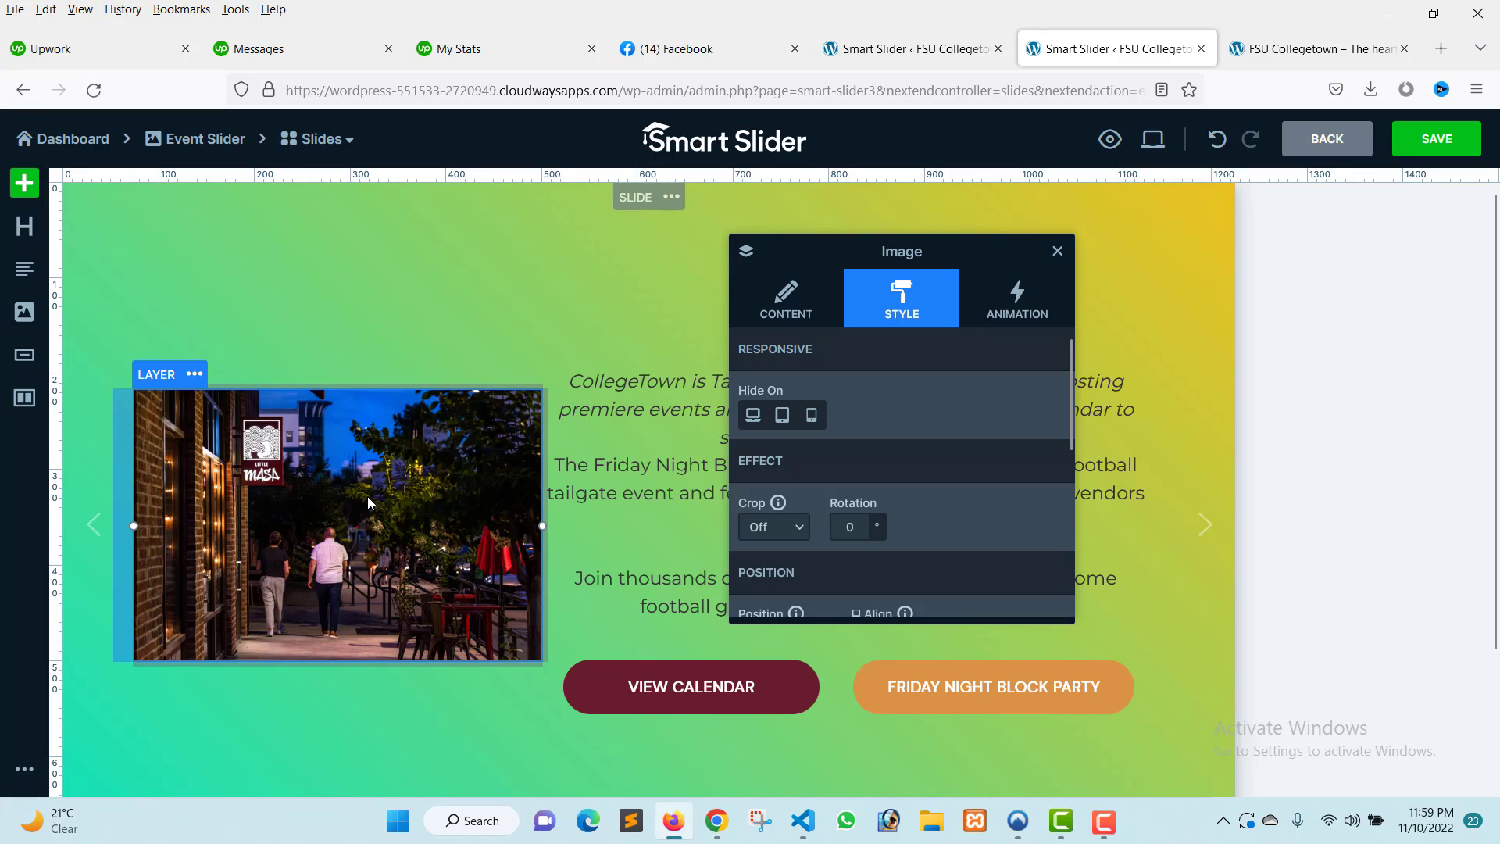
pyautogui.scroll(-3, 910, 486)
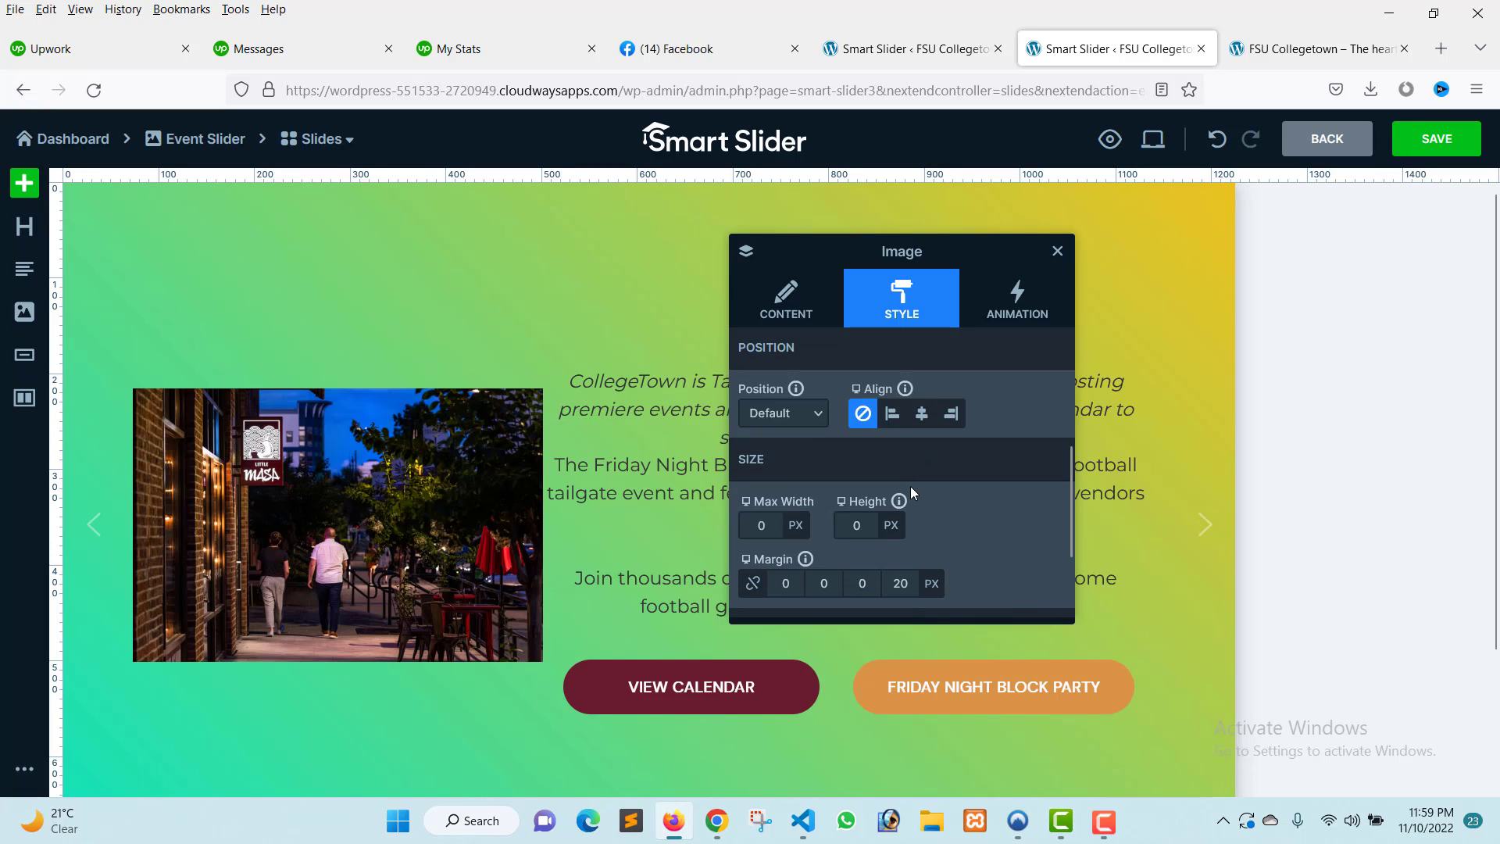
pyautogui.scroll(-2, 911, 486)
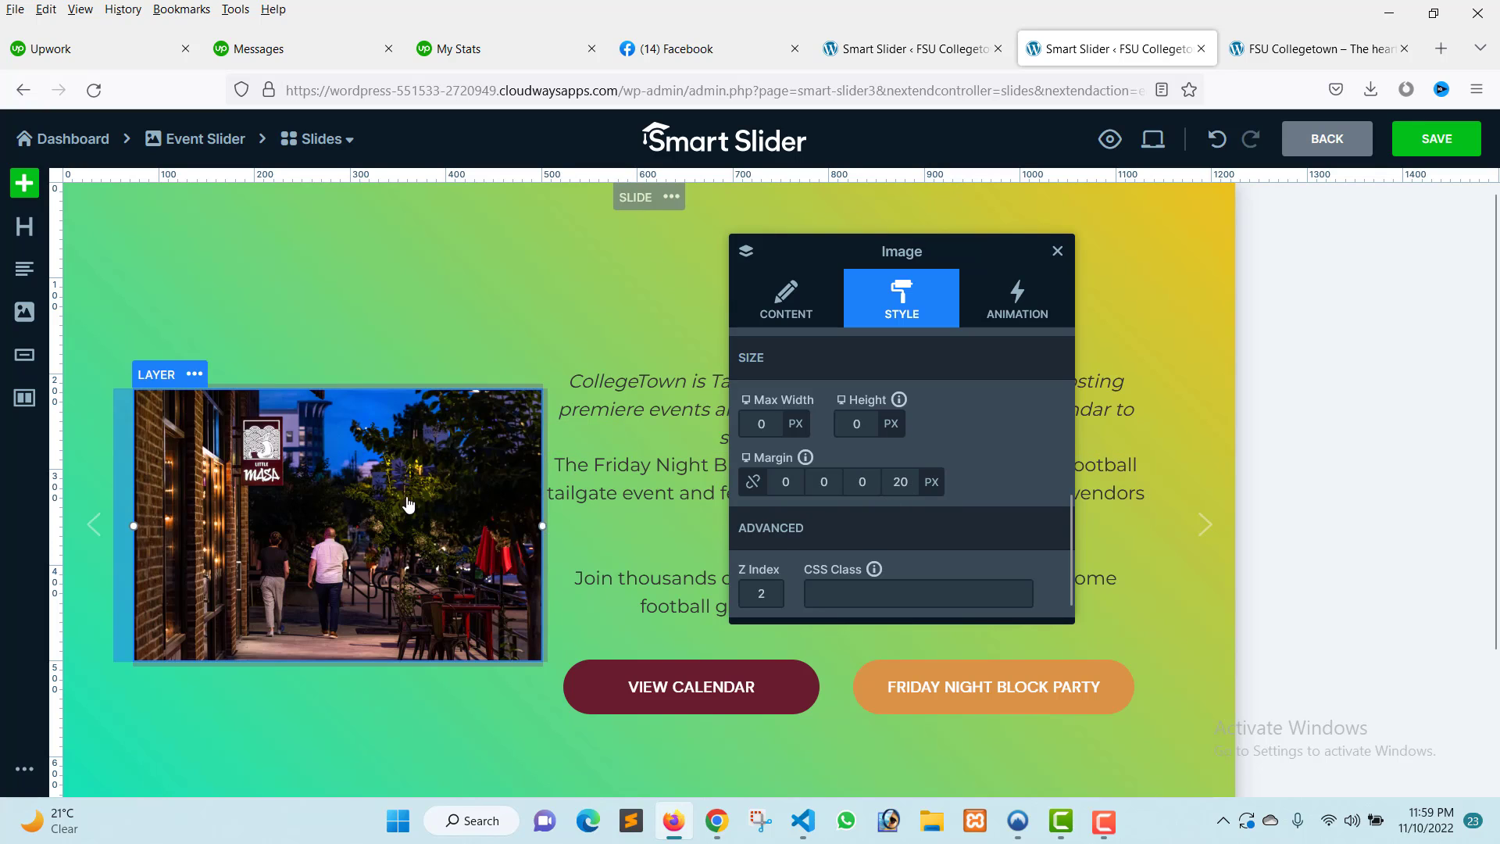
pyautogui.click(1057, 251)
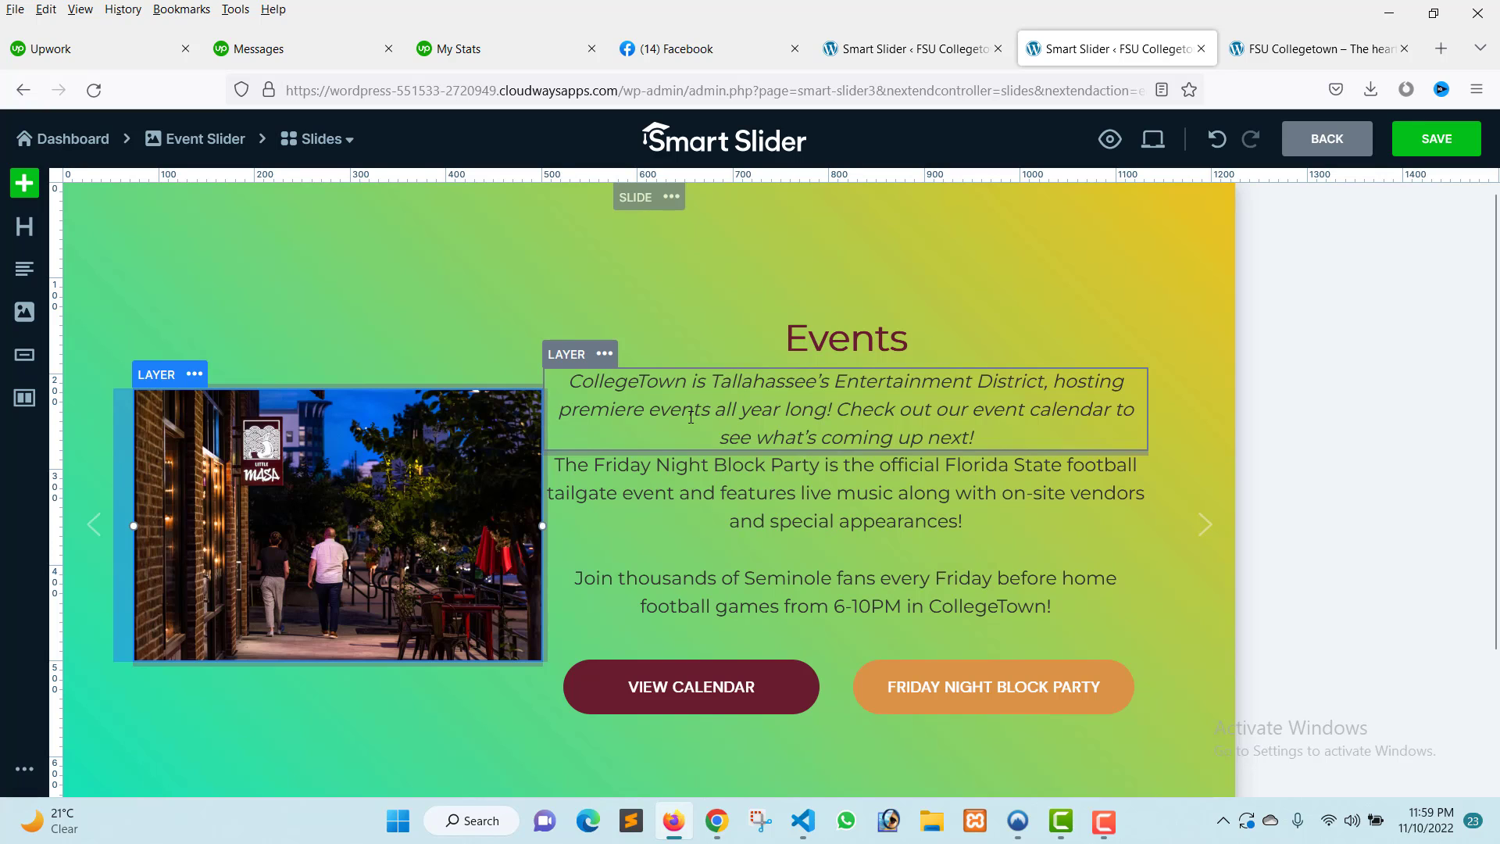
pyautogui.click(806, 342)
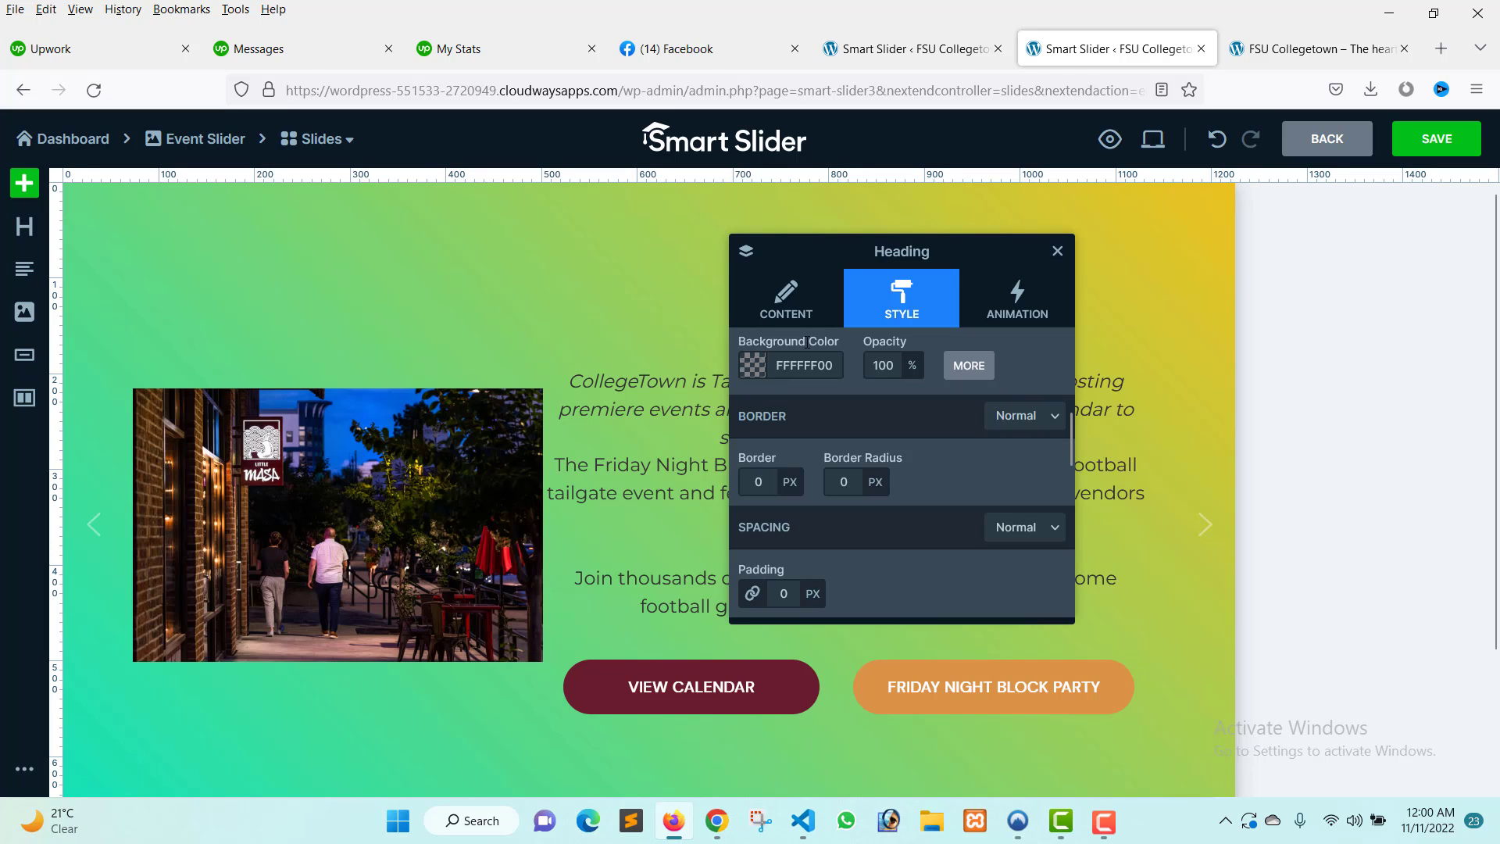
pyautogui.moveTo(870, 264); pyautogui.dragTo(1259, 318)
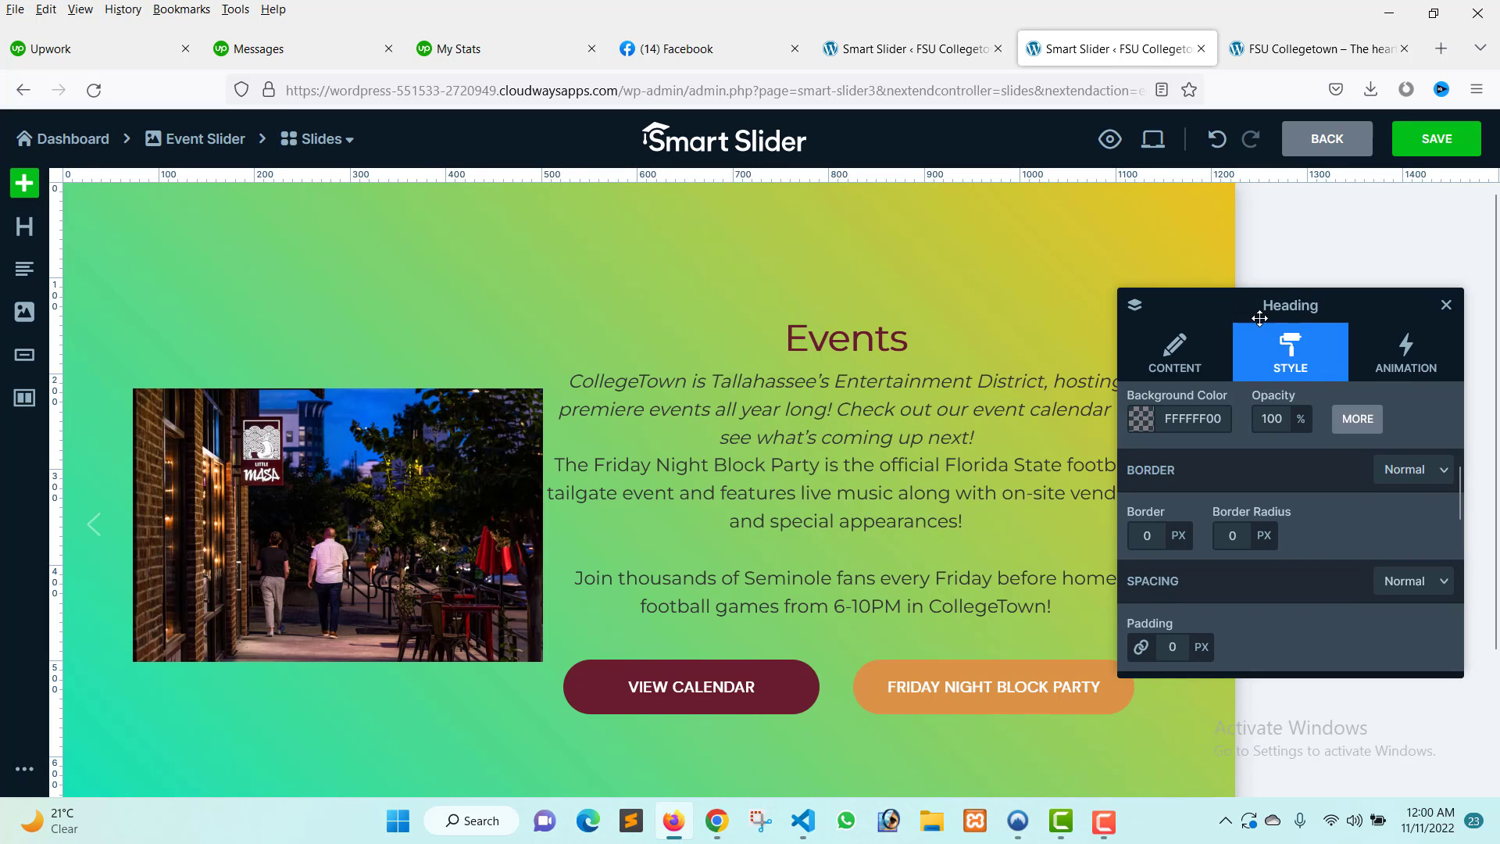
pyautogui.click(1446, 305)
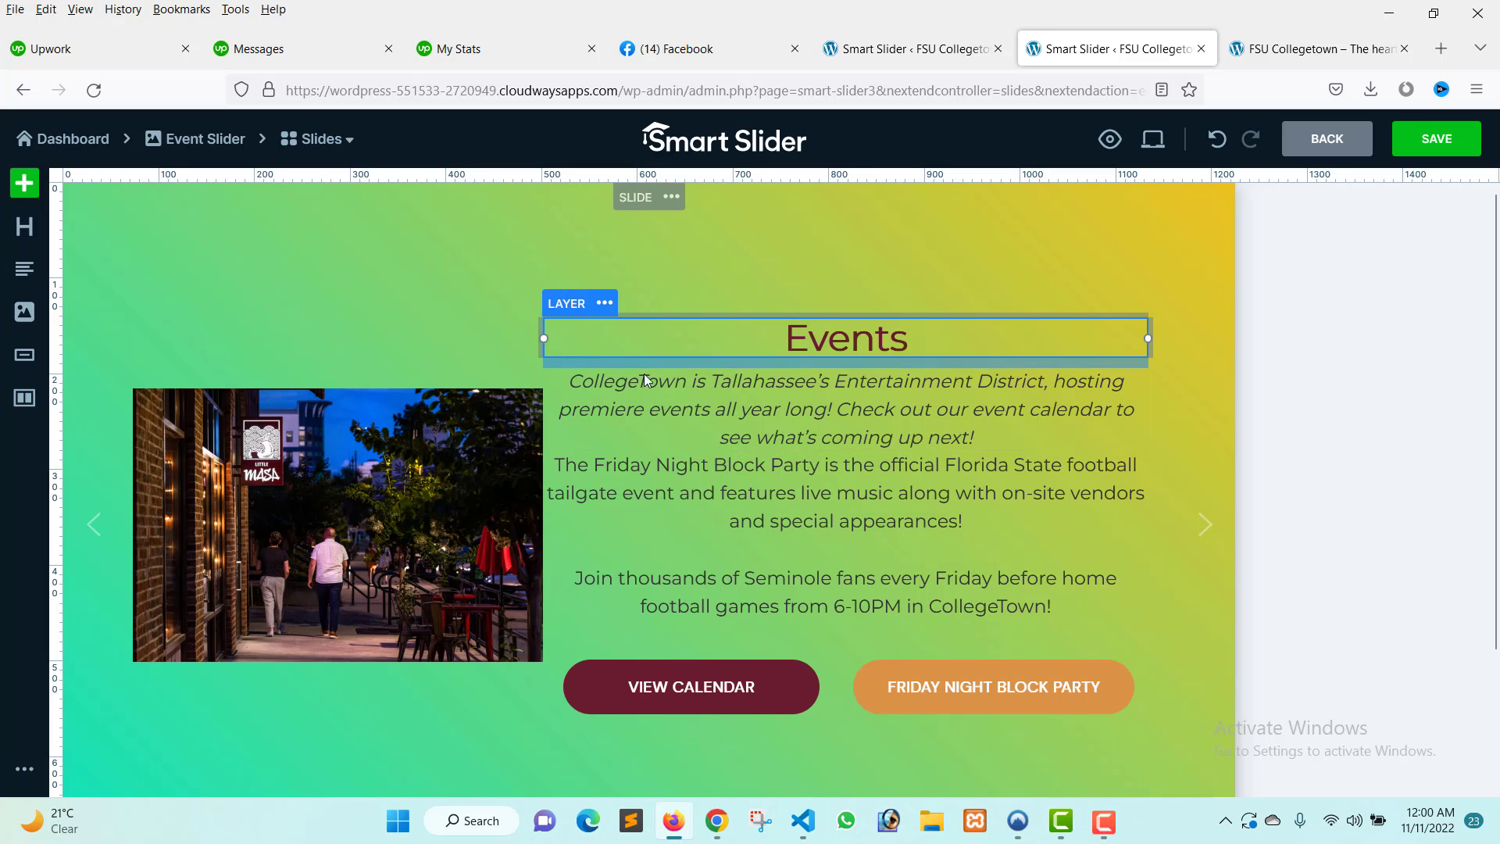
pyautogui.click(24, 185)
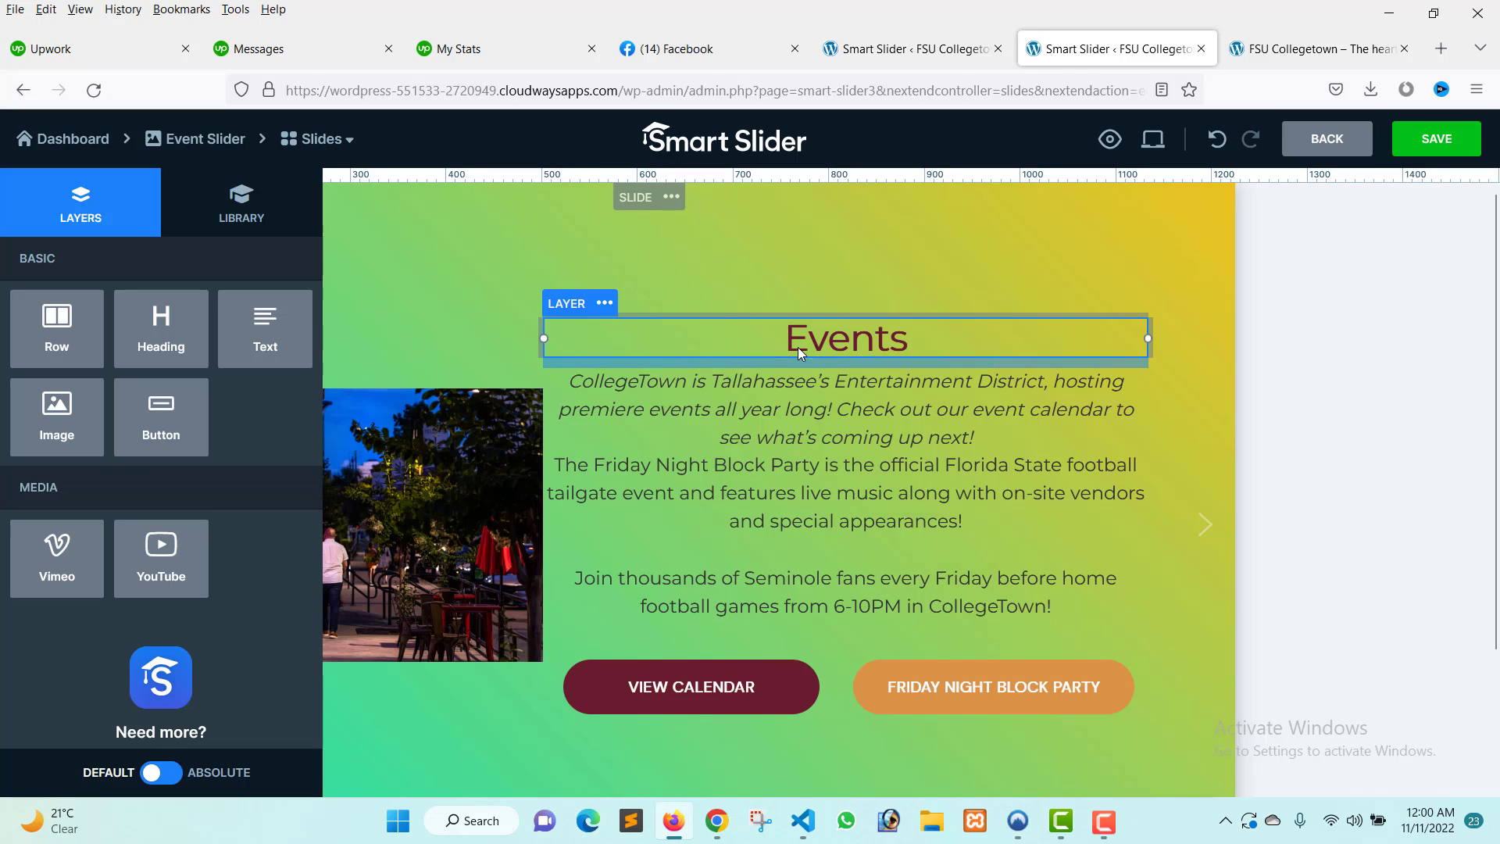
# Set the Events heading layer's background colour to white FFFFFFFF.
pyautogui.click(848, 340)
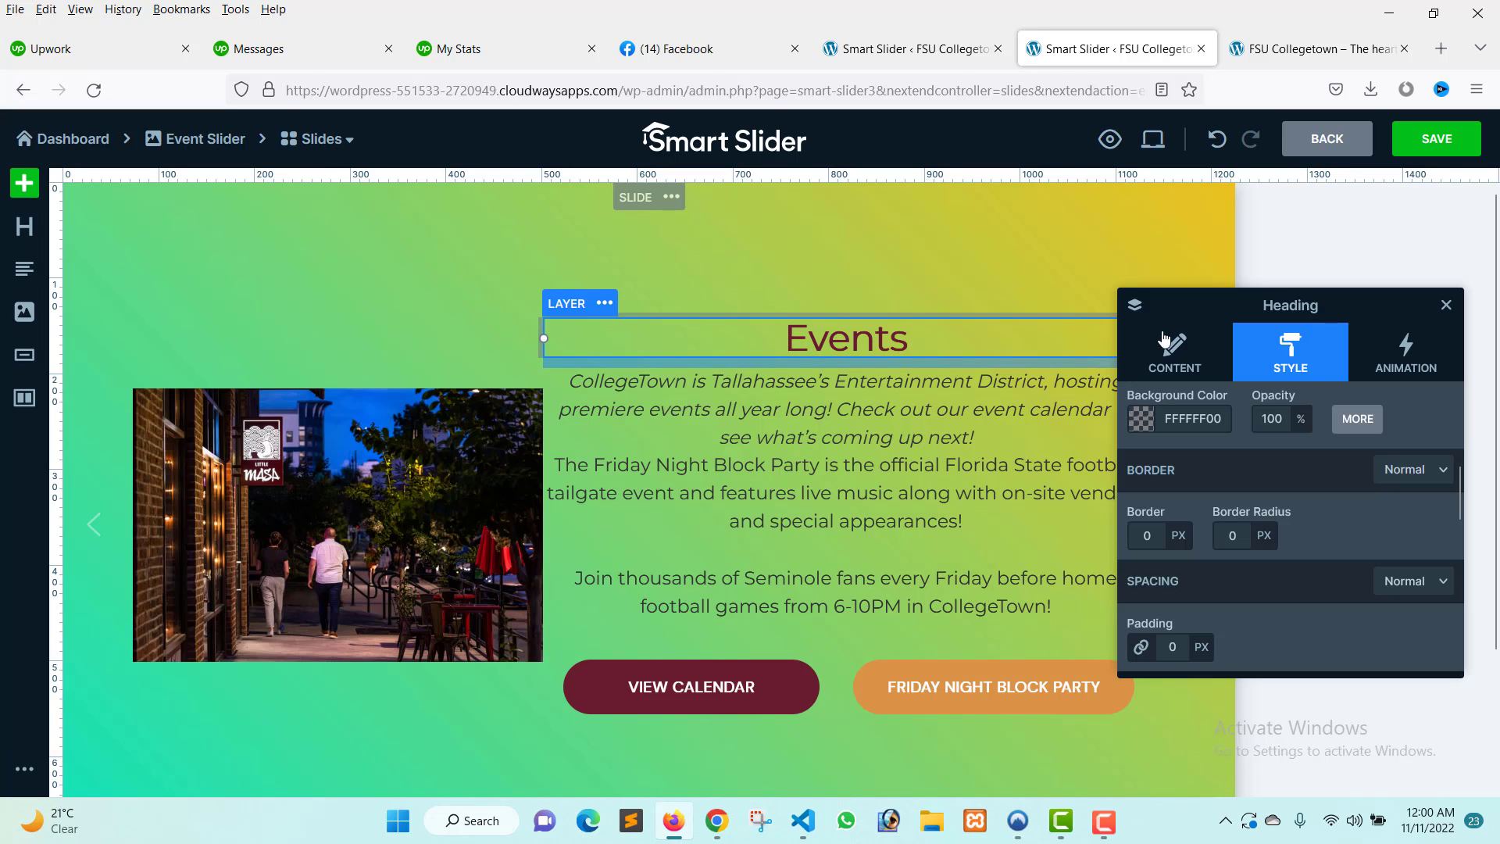
pyautogui.moveTo(1207, 312); pyautogui.dragTo(371, 282)
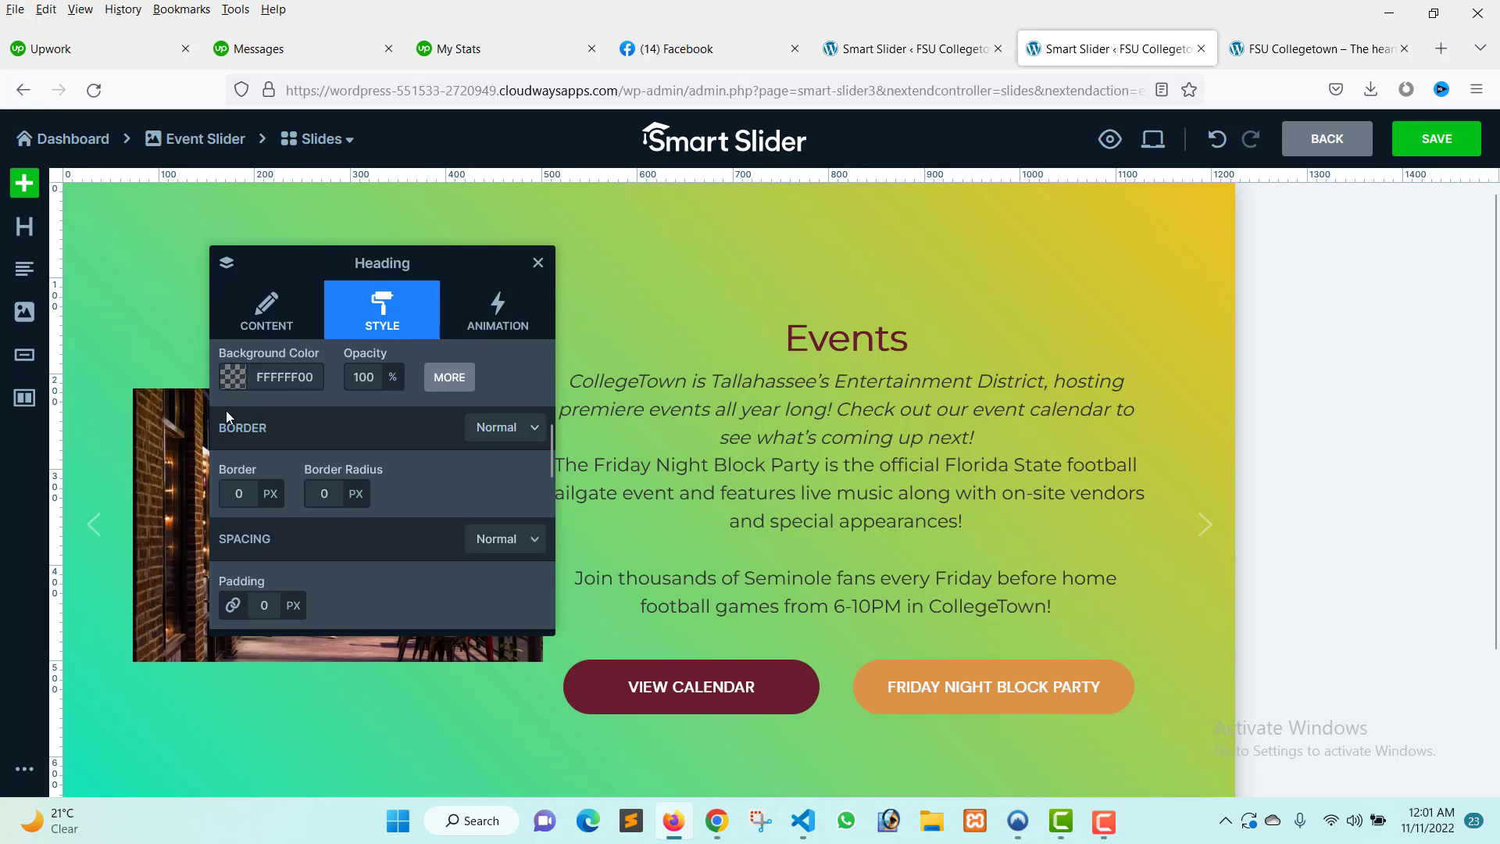
pyautogui.click(232, 378)
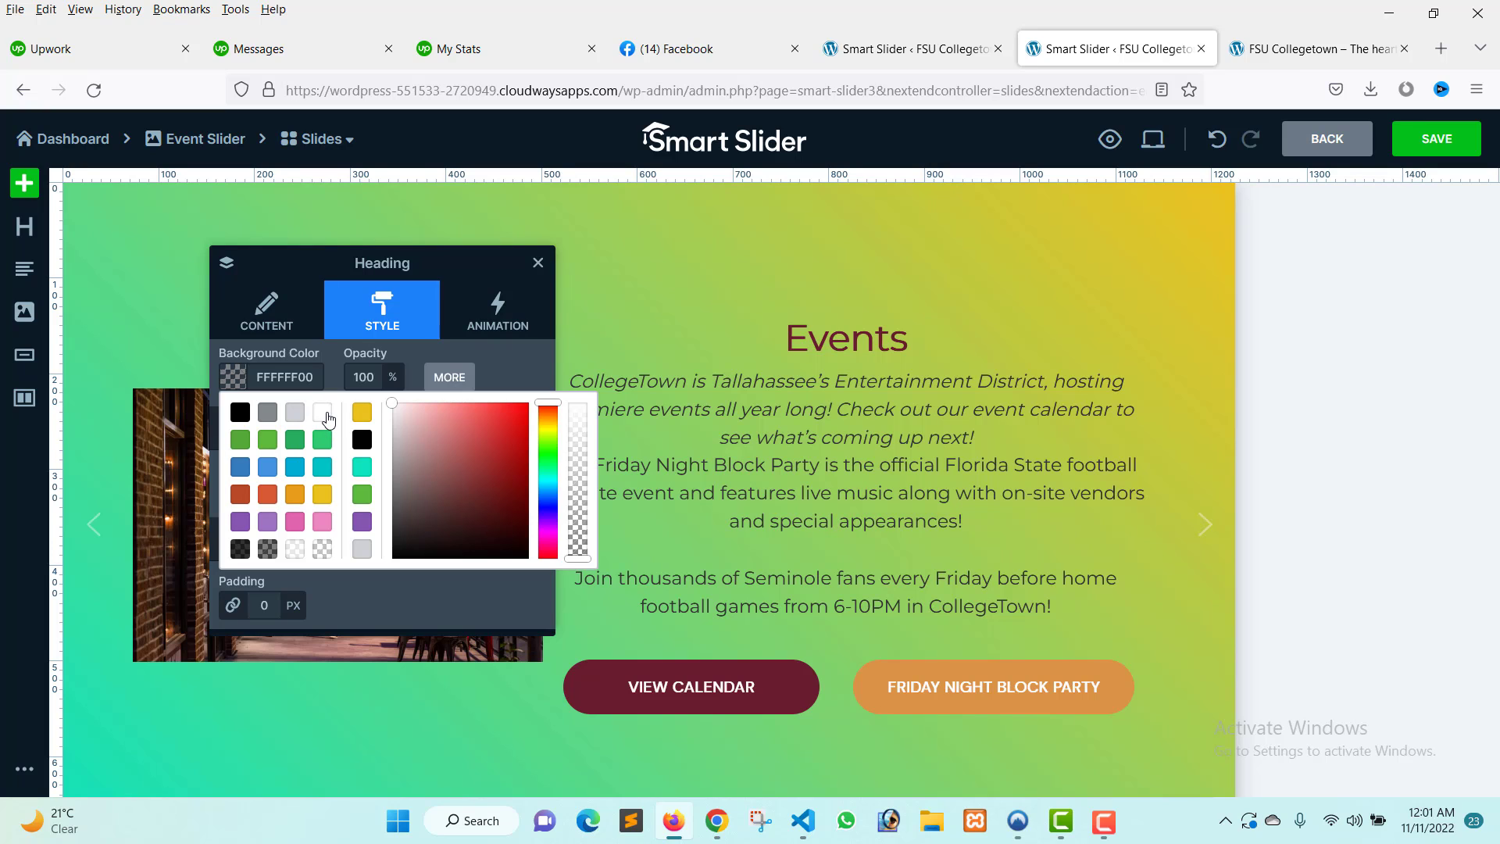
pyautogui.click(327, 420)
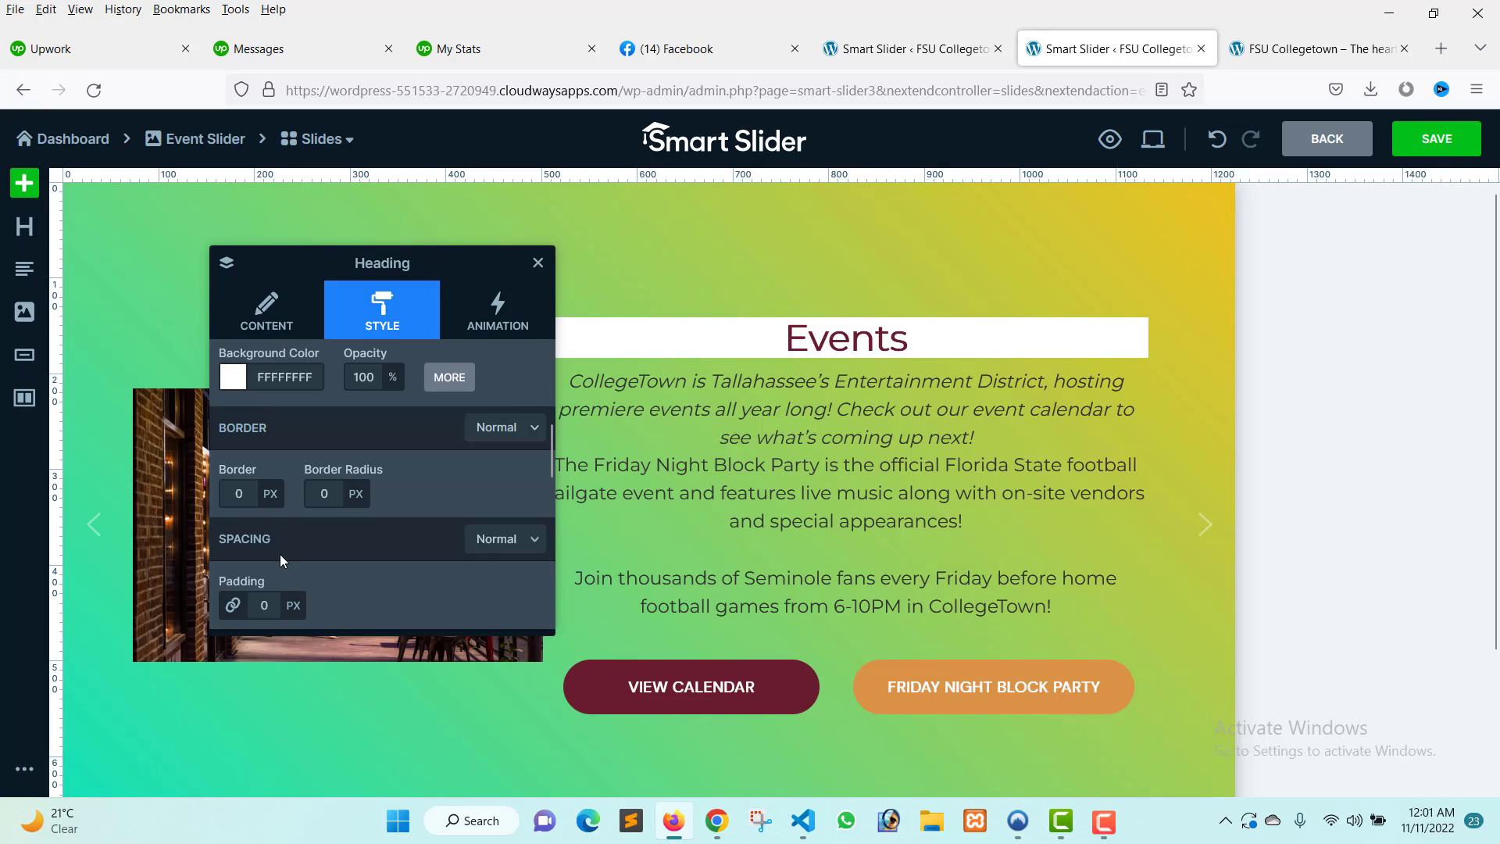
# Give the heading a 5 px border in teal 00C1C4FF, after trying yellow ECC31FFF.
pyautogui.click(238, 493)
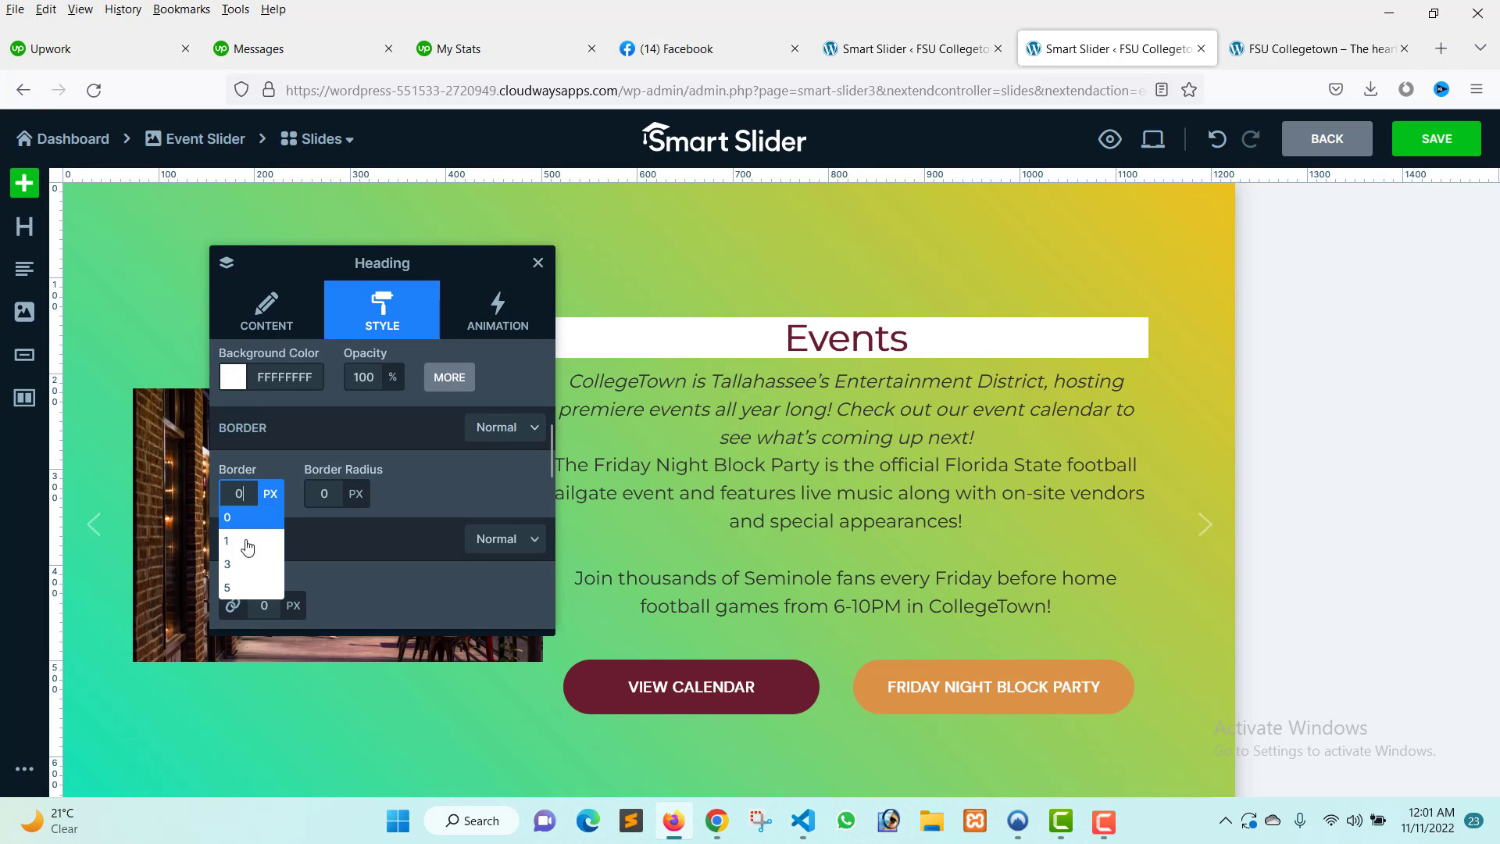
pyautogui.click(245, 592)
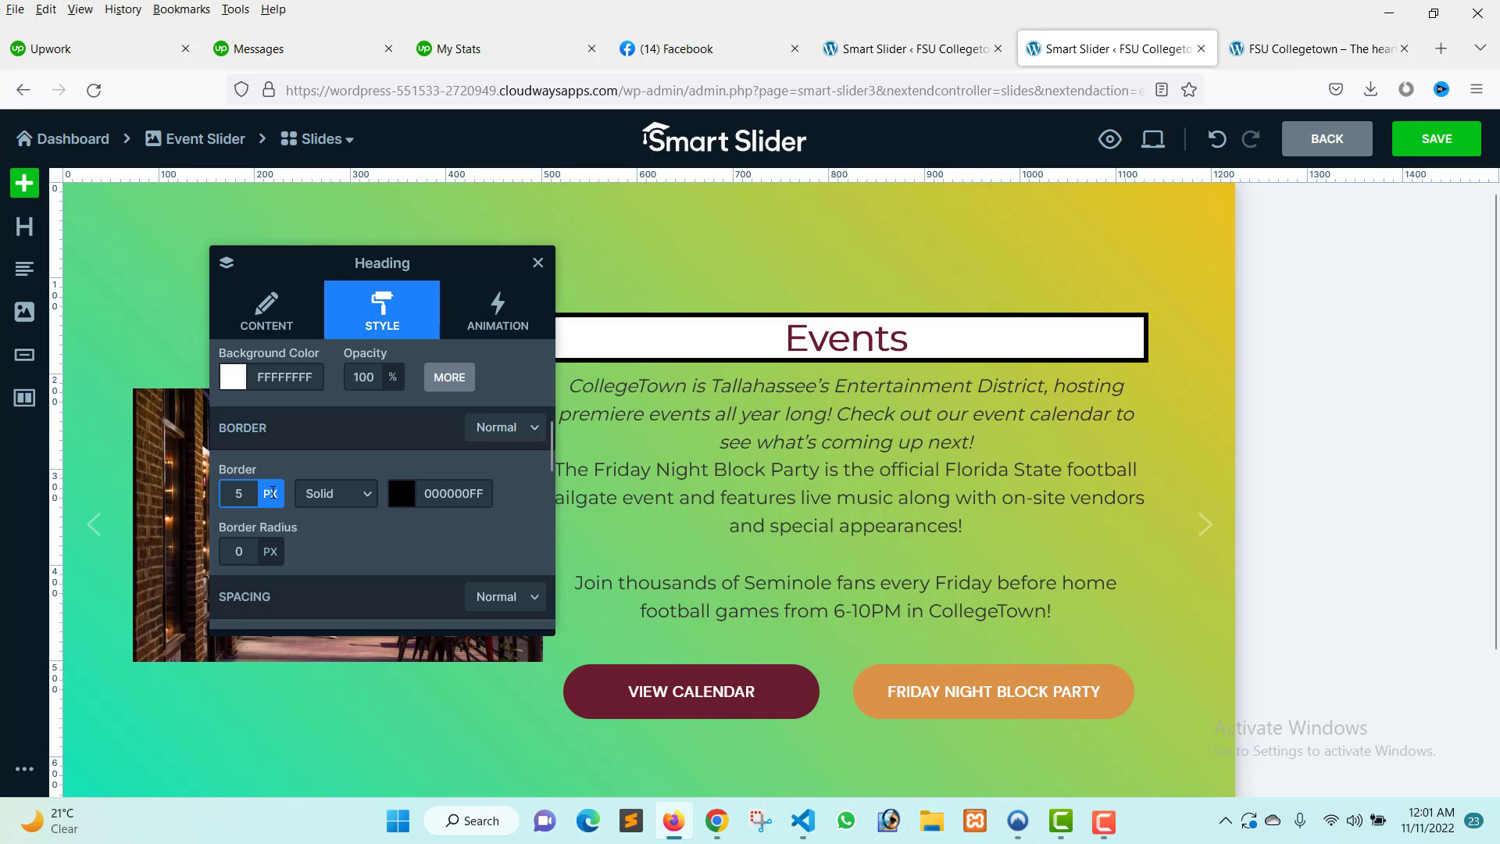
pyautogui.click(402, 493)
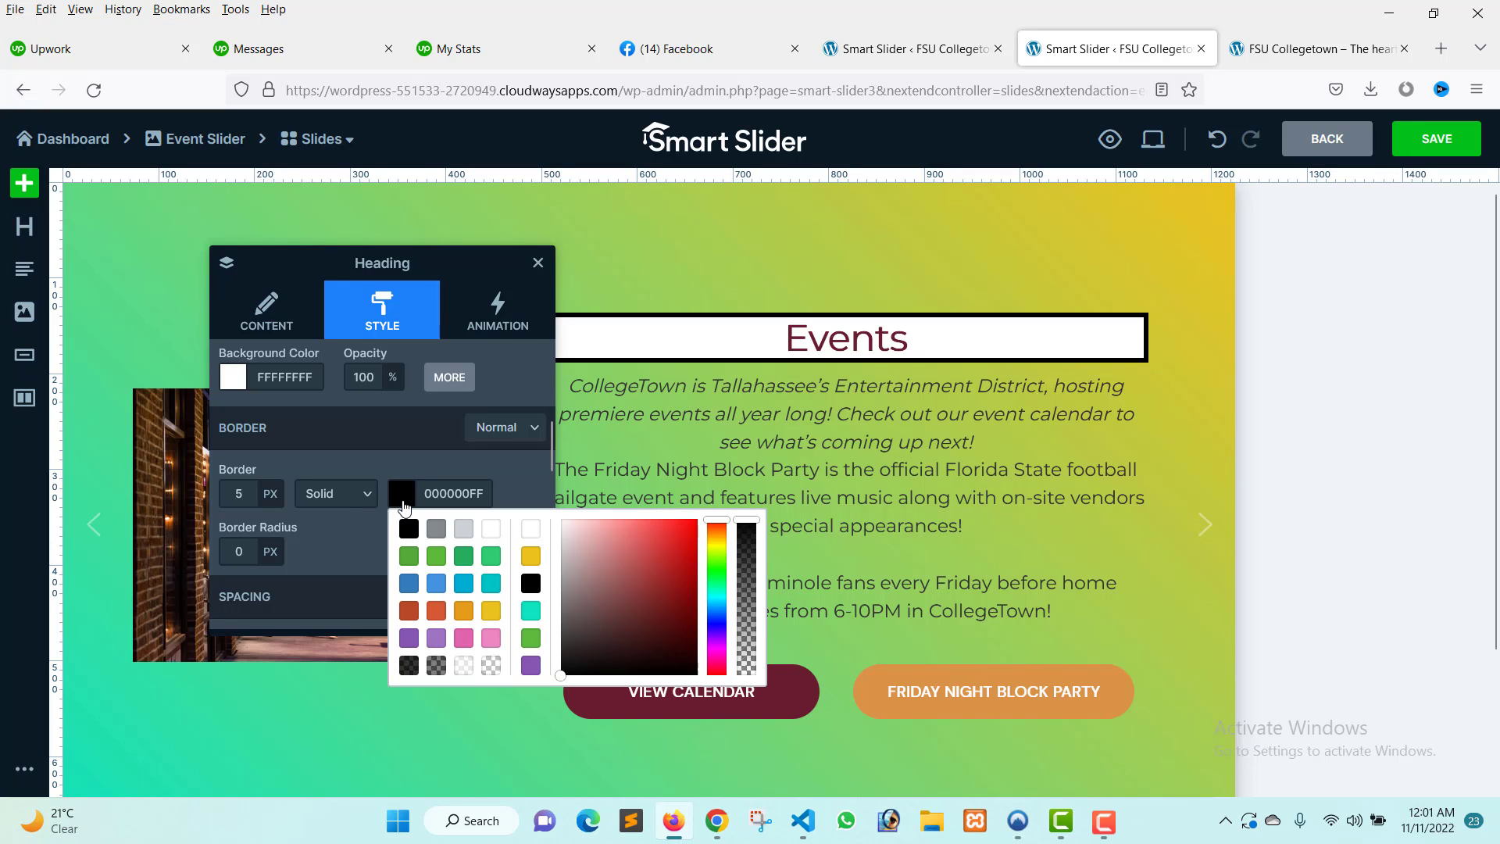
pyautogui.click(490, 611)
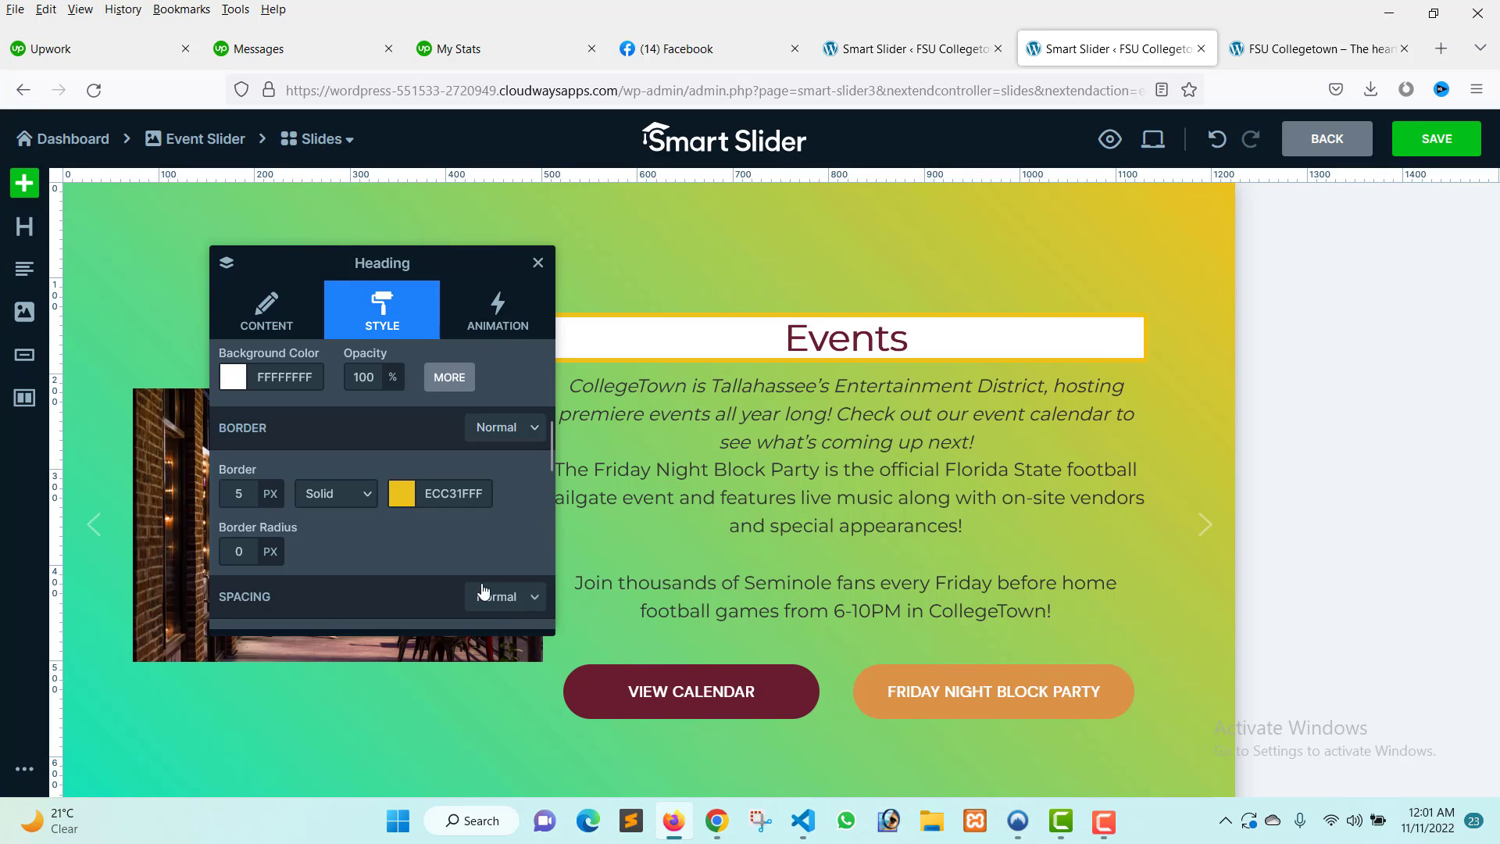
pyautogui.click(409, 498)
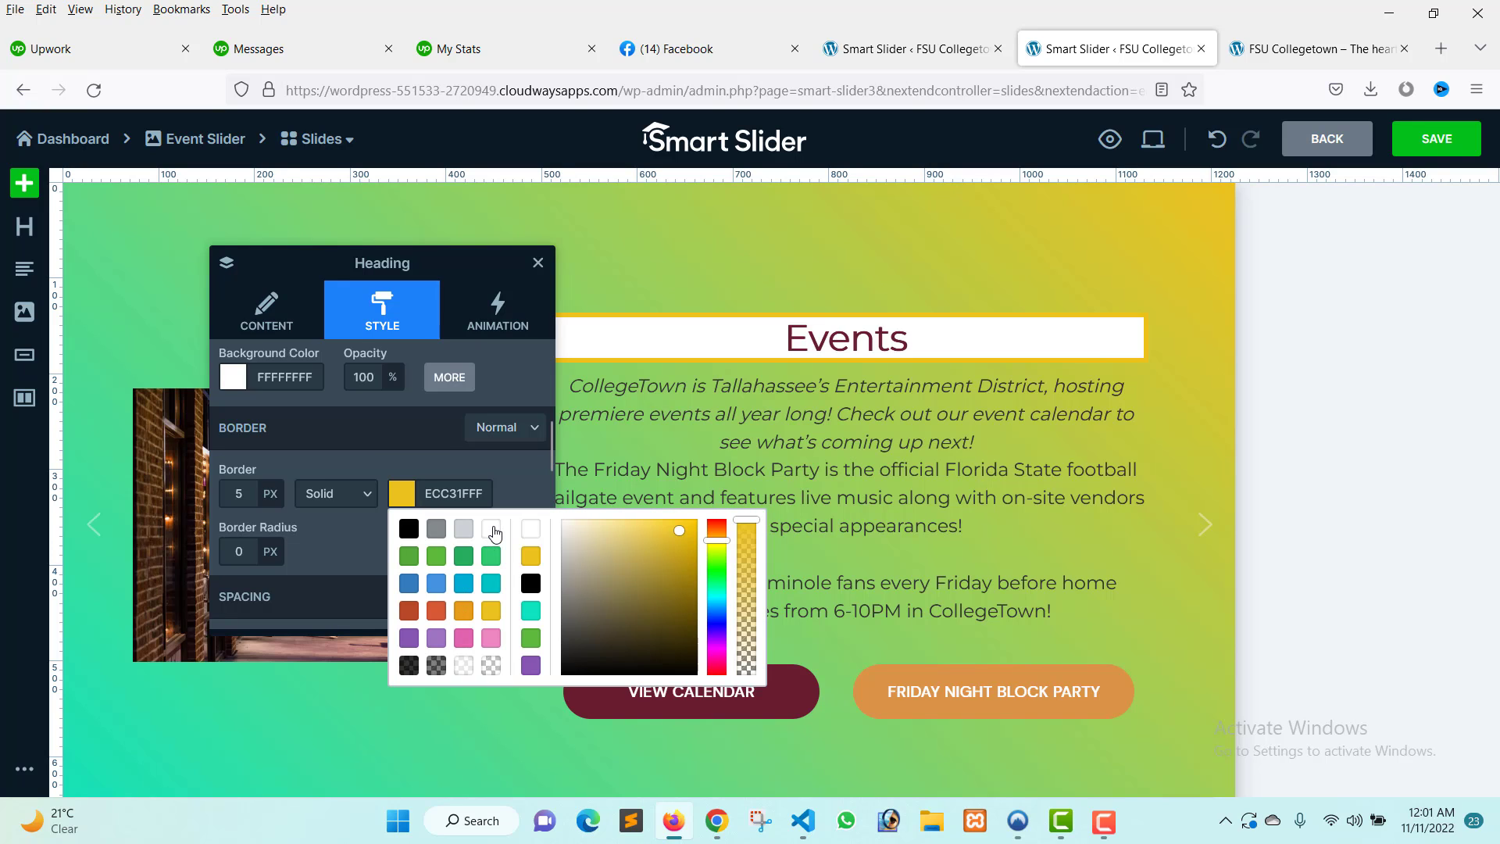
pyautogui.click(491, 585)
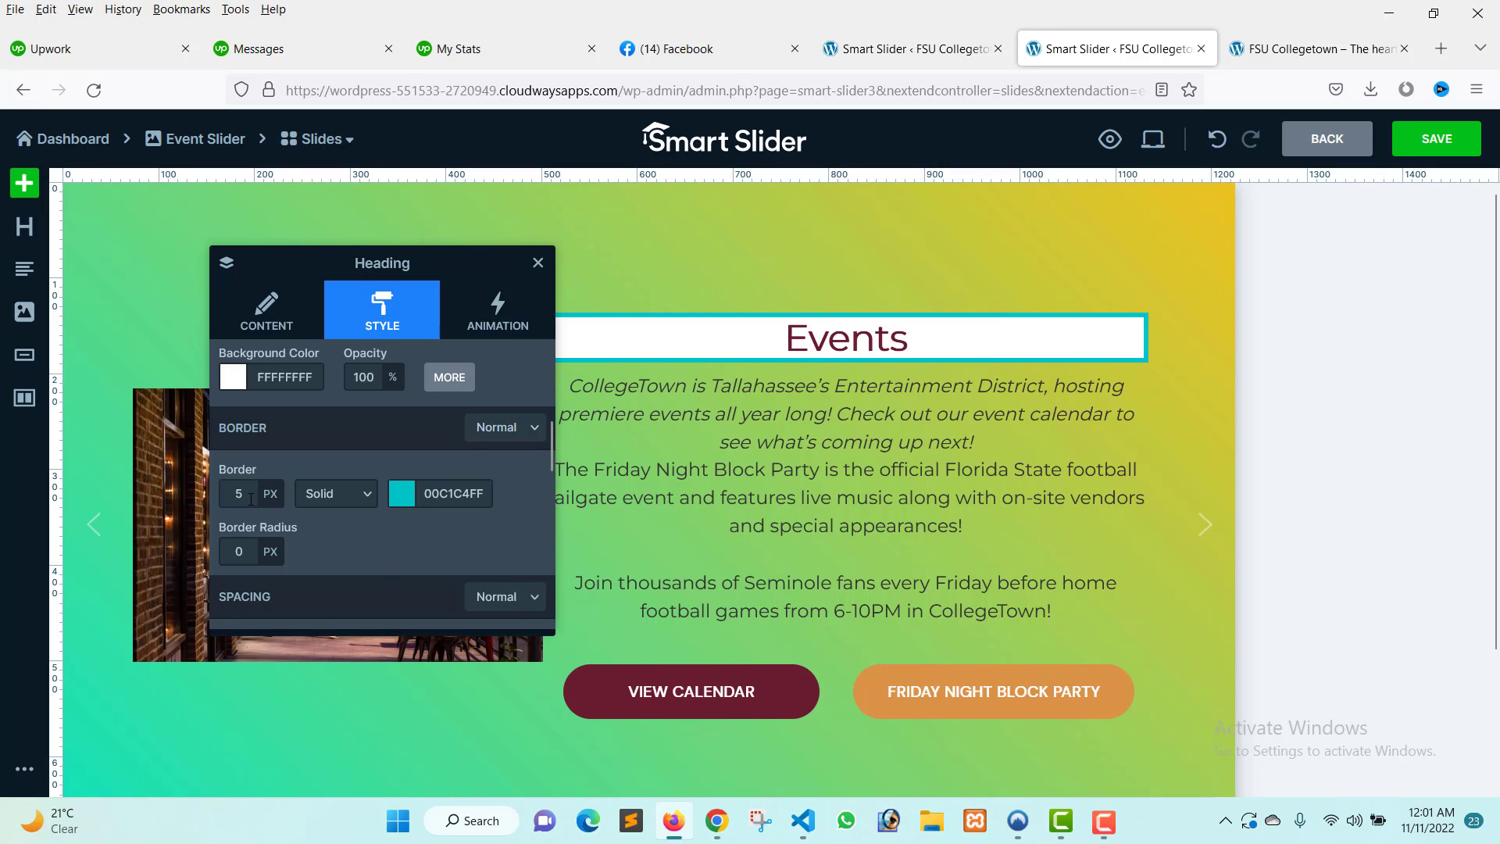
# Change the heading's border style to Ridge, after trying Groove.
pyautogui.click(336, 496)
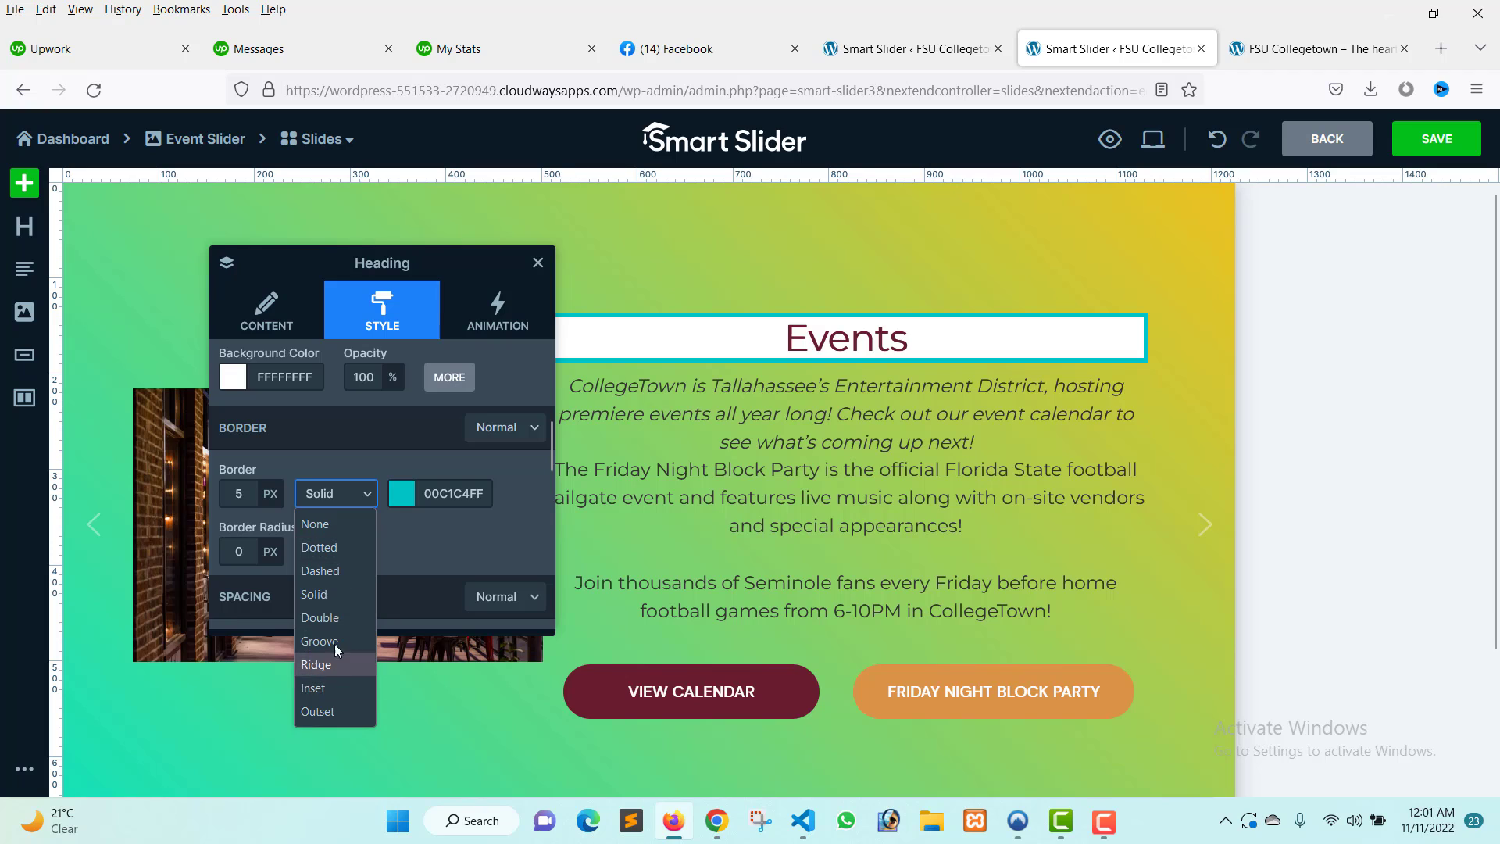
pyautogui.click(336, 643)
pyautogui.click(344, 504)
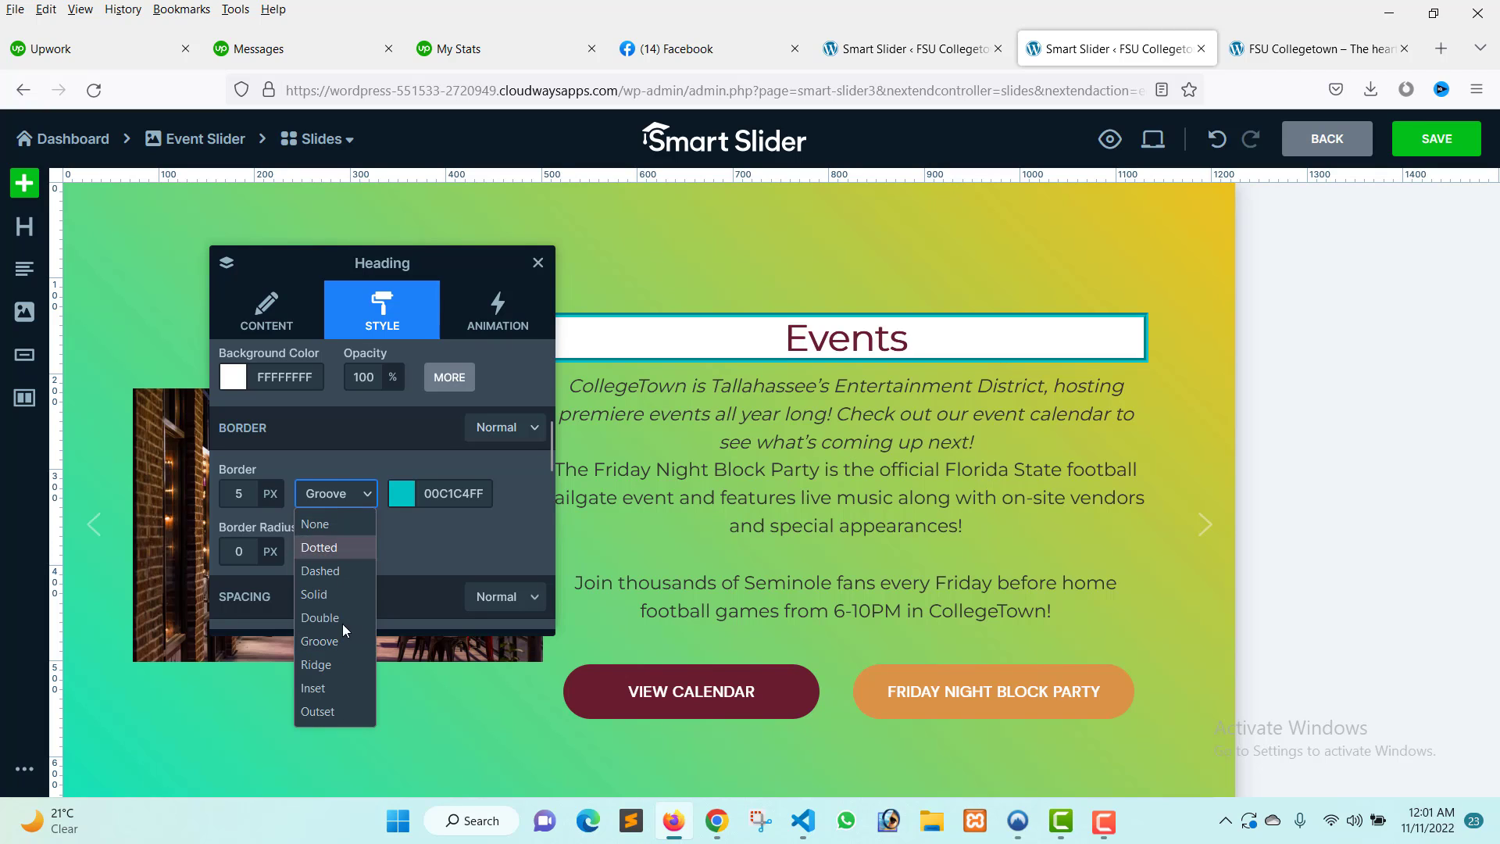
pyautogui.click(344, 663)
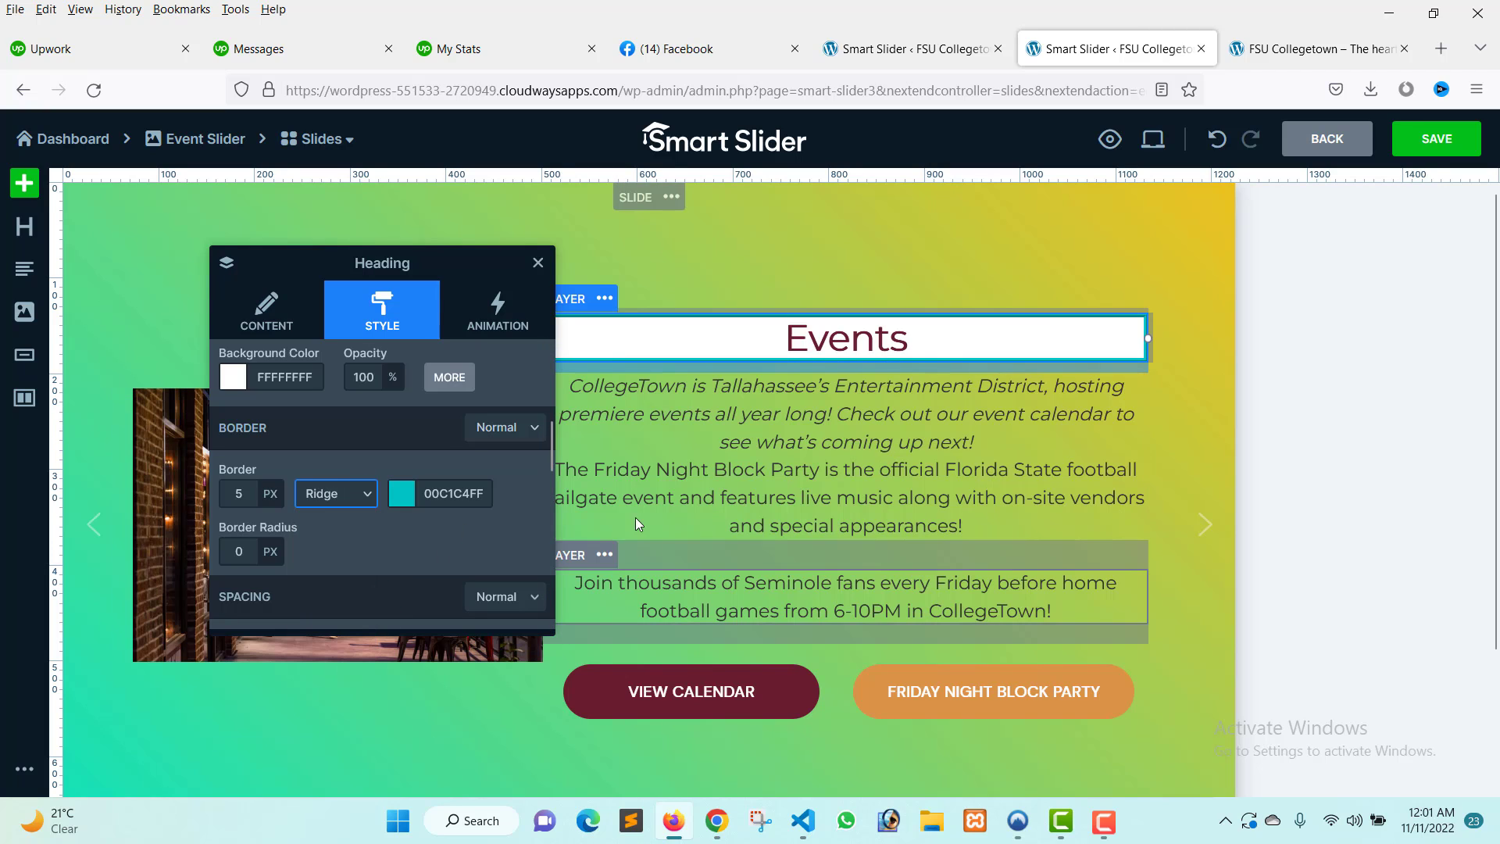
pyautogui.click(937, 484)
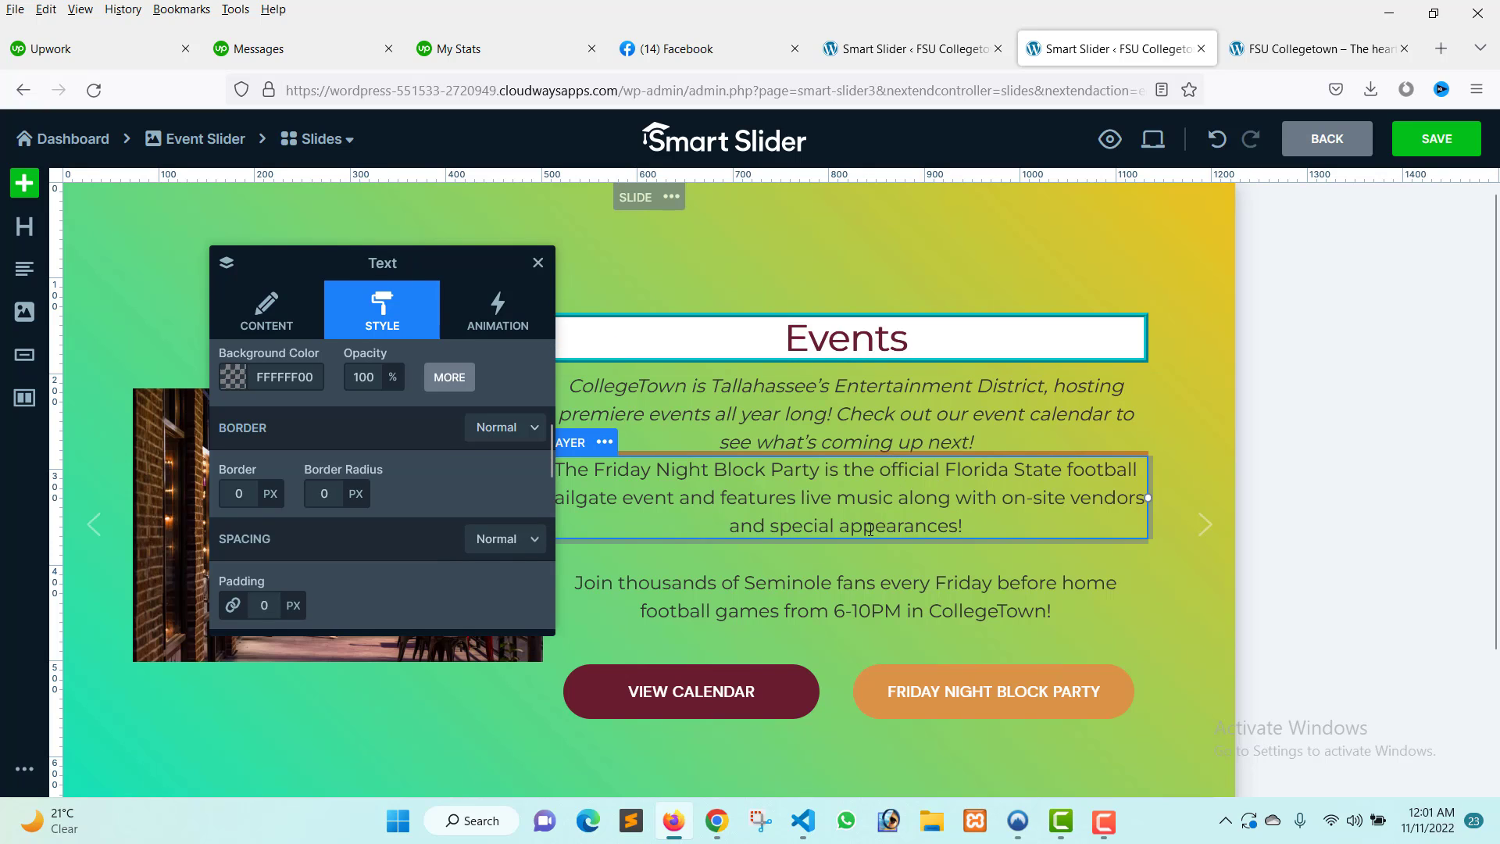
pyautogui.scroll(2, 329, 534)
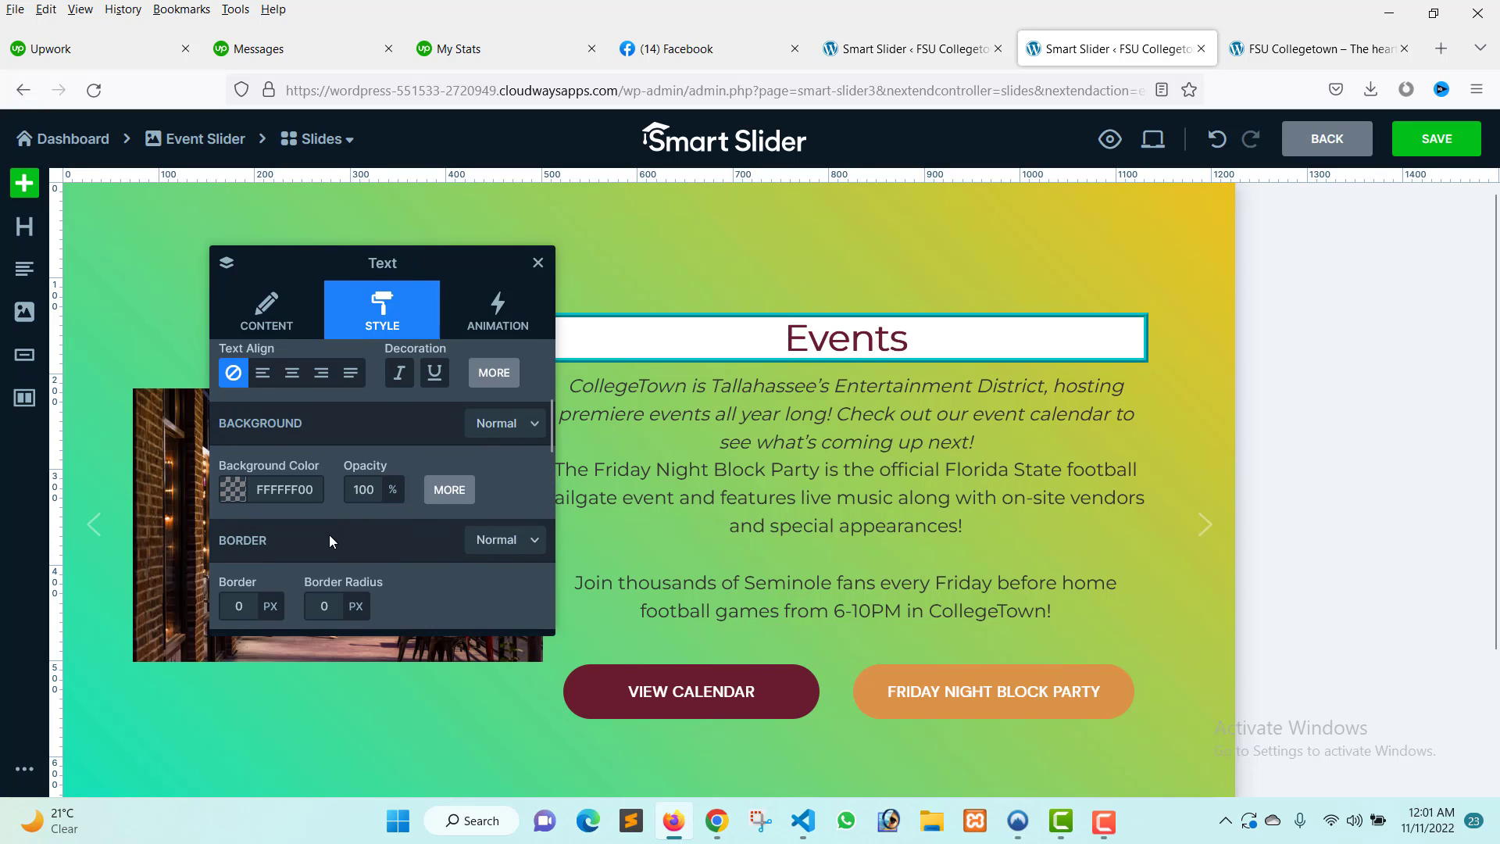
pyautogui.scroll(-2, 329, 536)
pyautogui.scroll(2, 330, 537)
pyautogui.scroll(-2, 274, 523)
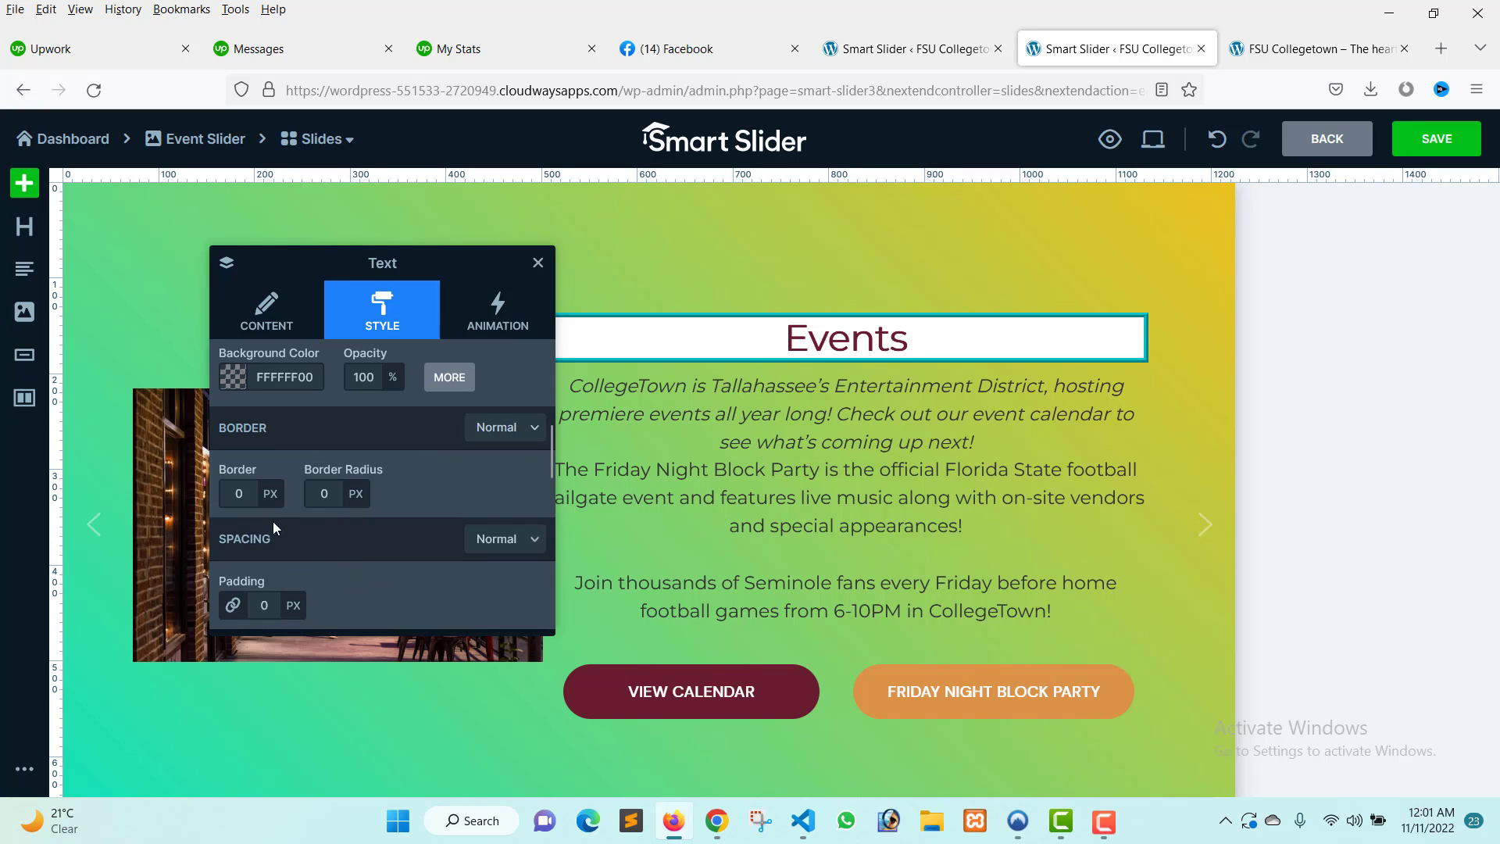
# Set the heading's border radius to 10 px.
pyautogui.click(646, 349)
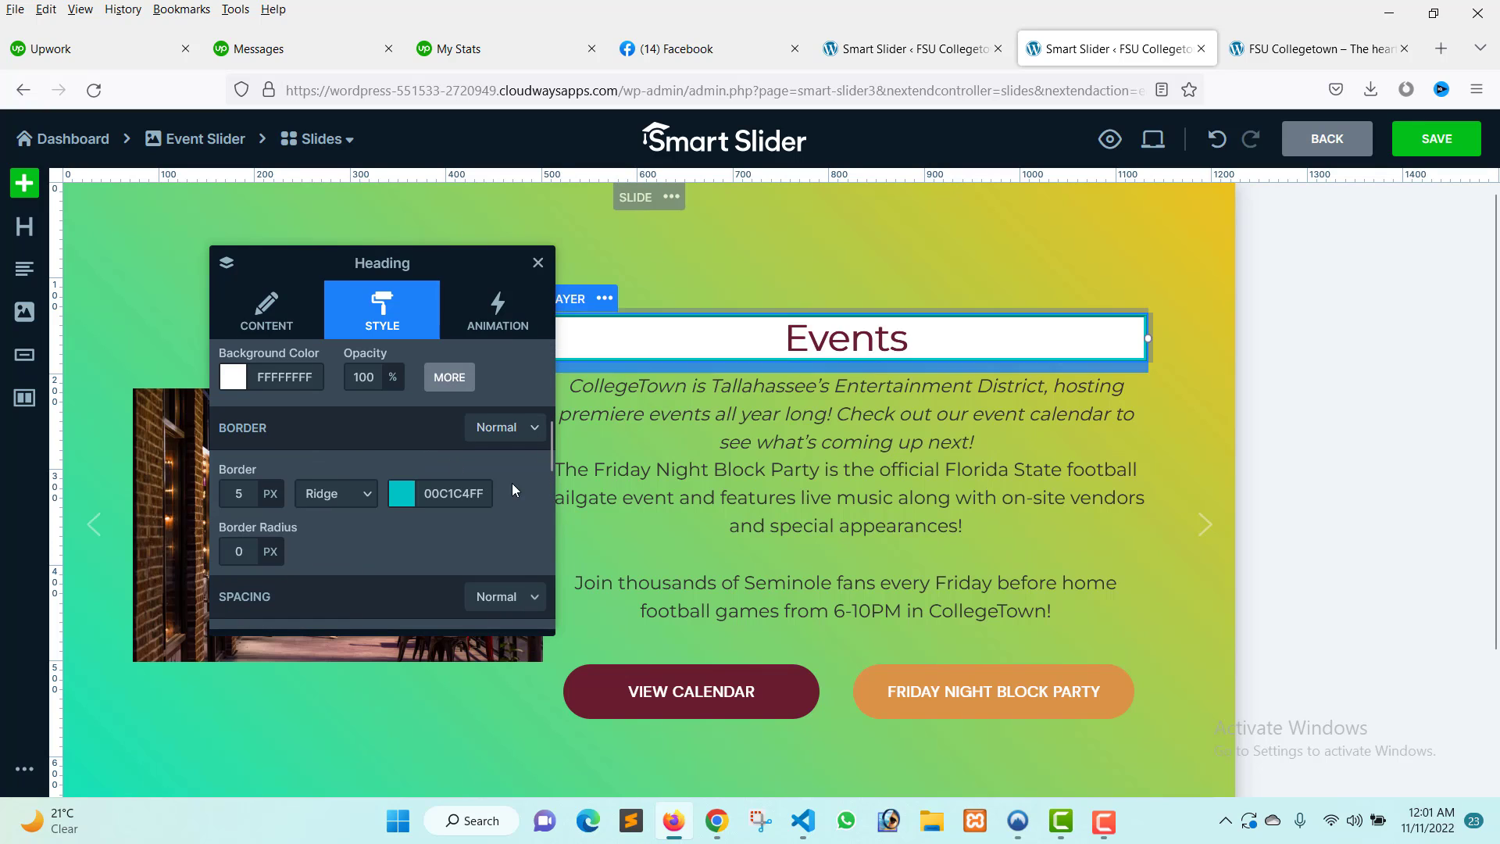
pyautogui.click(242, 551)
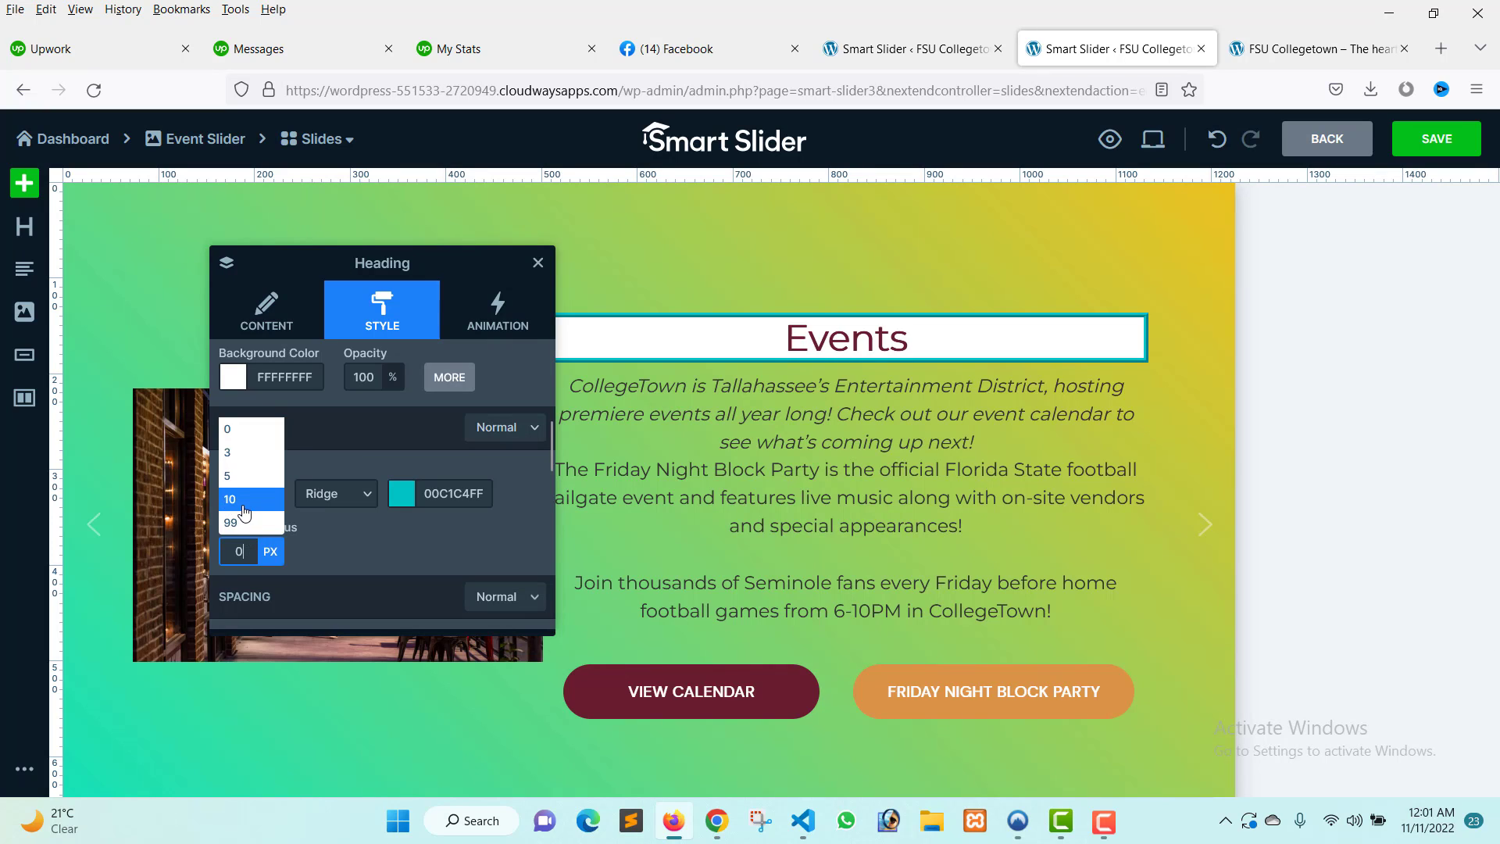
pyautogui.click(242, 517)
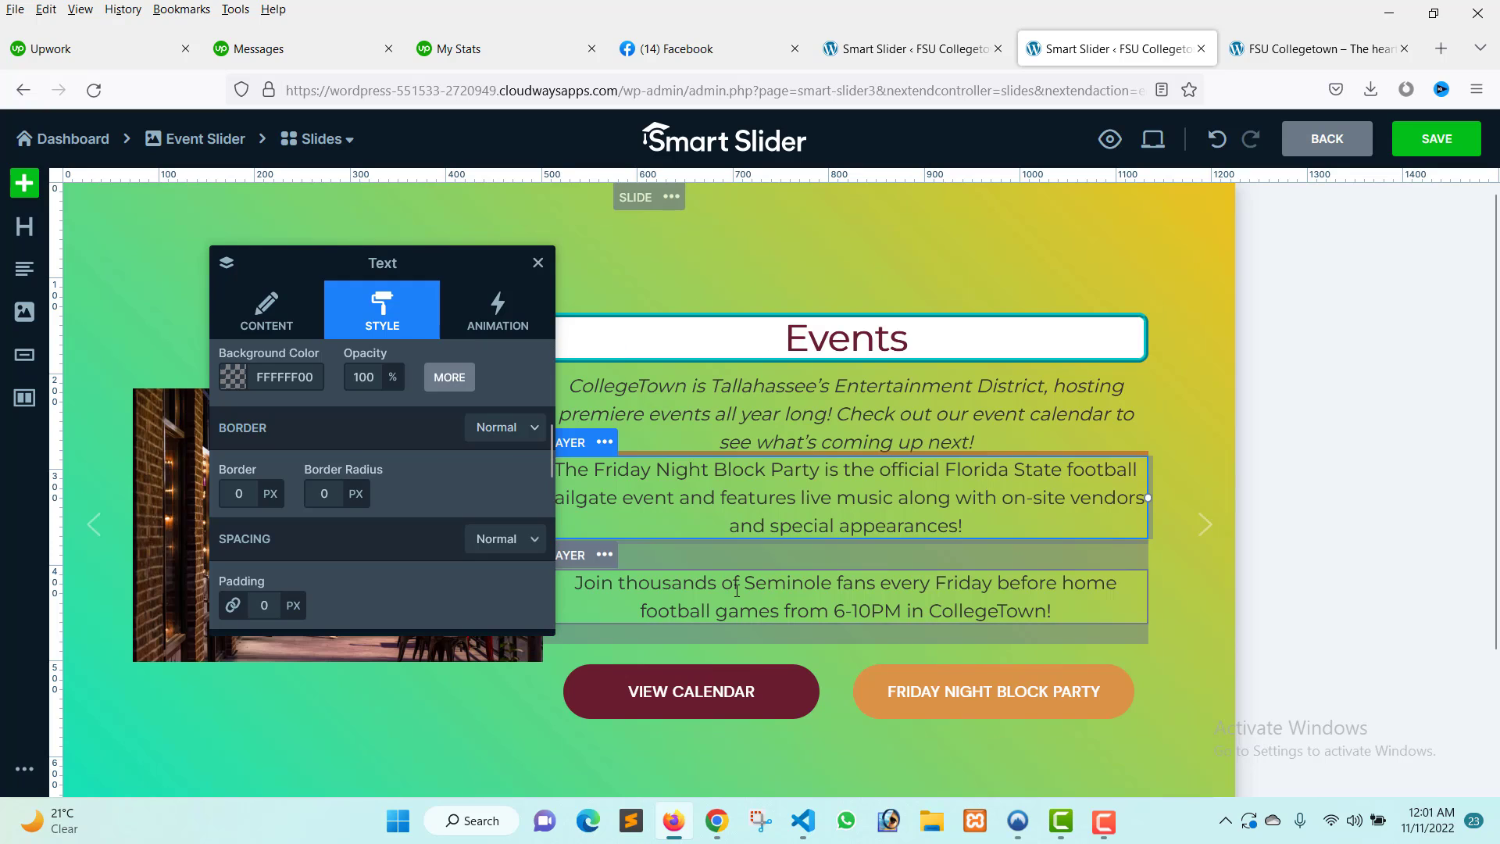
# Set the Friday Night Block Party text layer's padding to 10 px.
pyautogui.scroll(-3, 331, 529)
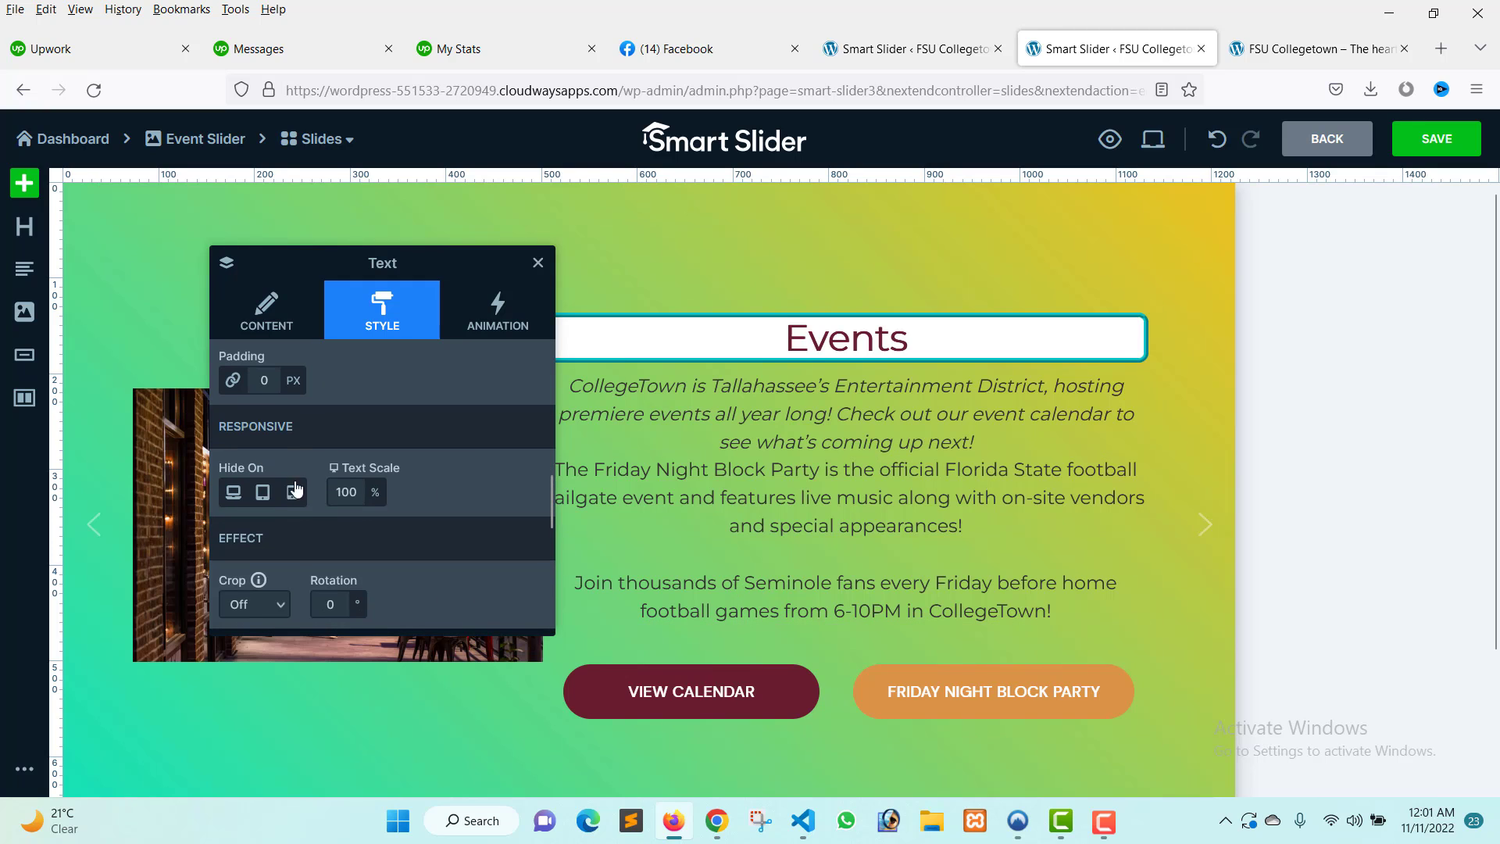
pyautogui.click(266, 380)
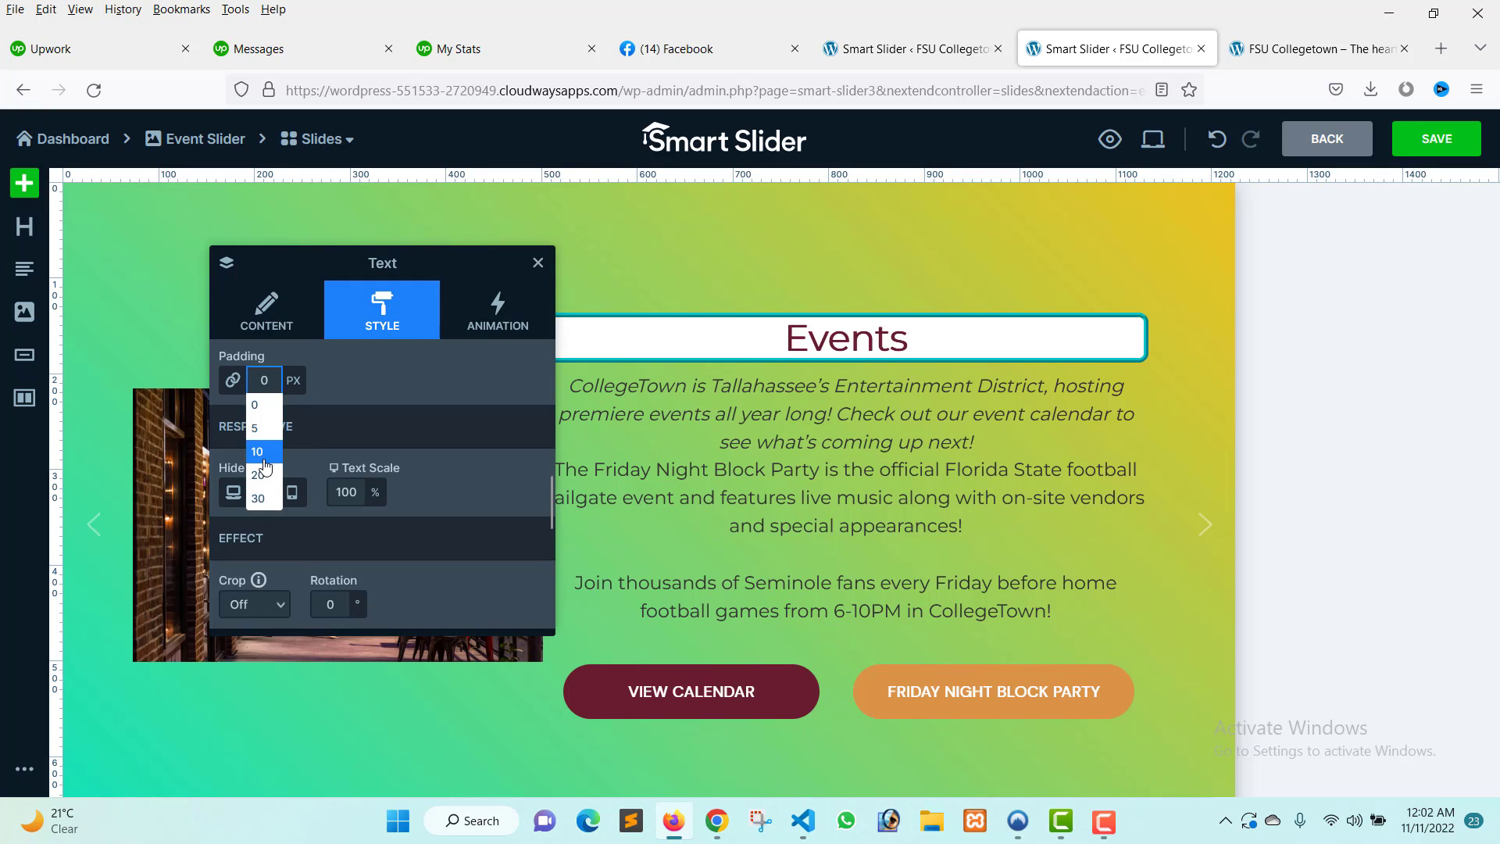
pyautogui.click(272, 463)
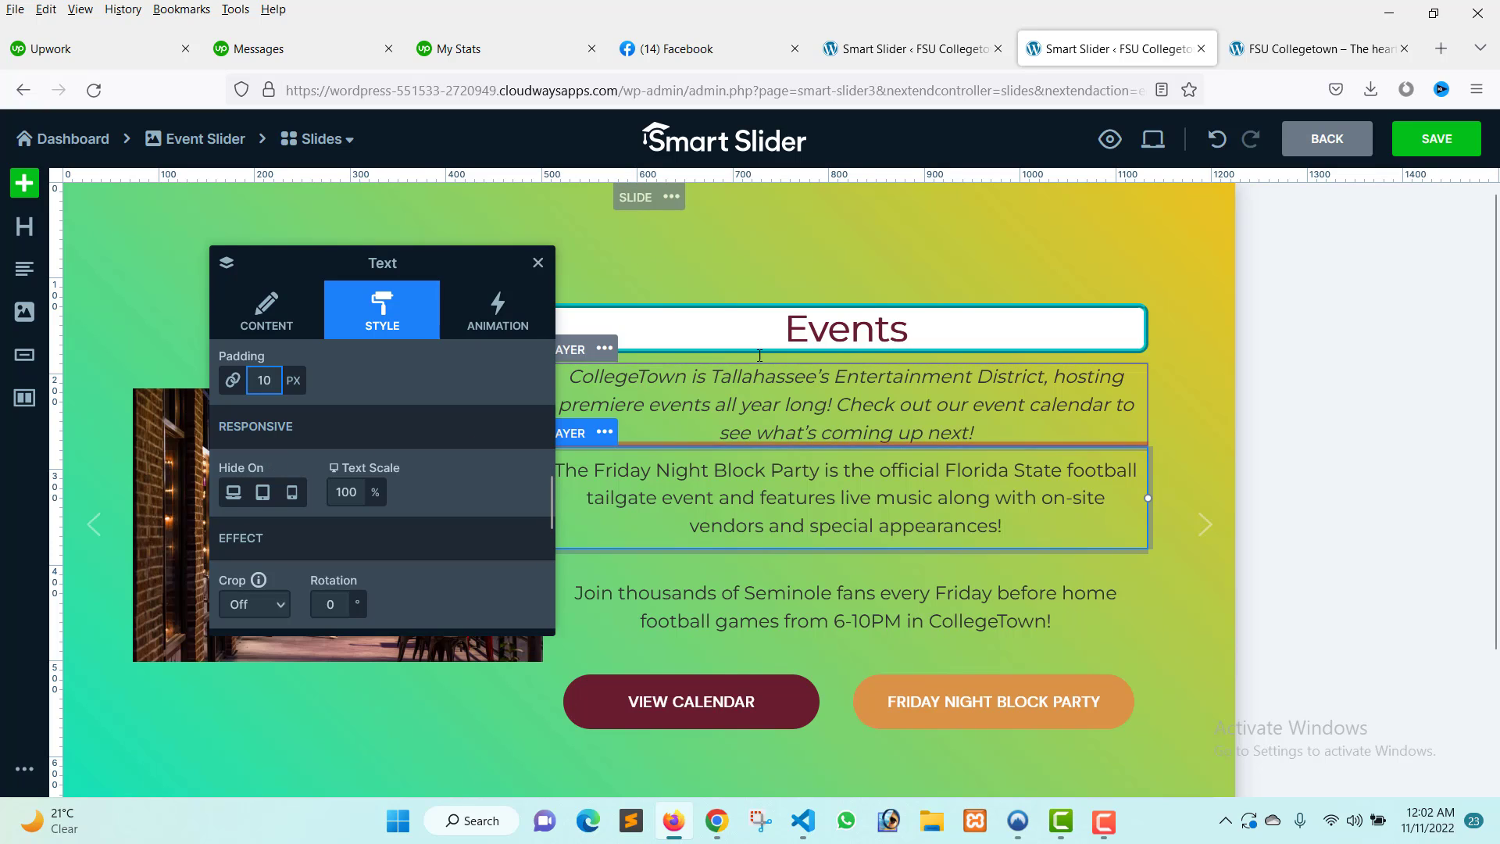
# Set the heading's padding to 10 px and review its style settings.
pyautogui.click(789, 326)
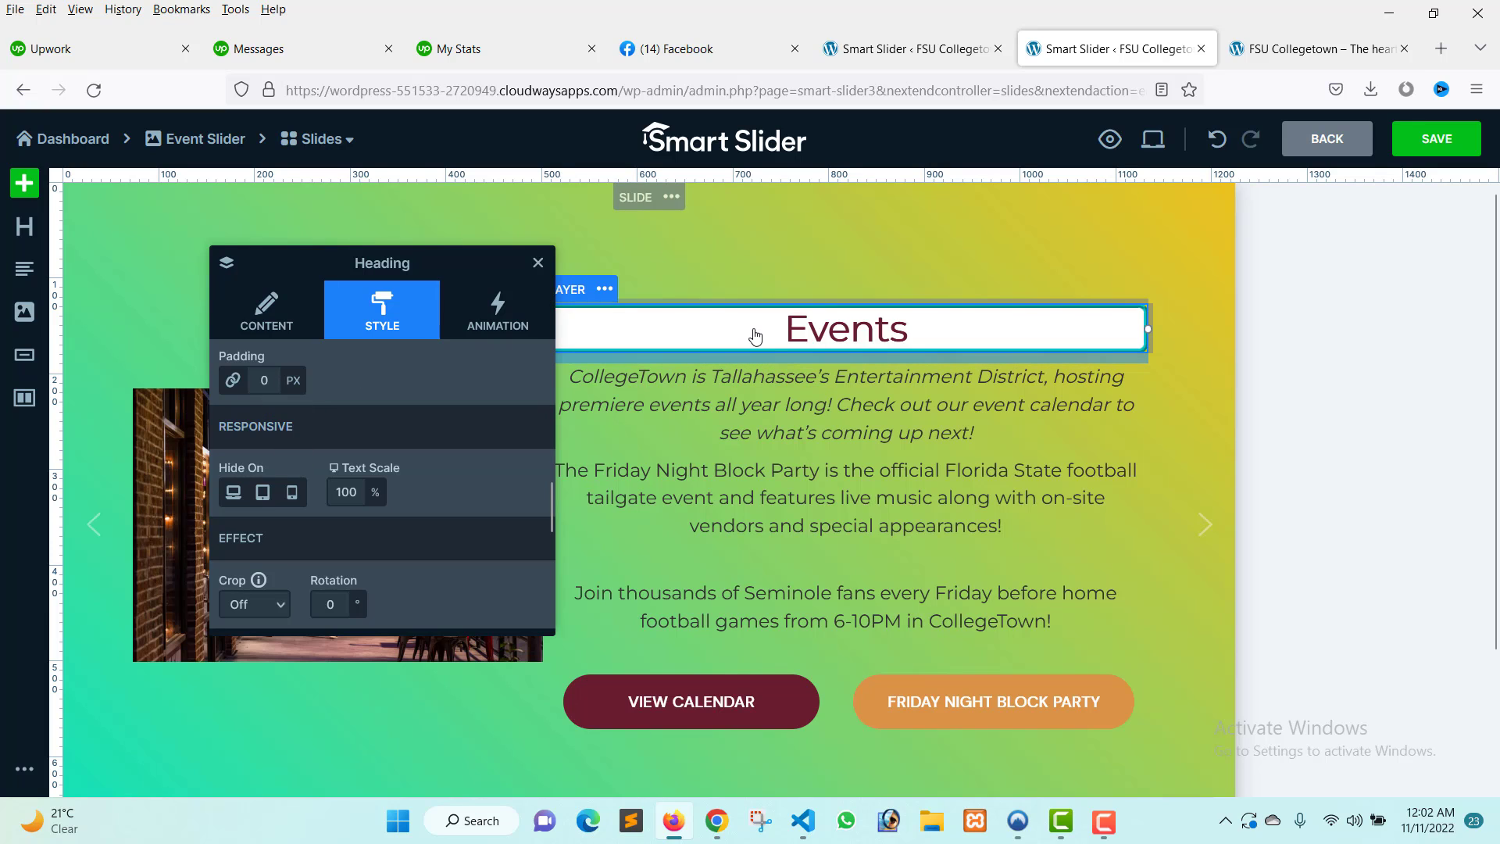
pyautogui.click(264, 380)
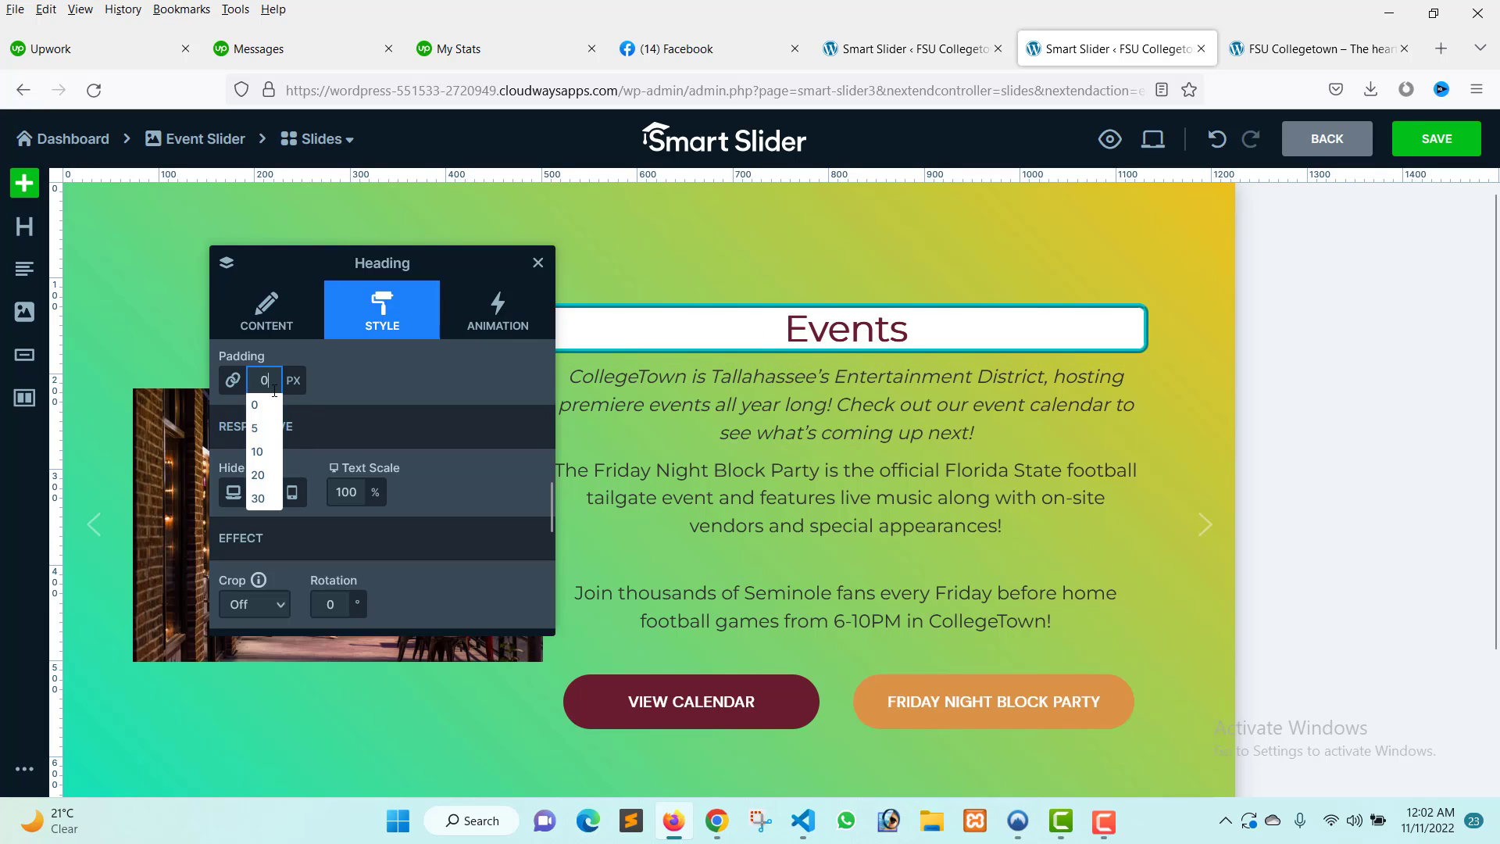
pyautogui.click(263, 453)
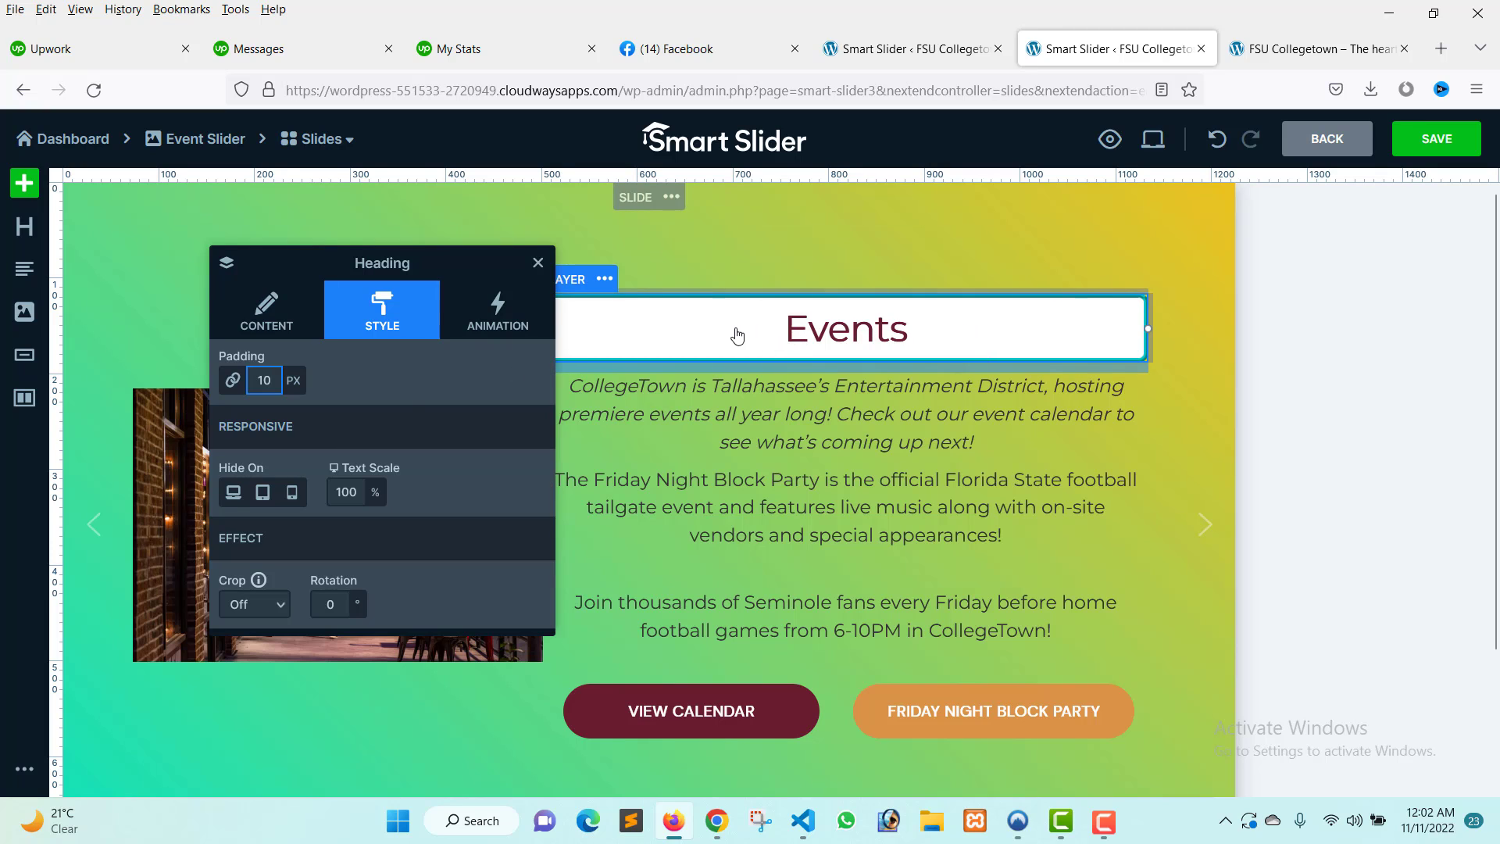
pyautogui.moveTo(456, 266)
pyautogui.mouseDown()
pyautogui.moveTo(307, 271)
pyautogui.moveTo(443, 274)
pyautogui.mouseUp()
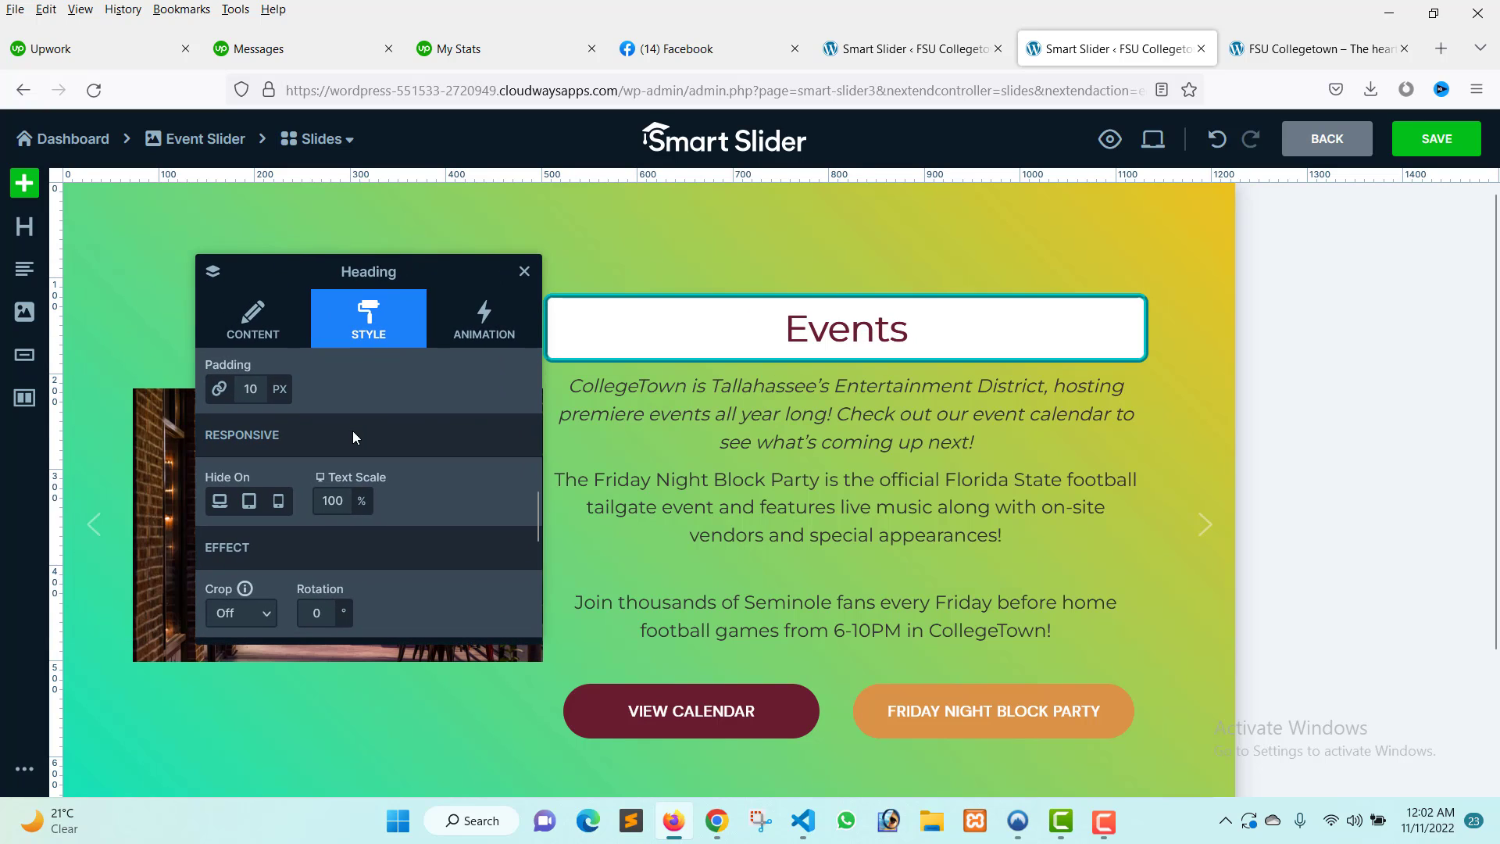
pyautogui.scroll(3, 385, 477)
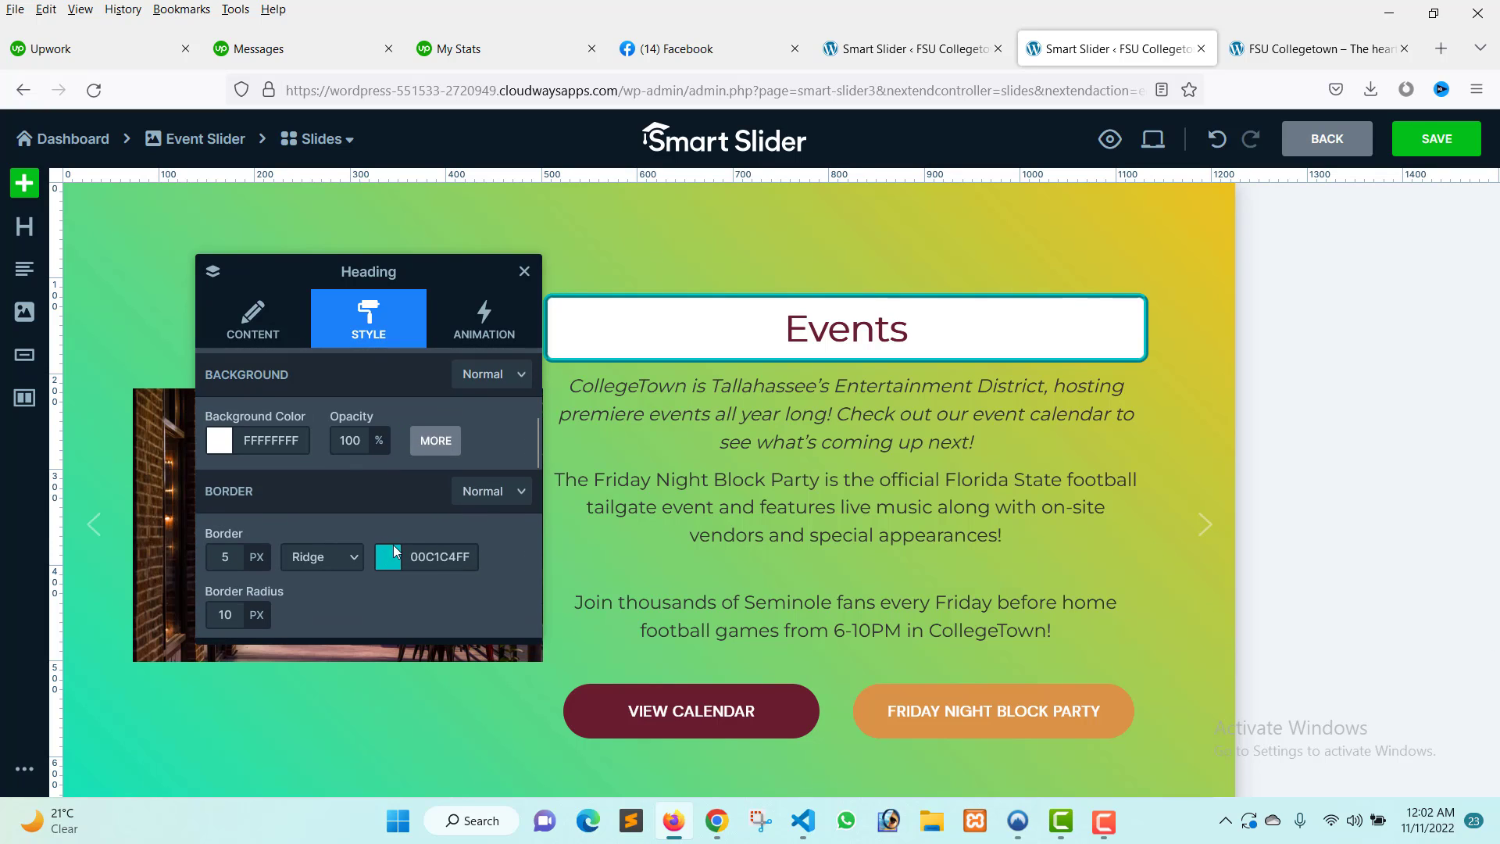
pyautogui.scroll(2, 396, 553)
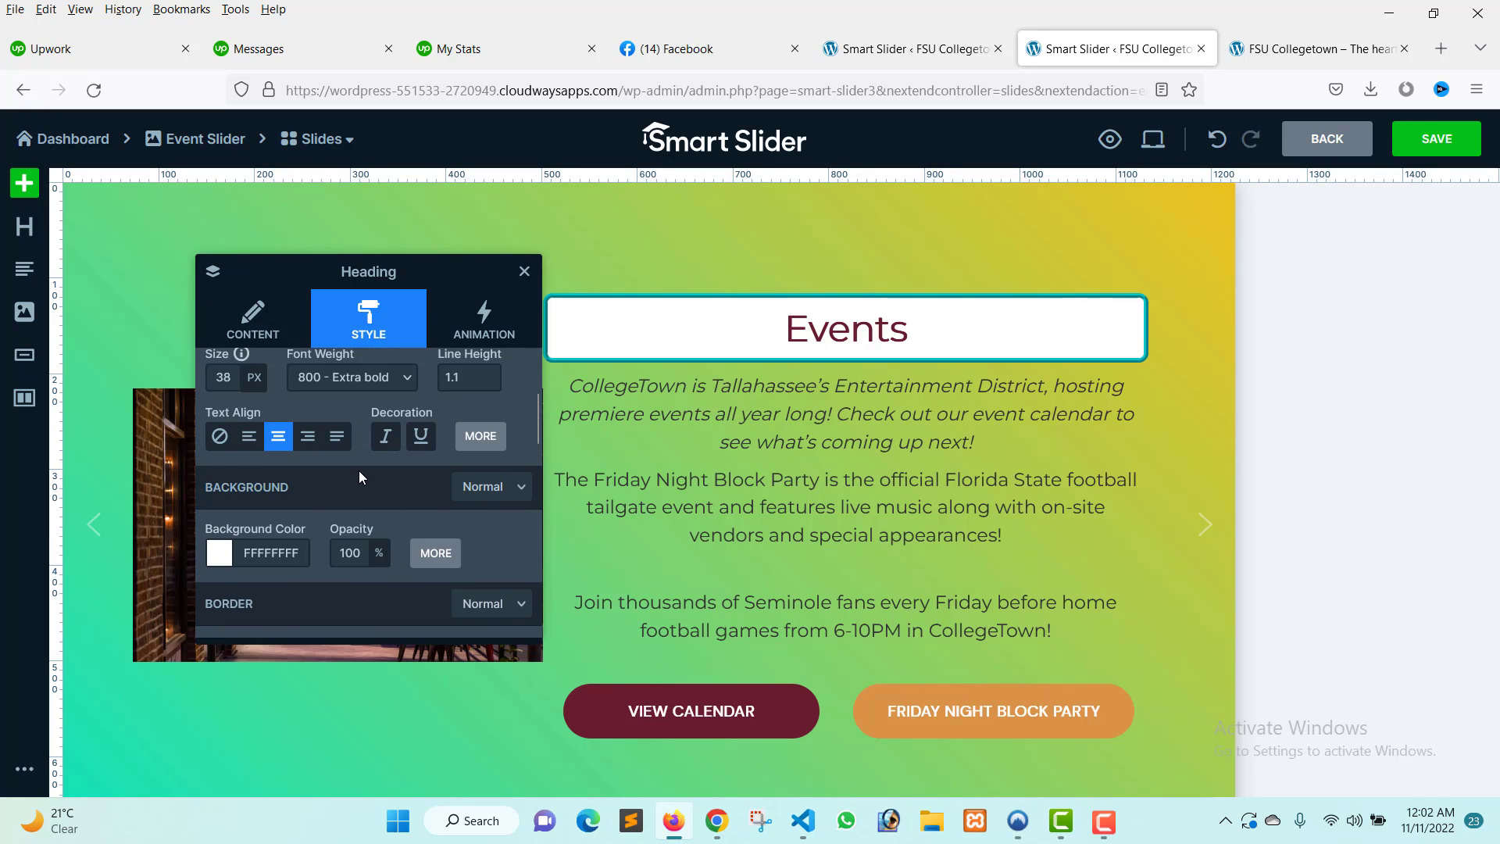
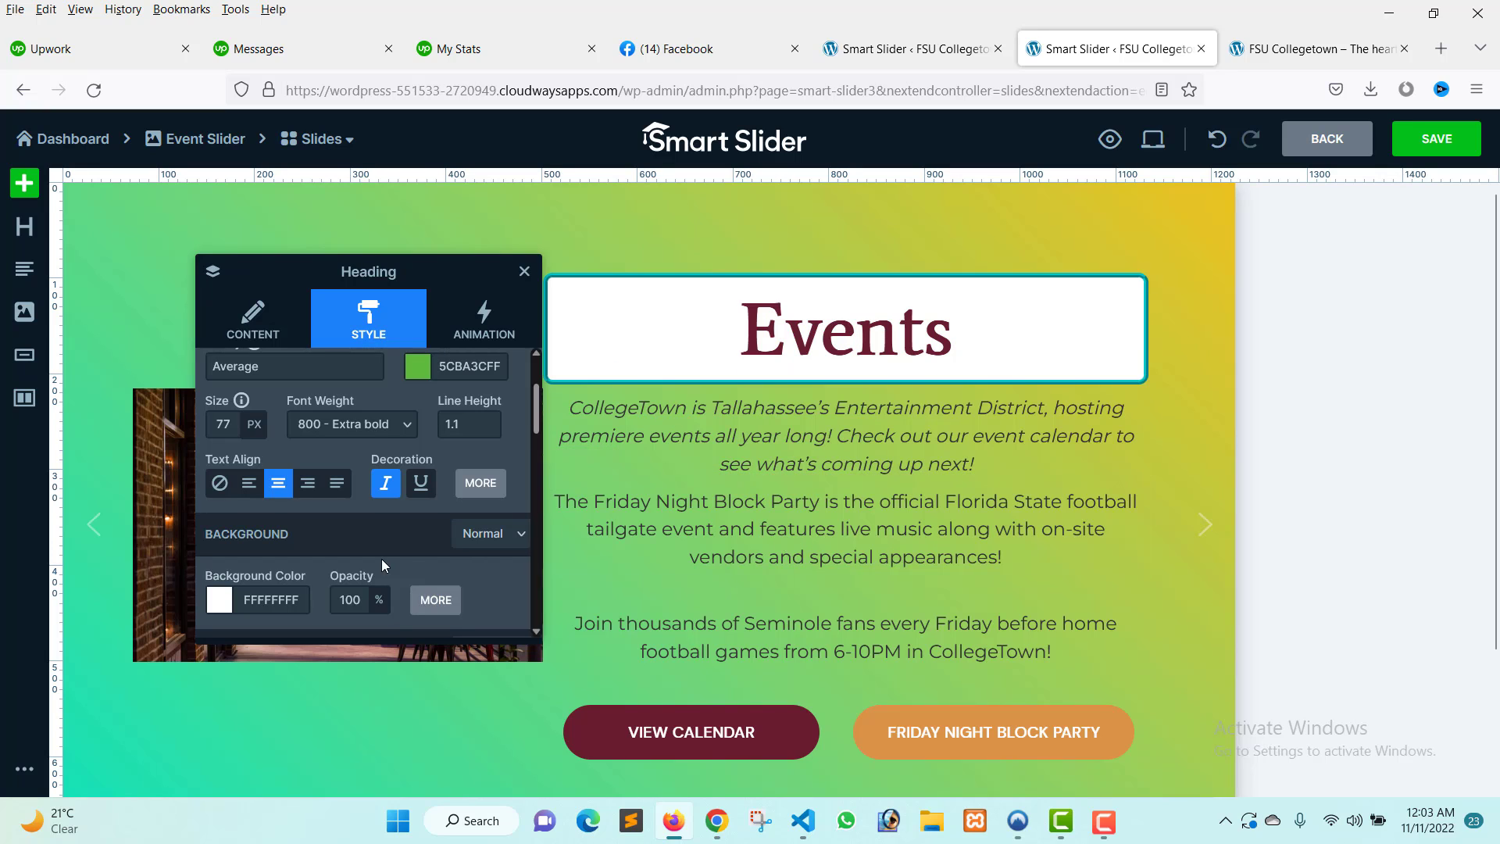
# Switch the heading's typography back to its normal text state and apply italic decoration to the heading.
pyautogui.click(385, 484)
pyautogui.scroll(2, 383, 479)
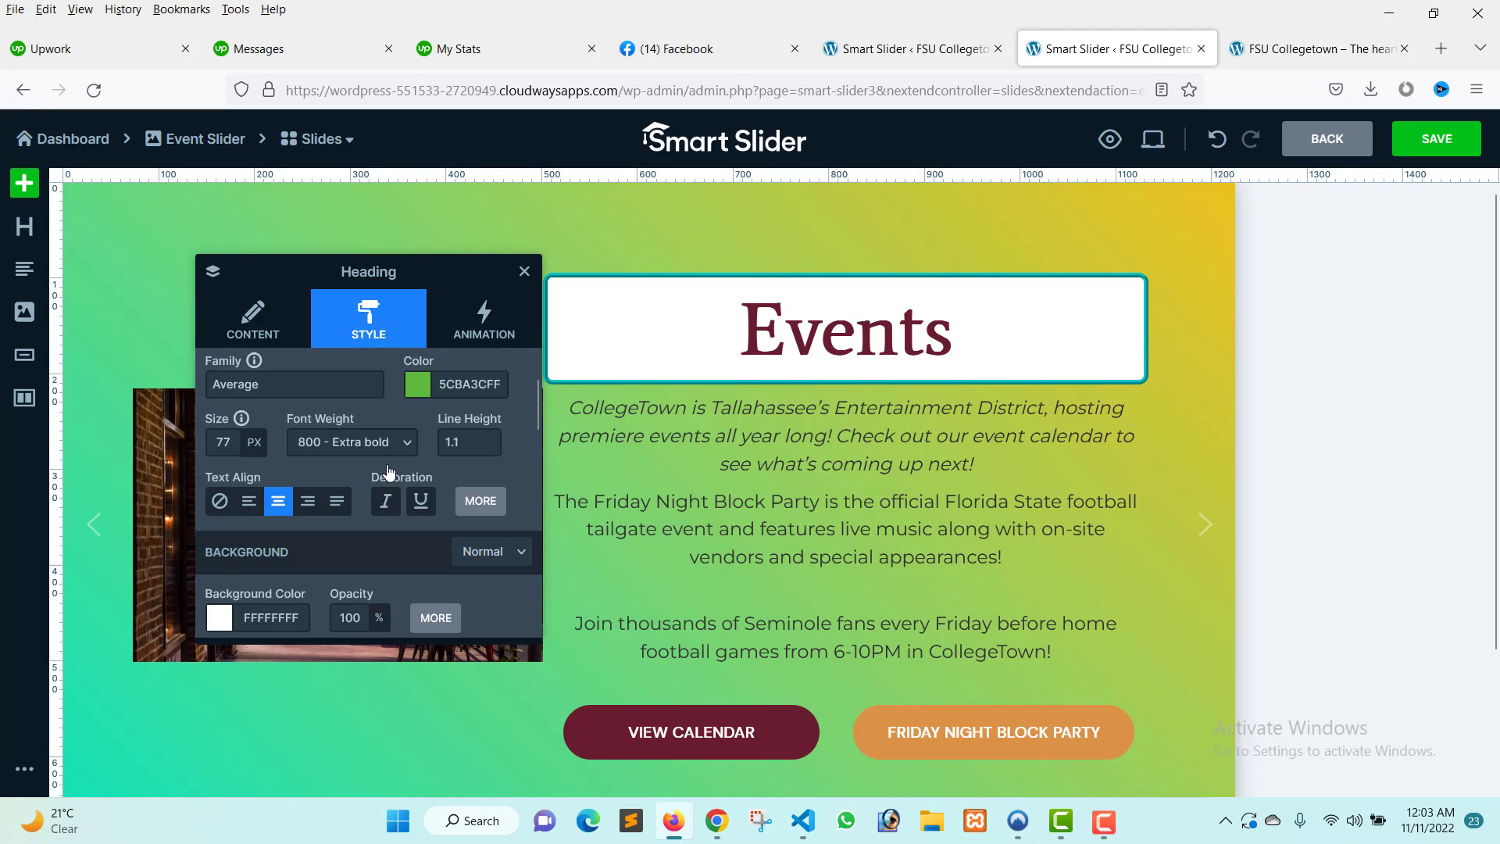
pyautogui.click(504, 412)
pyautogui.click(499, 439)
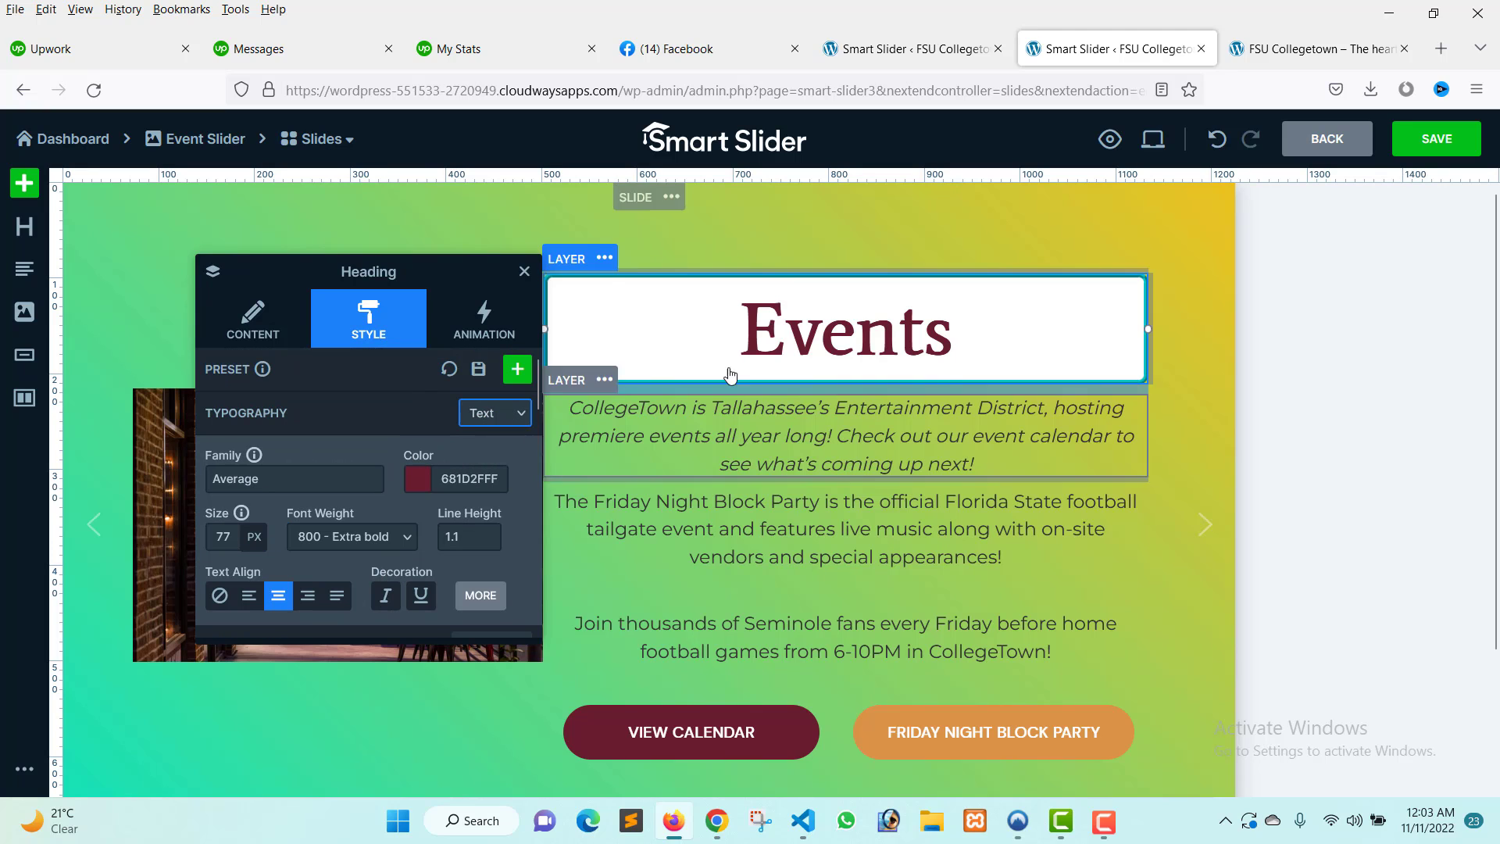
pyautogui.scroll(-3, 391, 469)
pyautogui.click(386, 383)
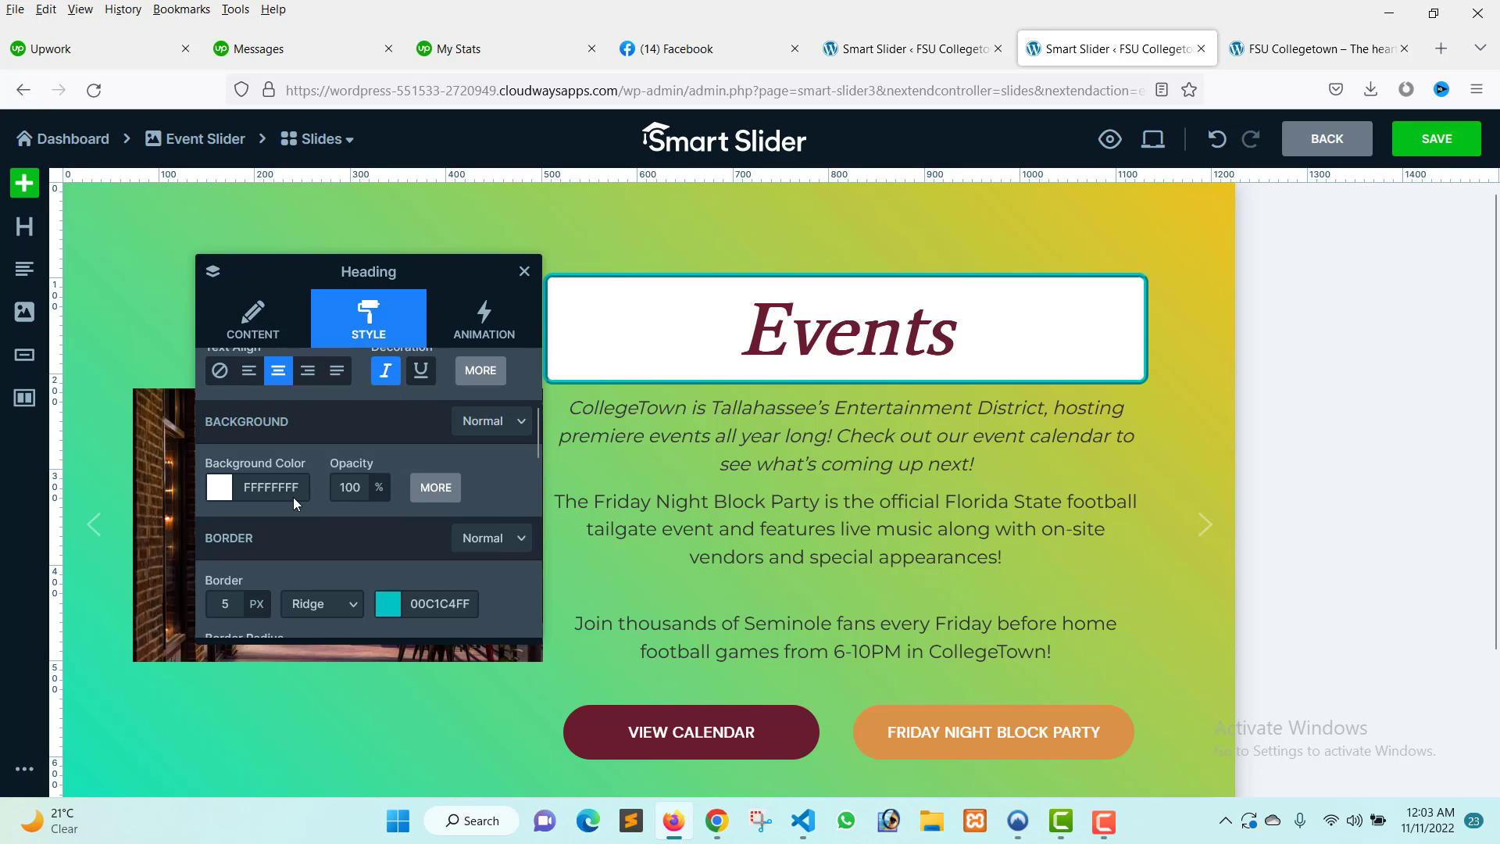
pyautogui.scroll(2, 375, 461)
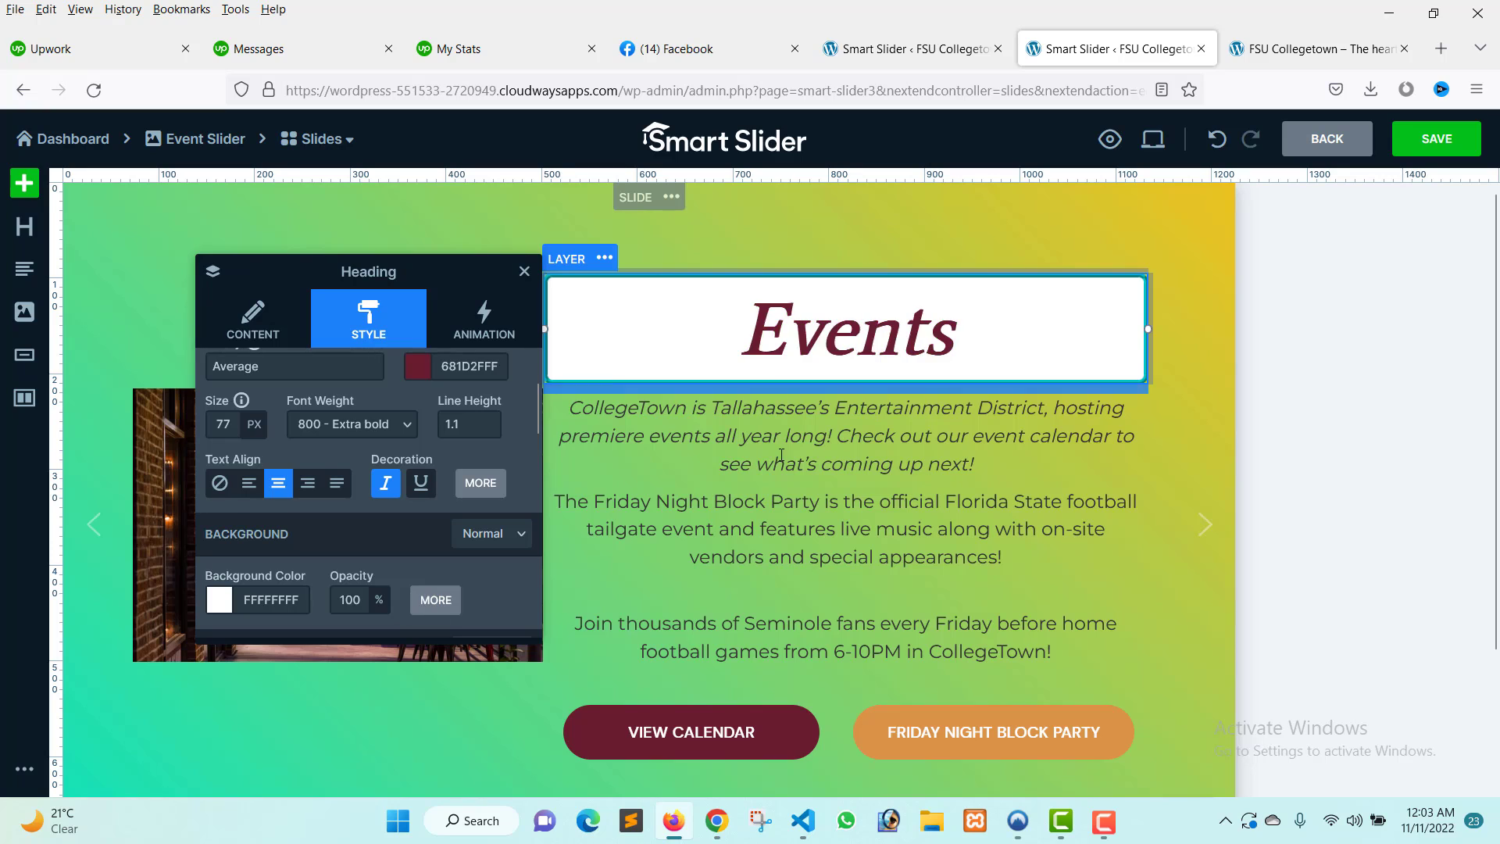
pyautogui.scroll(-3, 421, 568)
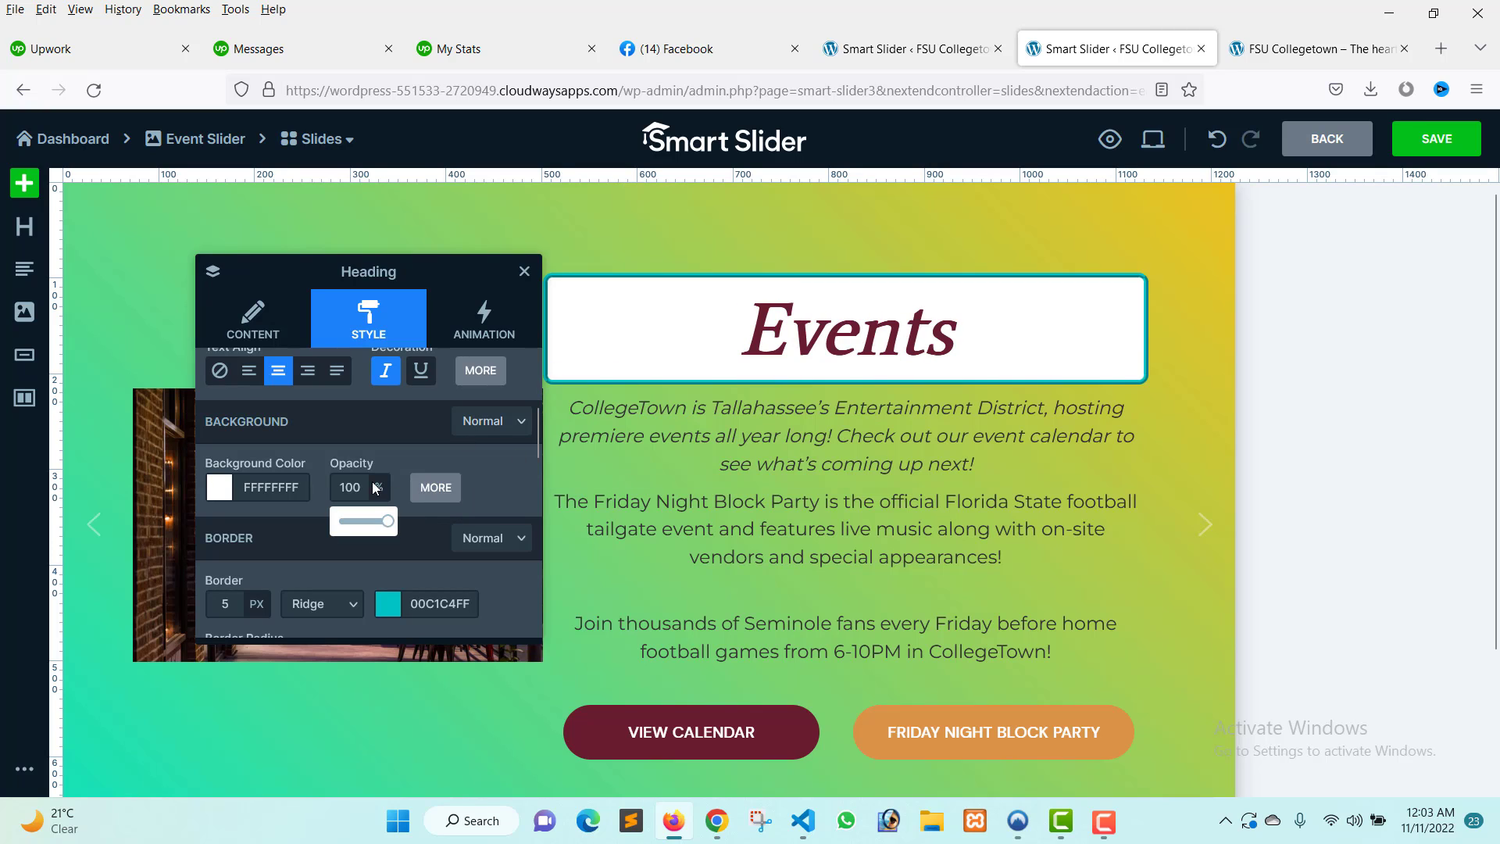
pyautogui.moveTo(387, 521)
pyautogui.mouseDown()
pyautogui.moveTo(353, 521)
pyautogui.moveTo(413, 523)
pyautogui.mouseUp()
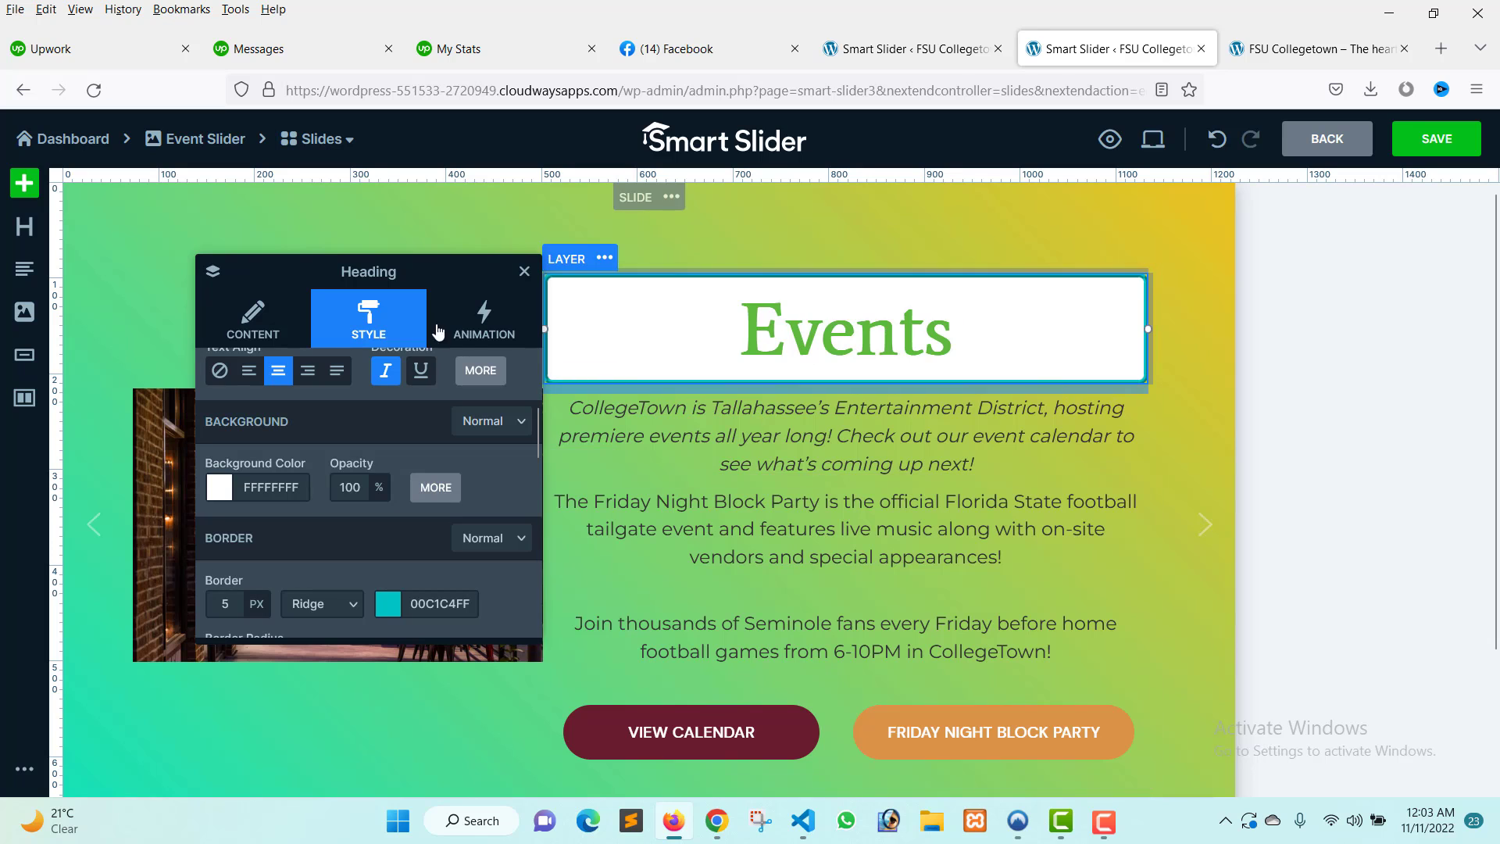
pyautogui.click(525, 272)
pyautogui.scroll(-2, 816, 383)
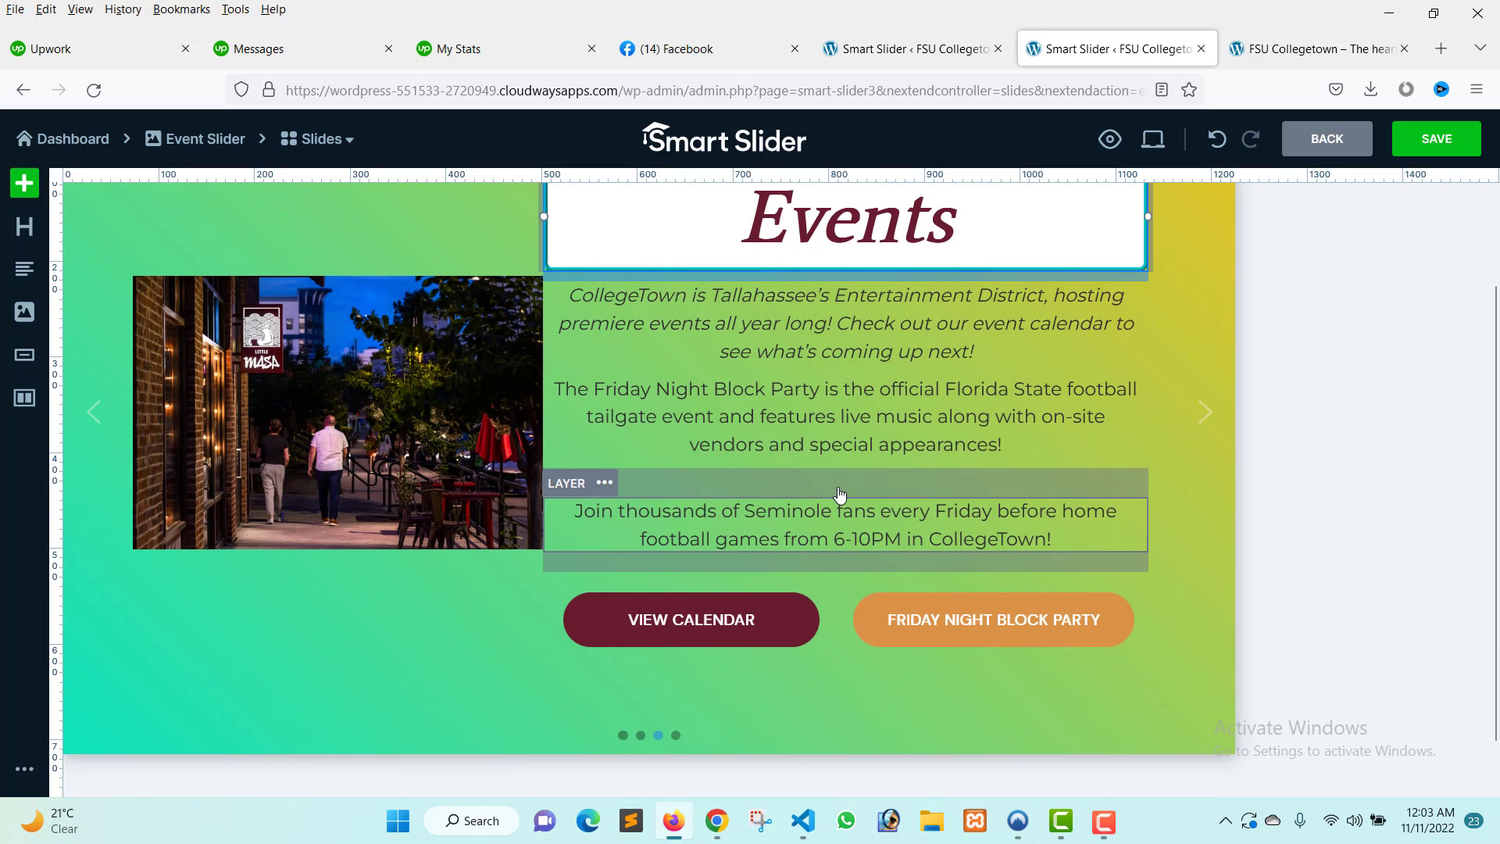
pyautogui.scroll(1, 817, 383)
# Try the heading's text alignment options one by one, finishing on center, and close the layer panel.
pyautogui.click(816, 382)
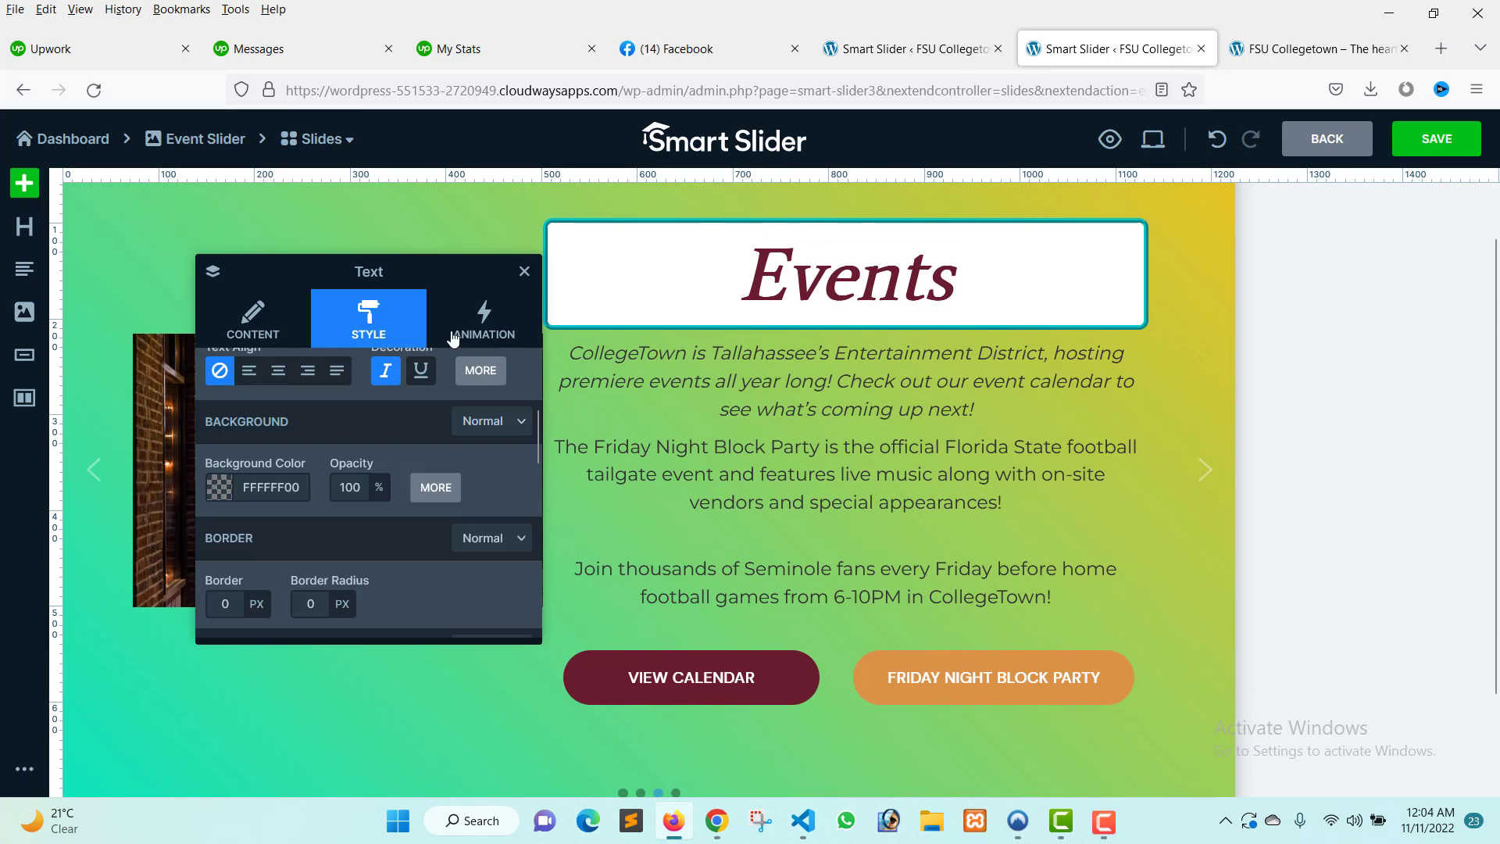
pyautogui.scroll(3, 345, 422)
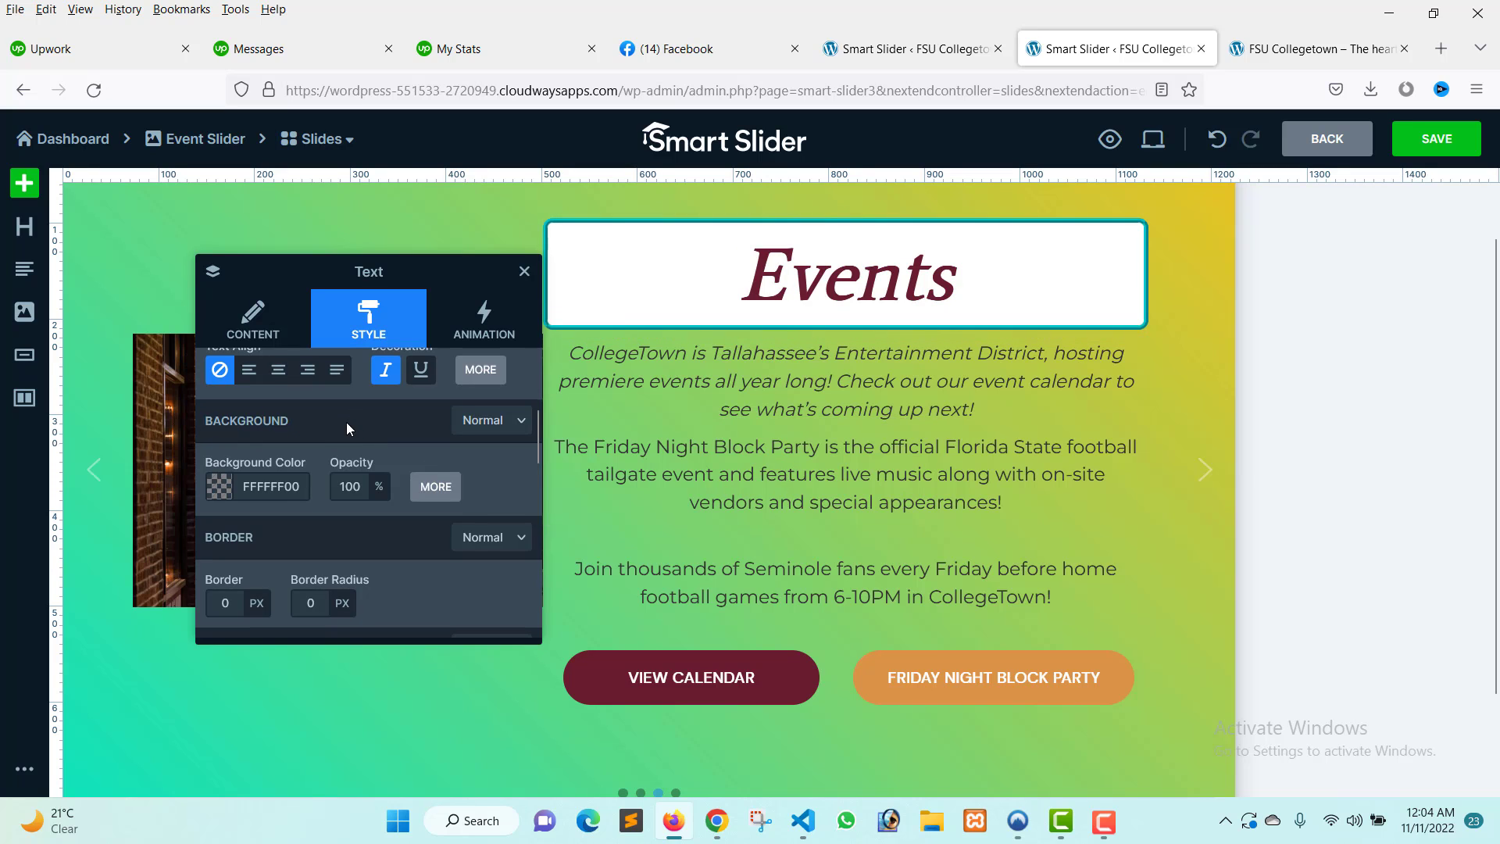
pyautogui.click(711, 319)
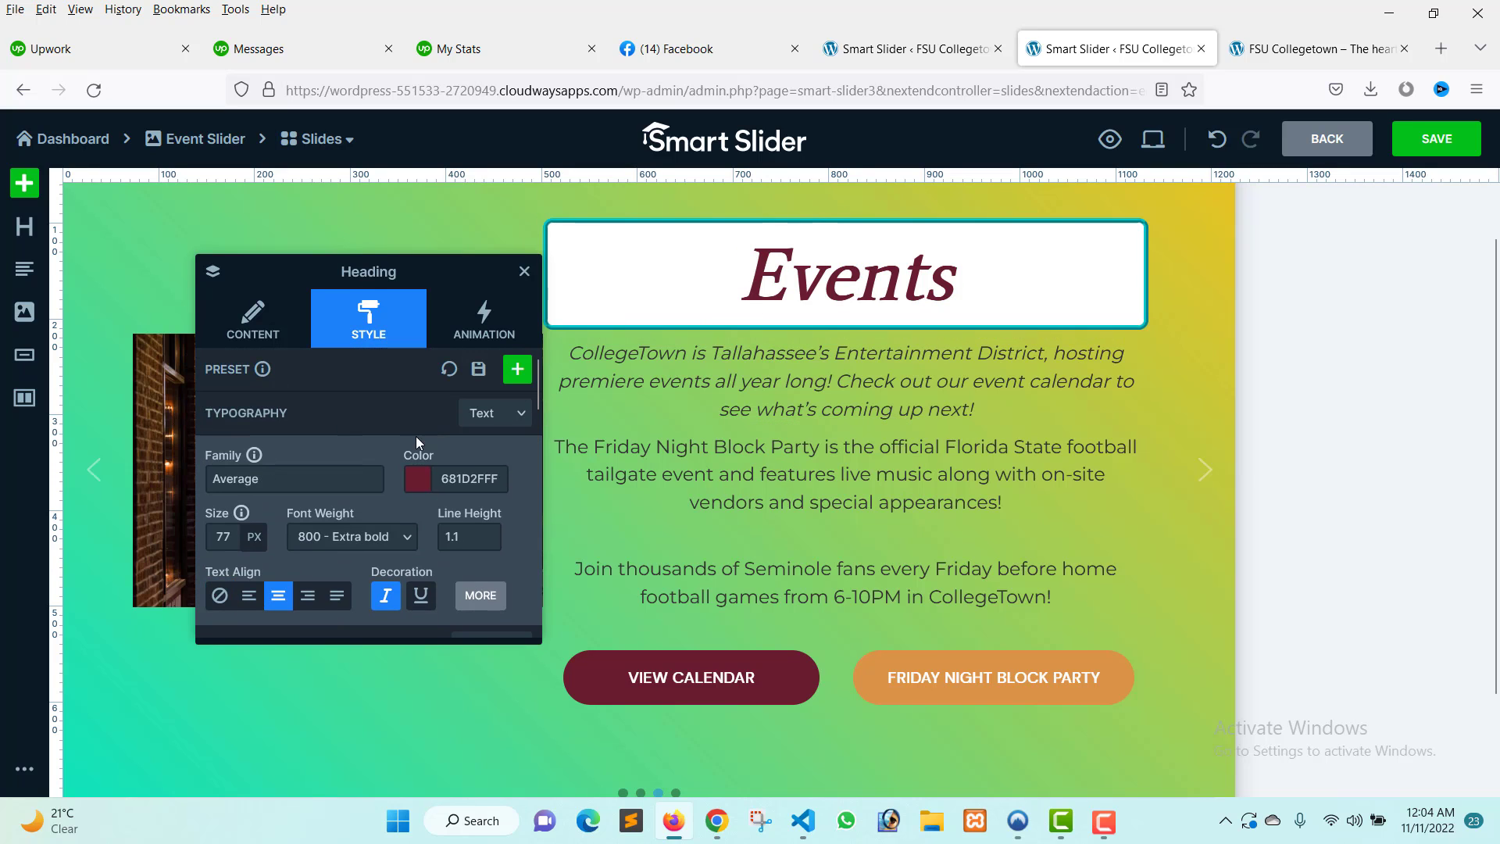
pyautogui.scroll(-3, 389, 447)
pyautogui.scroll(3, 281, 414)
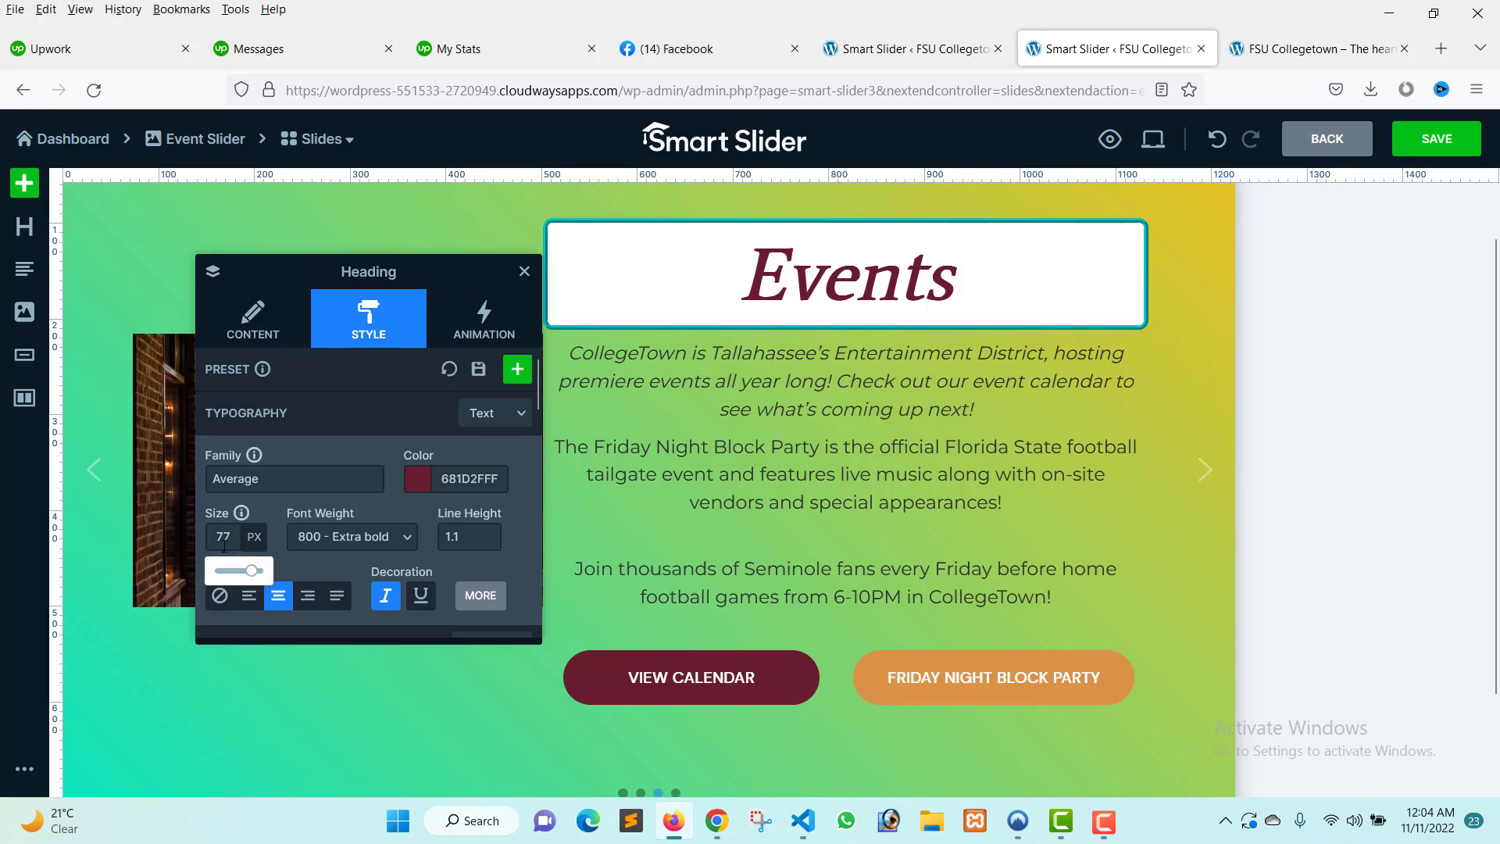
pyautogui.click(335, 596)
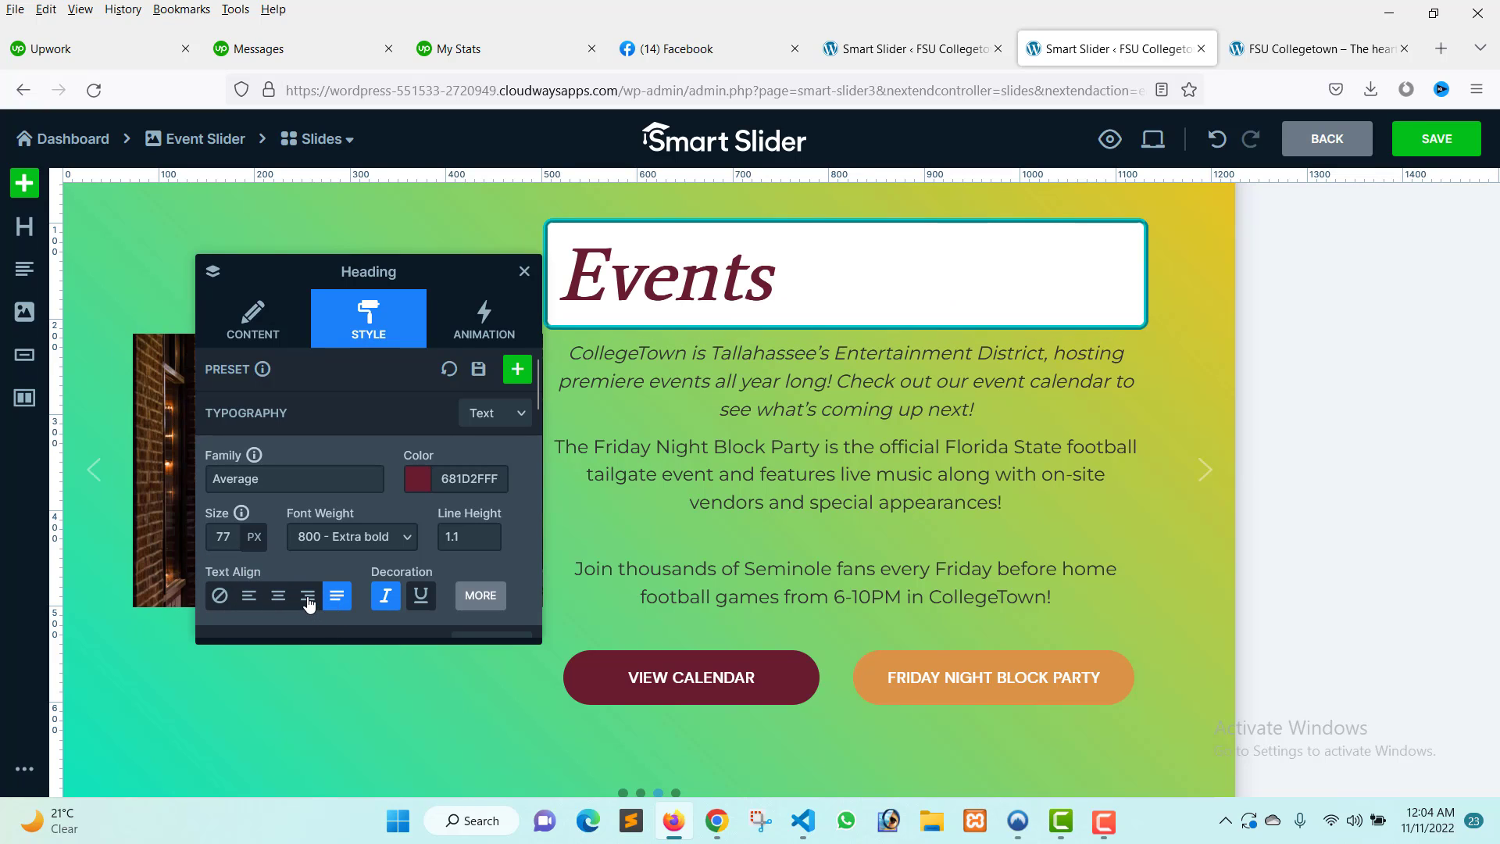
pyautogui.click(308, 597)
pyautogui.click(278, 597)
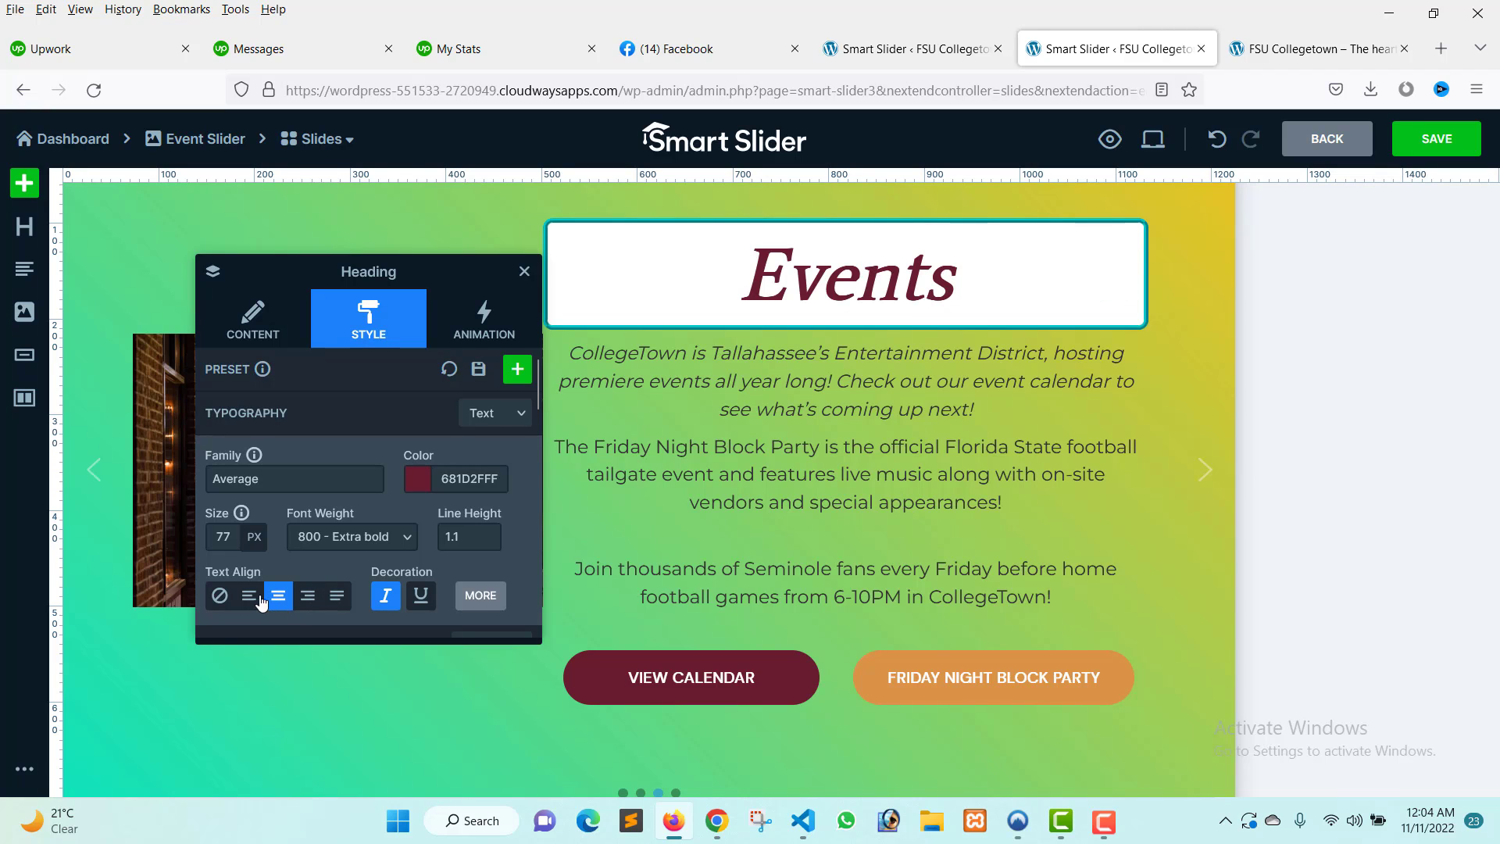
pyautogui.click(250, 597)
pyautogui.click(219, 597)
pyautogui.click(278, 596)
pyautogui.click(524, 272)
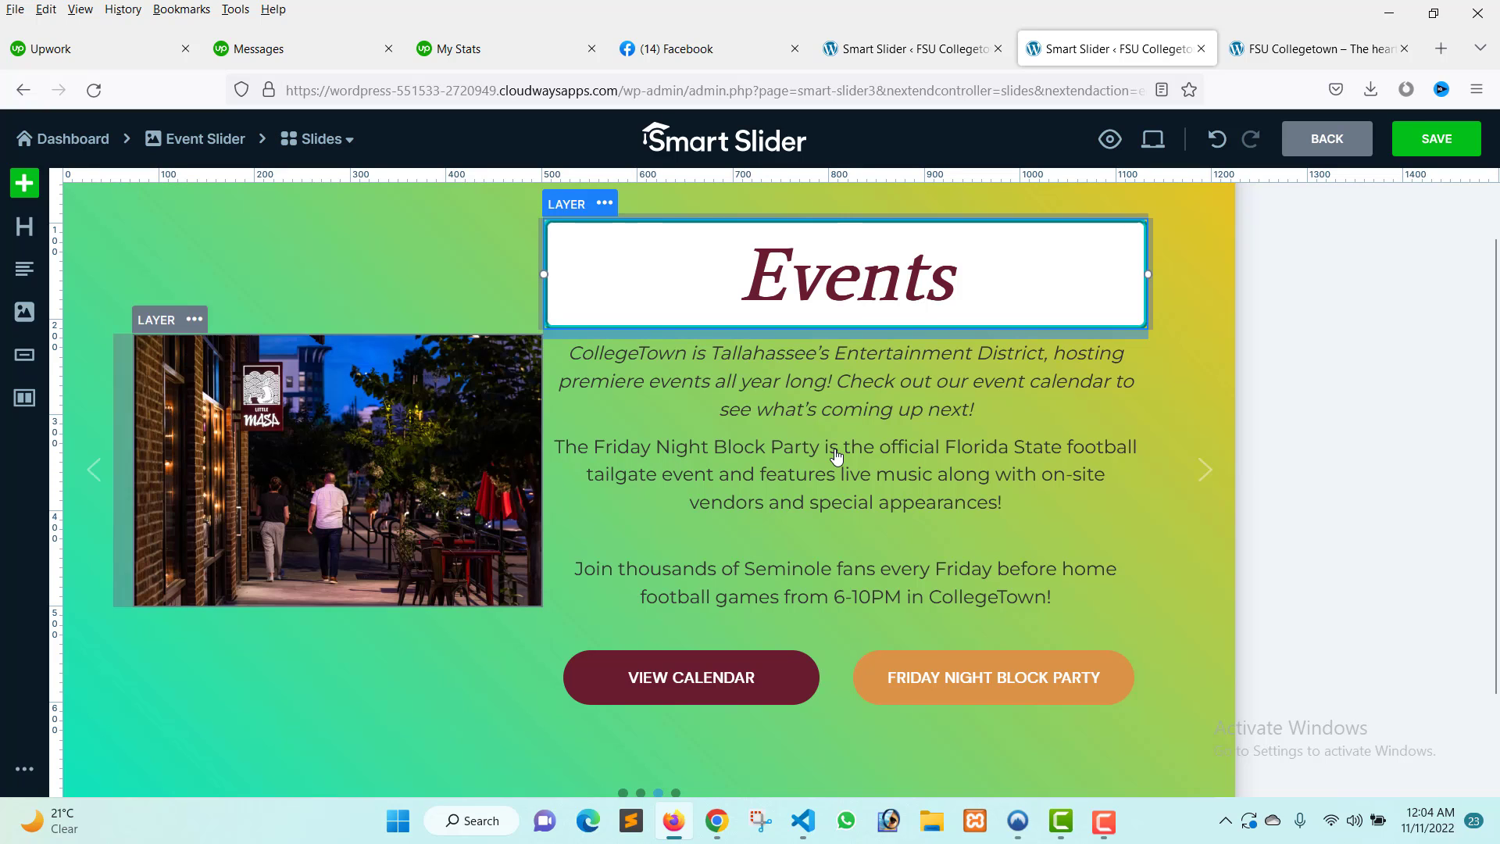
# Review the intro text layer's style settings and its content text.
pyautogui.click(832, 387)
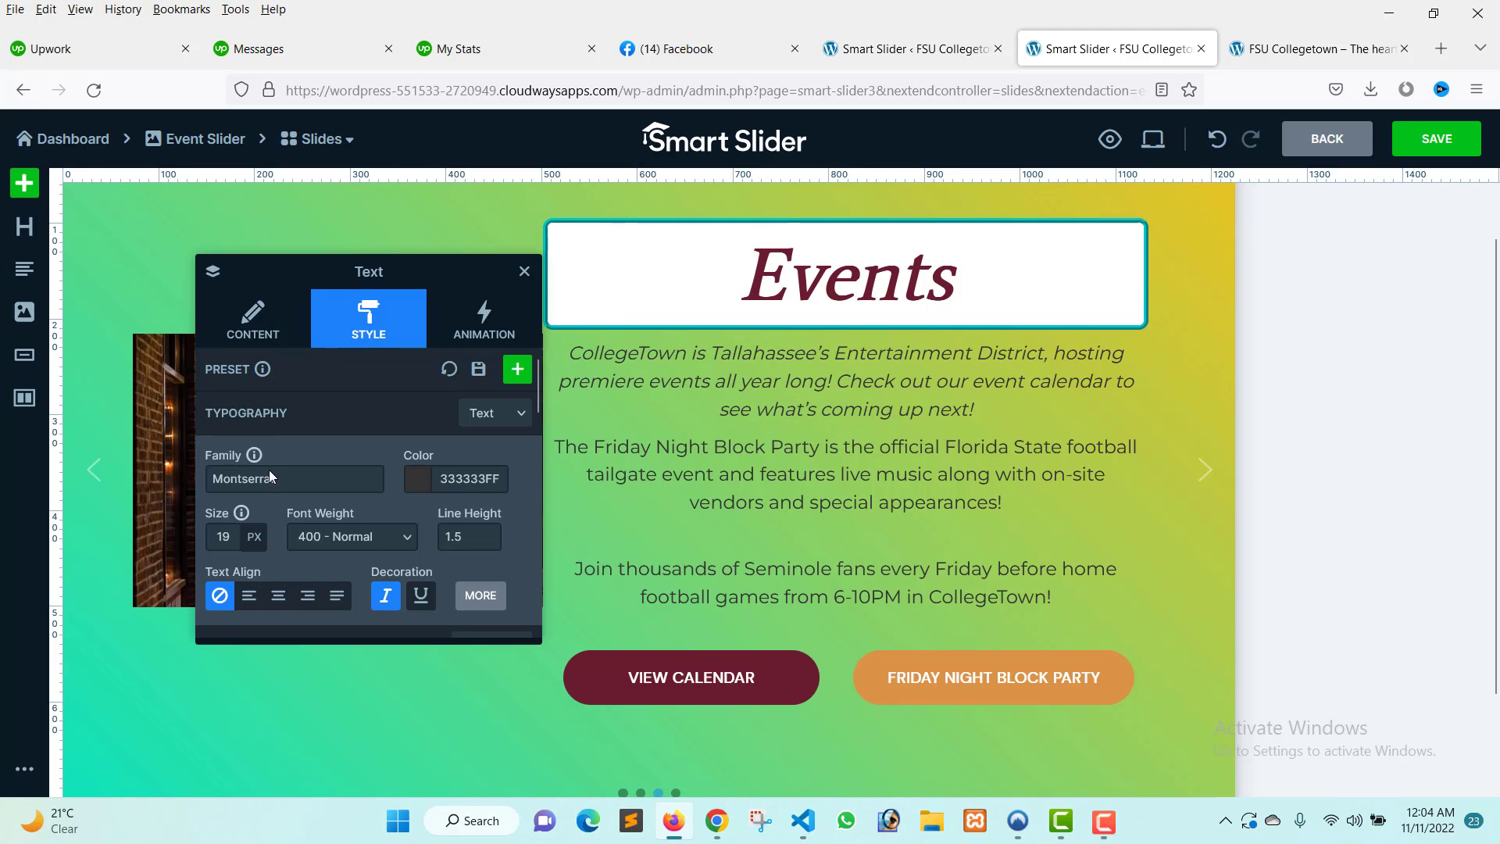
pyautogui.scroll(-2, 461, 490)
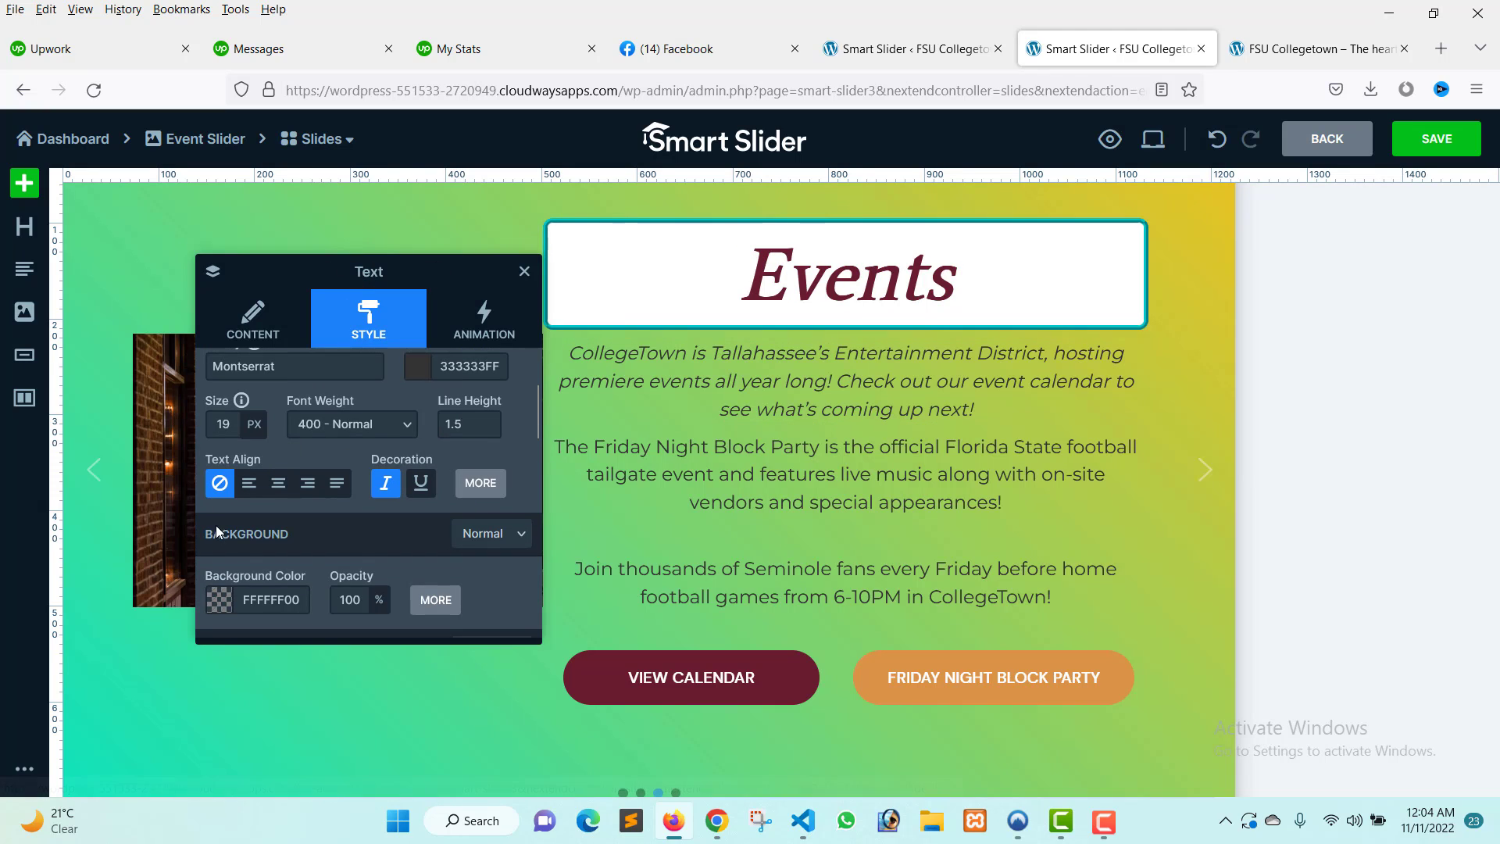
pyautogui.scroll(-10, 318, 519)
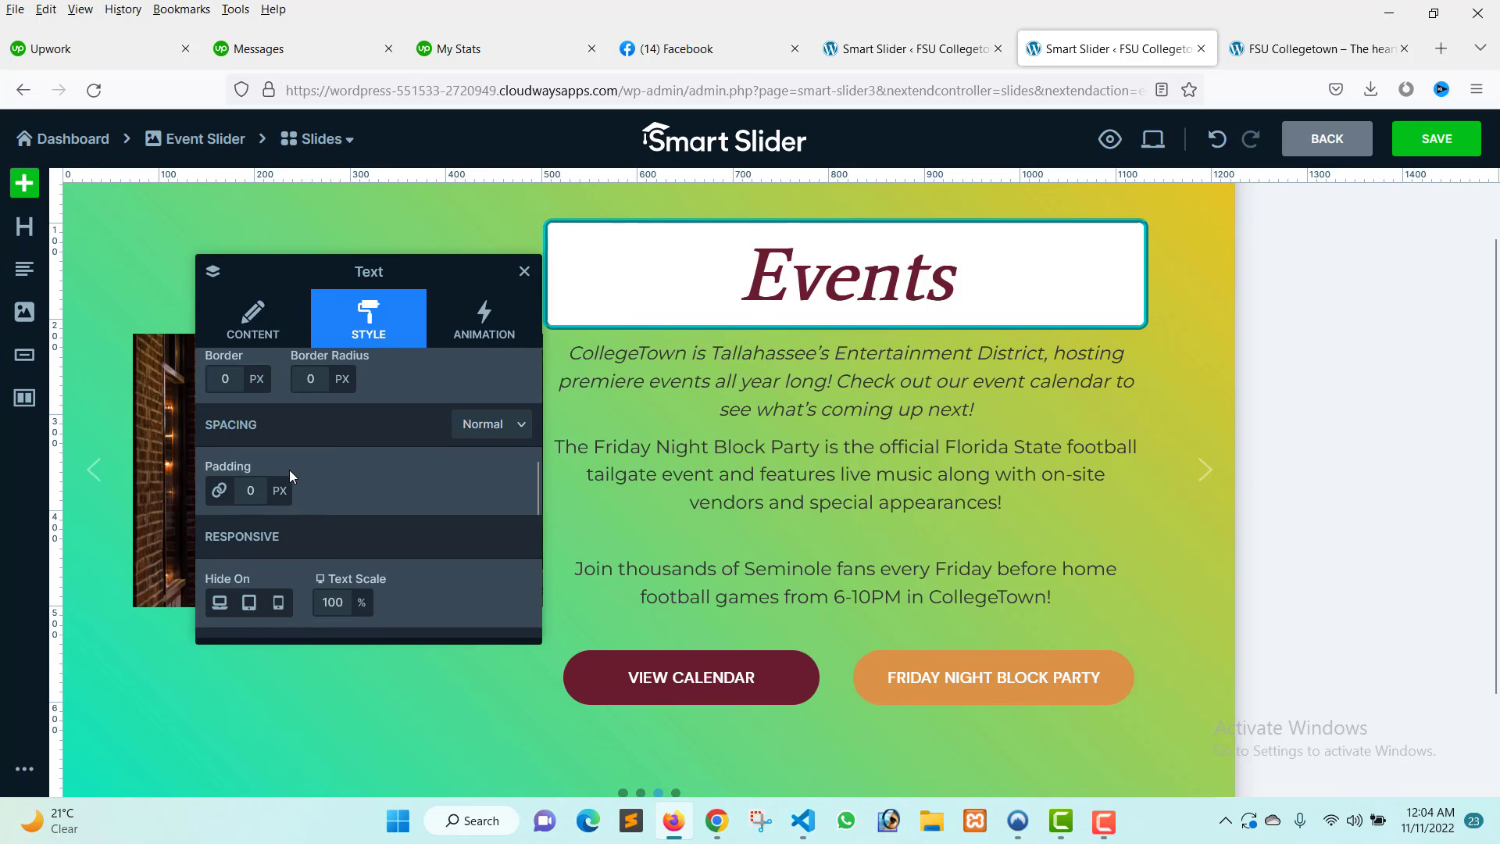
pyautogui.scroll(3, 289, 470)
pyautogui.scroll(2, 288, 469)
pyautogui.scroll(-4, 288, 469)
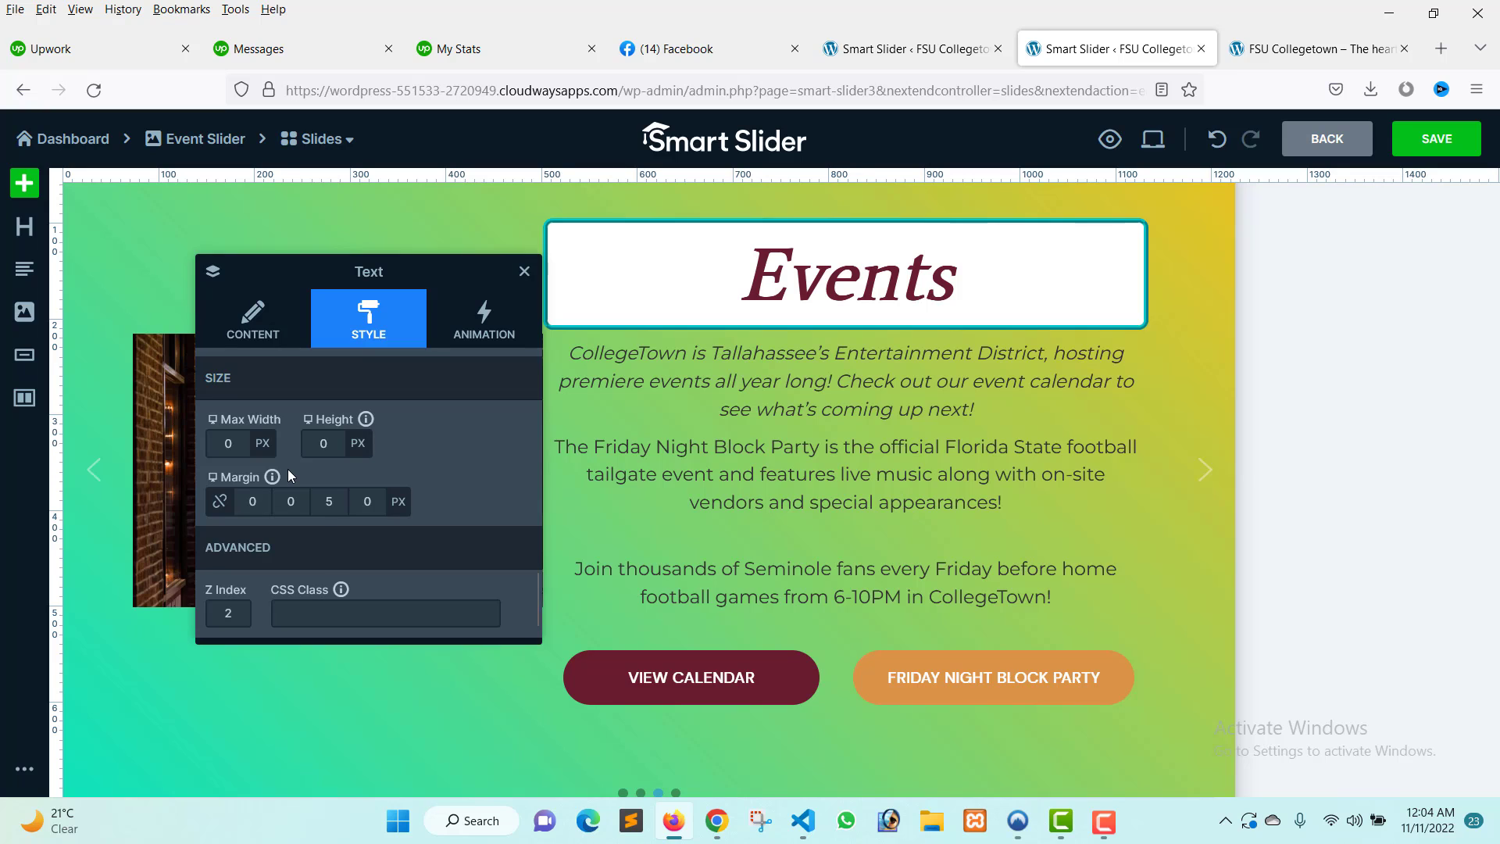
pyautogui.click(244, 334)
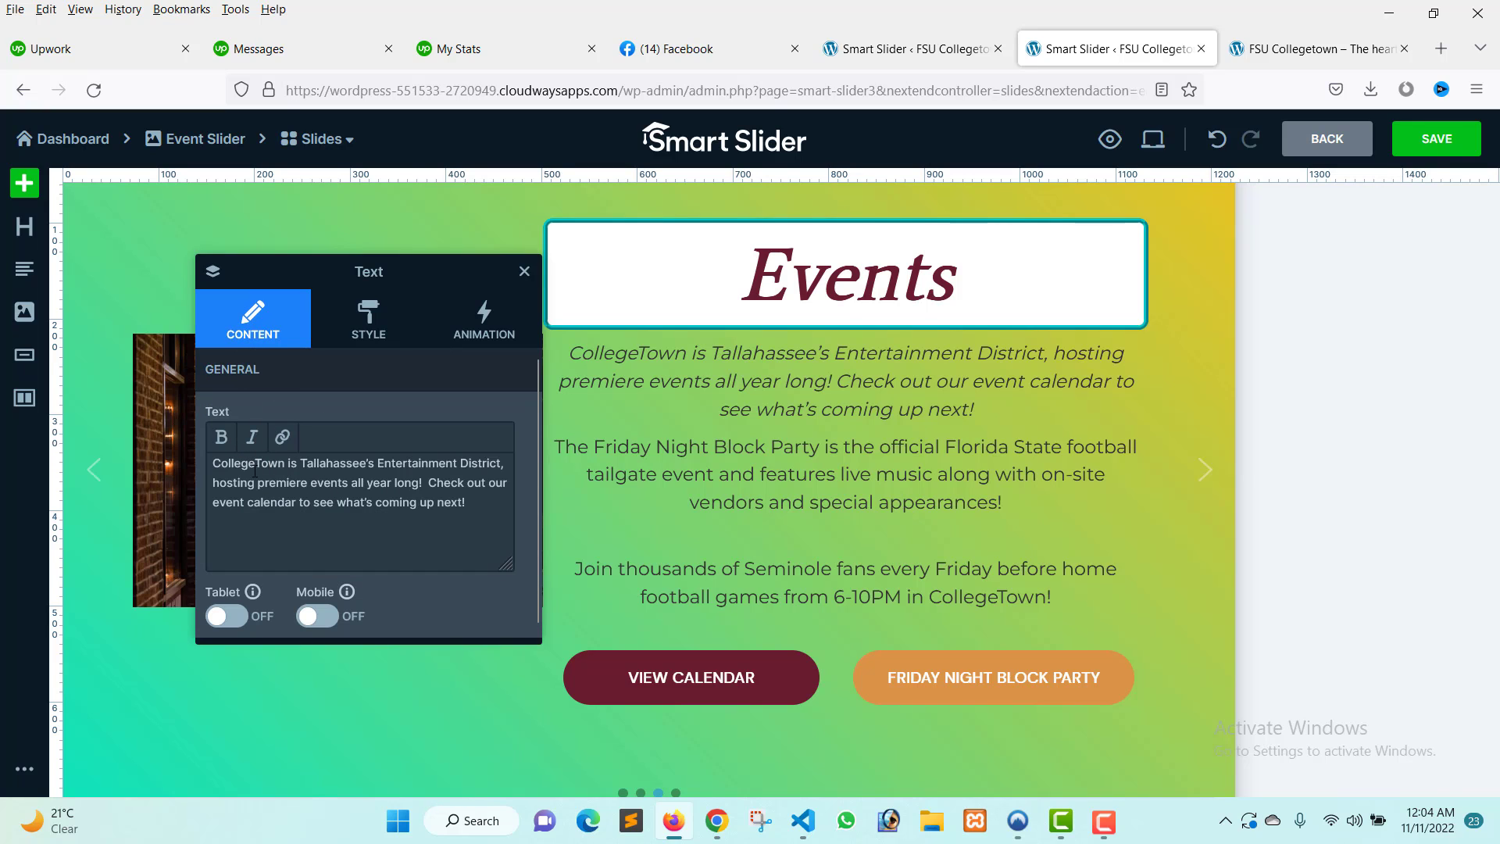
pyautogui.moveTo(212, 462); pyautogui.dragTo(498, 517)
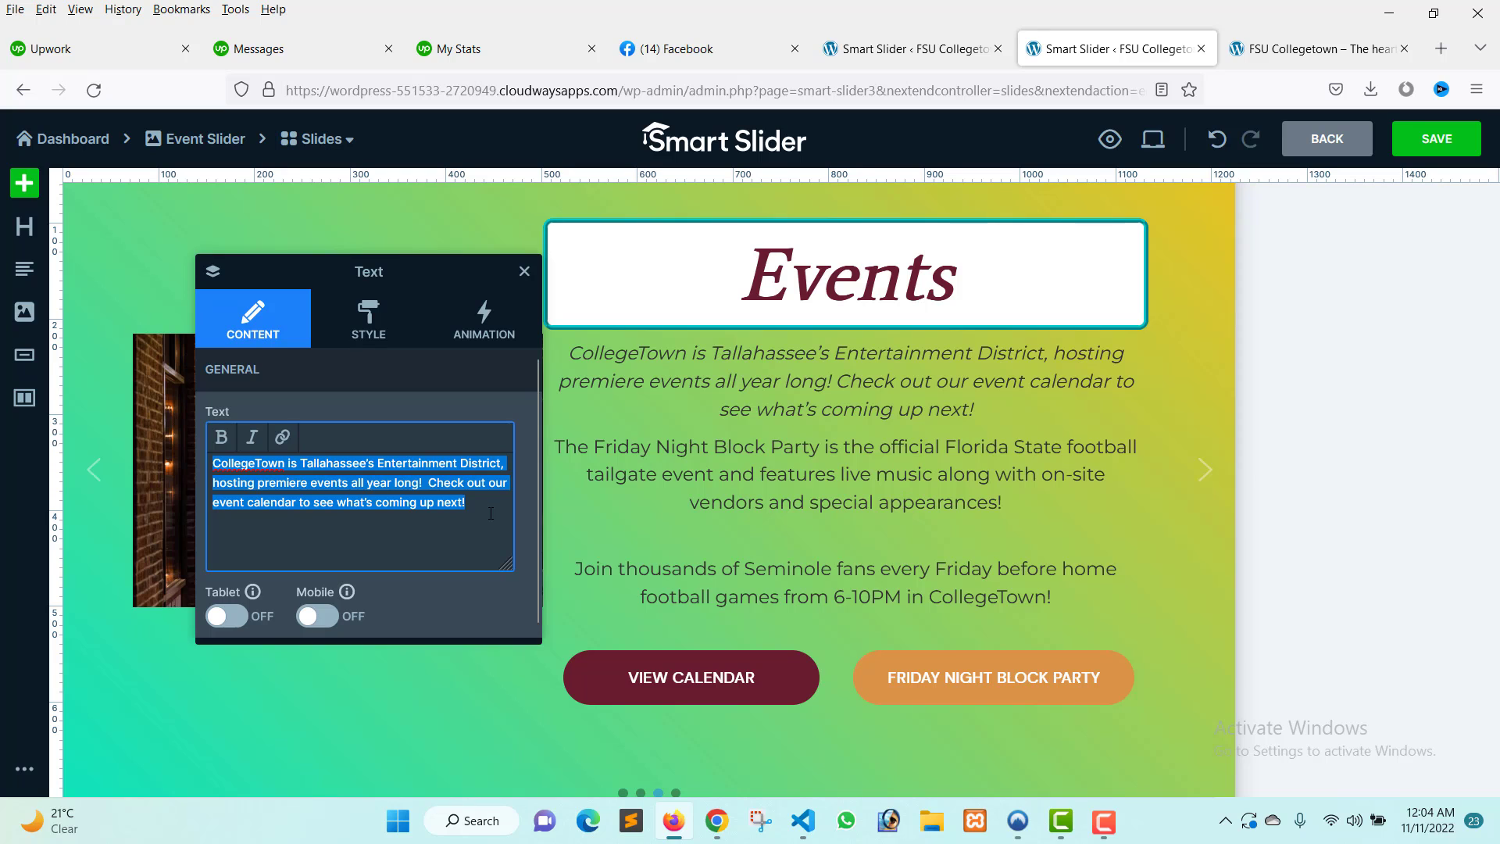
pyautogui.click(529, 274)
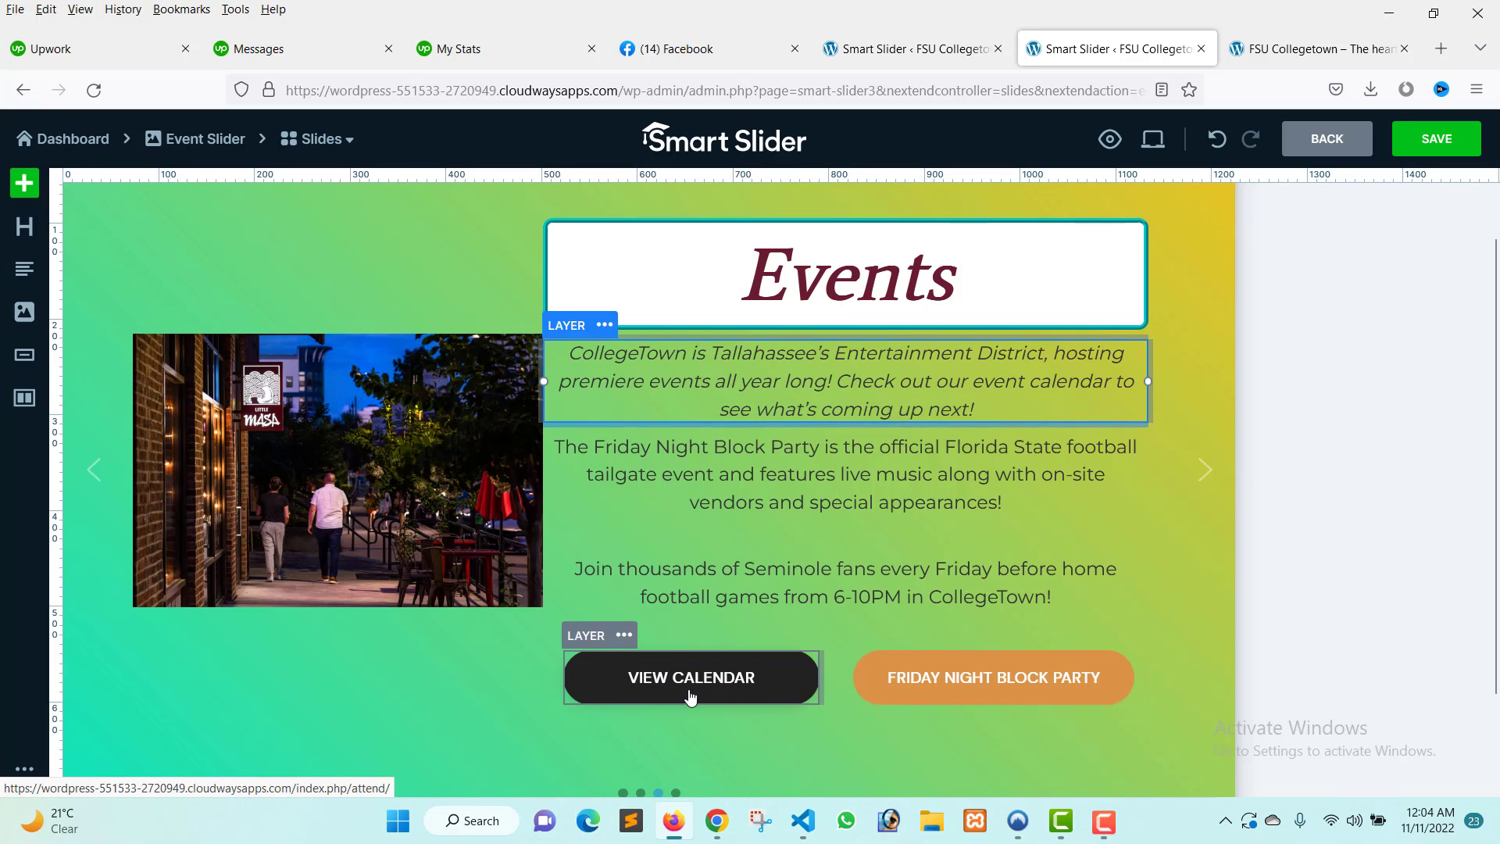
# Add a Button layer below the View Calendar button and label it VIEW THE CALENDAR.
pyautogui.click(24, 184)
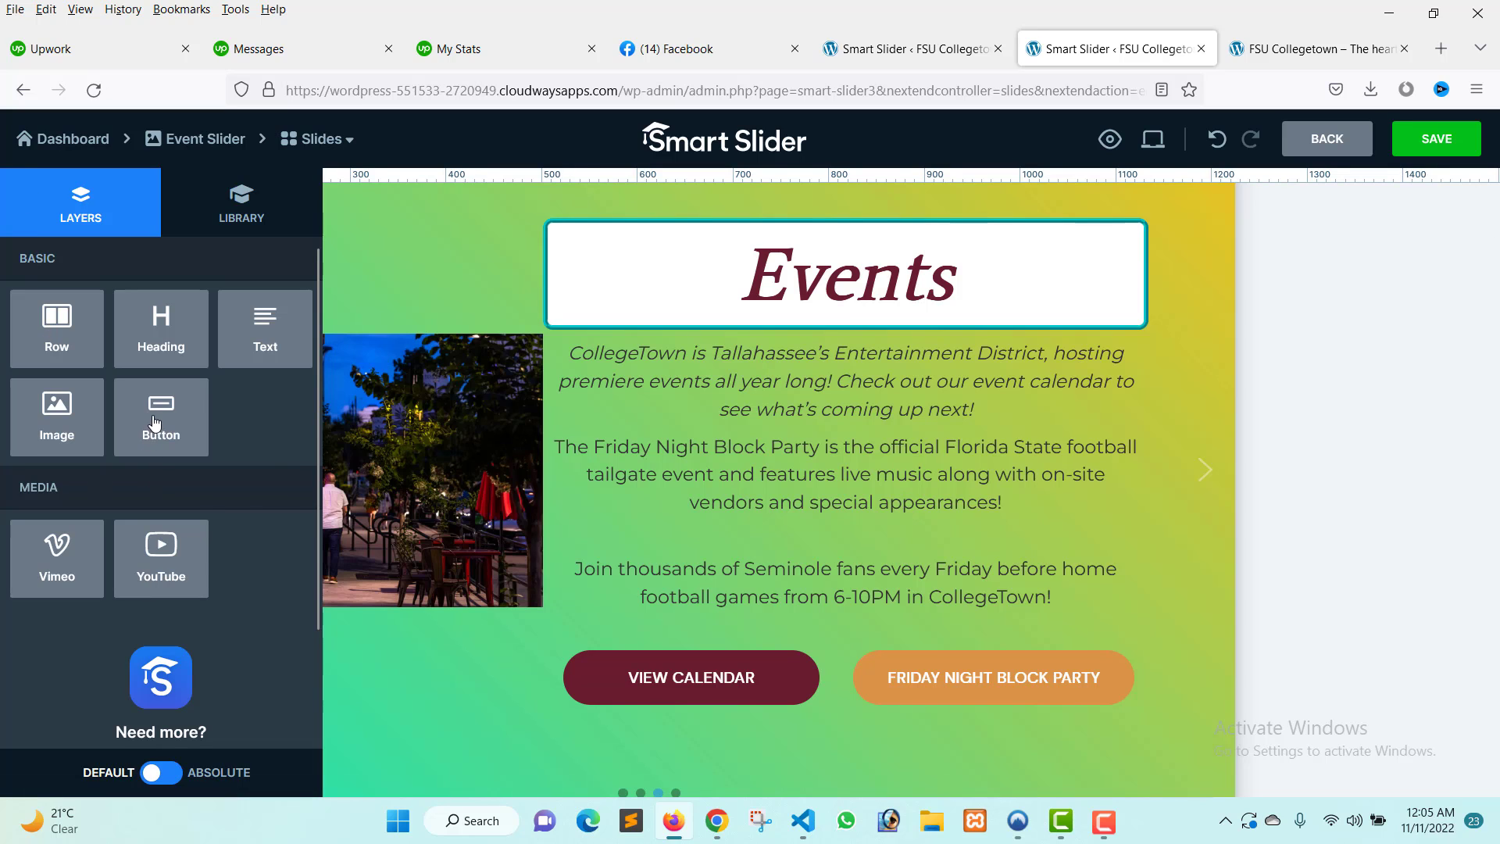
pyautogui.moveTo(156, 422); pyautogui.dragTo(648, 695)
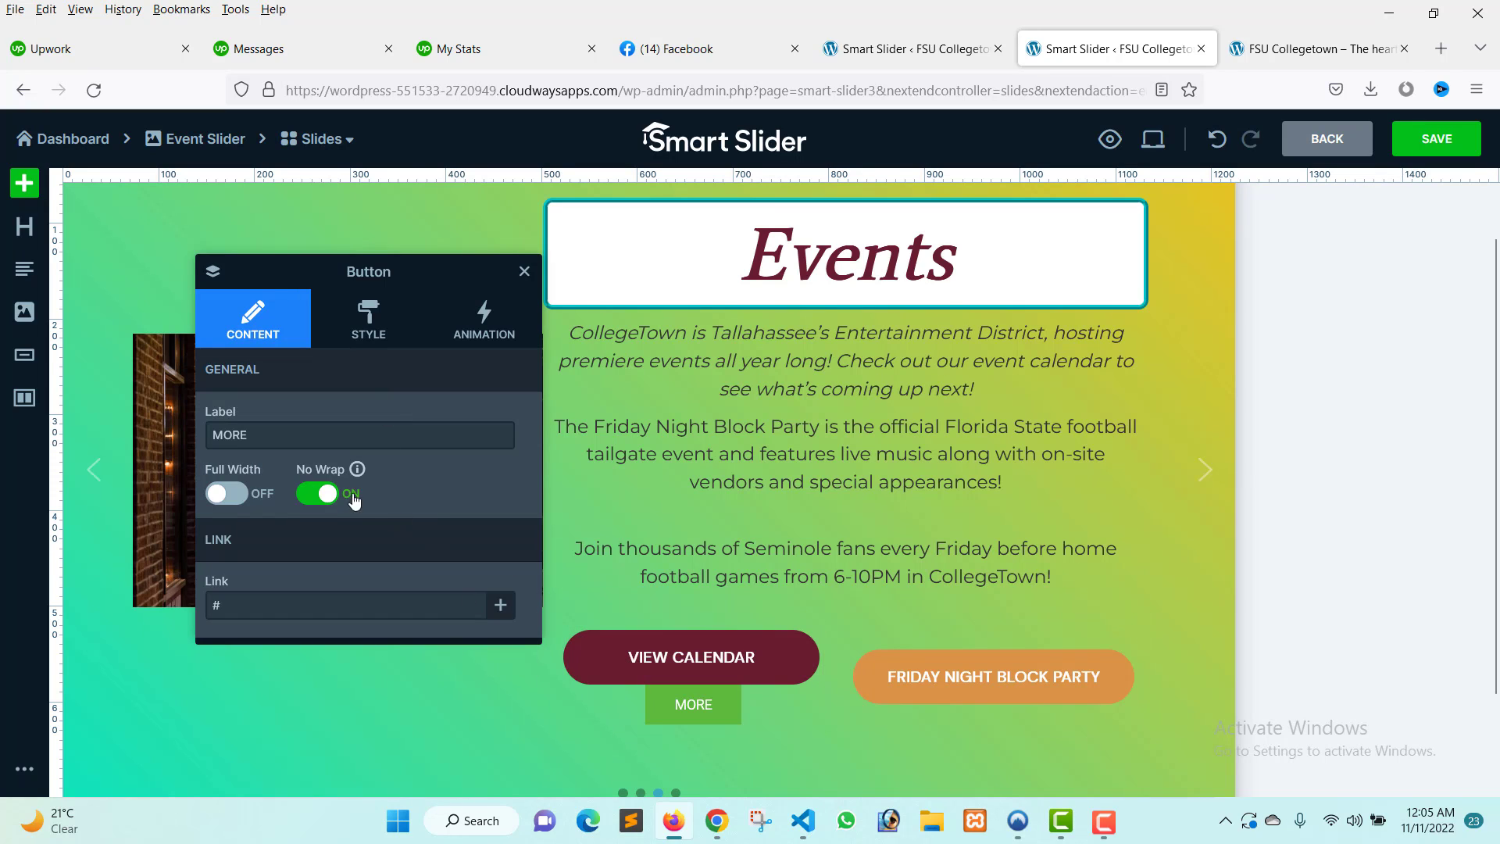
pyautogui.moveTo(258, 435); pyautogui.dragTo(225, 434)
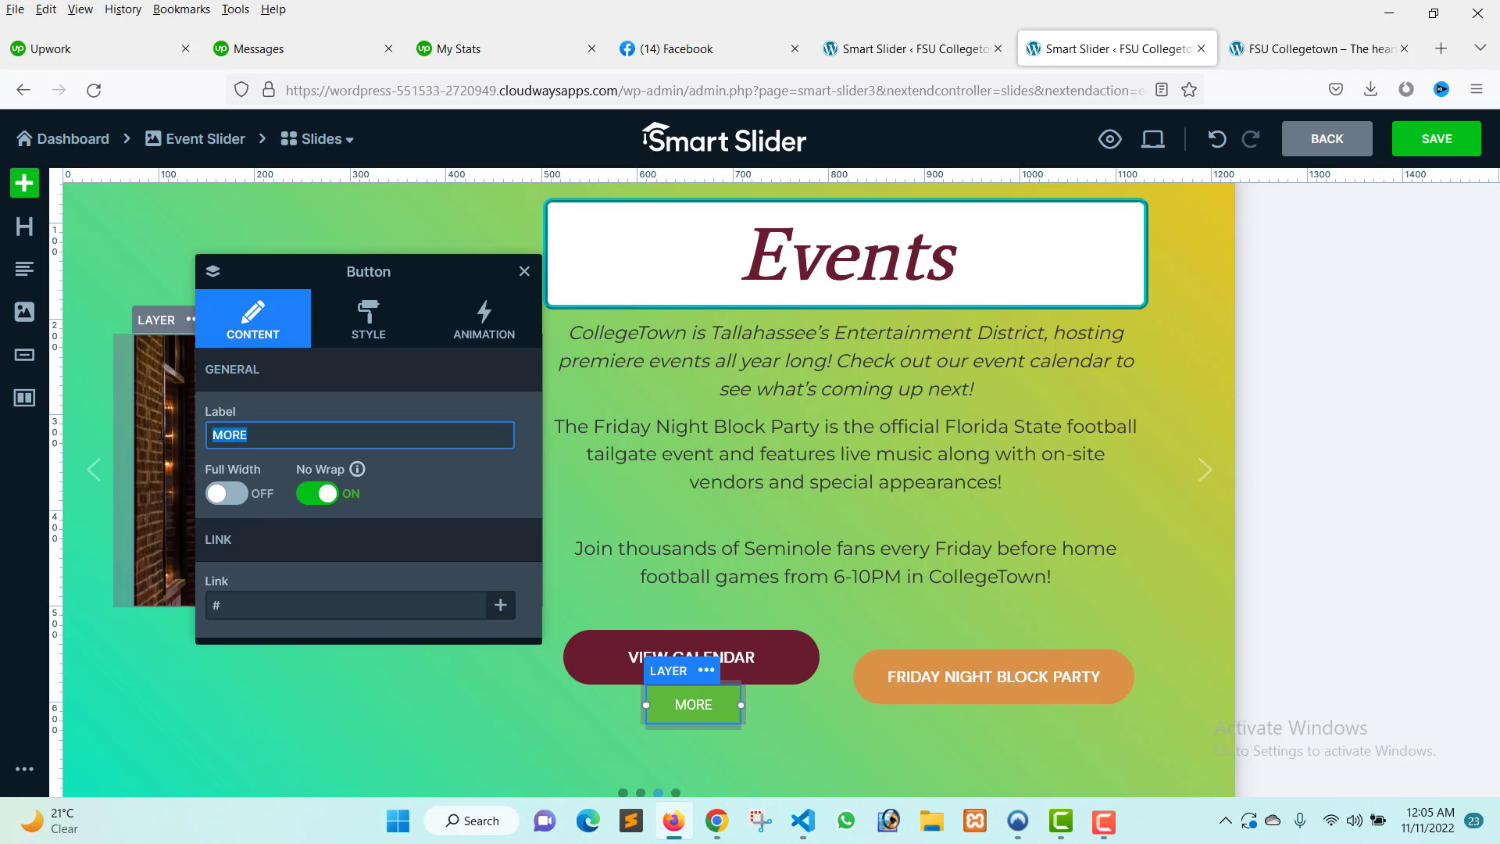
pyautogui.write('VIE')
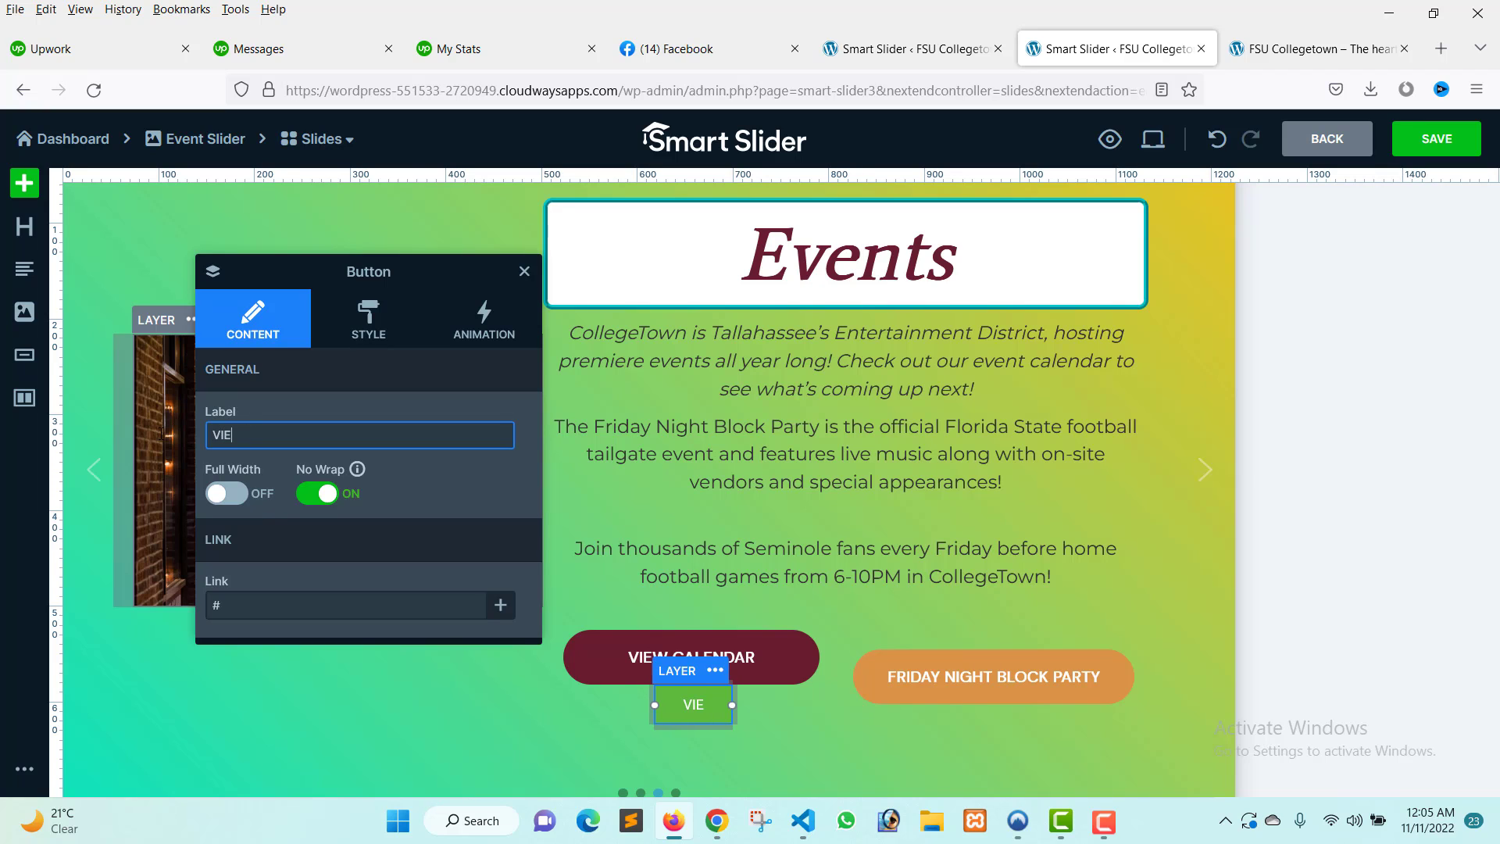
pyautogui.write('W THE C')
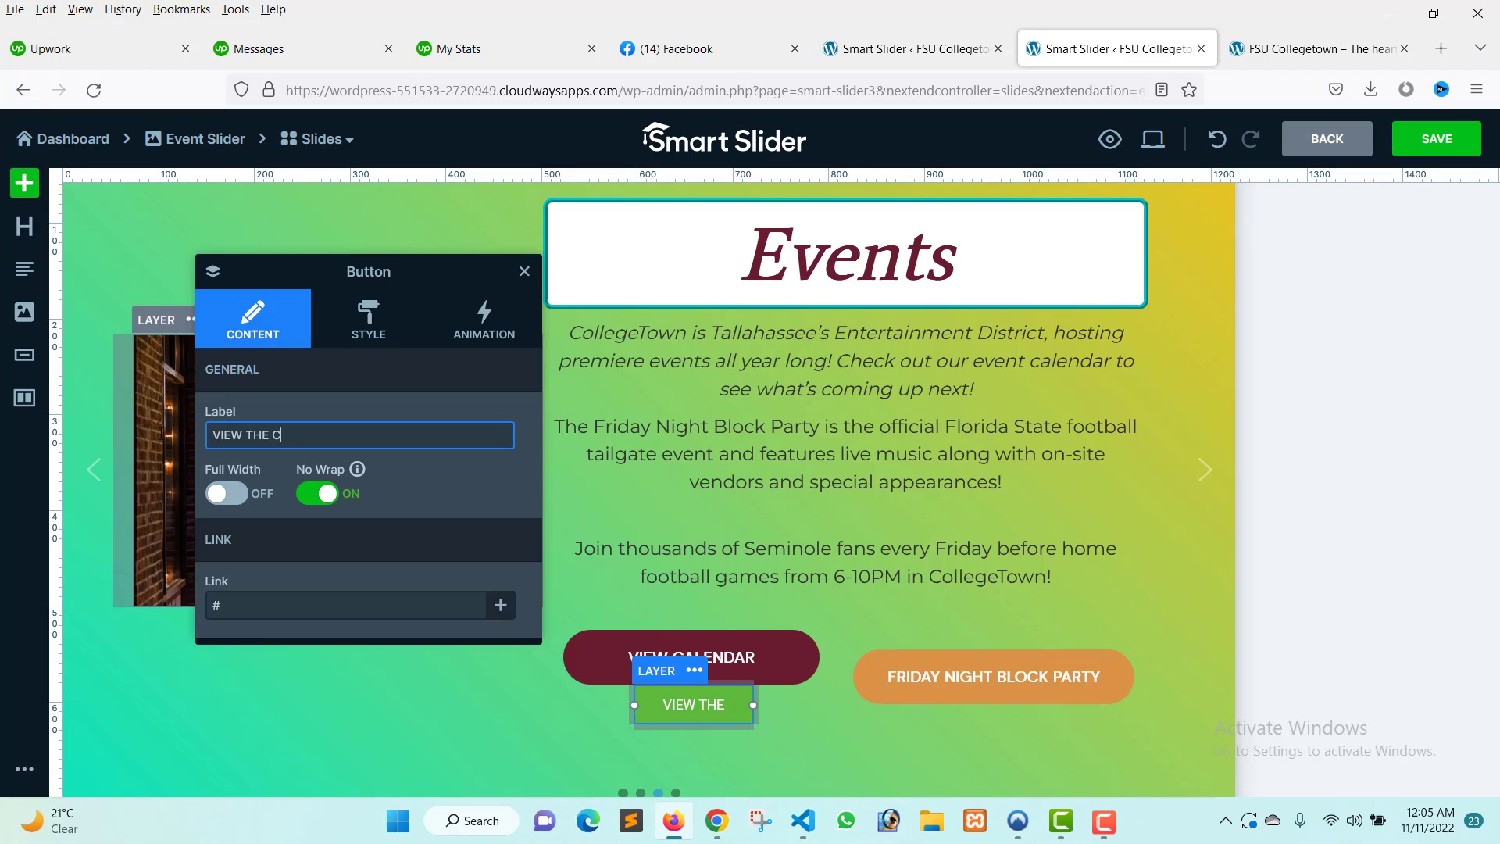
pyautogui.write('ALENDAR')
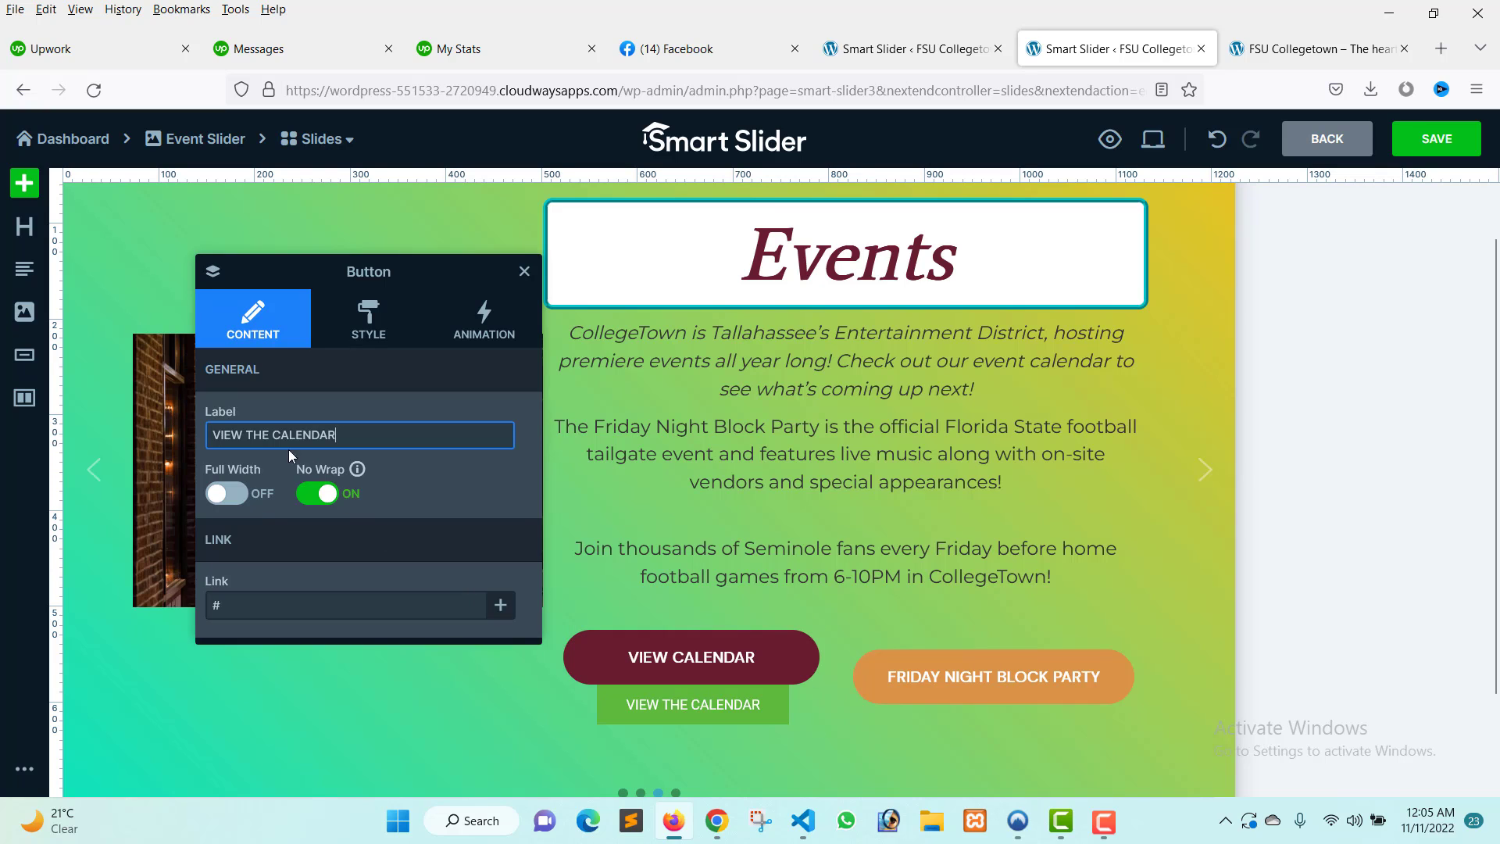
# Turn on Full Width for the new VIEW THE CALENDAR button.
pyautogui.doubleClick(251, 434)
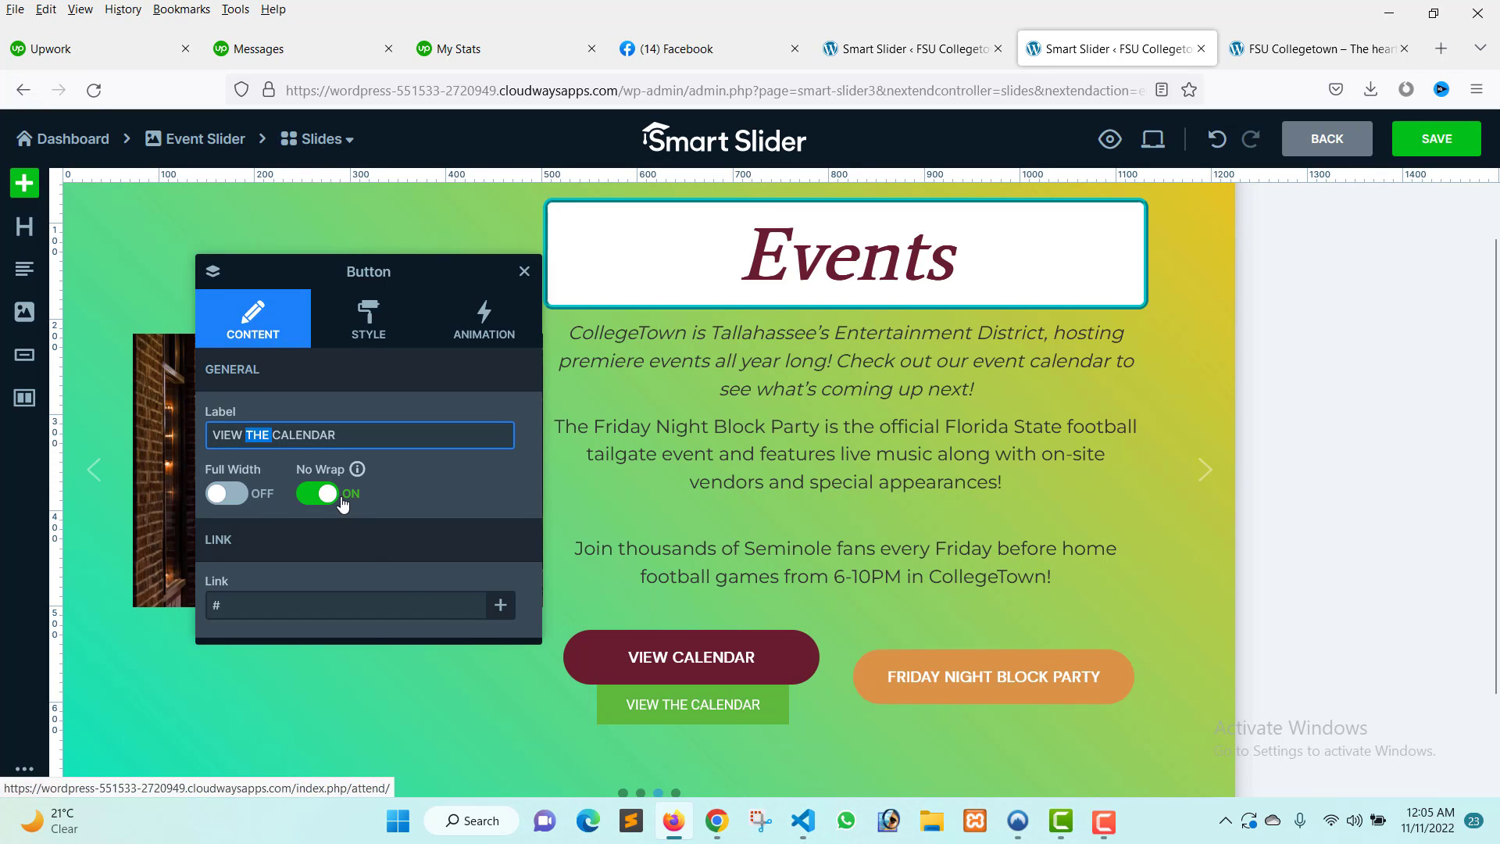
pyautogui.click(234, 497)
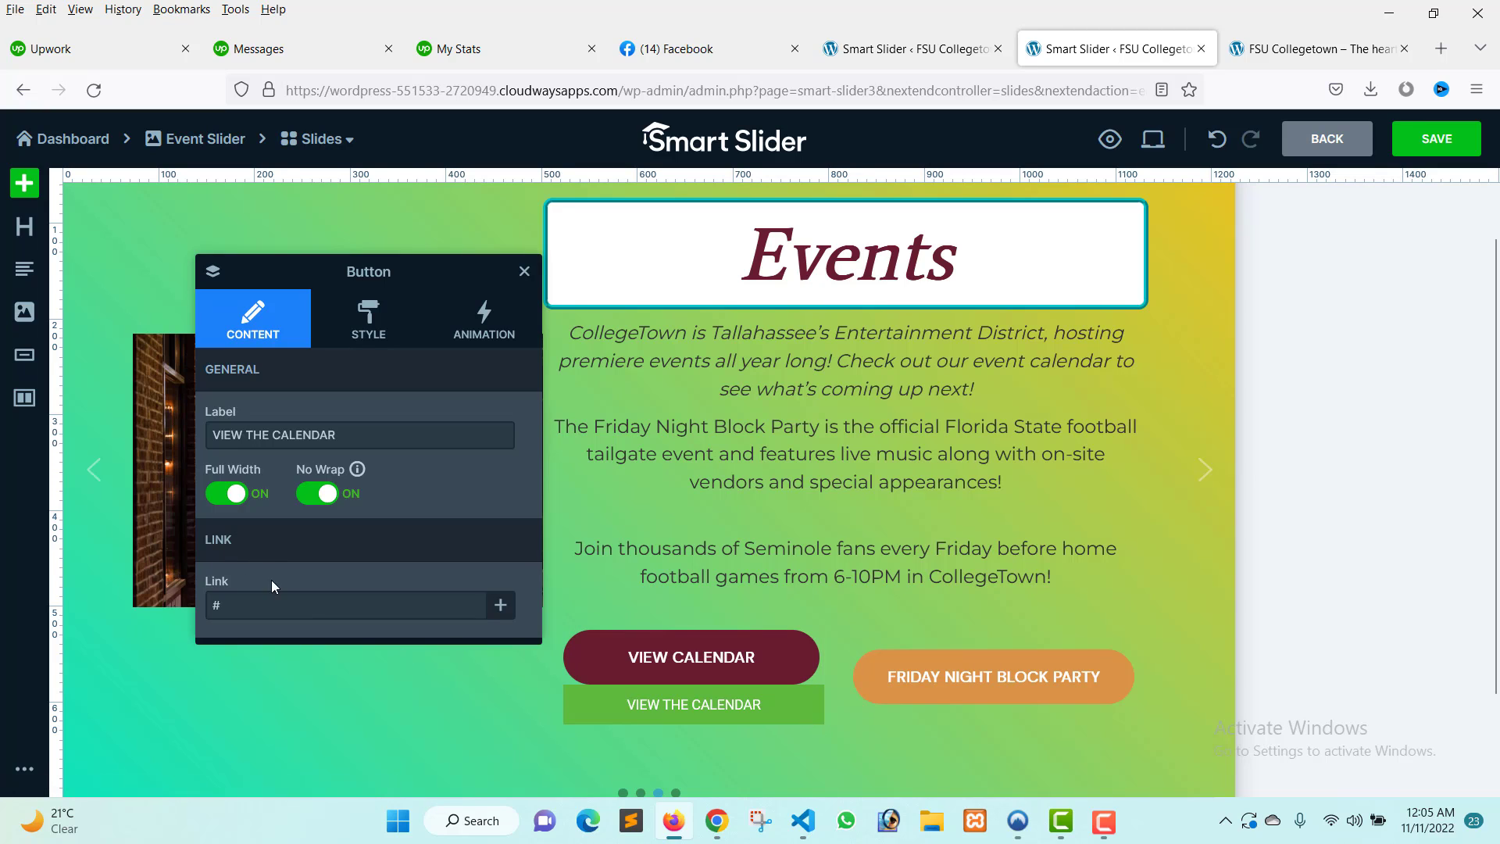
pyautogui.doubleClick(215, 606)
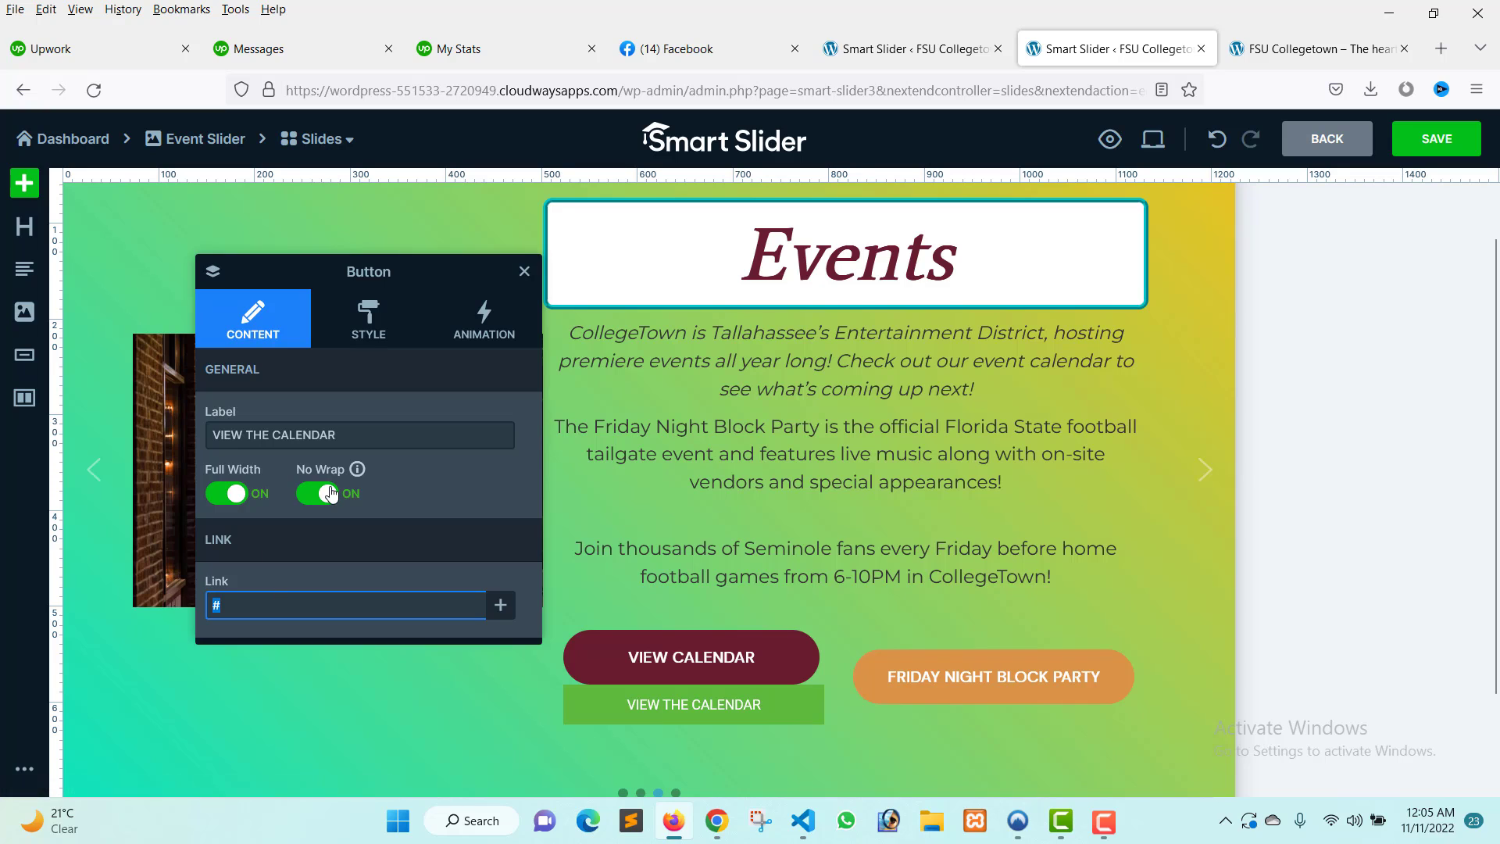
# Set the new button's margin to 10 px in its style settings.
pyautogui.click(371, 323)
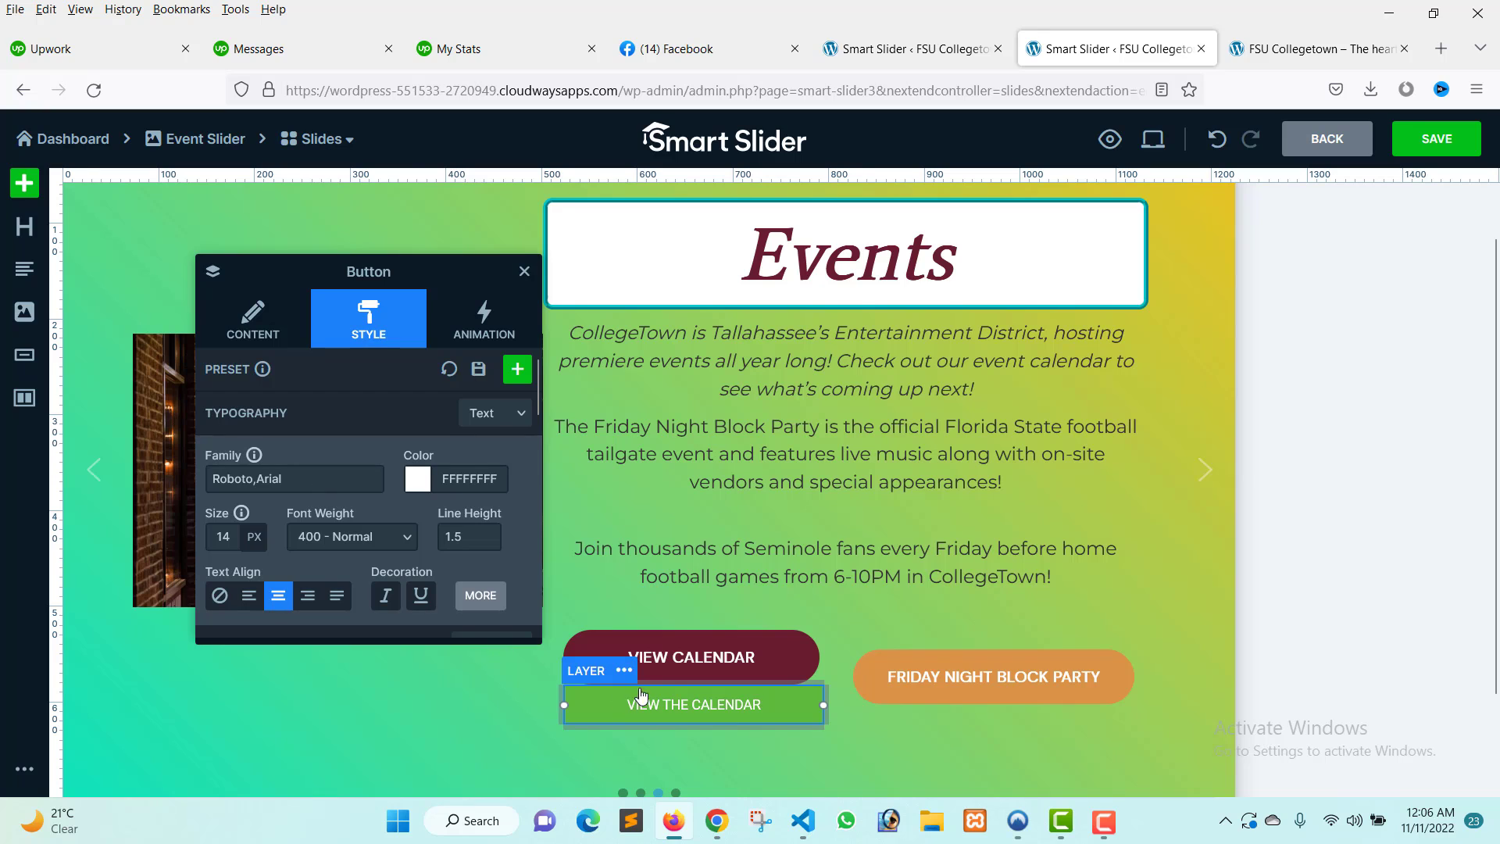
pyautogui.scroll(-2, 338, 541)
pyautogui.scroll(-7, 338, 541)
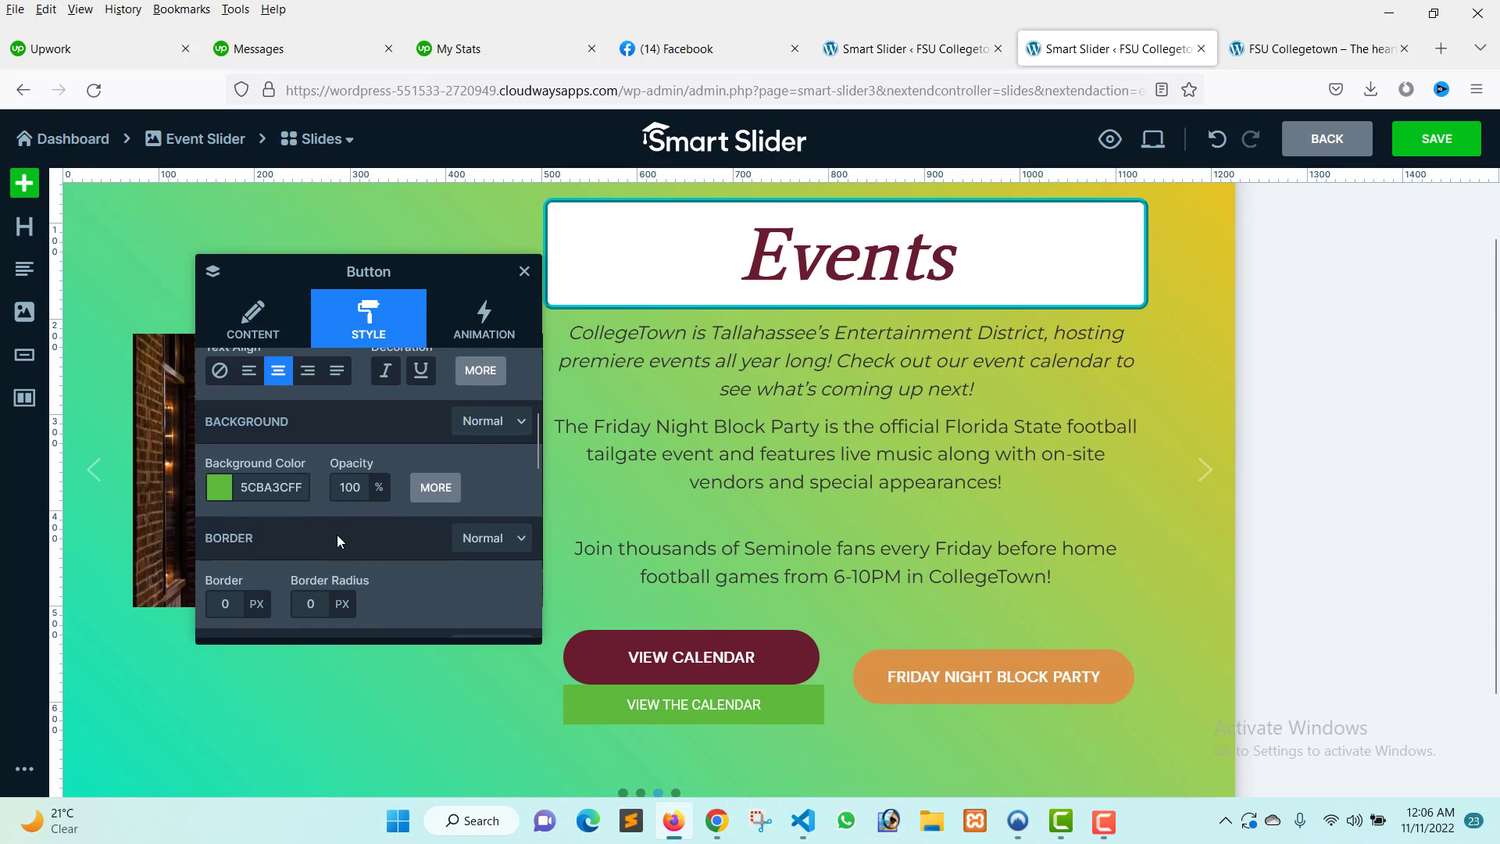
pyautogui.scroll(2, 339, 539)
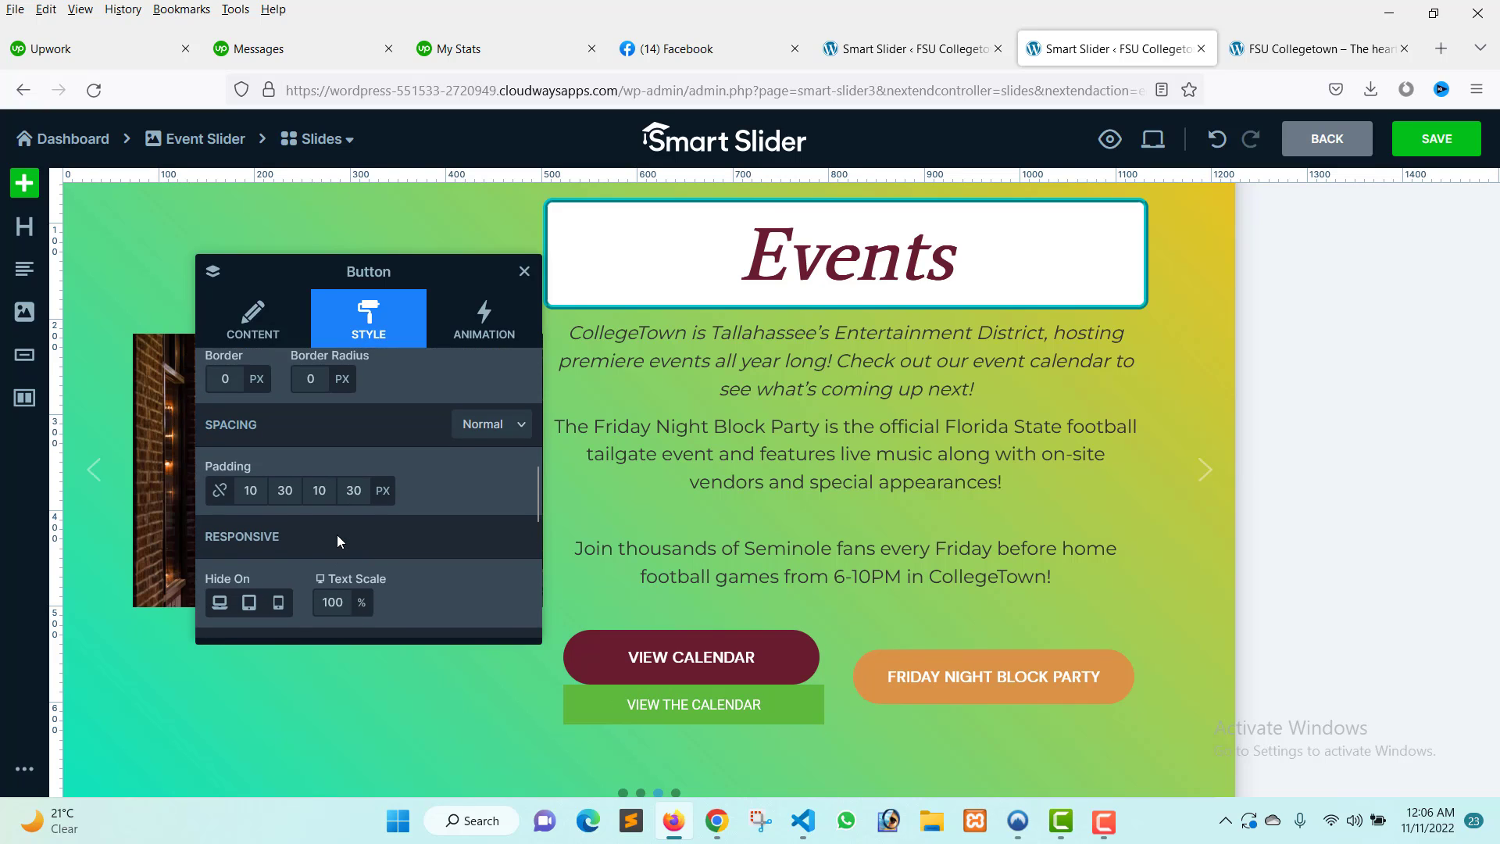
pyautogui.scroll(-6, 338, 539)
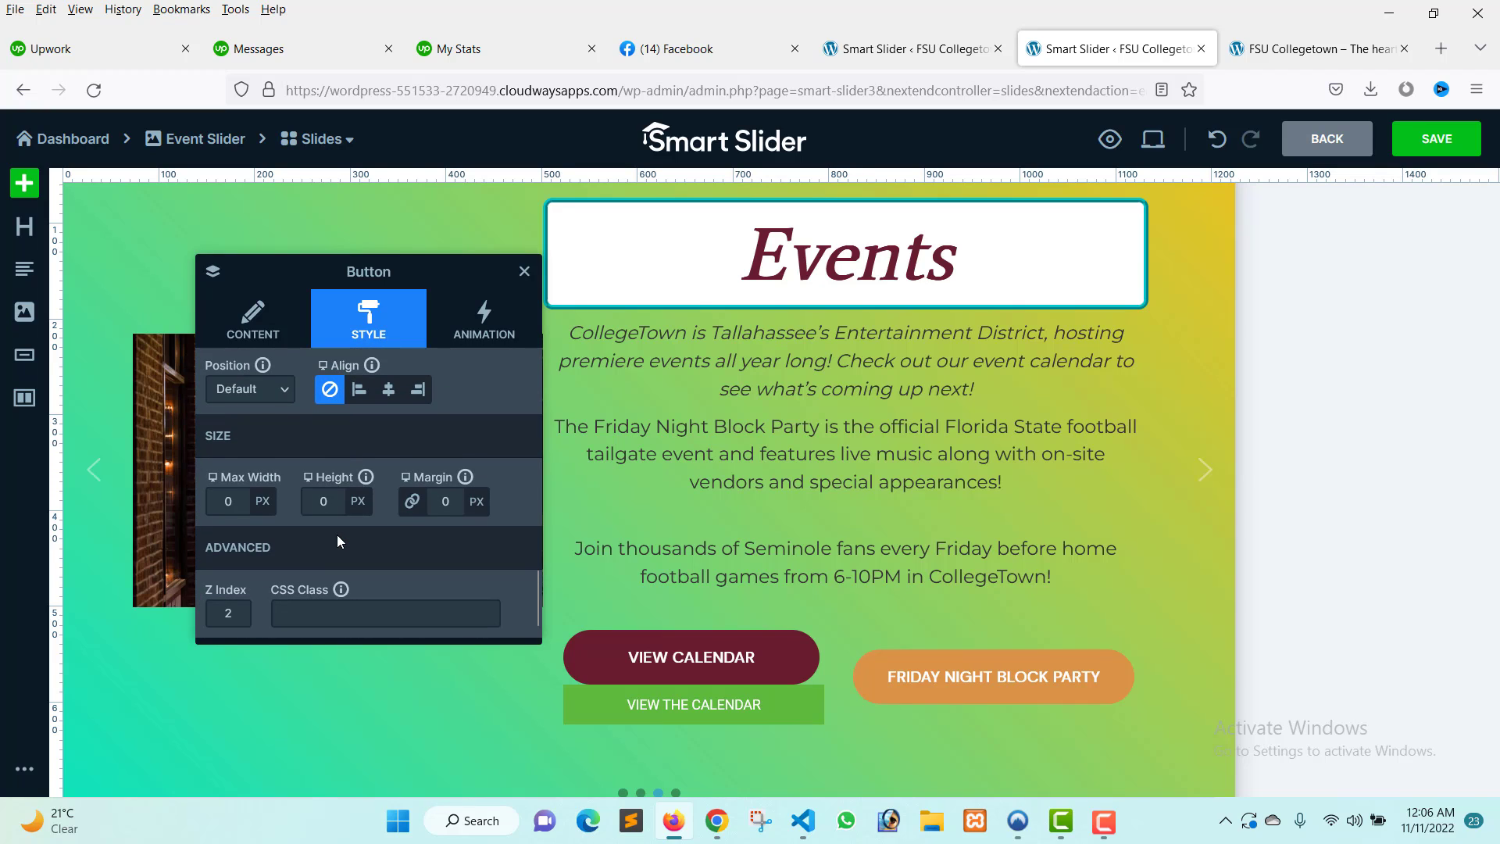
pyautogui.click(453, 504)
pyautogui.click(446, 575)
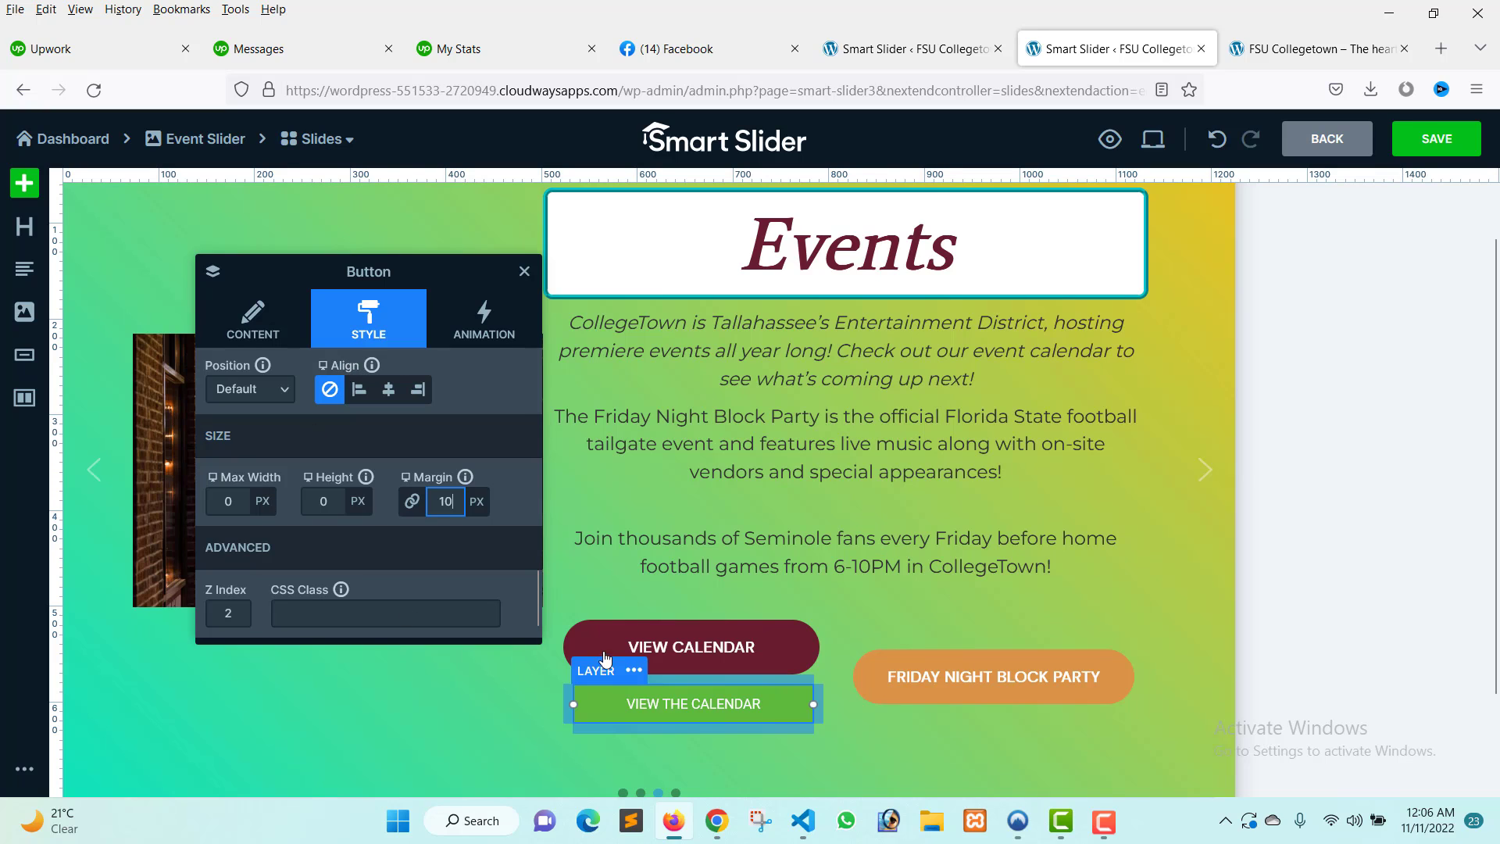
# Set the new button's background color to 591532FF using the color picker.
pyautogui.scroll(-5, 391, 480)
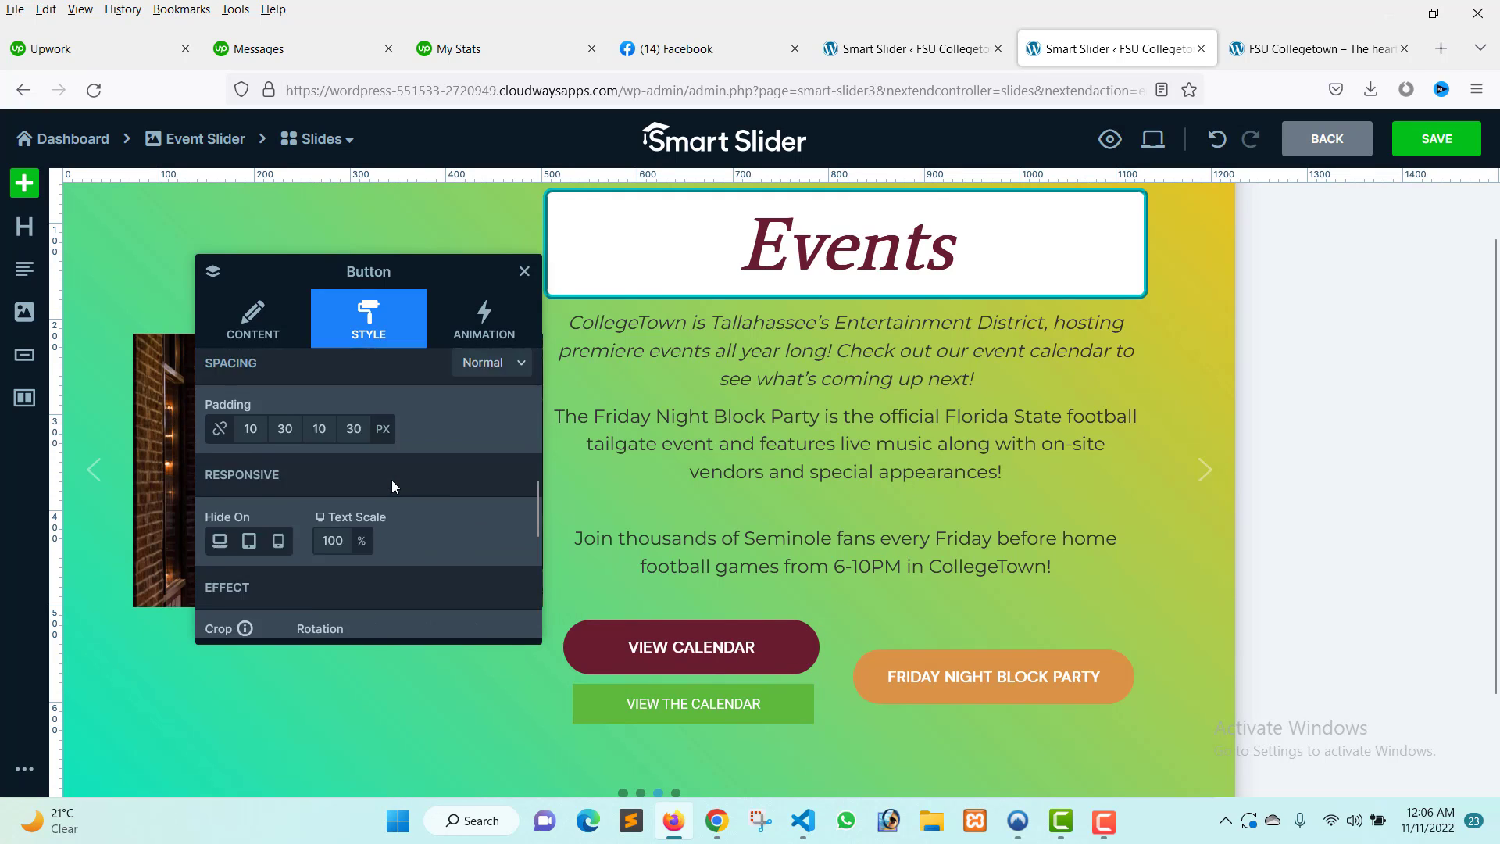
pyautogui.scroll(1, 392, 479)
pyautogui.scroll(5, 327, 456)
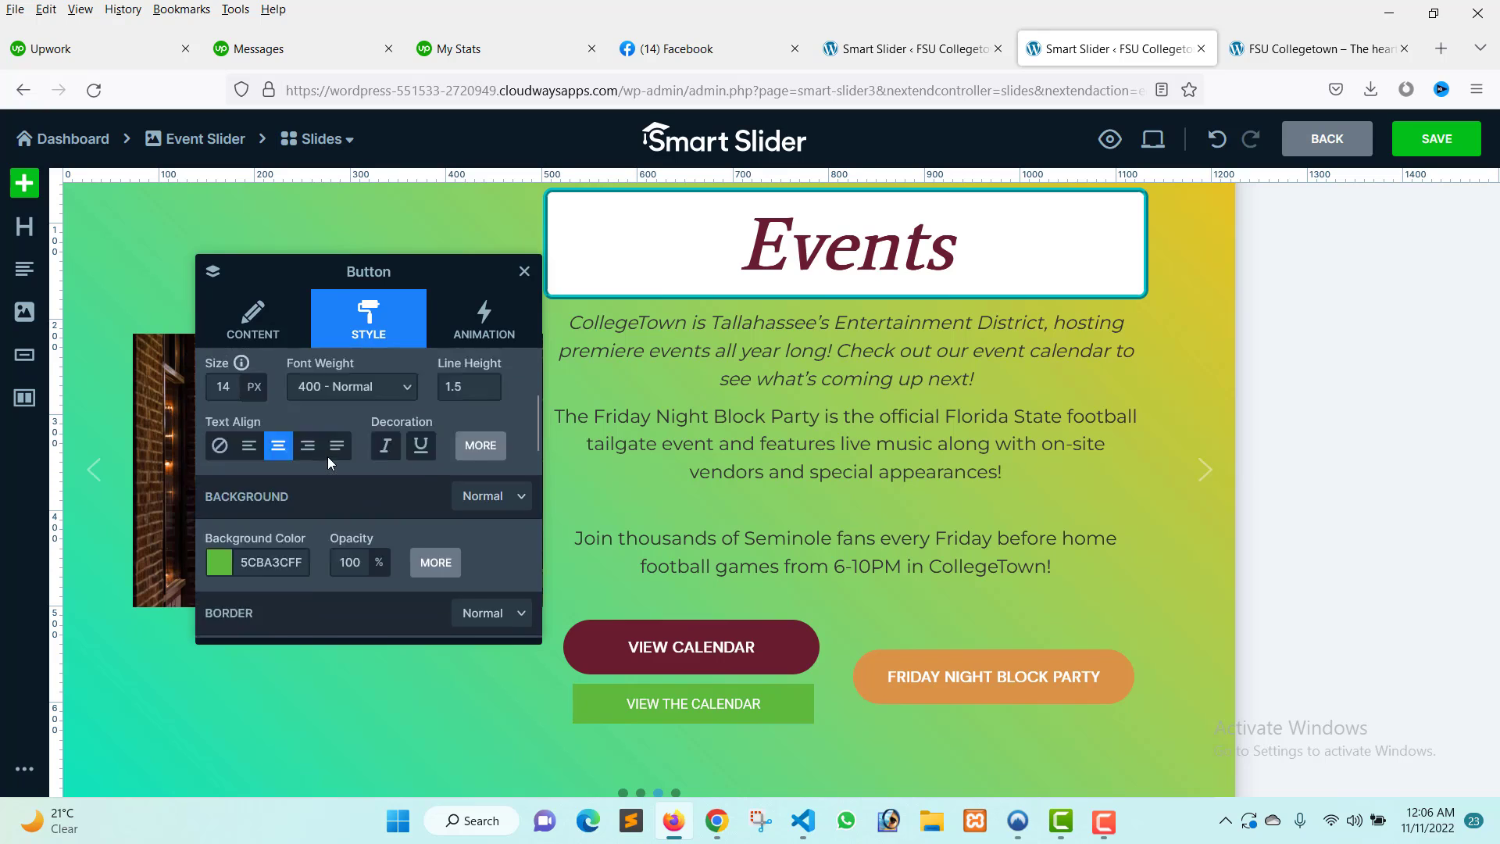
pyautogui.scroll(-3, 225, 606)
pyautogui.click(222, 378)
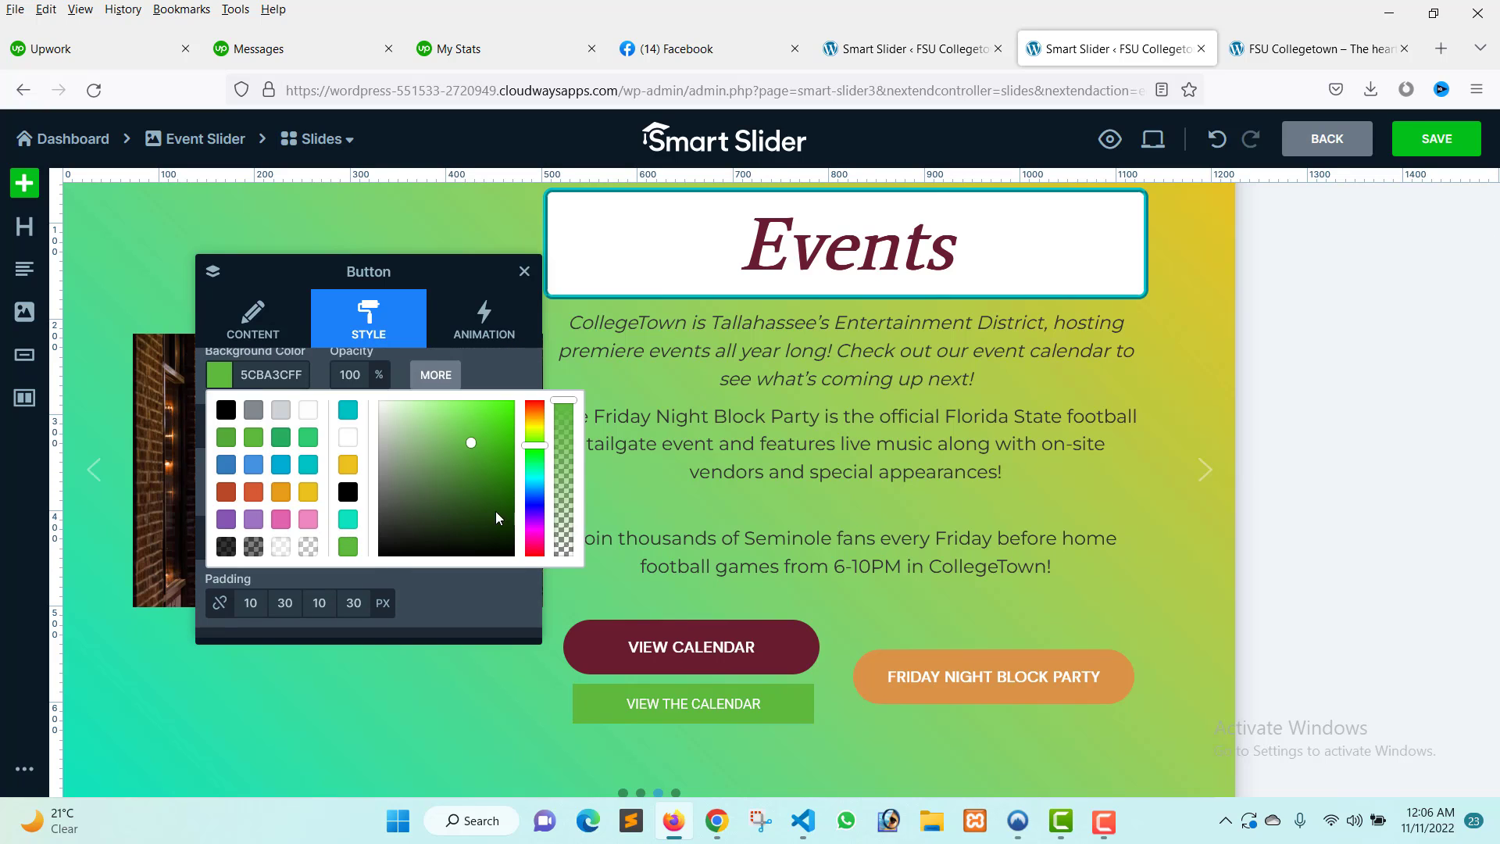
pyautogui.moveTo(539, 520)
pyautogui.mouseDown()
pyautogui.moveTo(540, 542)
pyautogui.moveTo(515, 507)
pyautogui.mouseUp()
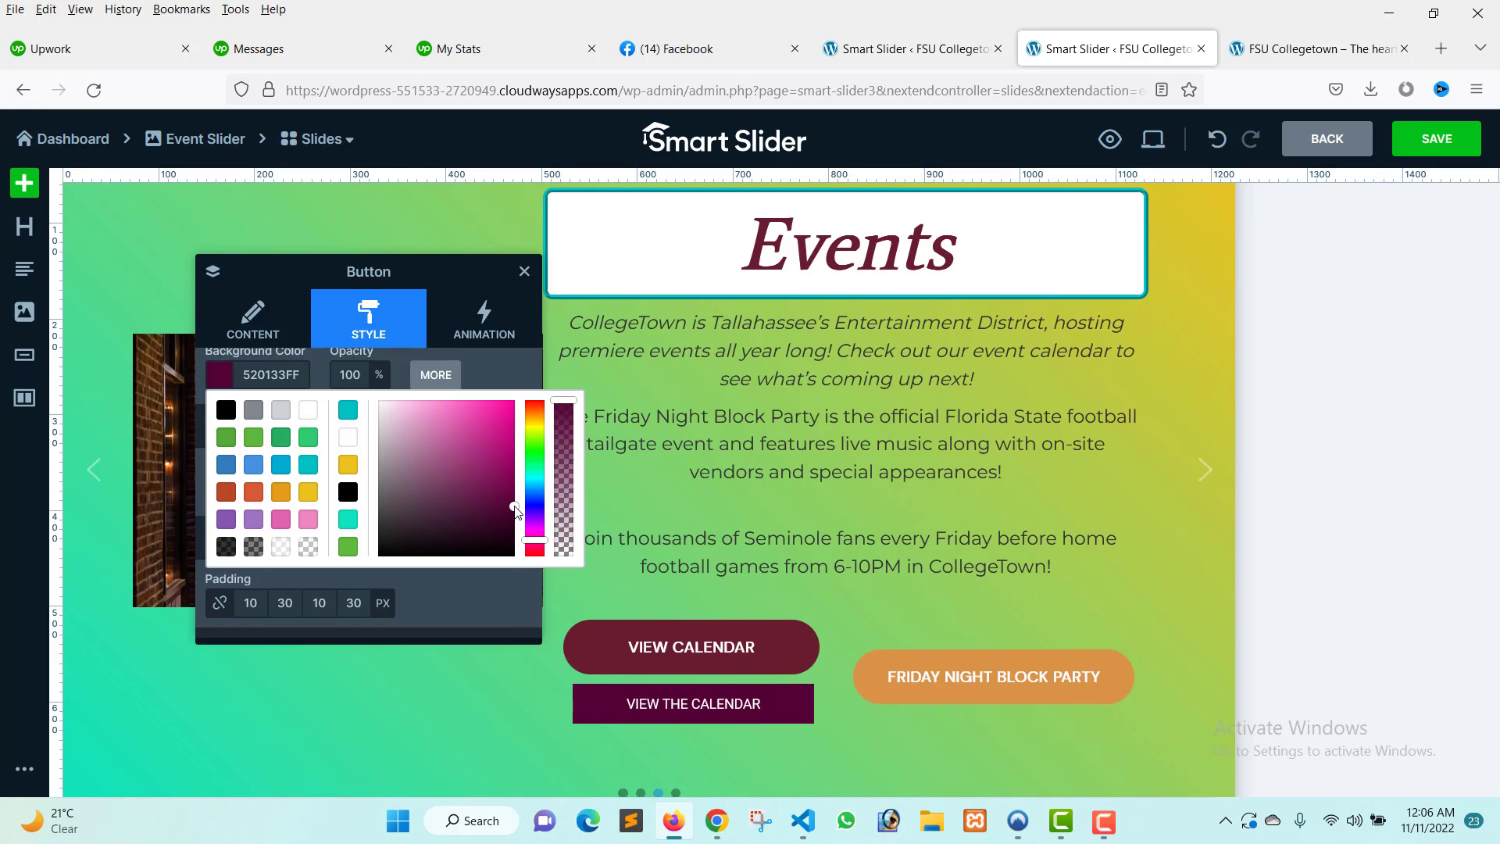
pyautogui.click(485, 503)
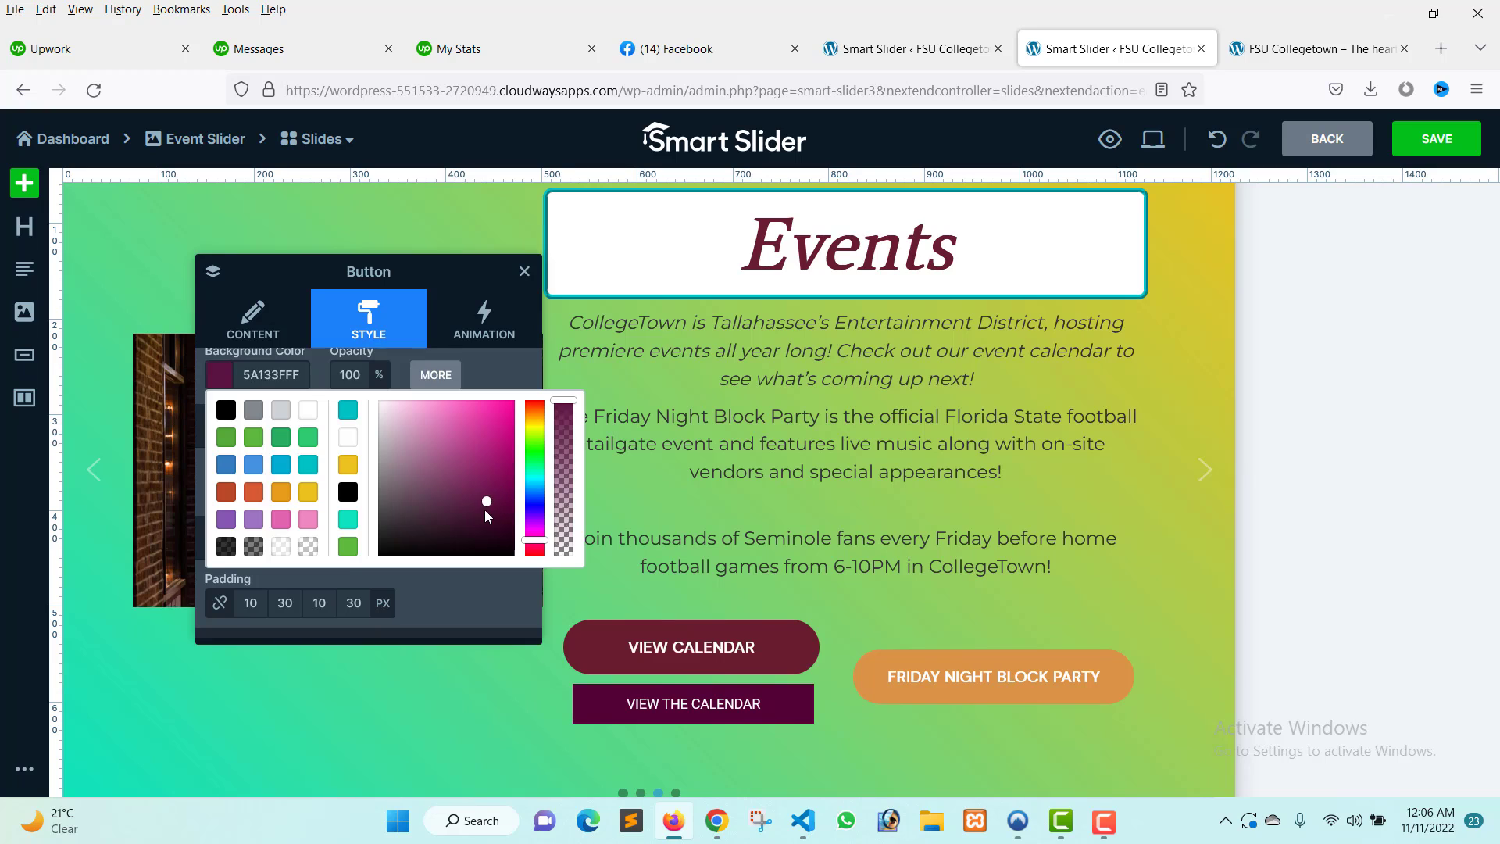
pyautogui.moveTo(537, 528); pyautogui.dragTo(483, 503)
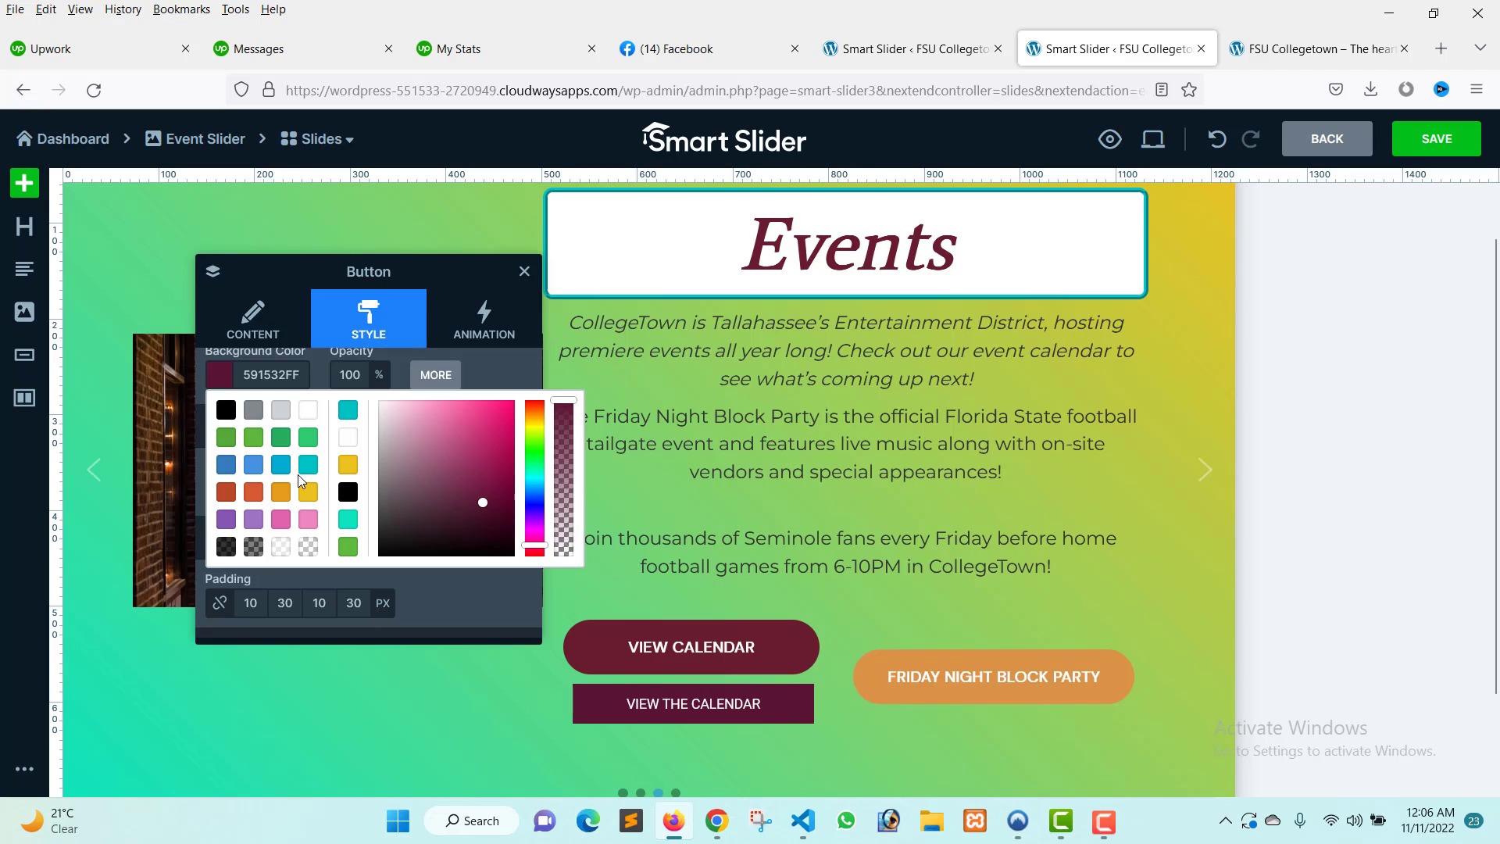
pyautogui.click(330, 318)
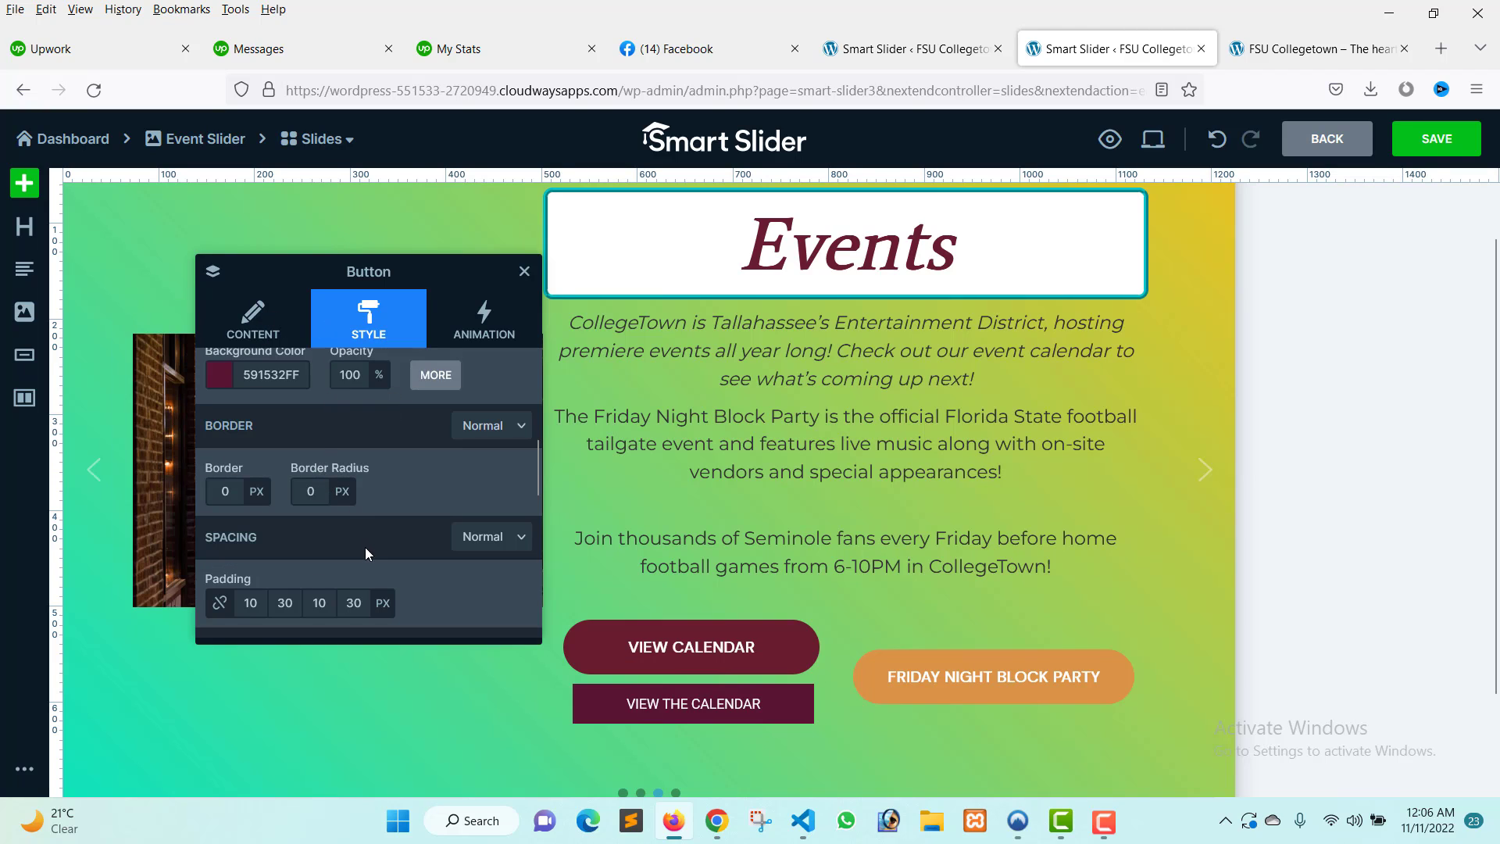
# Set the button's top and bottom padding to 20 px.
pyautogui.click(250, 602)
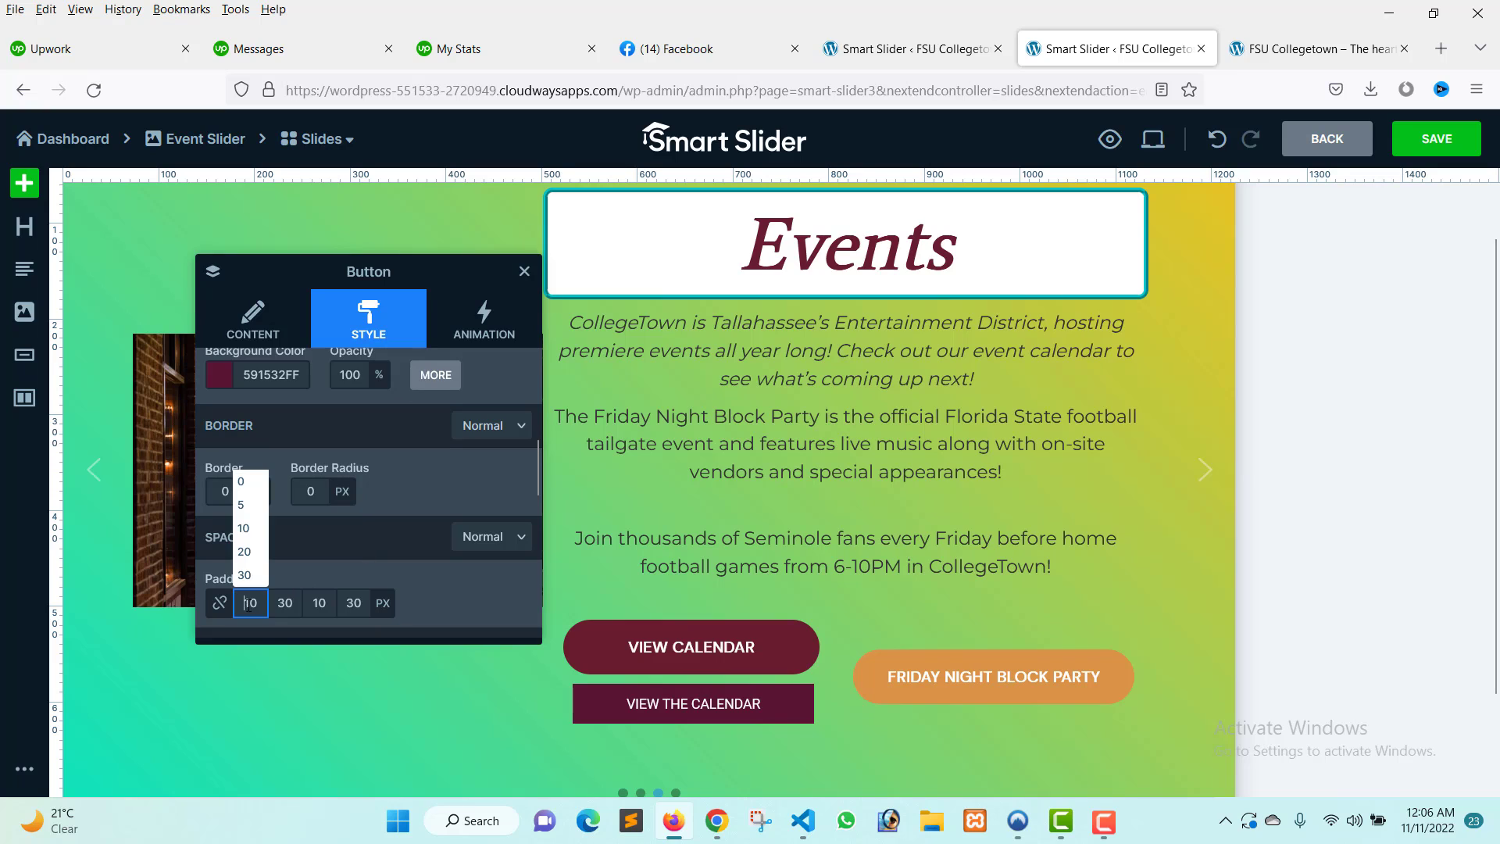
pyautogui.click(245, 552)
pyautogui.click(320, 602)
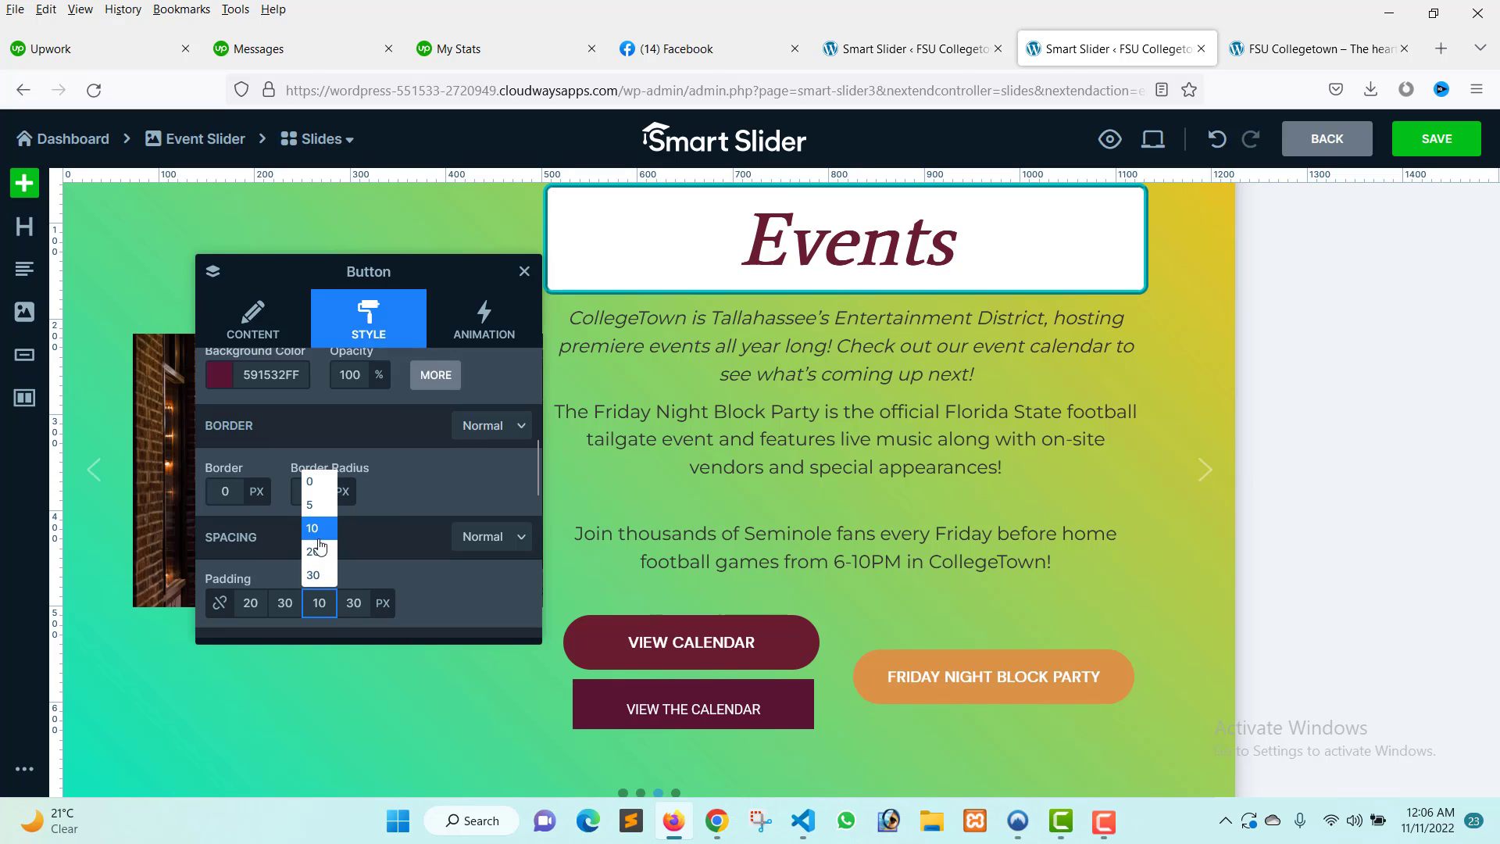
pyautogui.click(320, 550)
# Set the button's font size to 18 px.
pyautogui.scroll(-3, 763, 665)
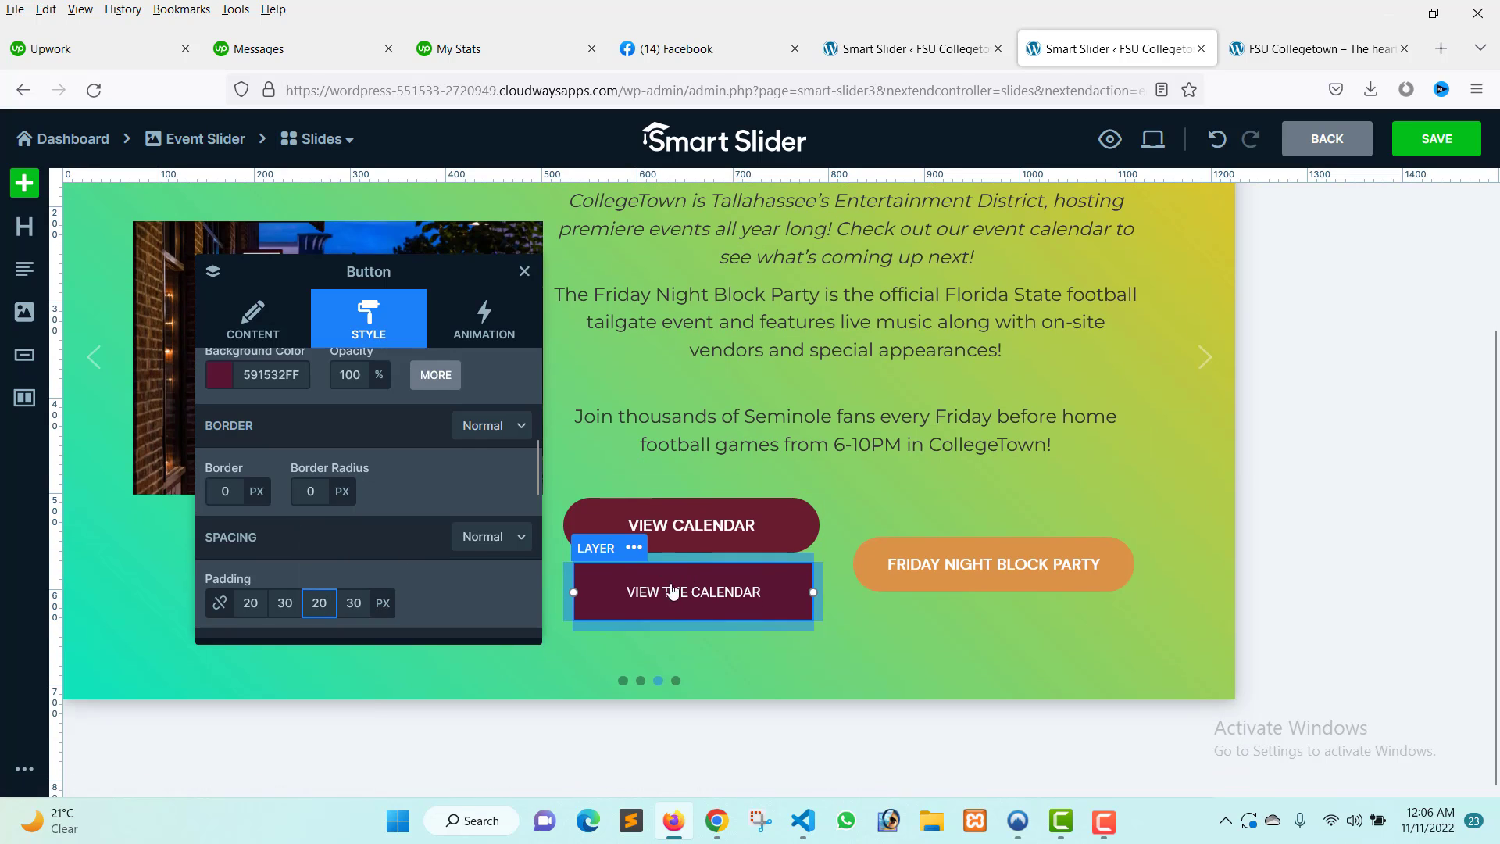
pyautogui.scroll(3, 336, 554)
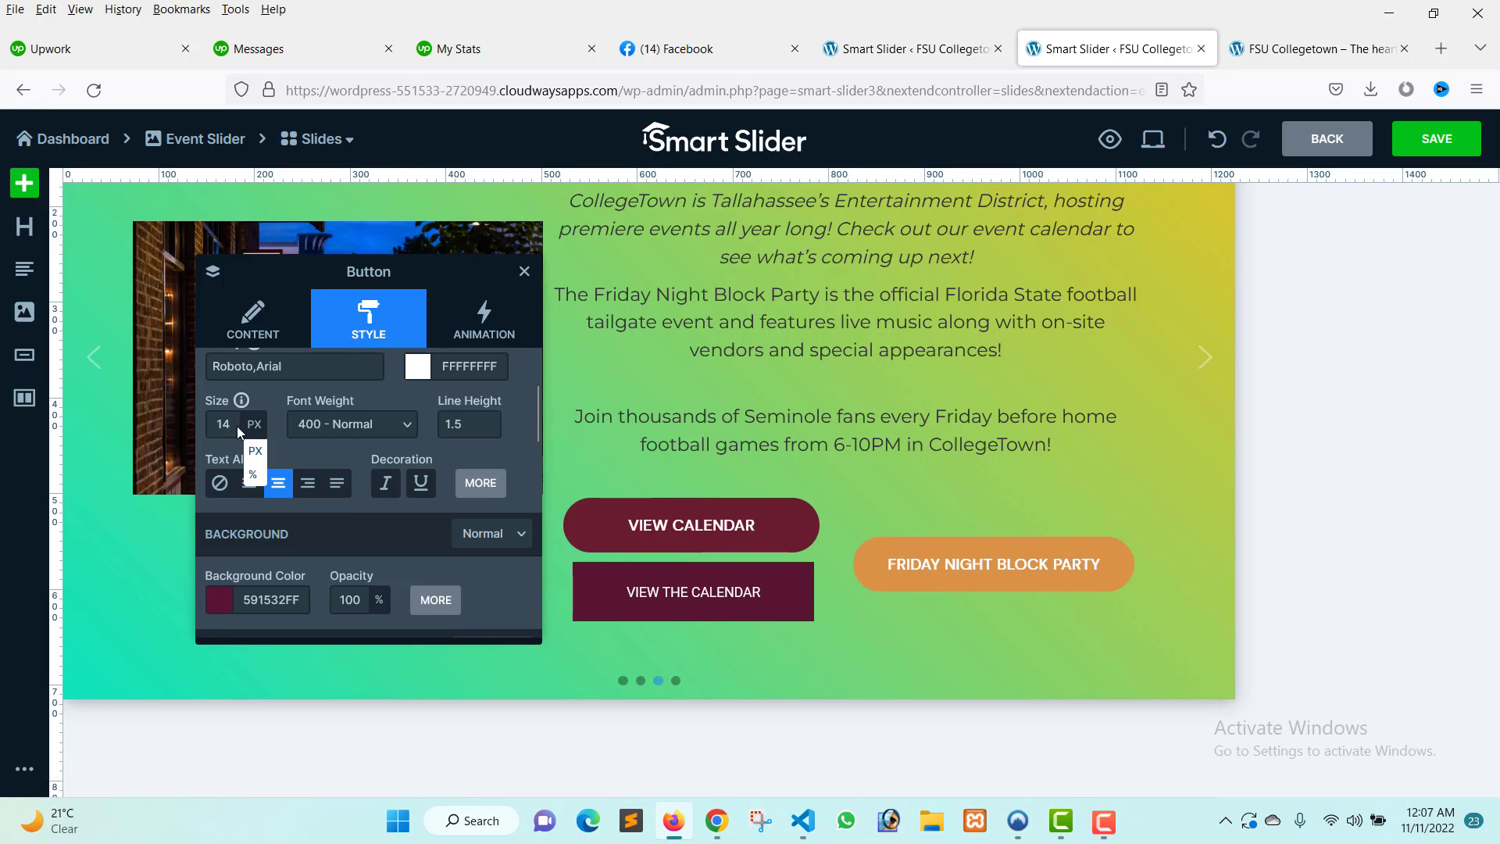
pyautogui.click(223, 424)
pyautogui.moveTo(221, 459); pyautogui.dragTo(221, 458)
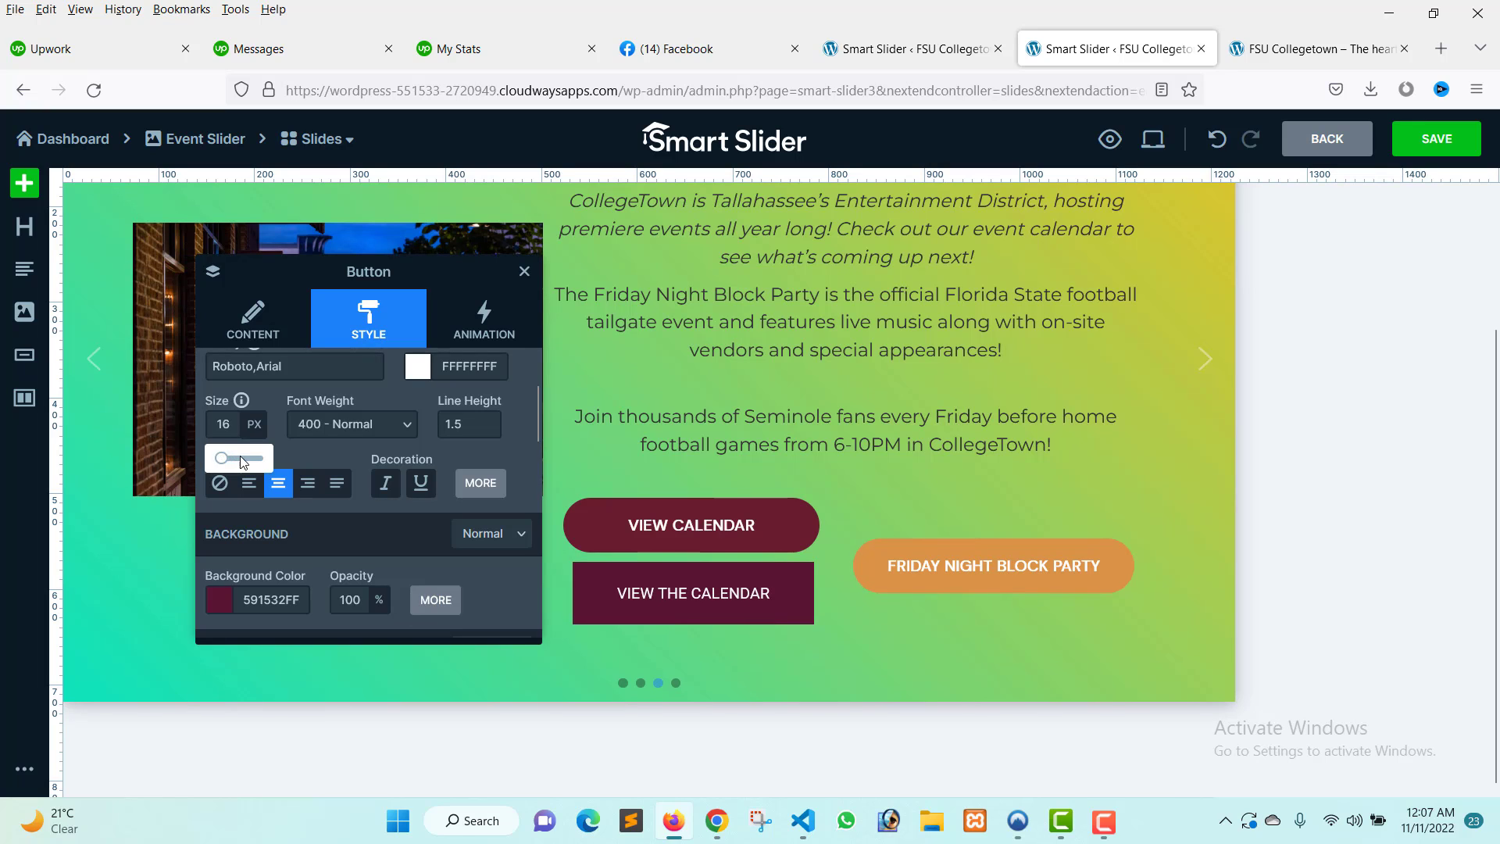
pyautogui.moveTo(225, 435)
pyautogui.moveTo(224, 456); pyautogui.dragTo(222, 454)
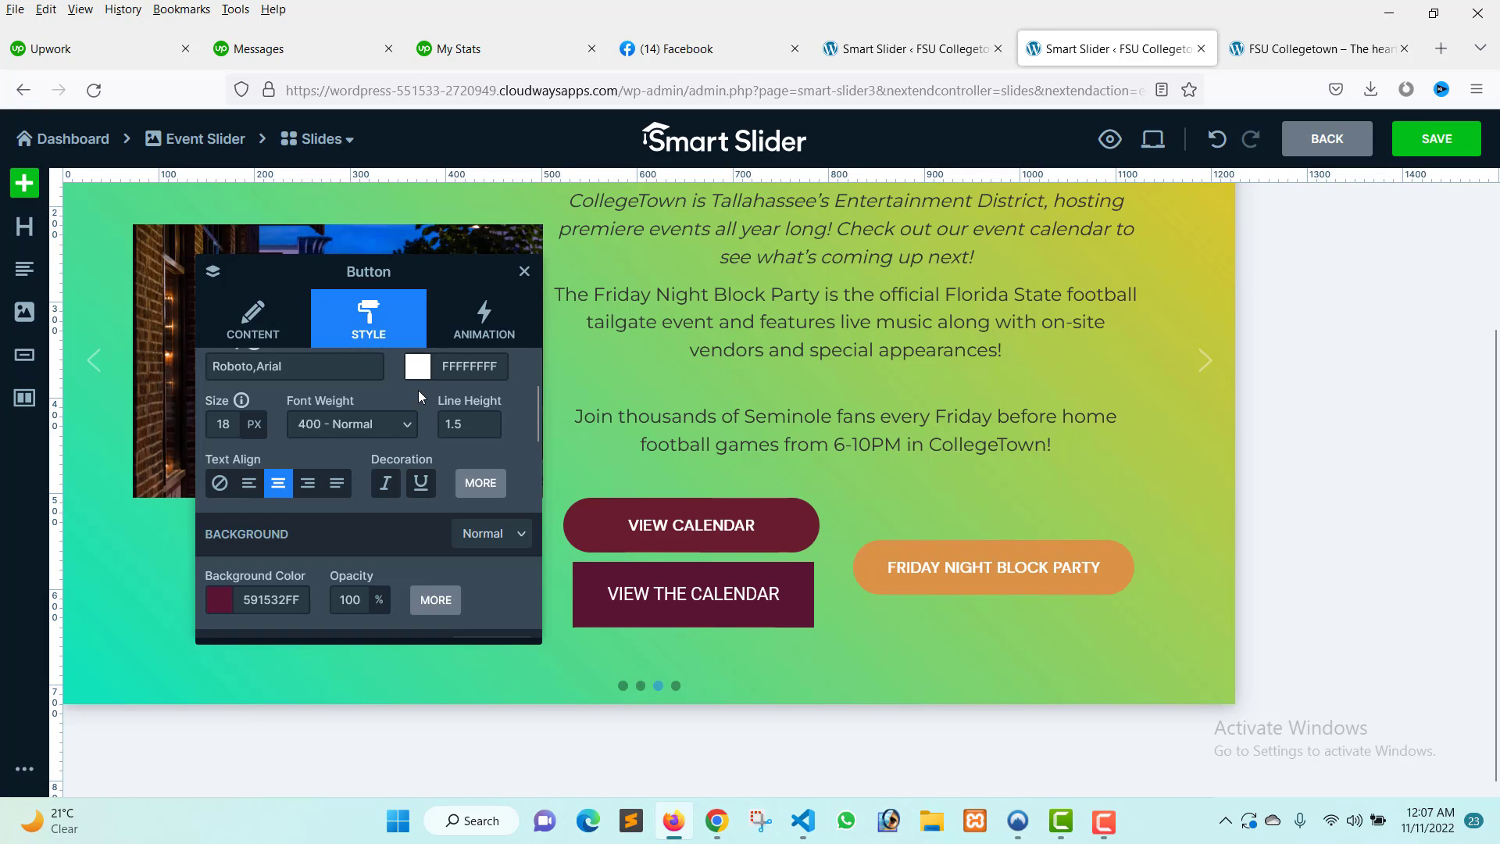
# Set the button's border radius to 50 px.
pyautogui.scroll(-5, 342, 531)
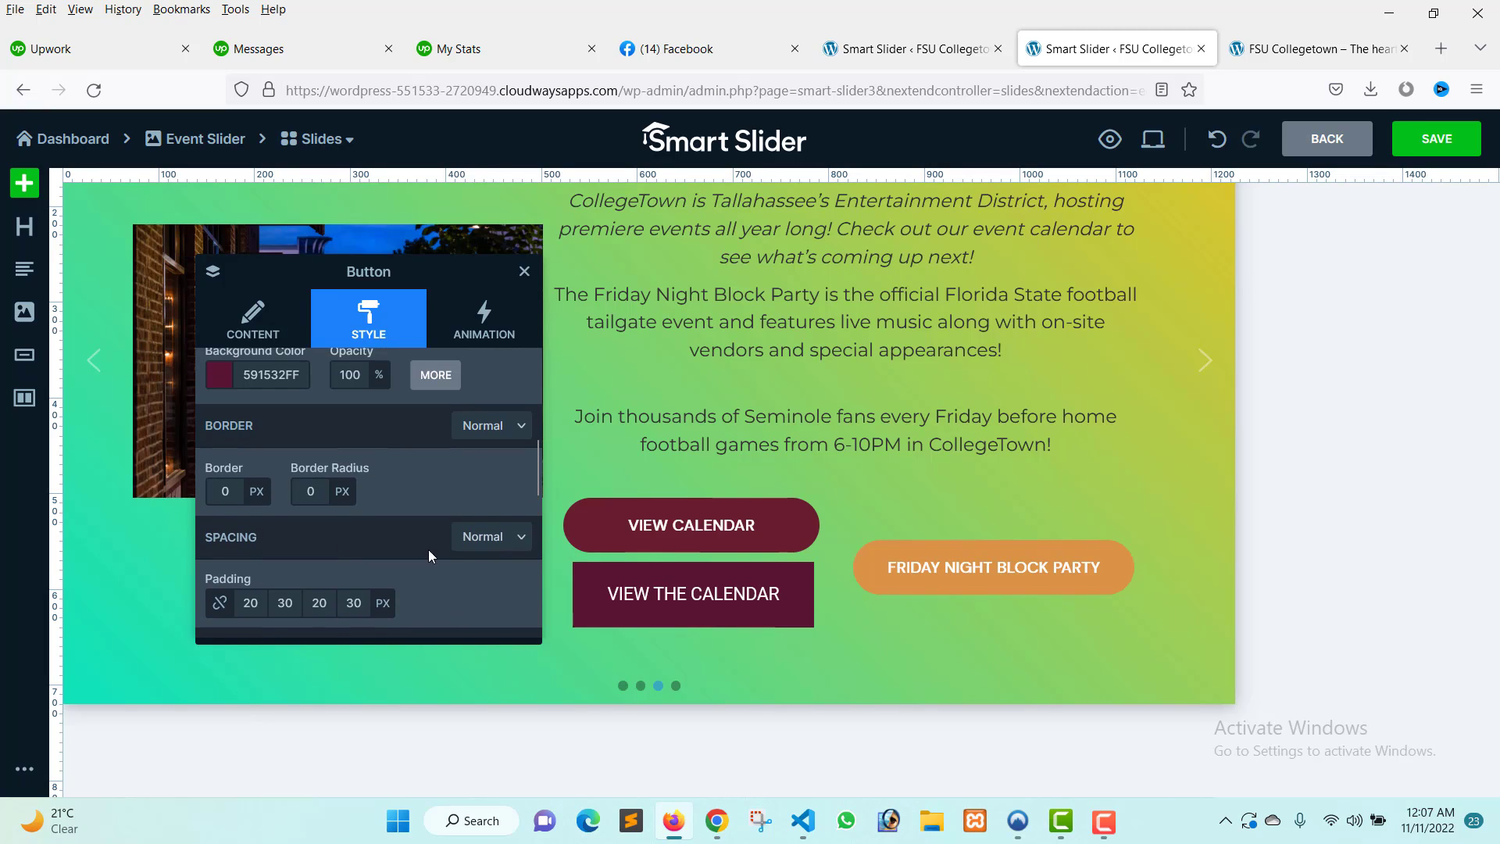
pyautogui.scroll(-3, 378, 534)
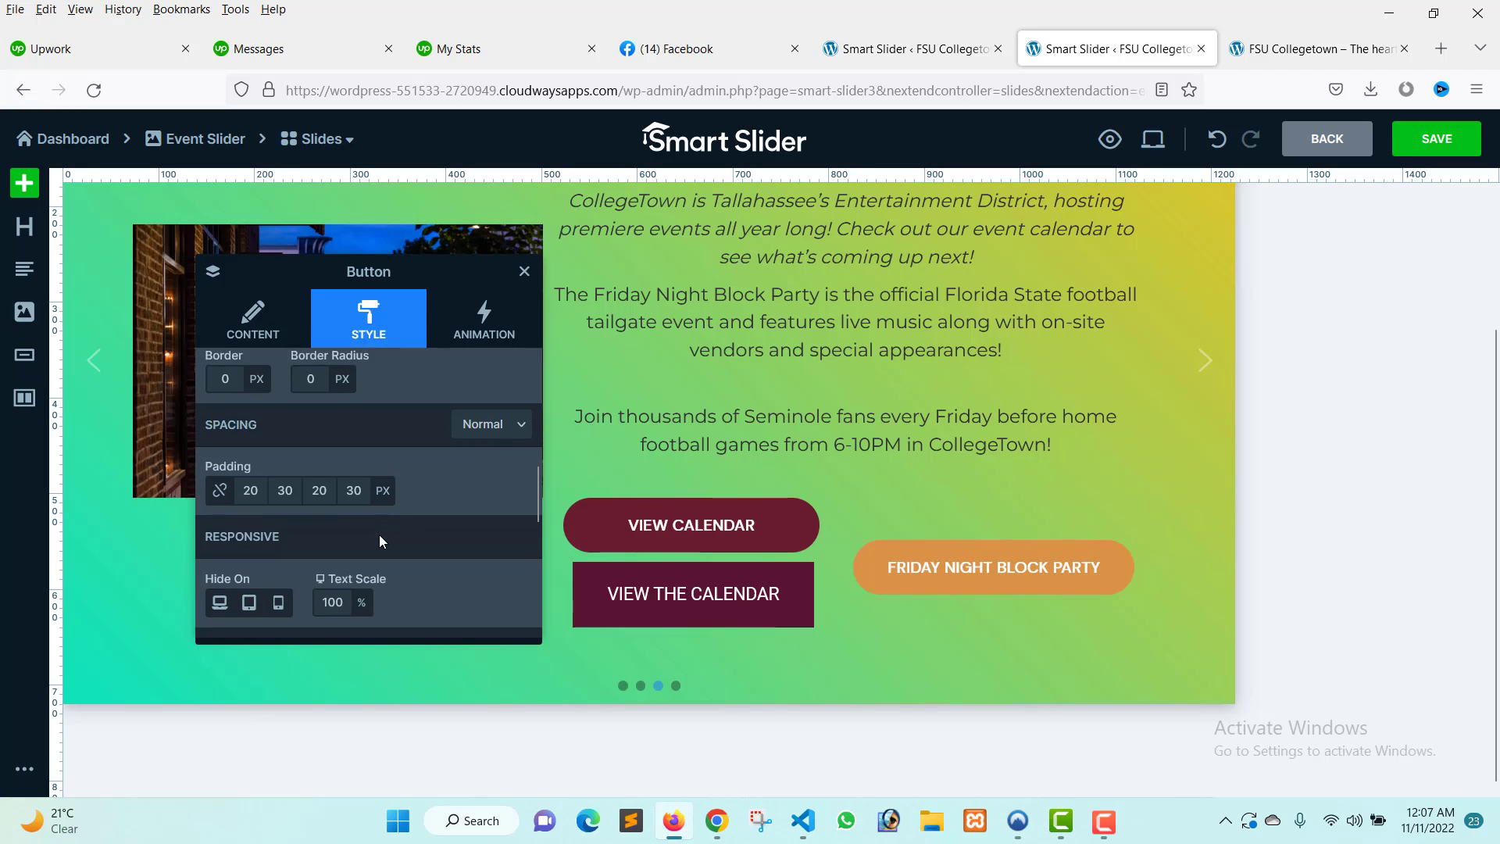
pyautogui.scroll(-4, 378, 537)
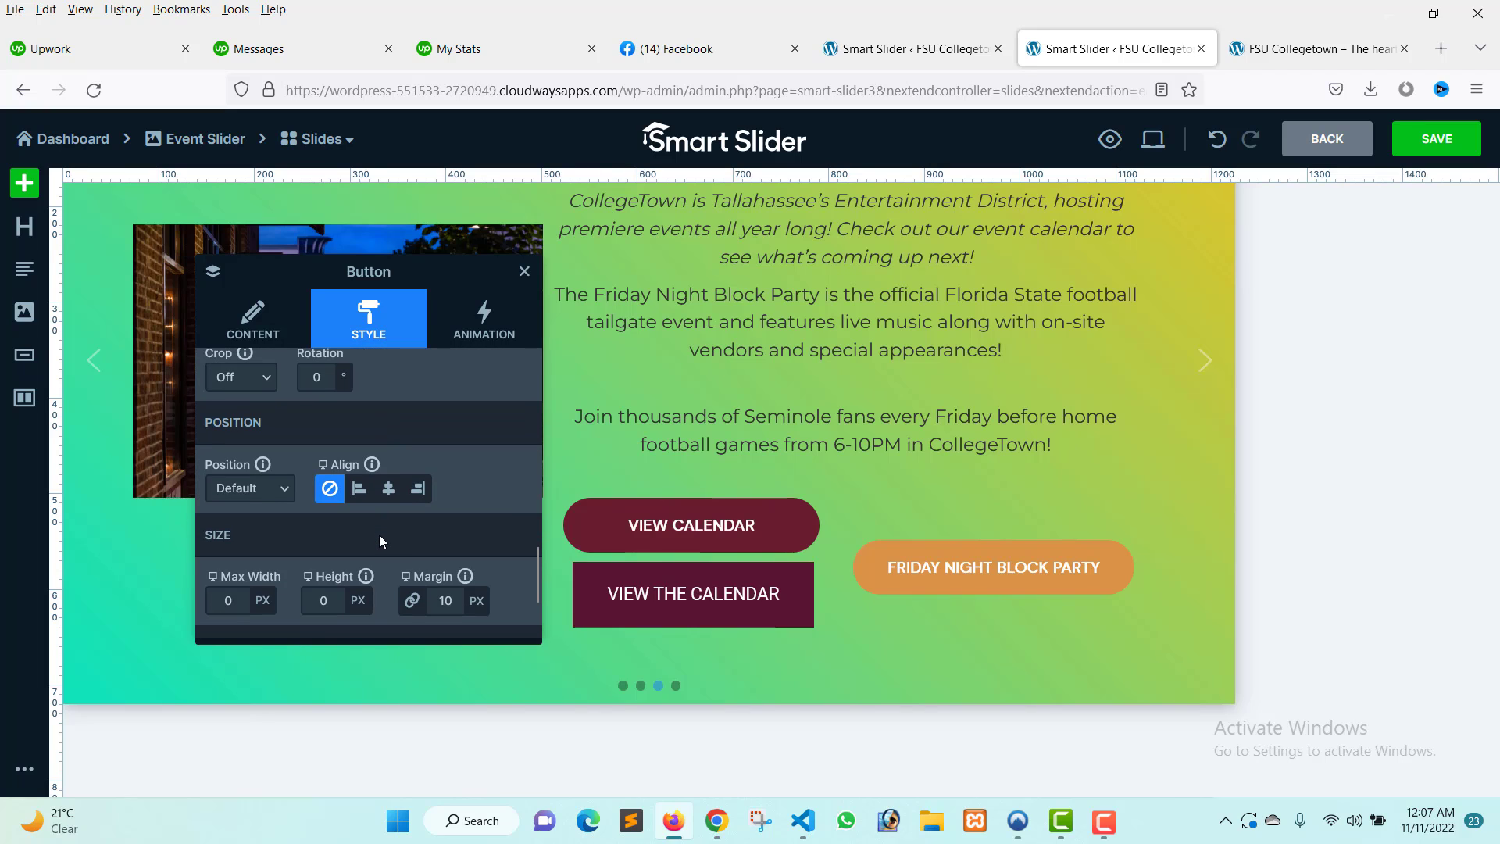
pyautogui.scroll(-1, 378, 541)
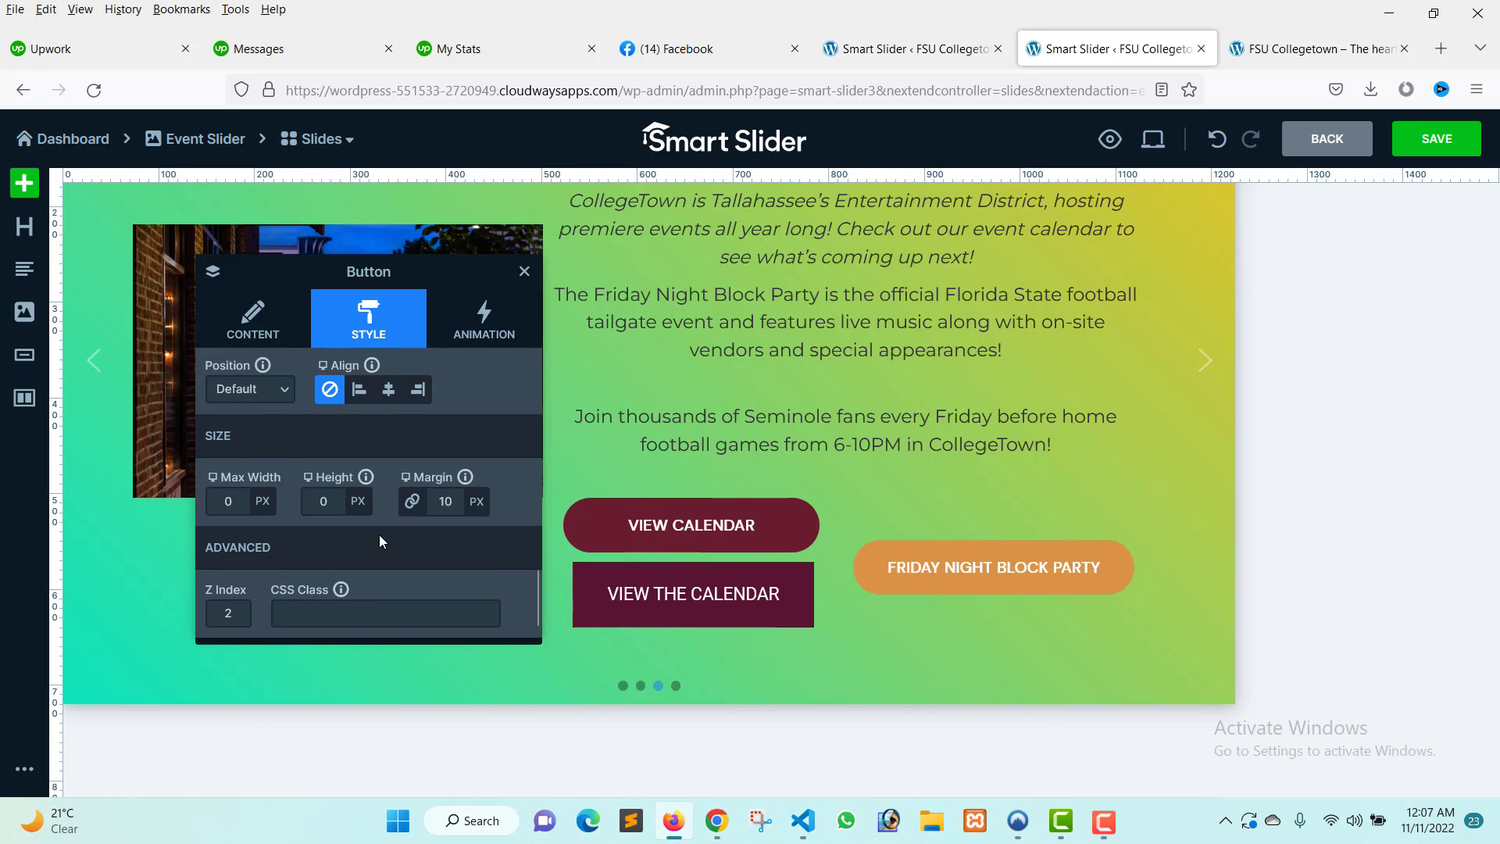
pyautogui.scroll(4, 380, 537)
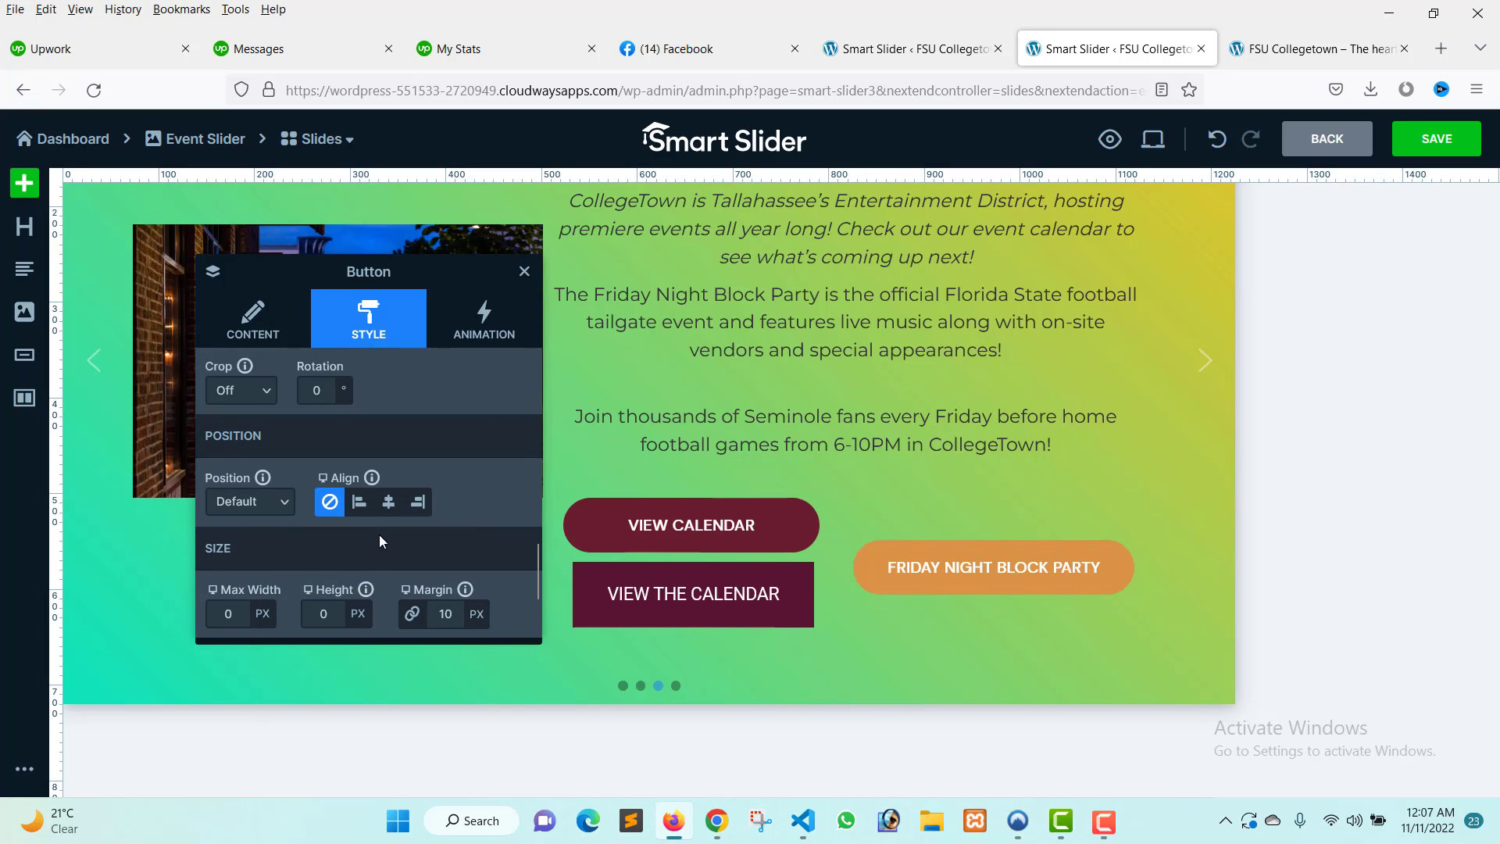
pyautogui.scroll(3, 378, 534)
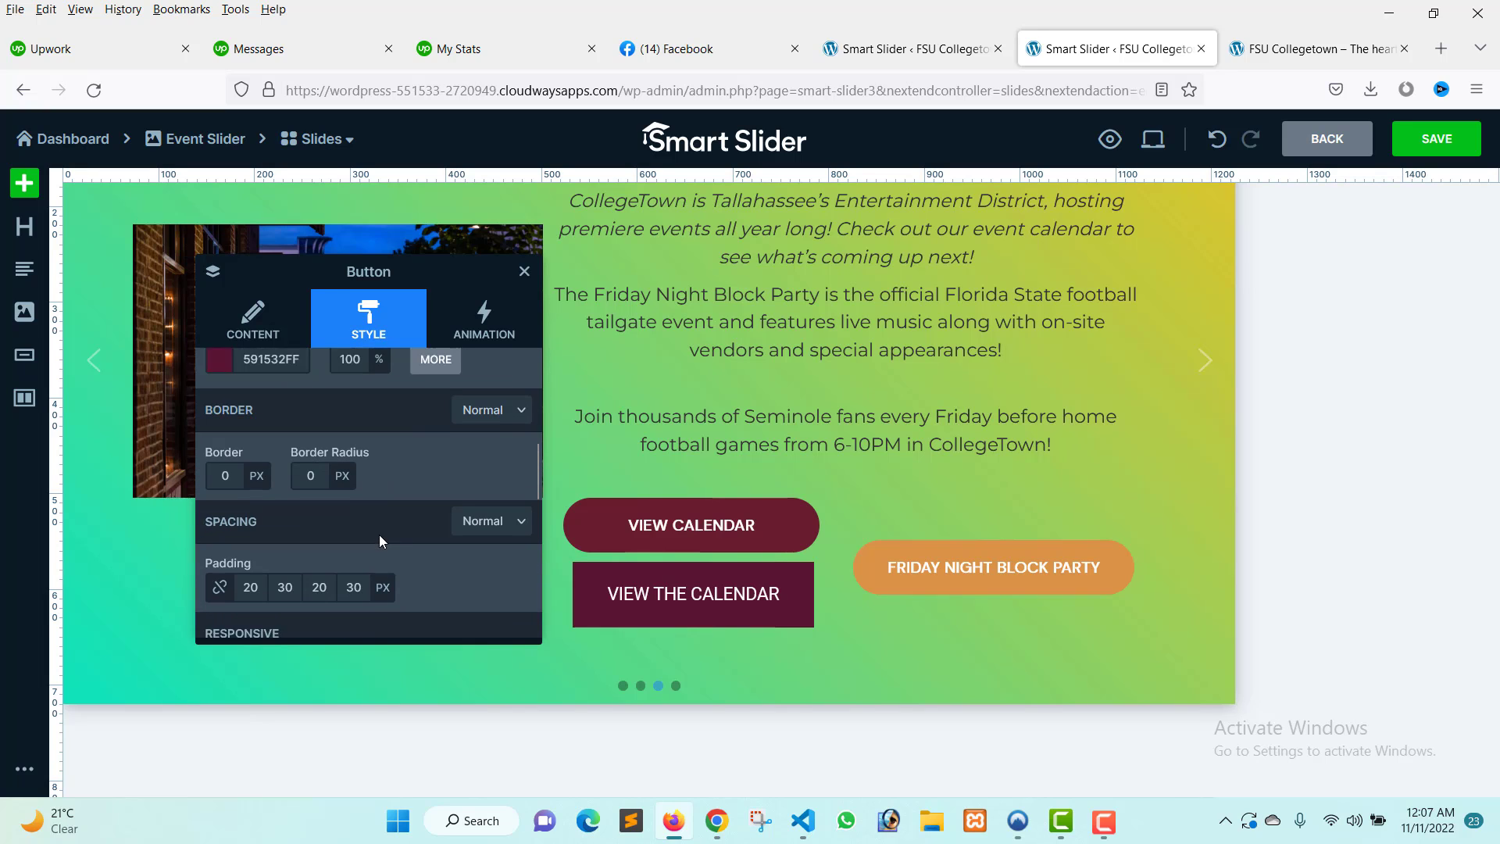
pyautogui.click(324, 502)
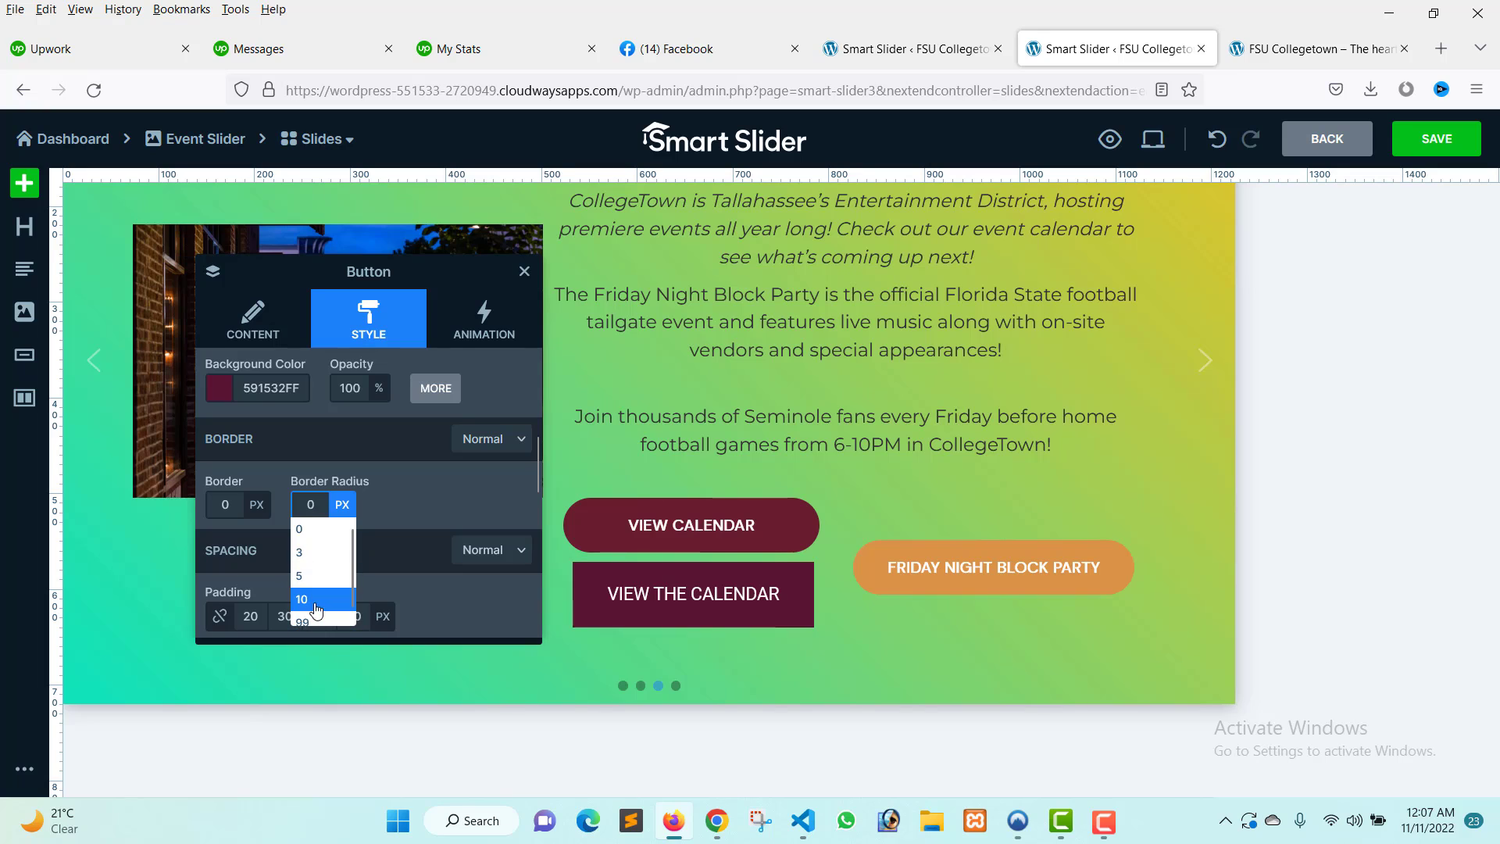
pyautogui.click(316, 601)
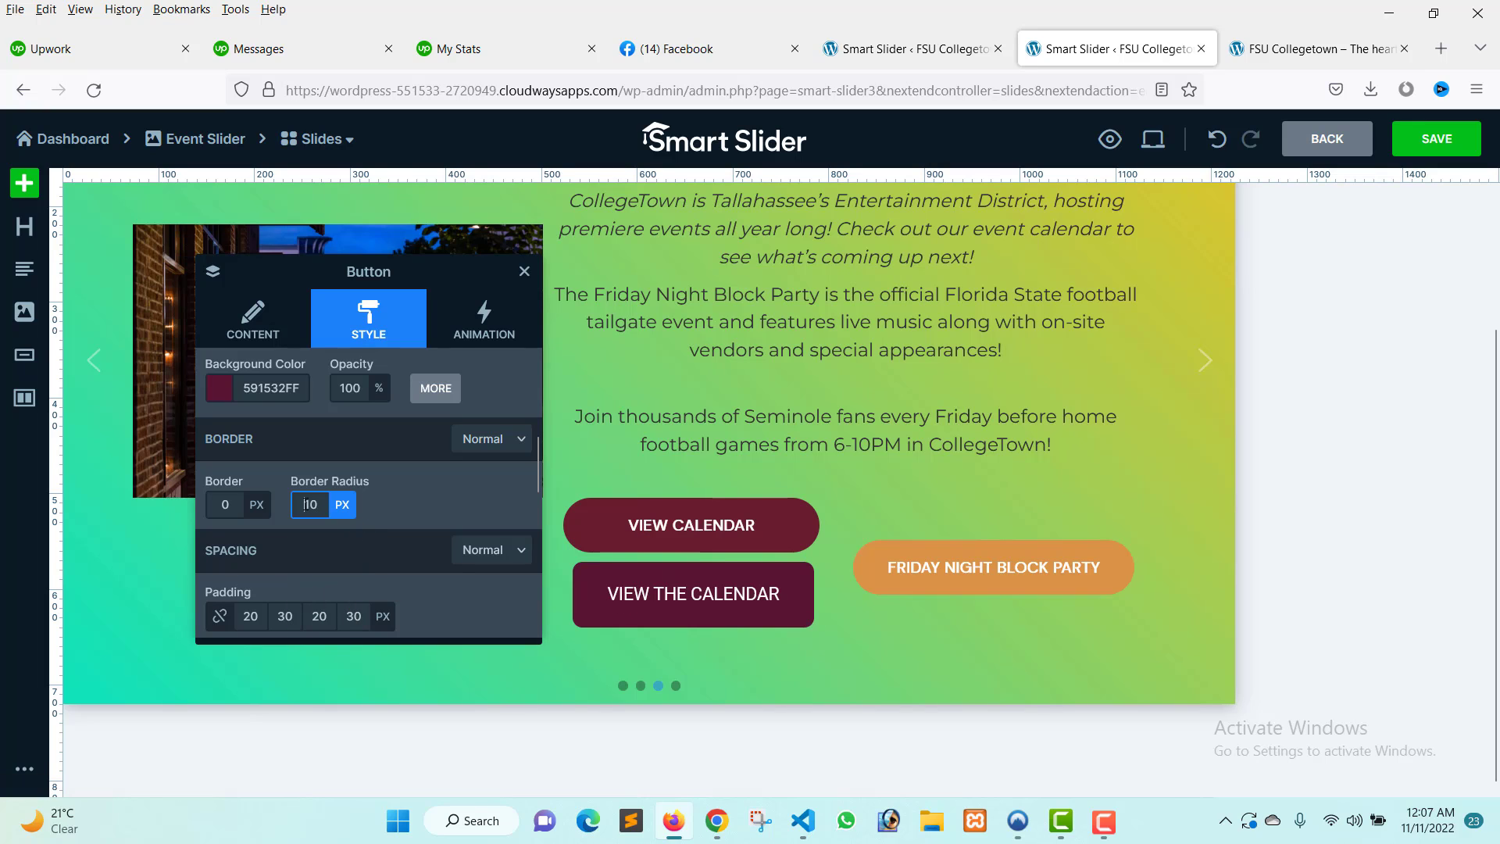
pyautogui.click(306, 504)
pyautogui.write('50')
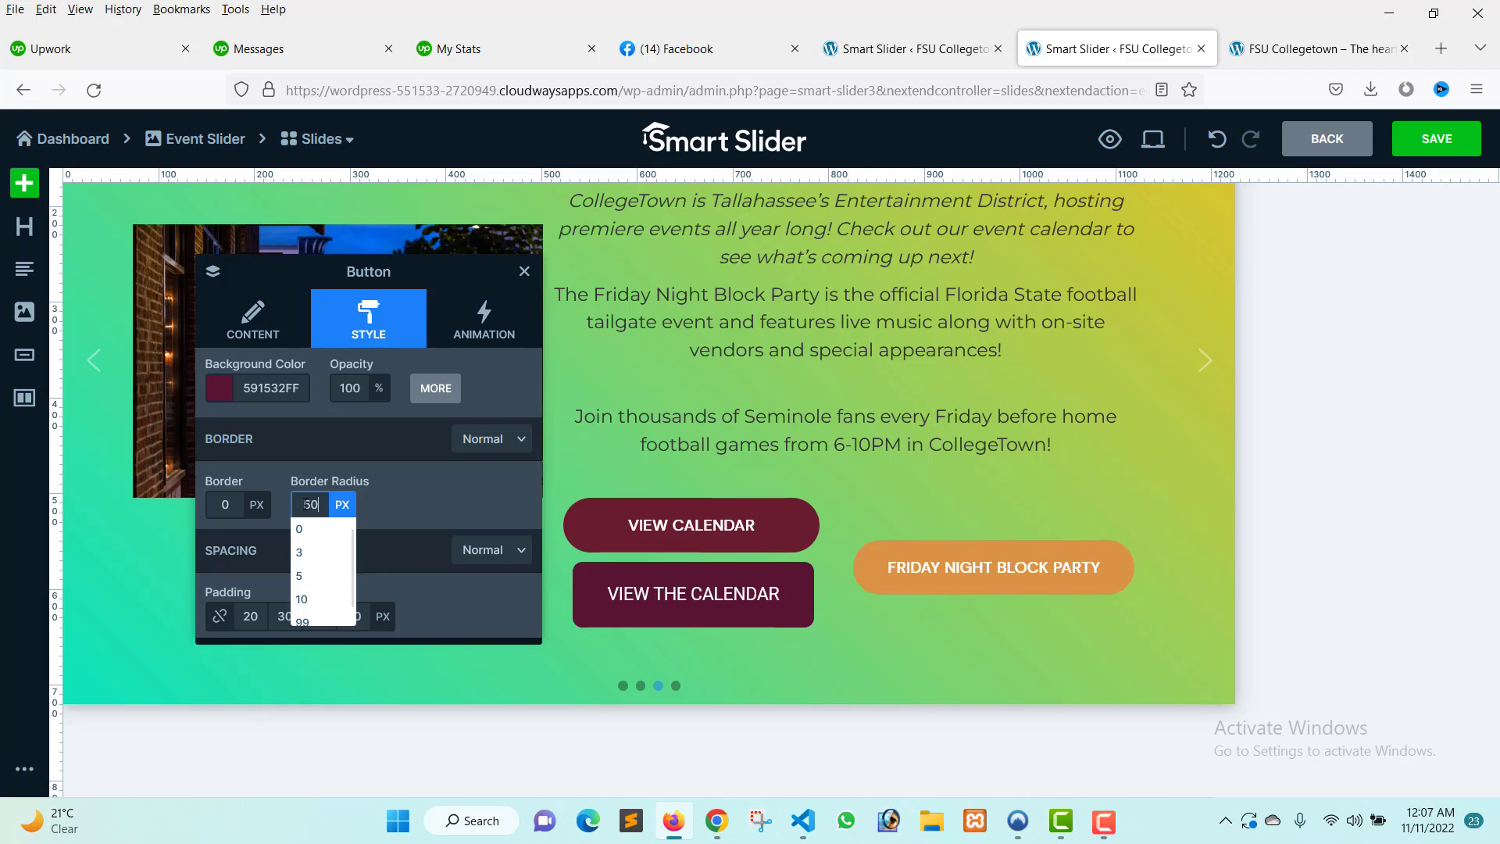
pyautogui.click(442, 498)
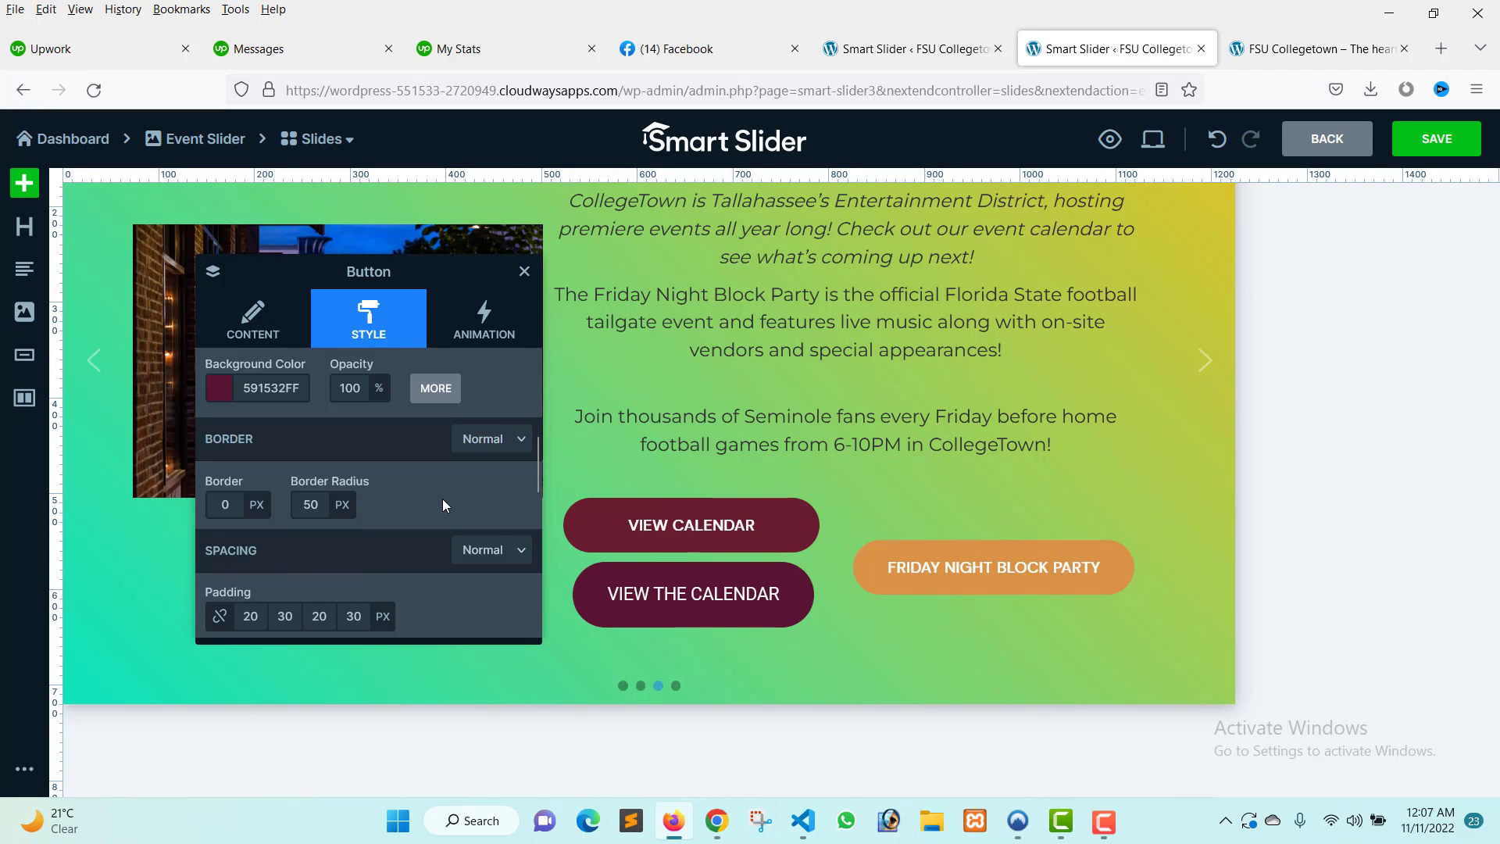
# Set the button's font weight to 600 - Semi bold.
pyautogui.click(703, 624)
pyautogui.scroll(3, 290, 492)
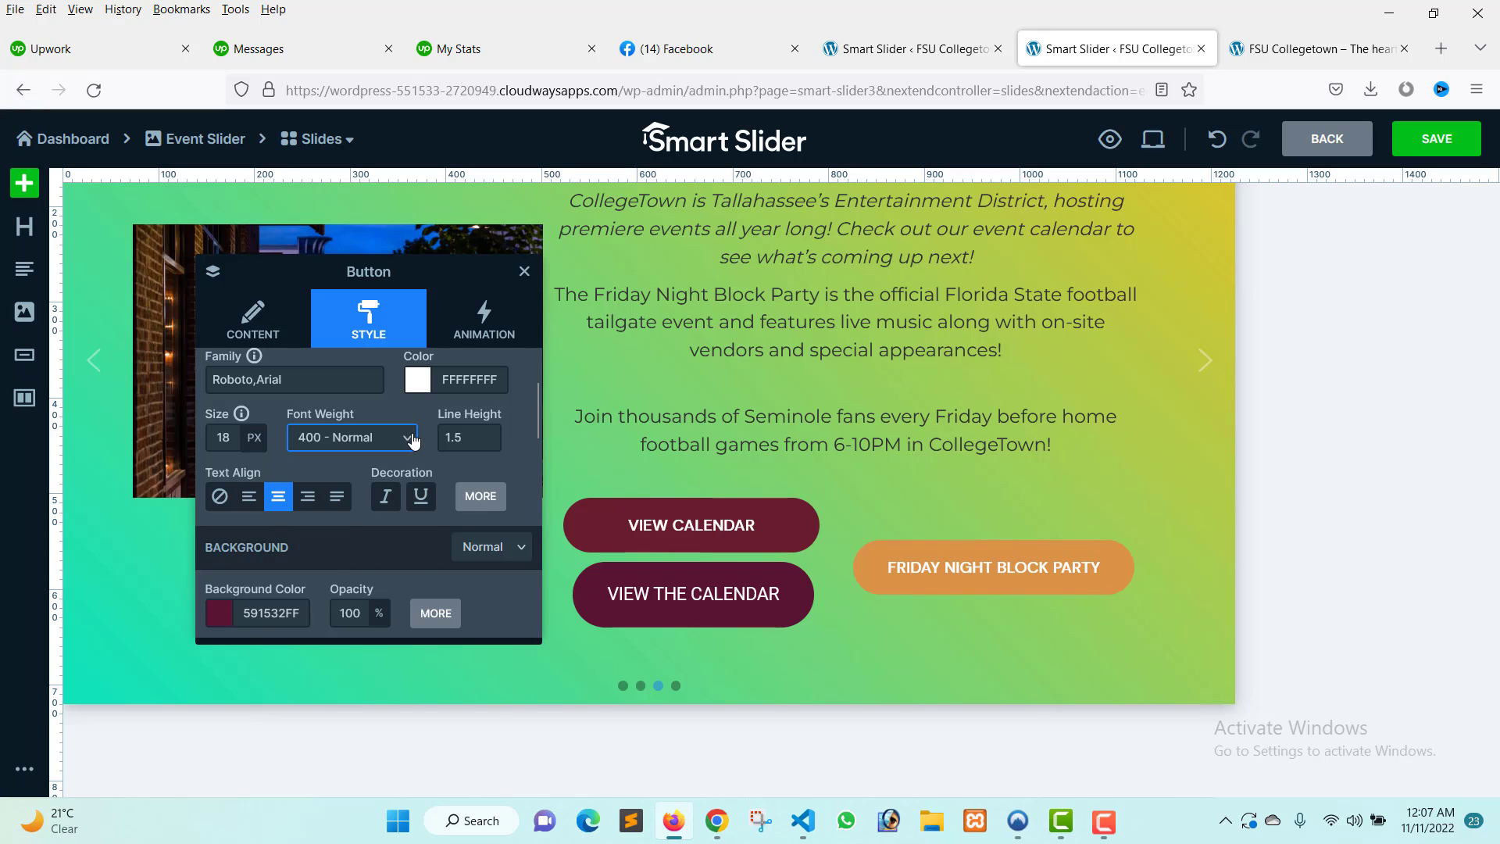
pyautogui.click(413, 441)
pyautogui.click(318, 631)
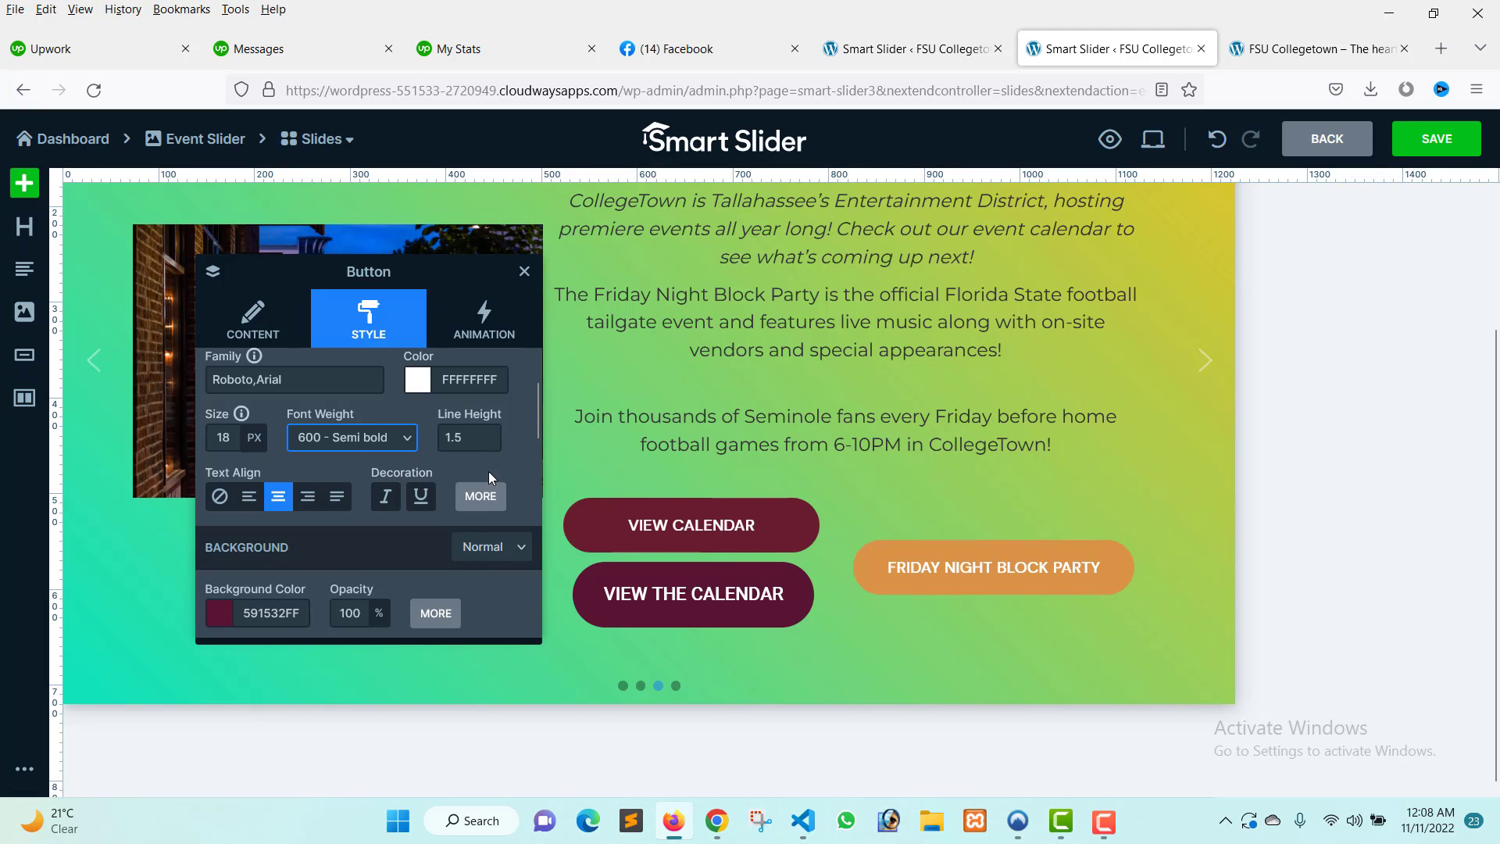
# Set the button's background color to black, 000000FF.
pyautogui.click(636, 600)
pyautogui.scroll(2, 453, 441)
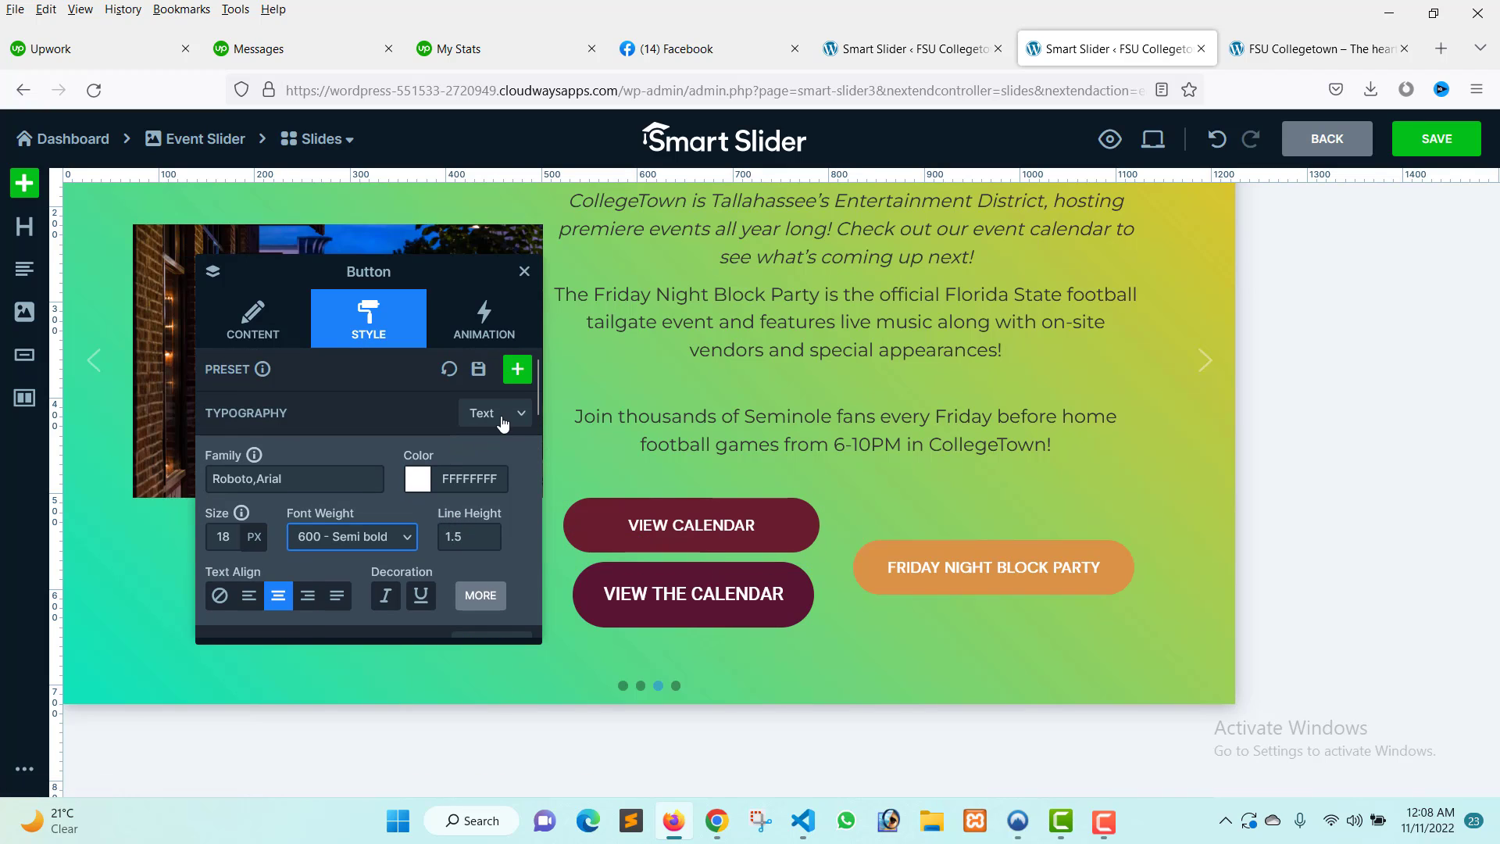
pyautogui.click(500, 414)
pyautogui.click(490, 468)
pyautogui.scroll(-2, 491, 467)
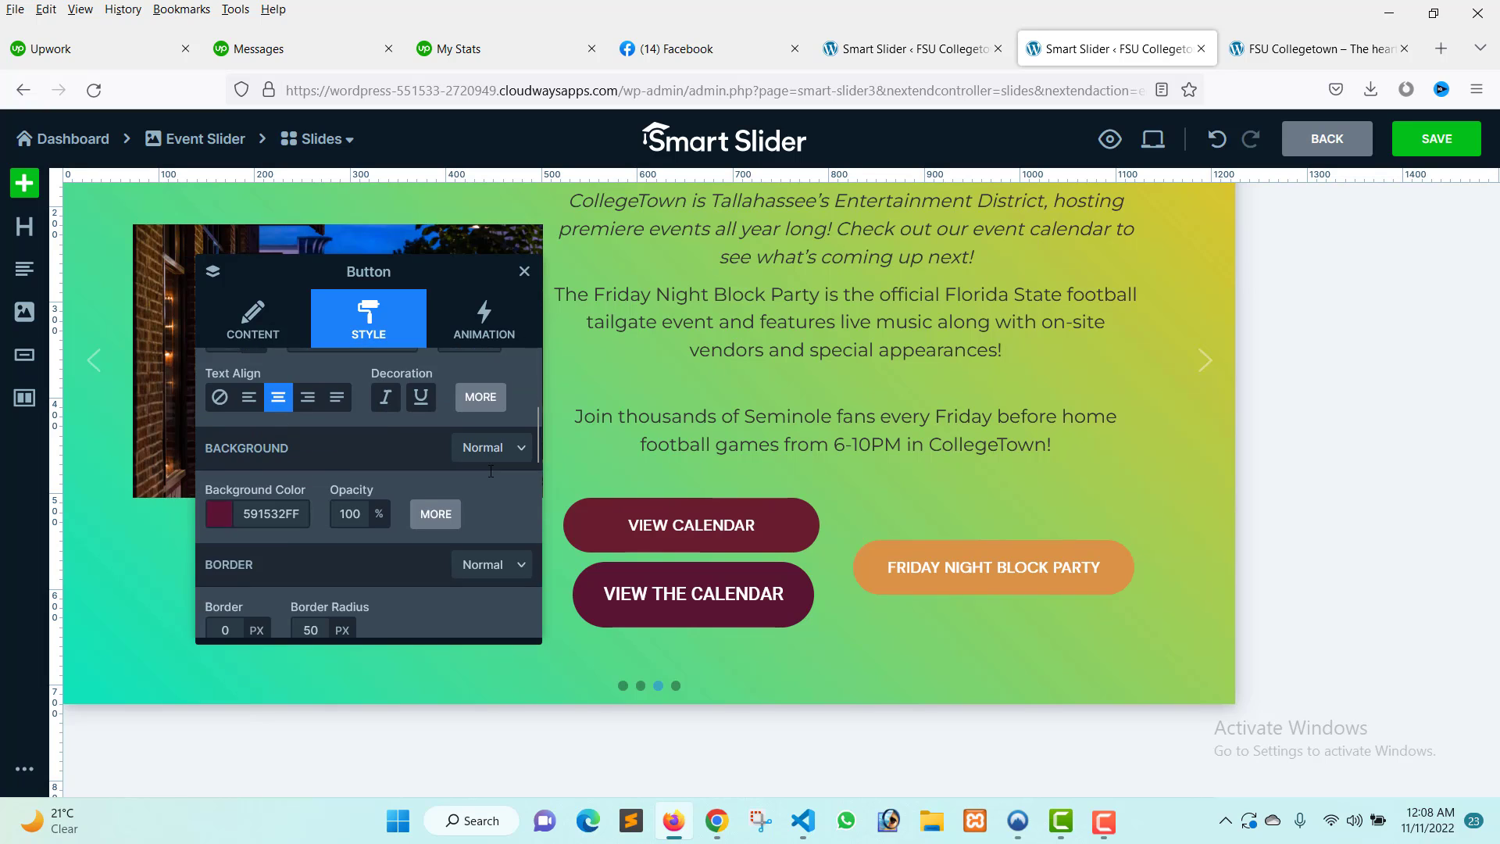
pyautogui.scroll(2, 480, 466)
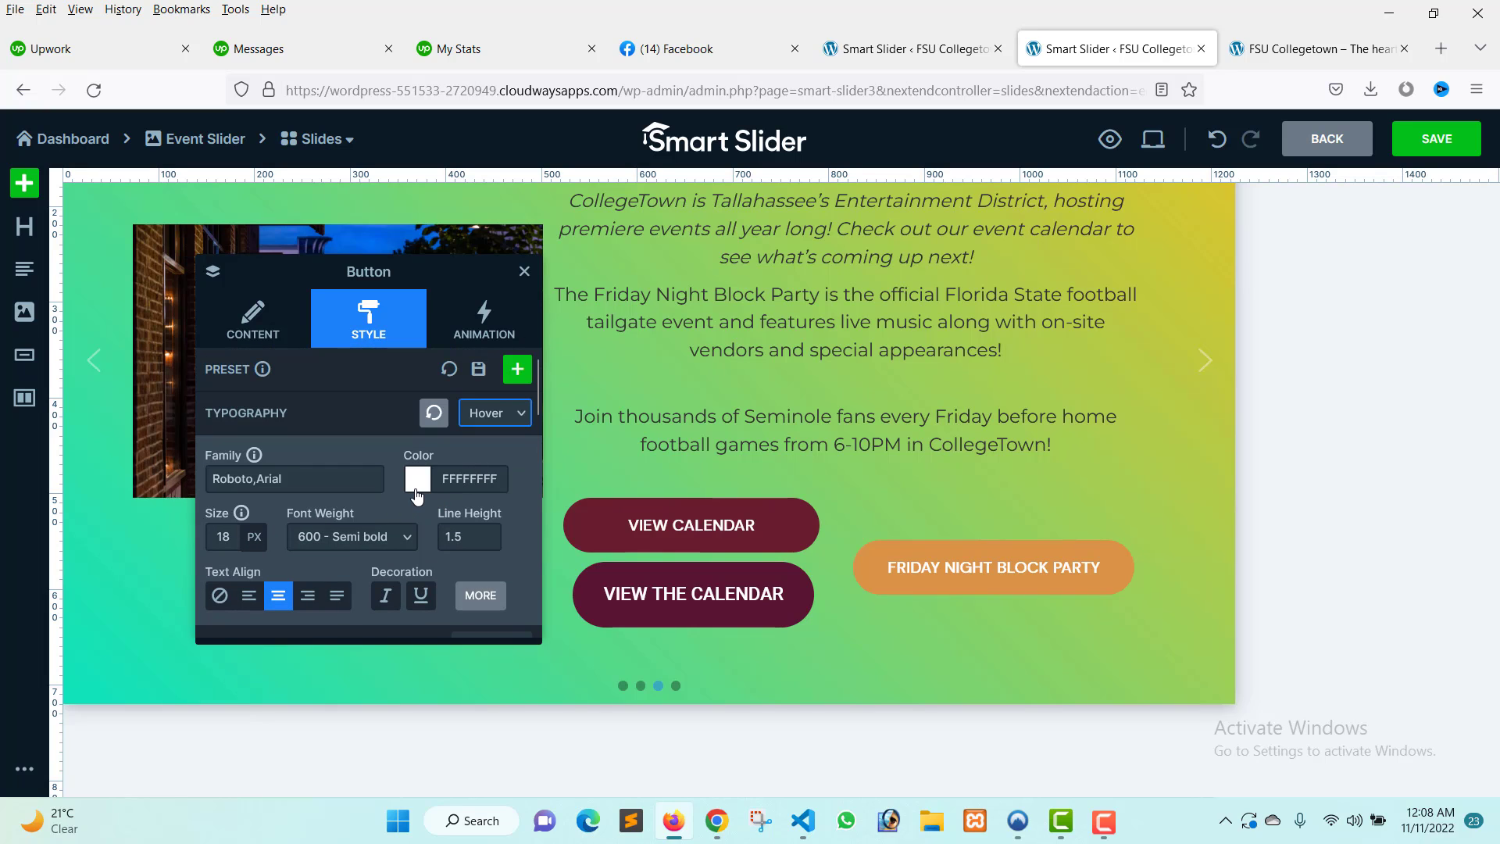
pyautogui.scroll(-3, 416, 496)
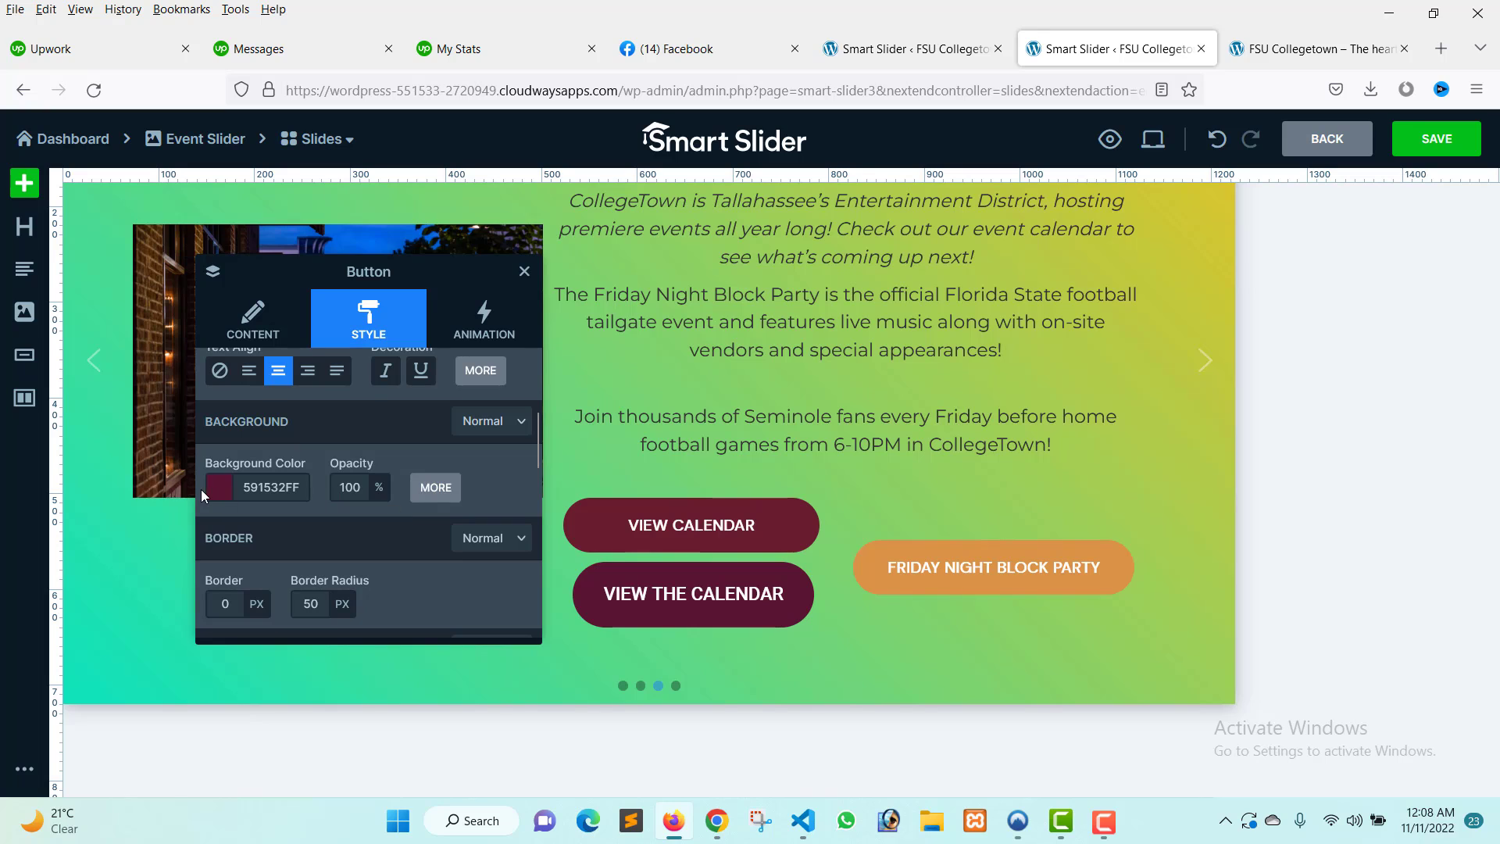
pyautogui.click(216, 497)
pyautogui.click(227, 522)
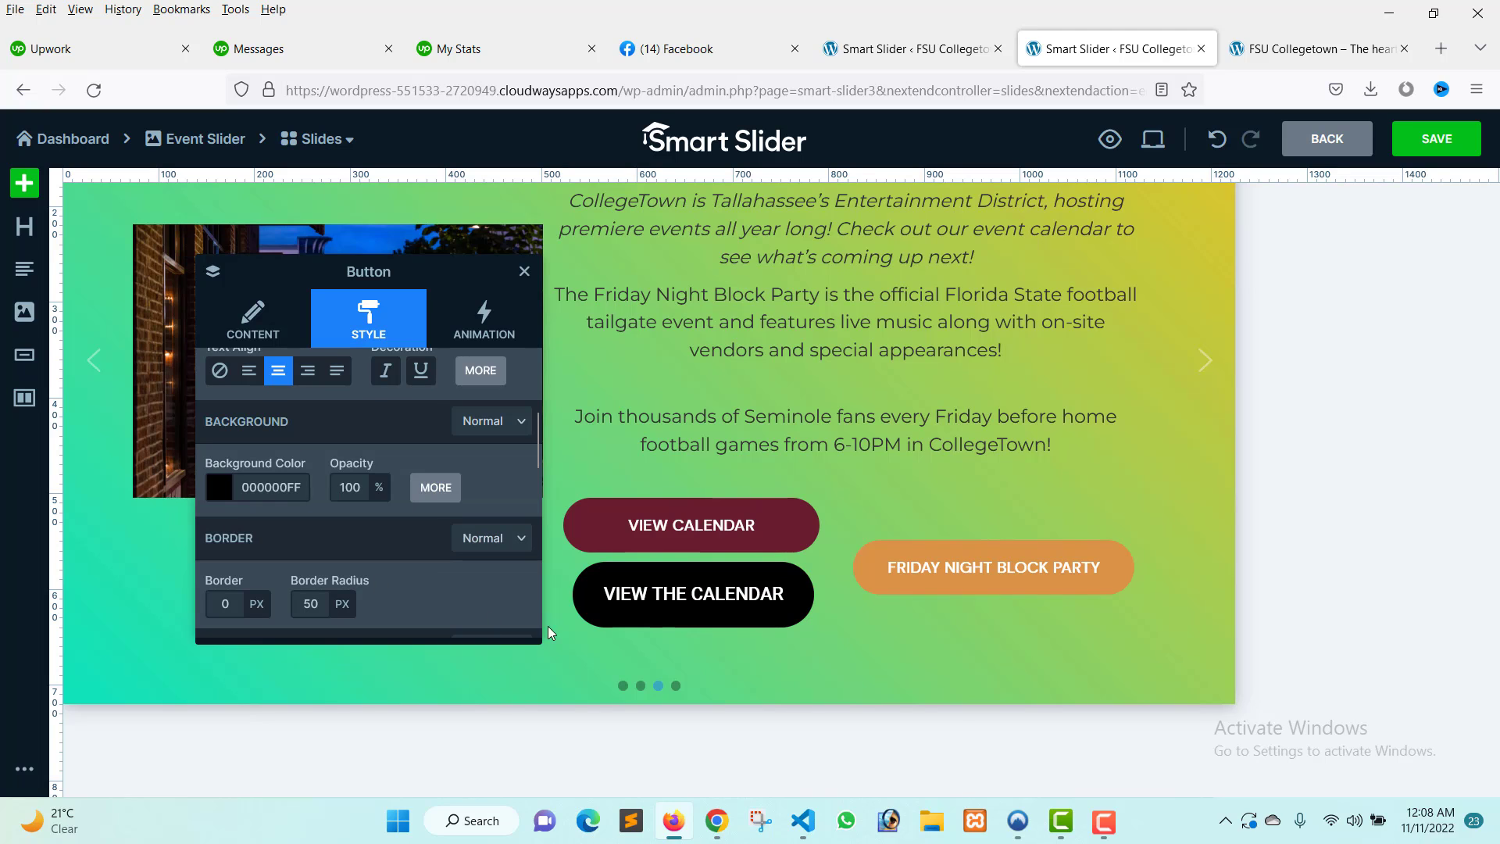
pyautogui.scroll(3, 375, 468)
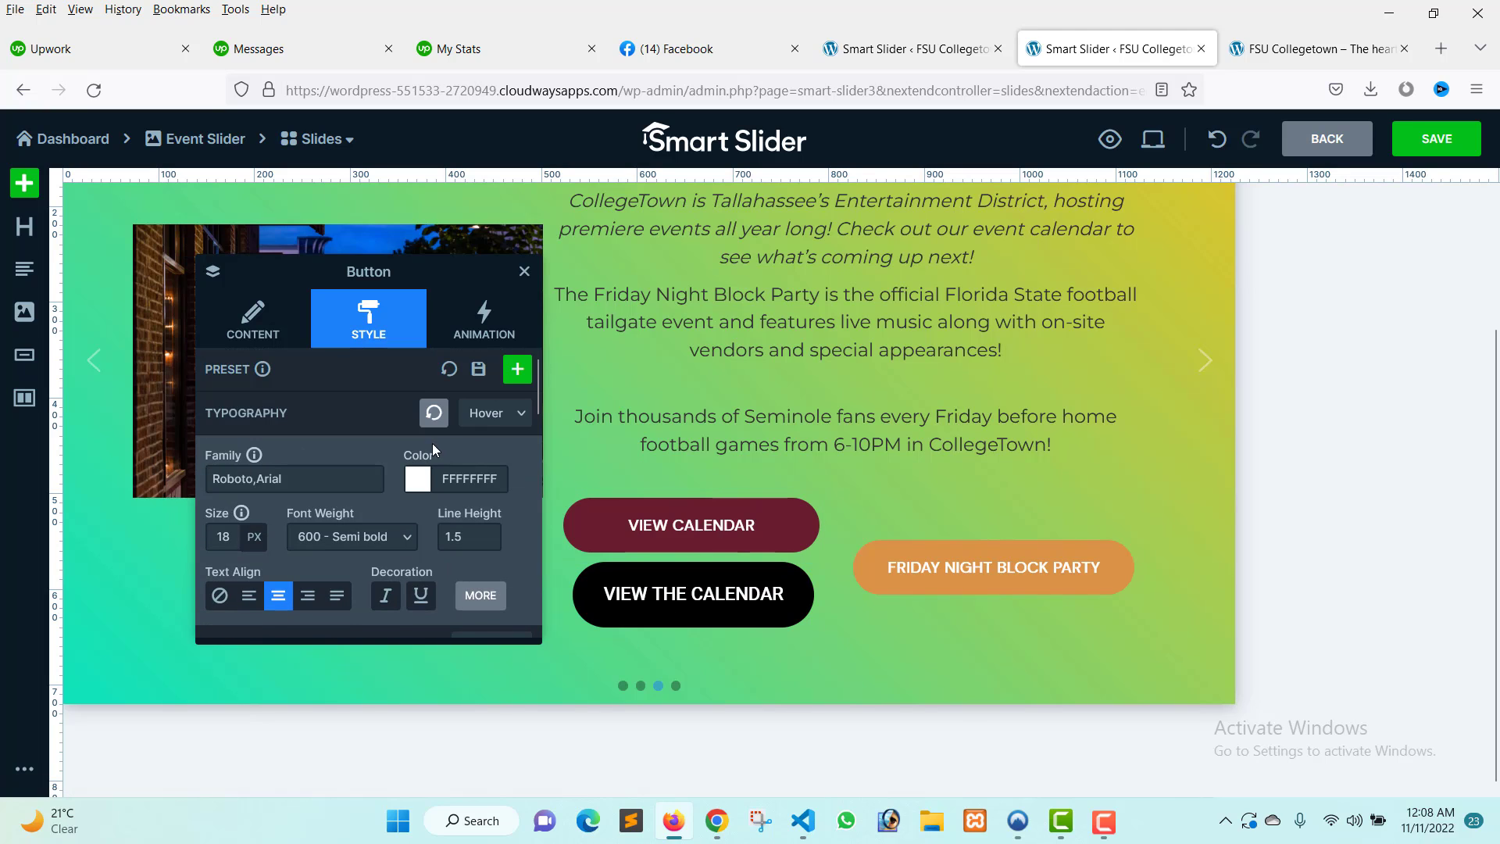
pyautogui.click(502, 422)
pyautogui.click(491, 436)
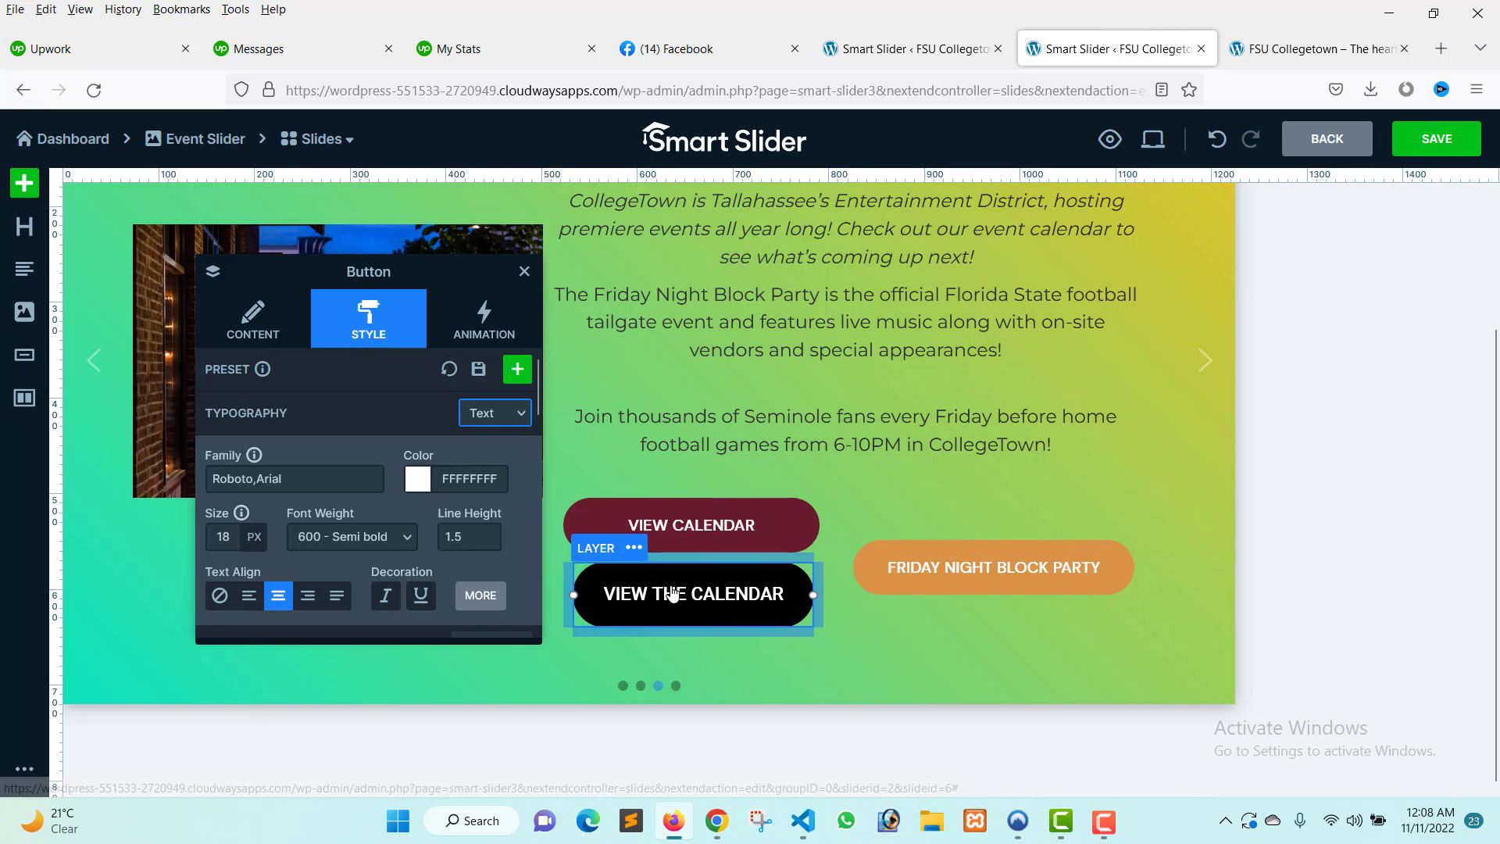
pyautogui.click(497, 421)
pyautogui.click(490, 466)
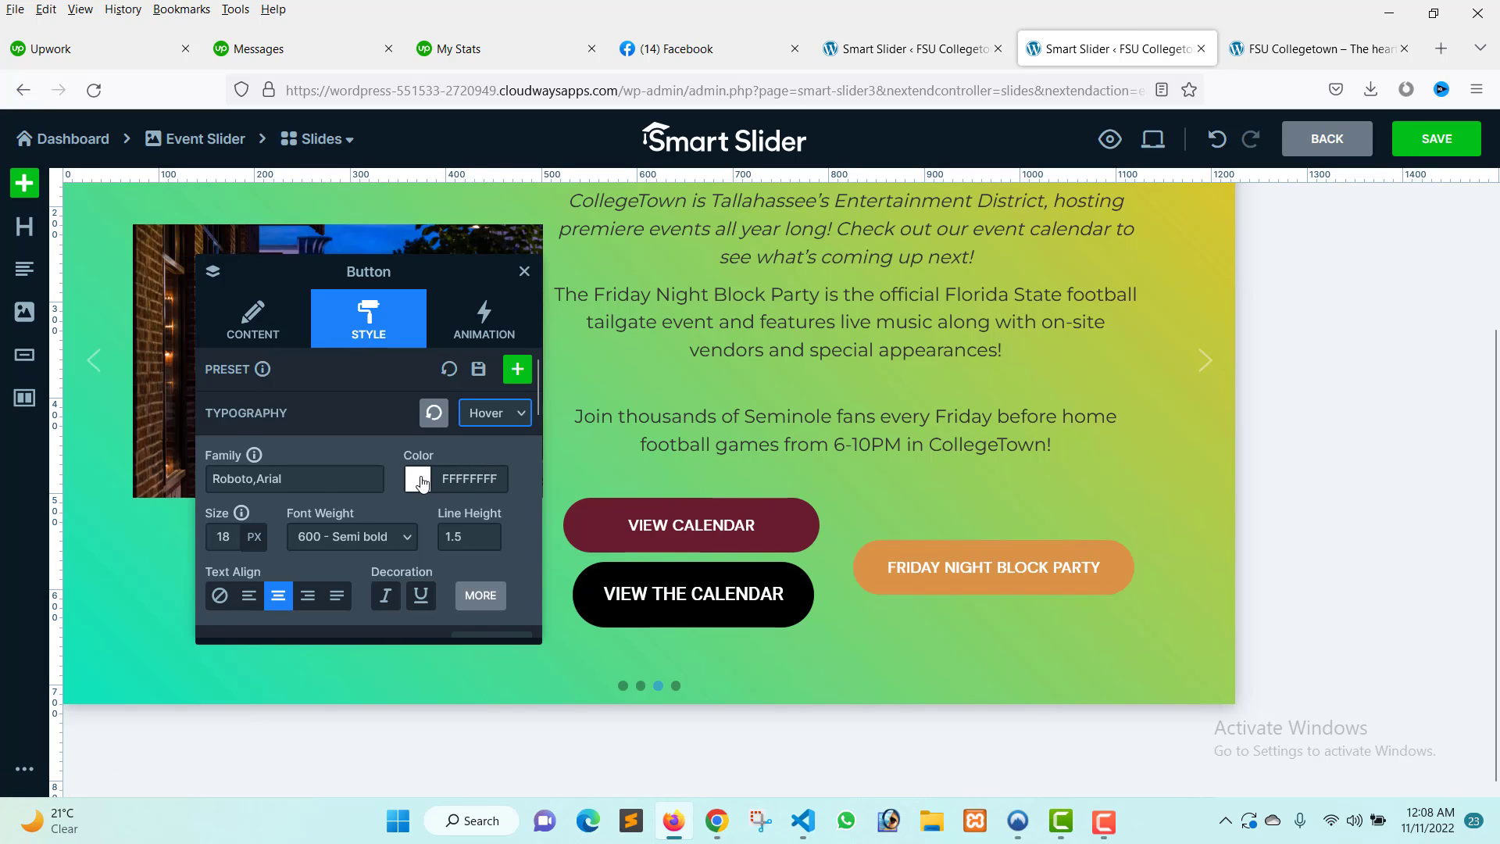
# Set the button's normal background color to maroon, 591532FF.
pyautogui.scroll(-2, 352, 497)
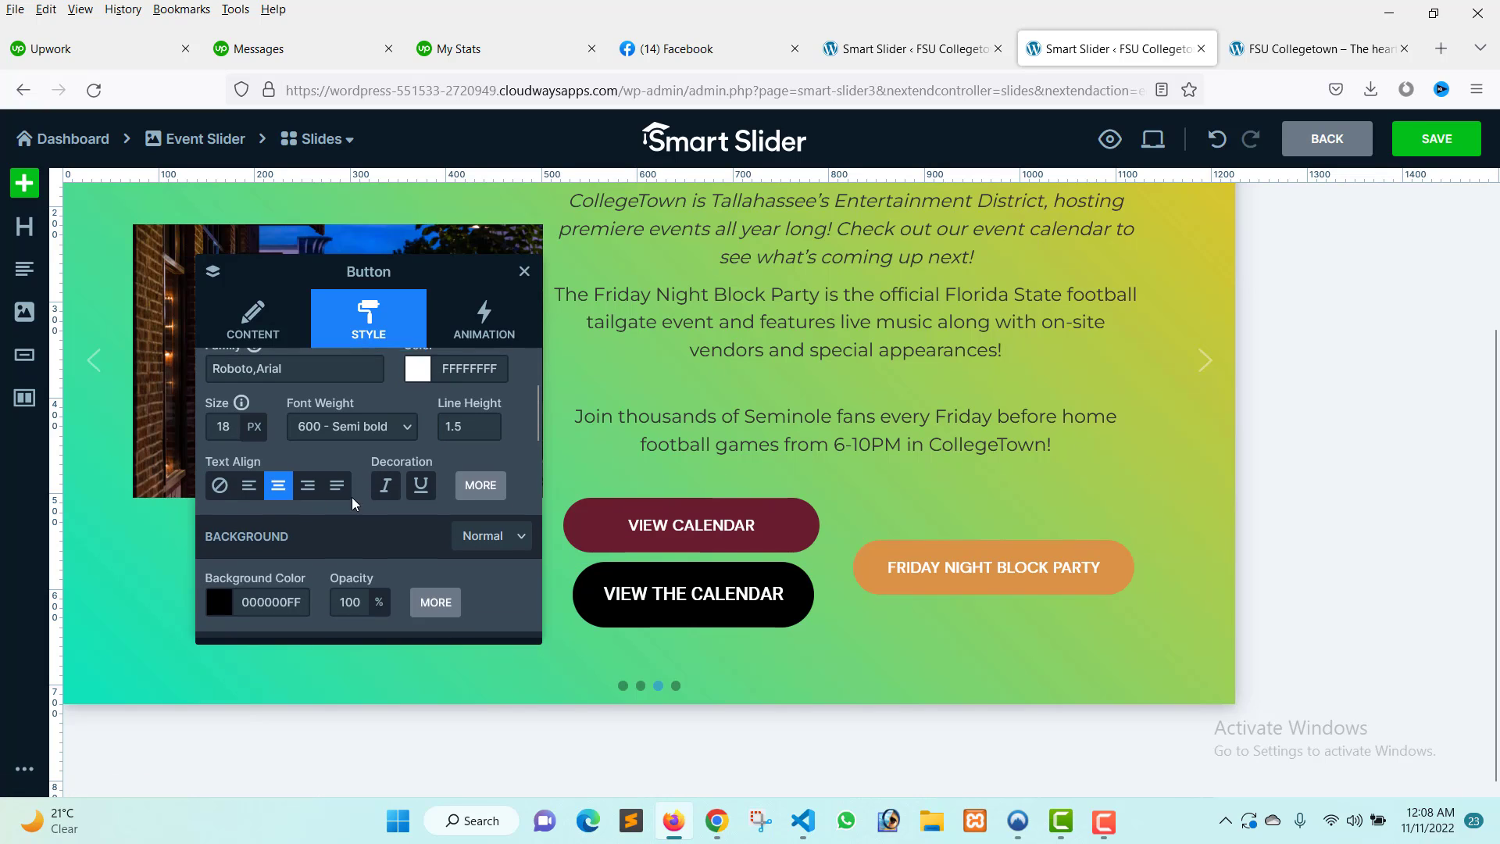
pyautogui.click(503, 538)
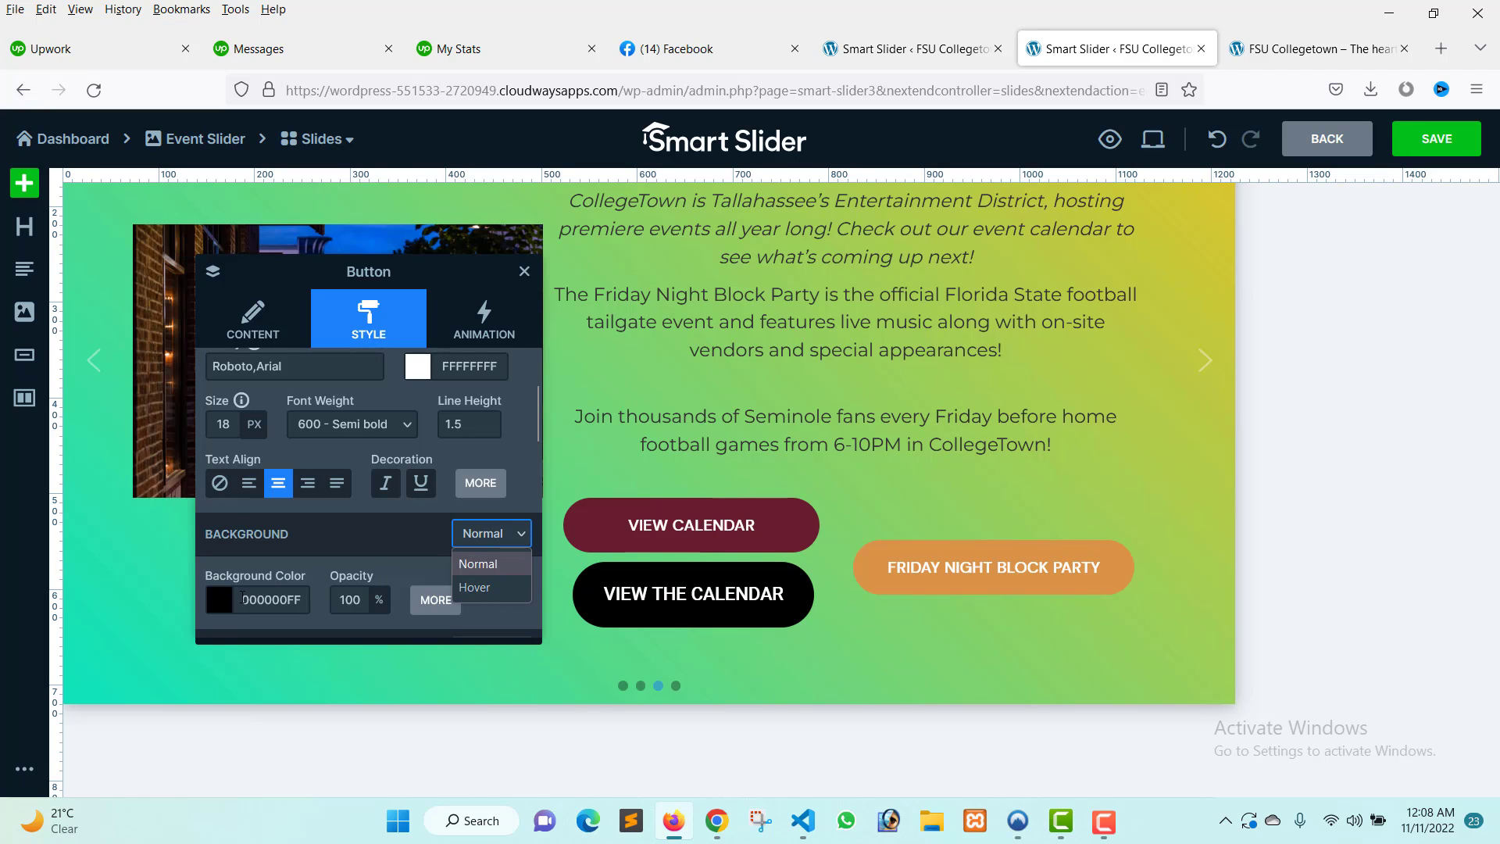
pyautogui.click(228, 607)
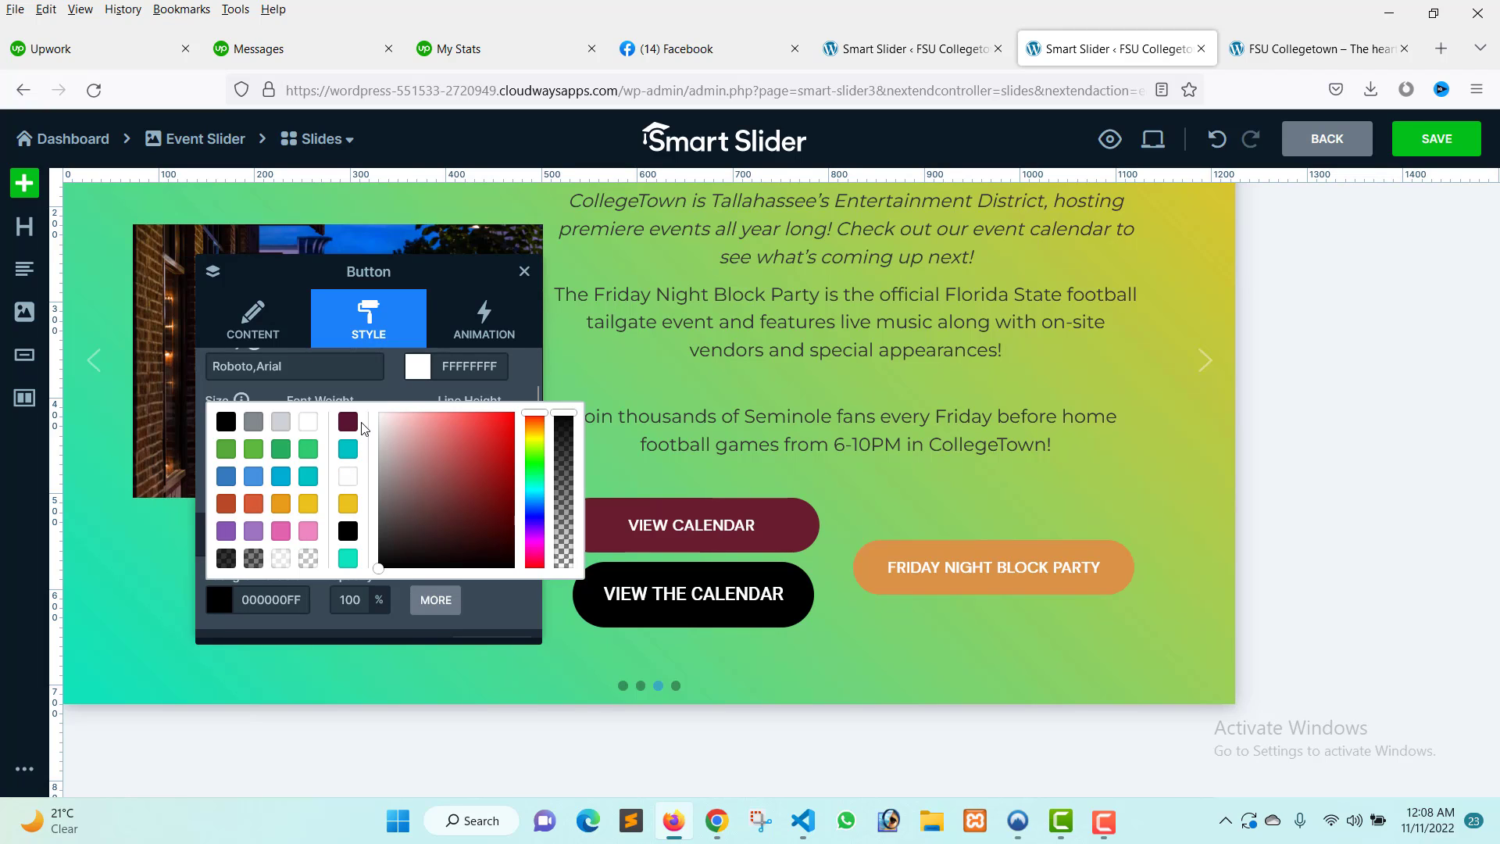
pyautogui.click(350, 424)
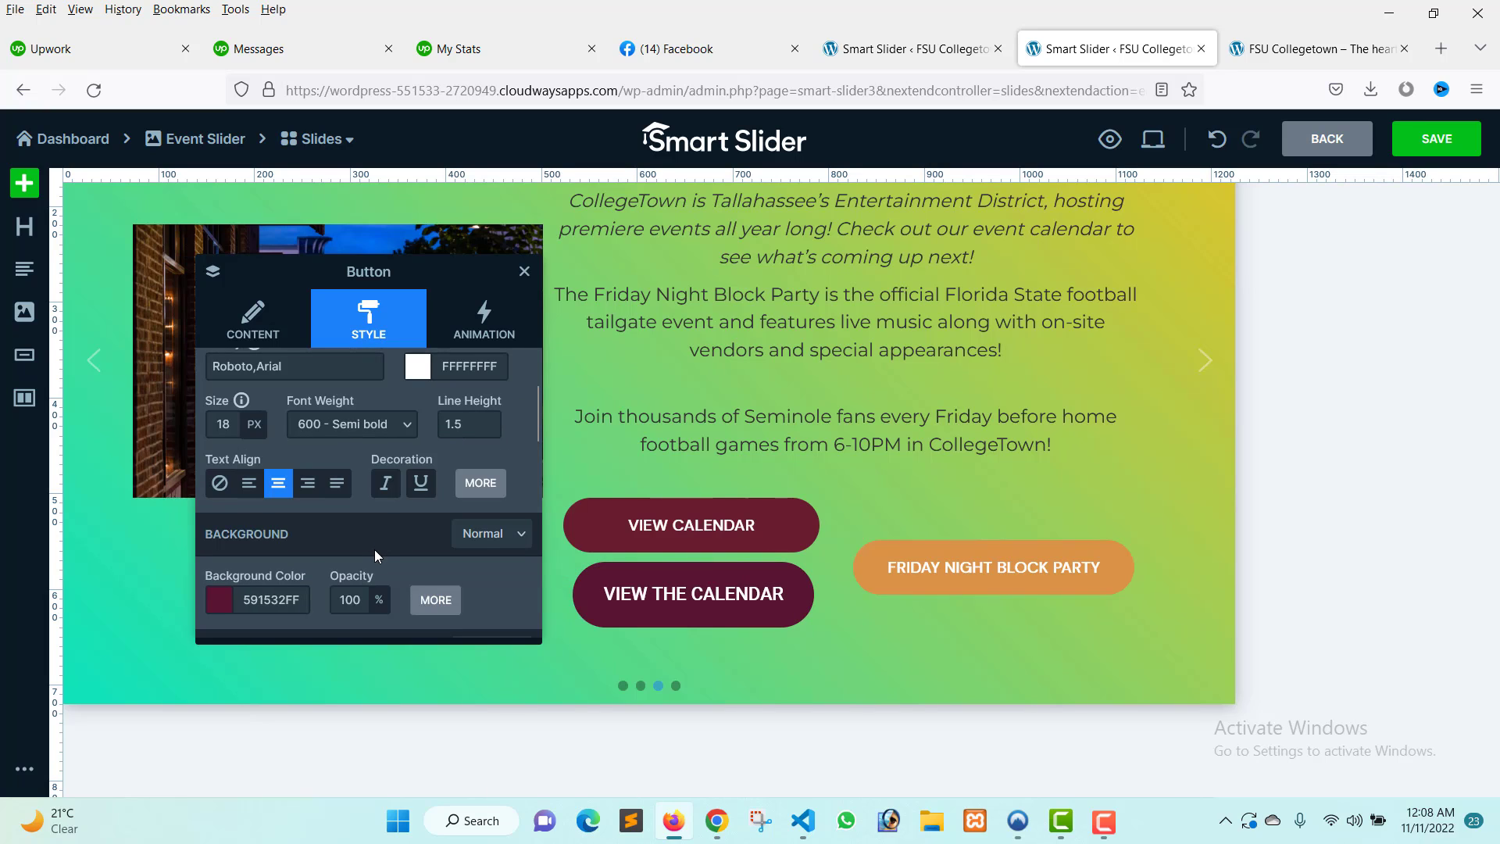
# Set the button's hover background color to black, 000000FF.
pyautogui.click(486, 543)
pyautogui.click(480, 588)
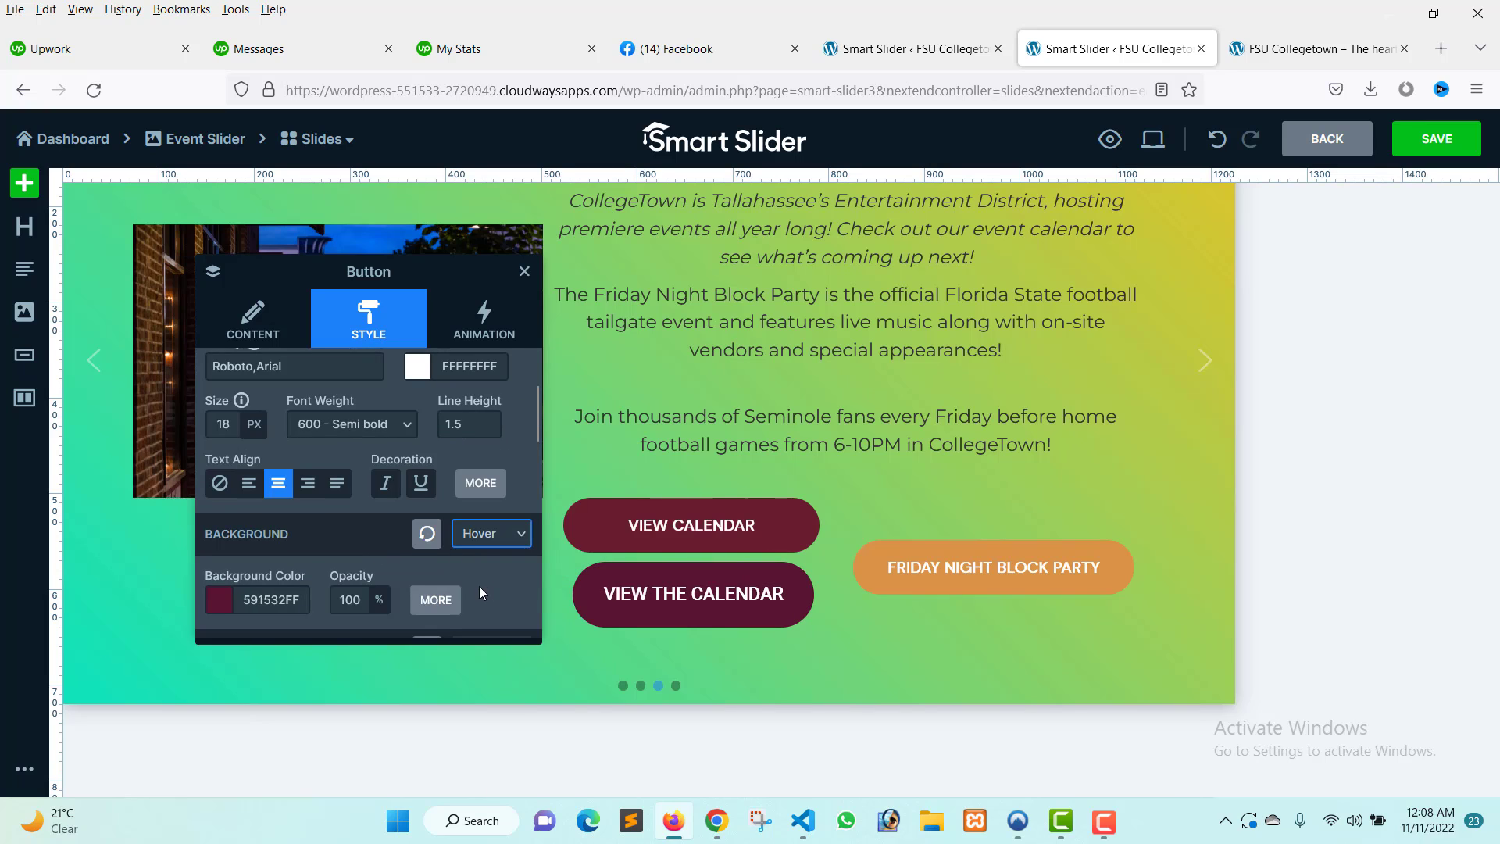
pyautogui.click(227, 607)
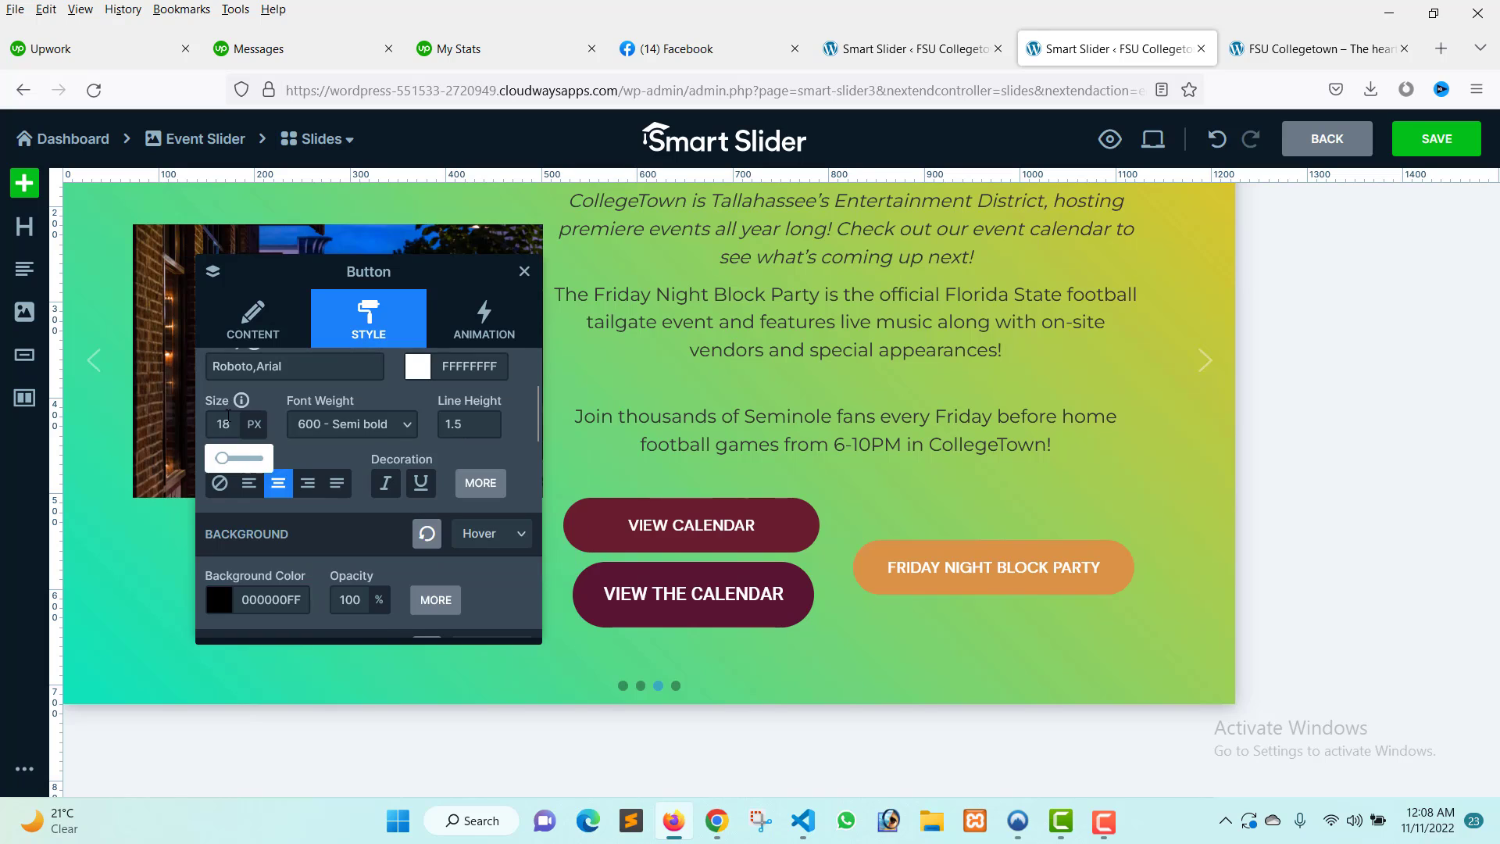
pyautogui.click(234, 428)
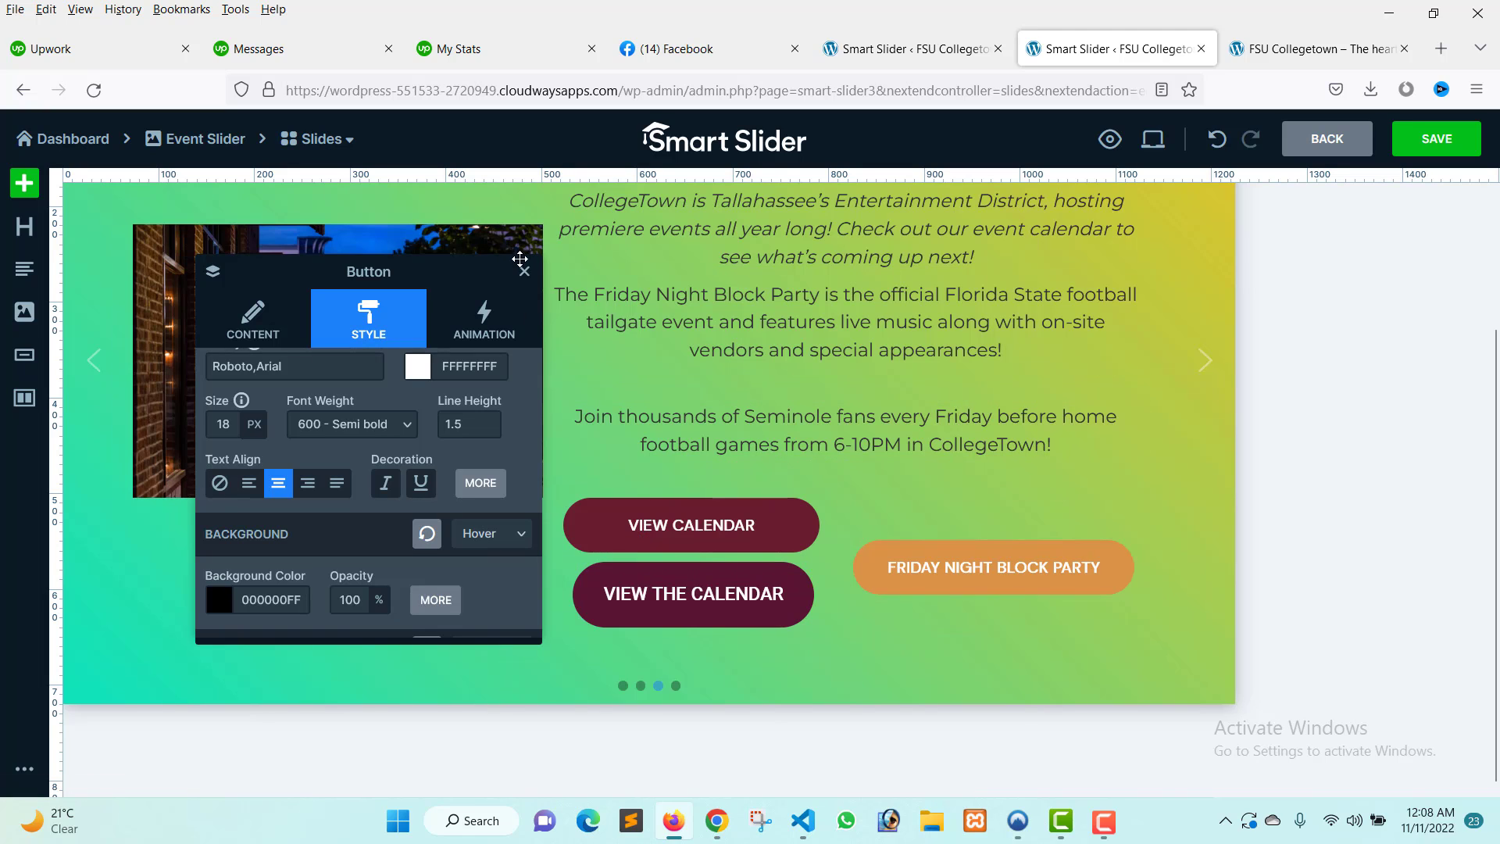
# Save the slide.
pyautogui.scroll(-3, 387, 536)
pyautogui.scroll(2, 387, 536)
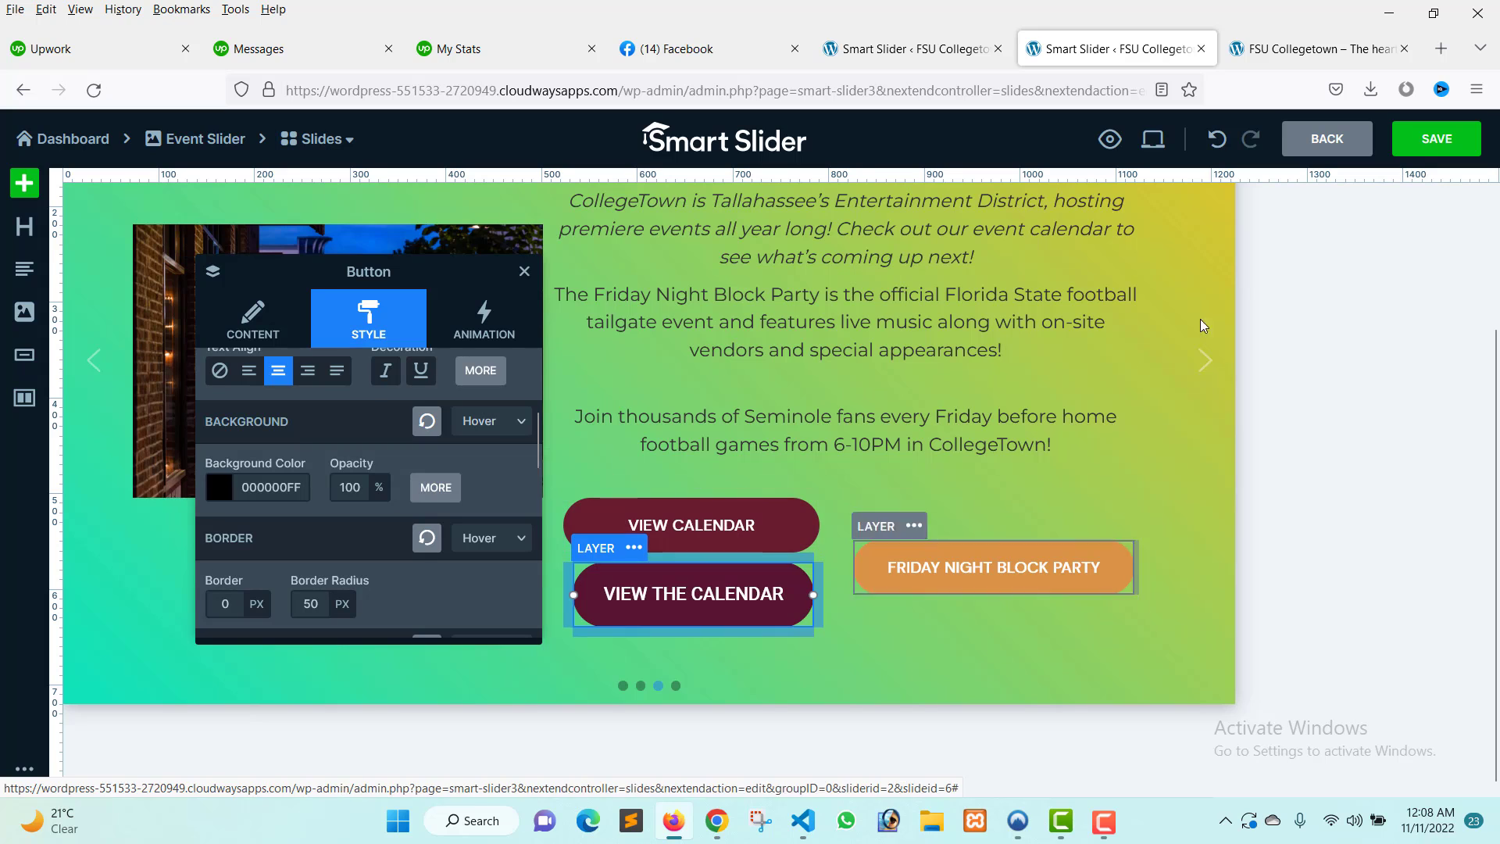
pyautogui.click(1435, 139)
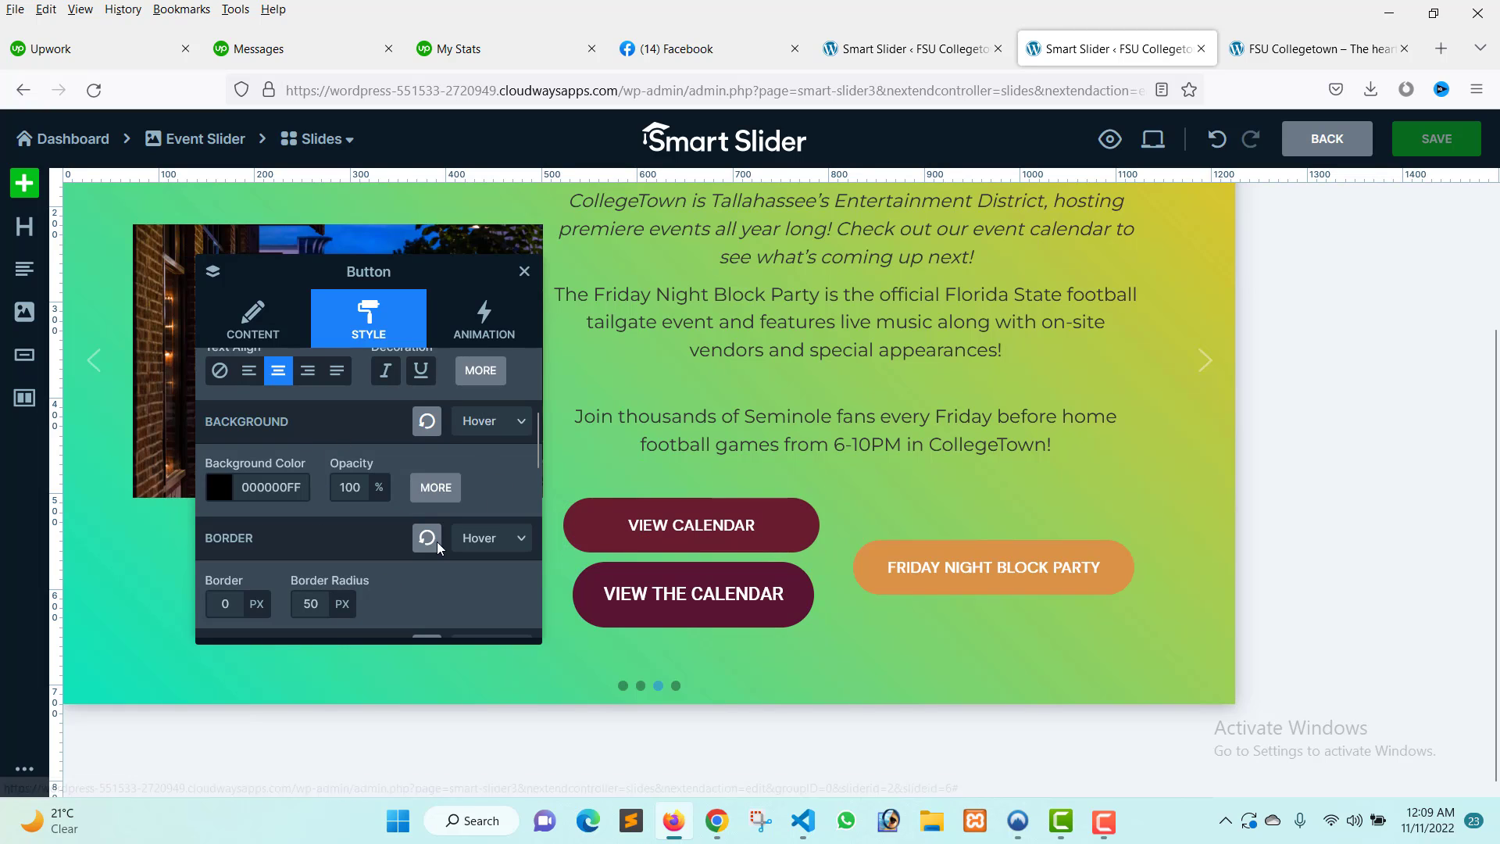
pyautogui.scroll(3, 329, 474)
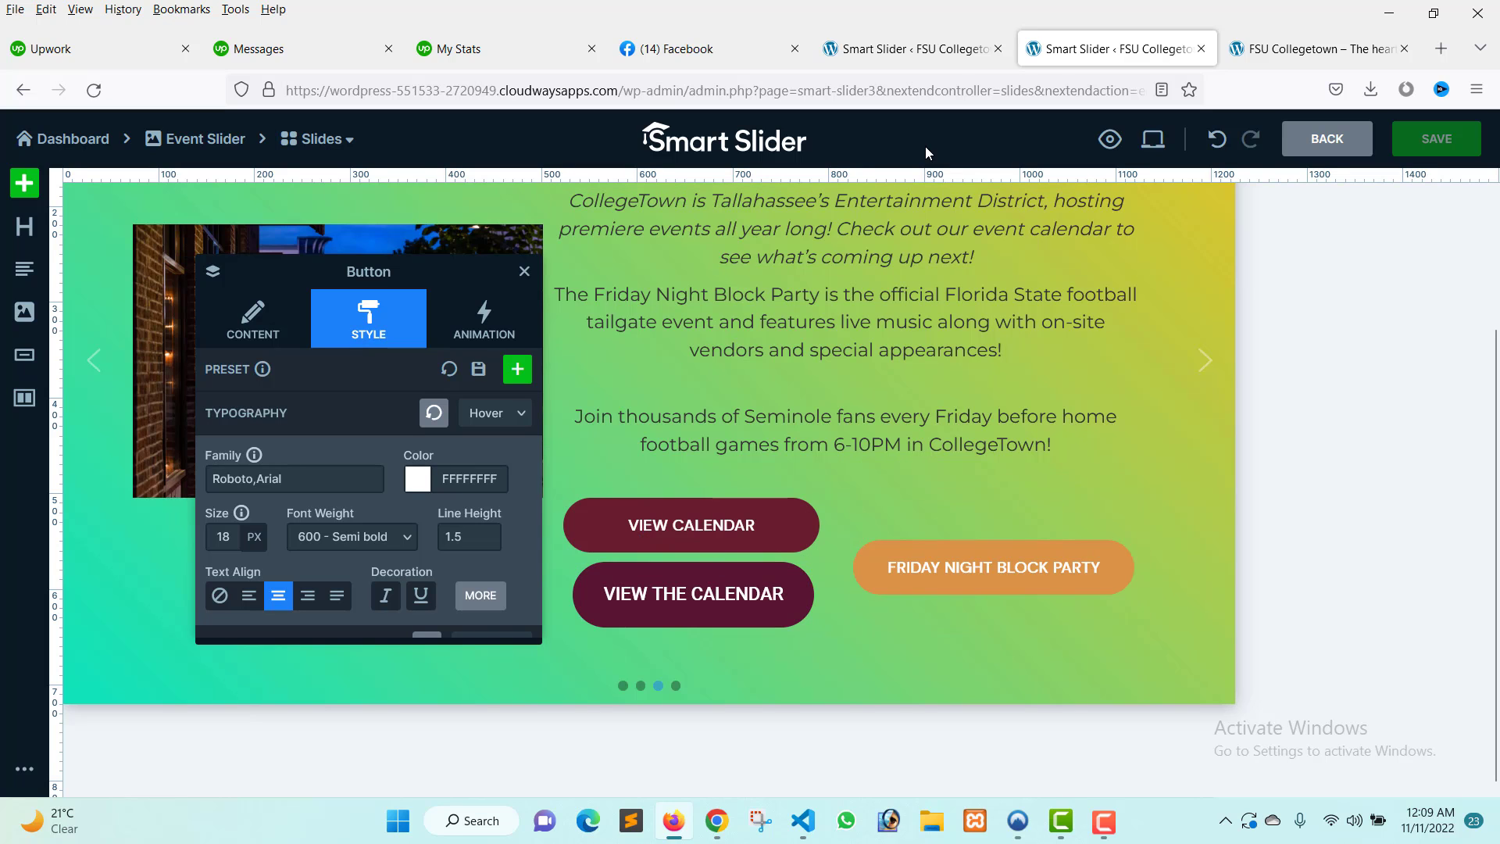
# Purge all caches from the live site's admin bar cache menu.
pyautogui.click(906, 59)
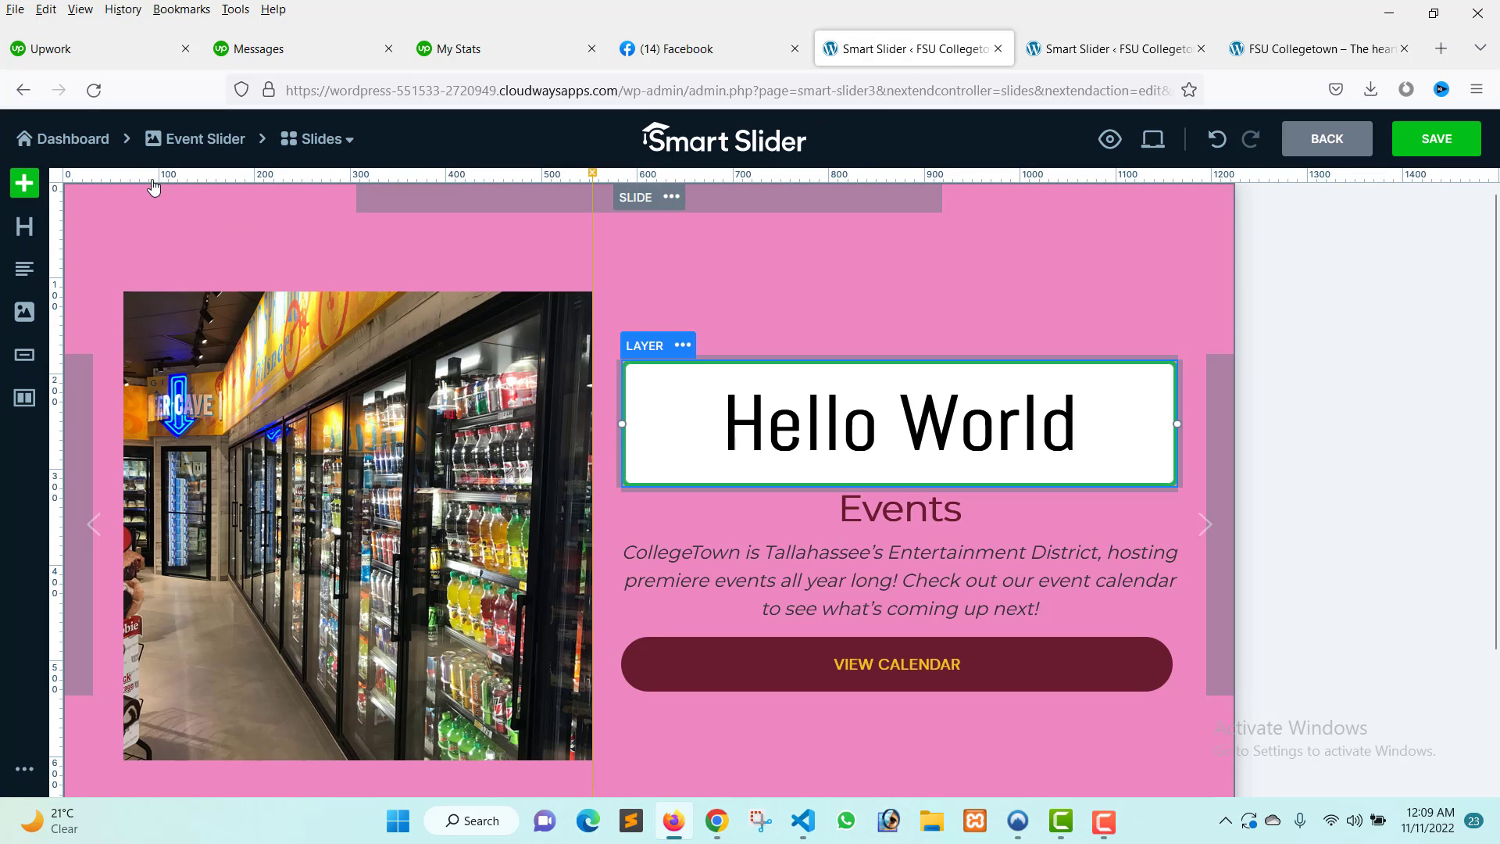
pyautogui.hotkey('ctrl', 'Tab')
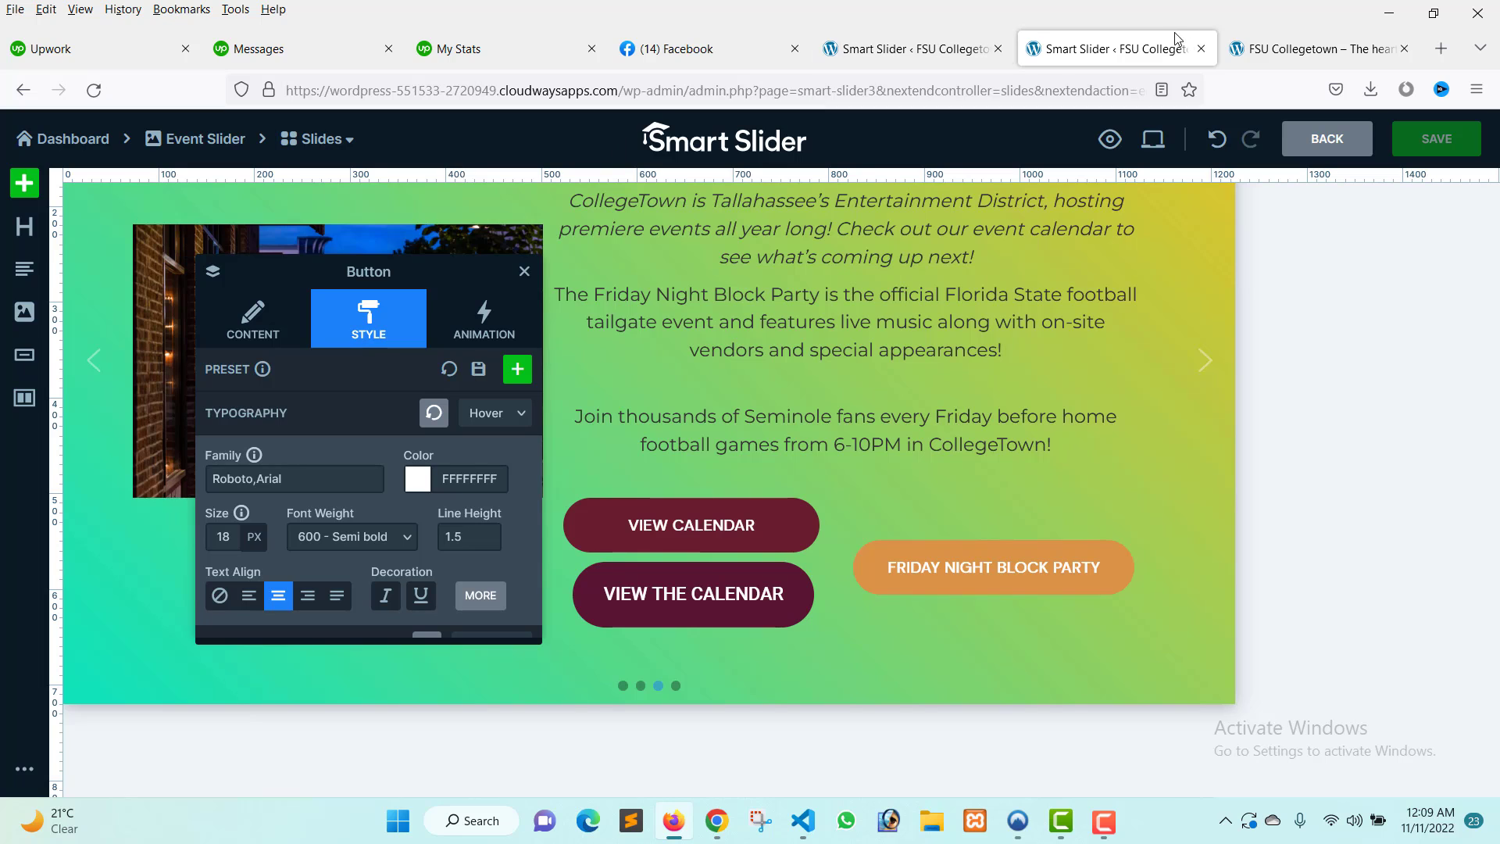
pyautogui.click(1320, 48)
pyautogui.moveTo(619, 126)
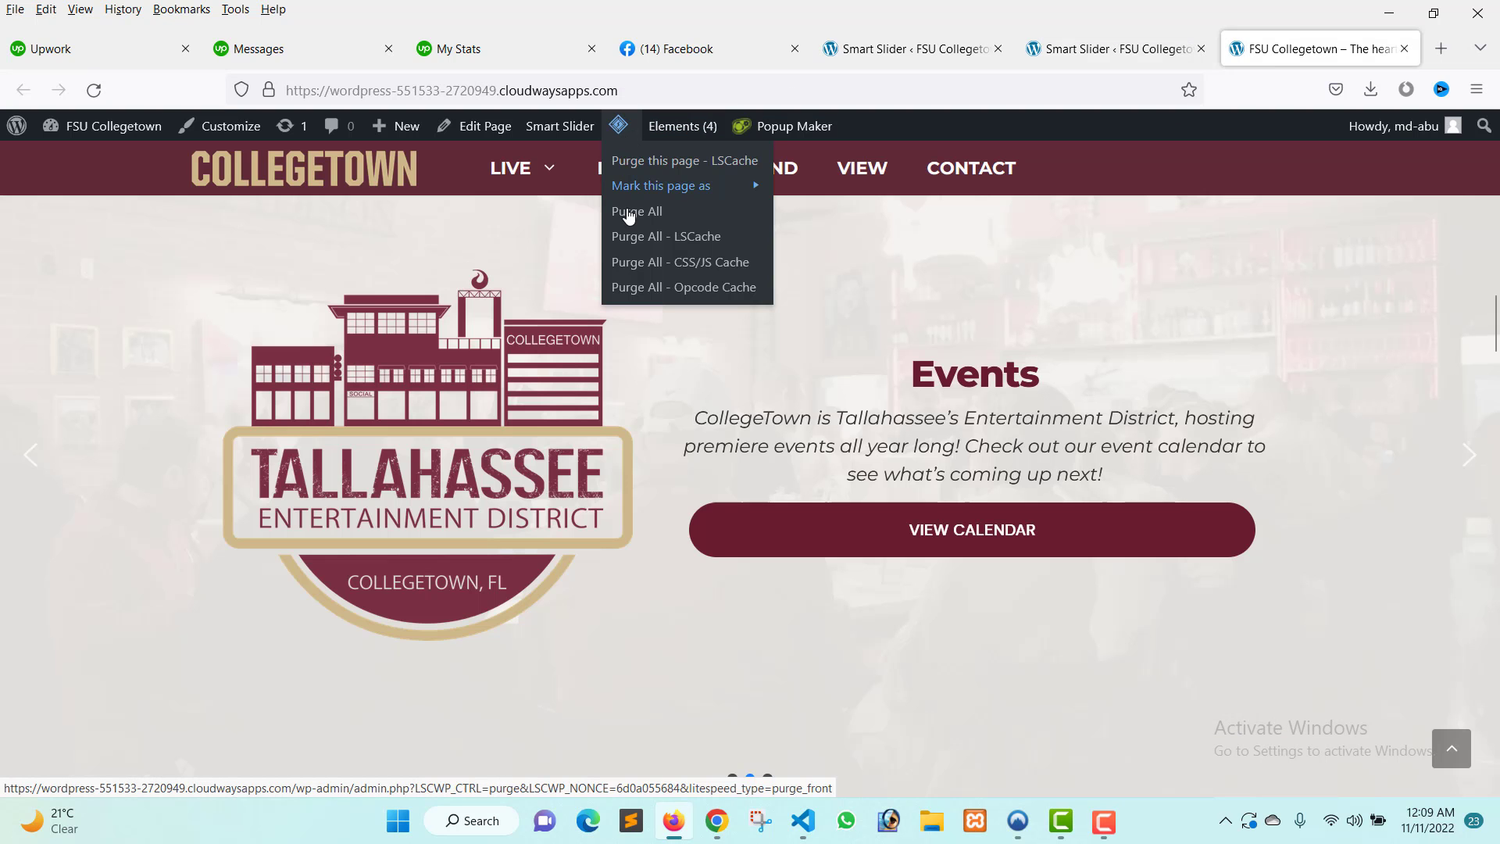
pyautogui.click(630, 216)
# Reload the live site and browse through the event slider's slides to check the new slide.
pyautogui.hotkey('ctrl', 'shift', 'Tab')
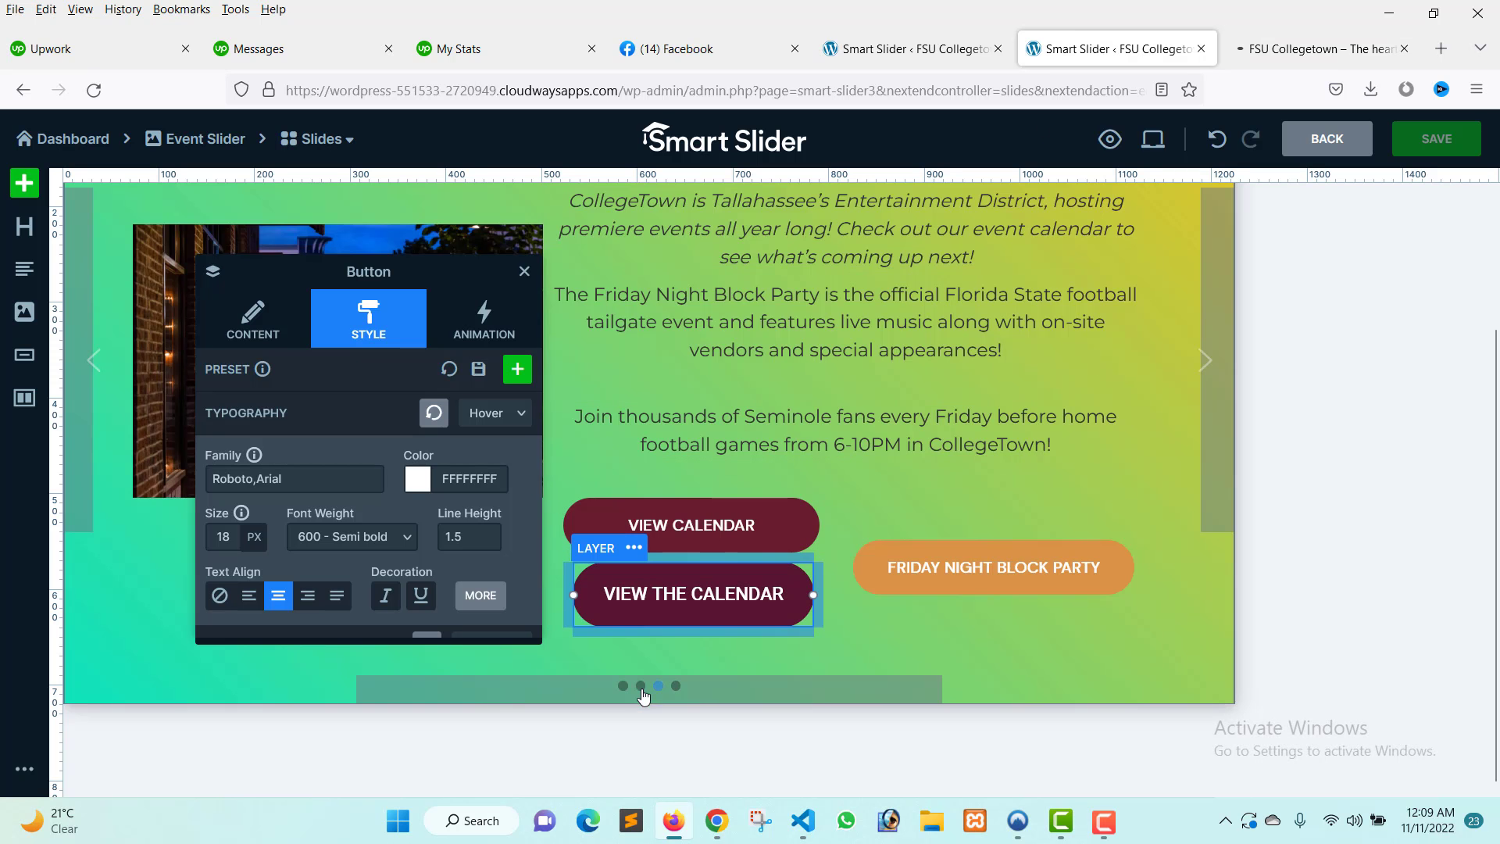
pyautogui.click(1287, 39)
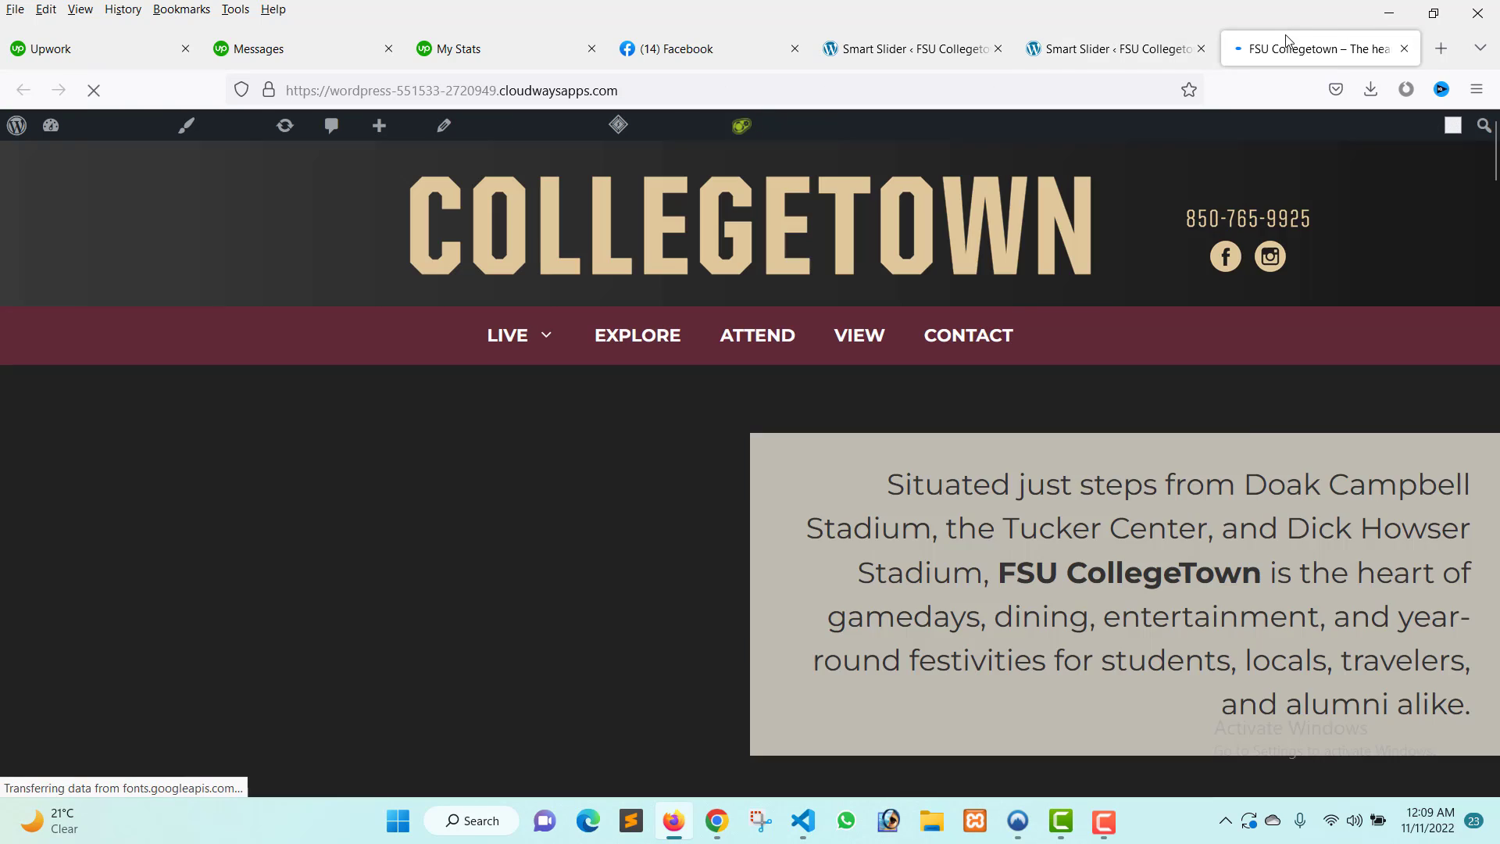
pyautogui.scroll(-10, 912, 426)
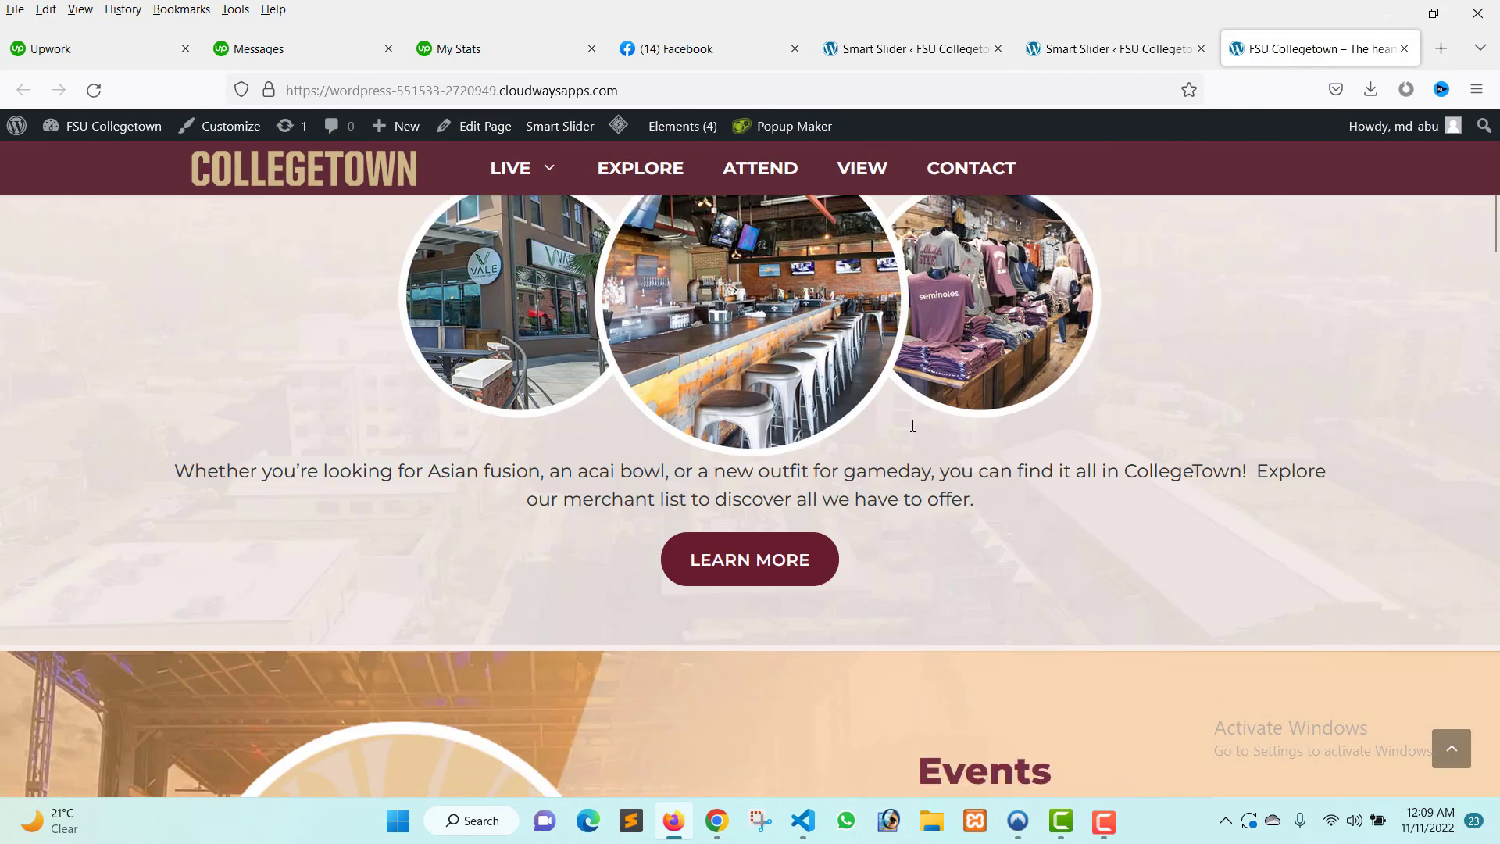
pyautogui.scroll(-6, 875, 418)
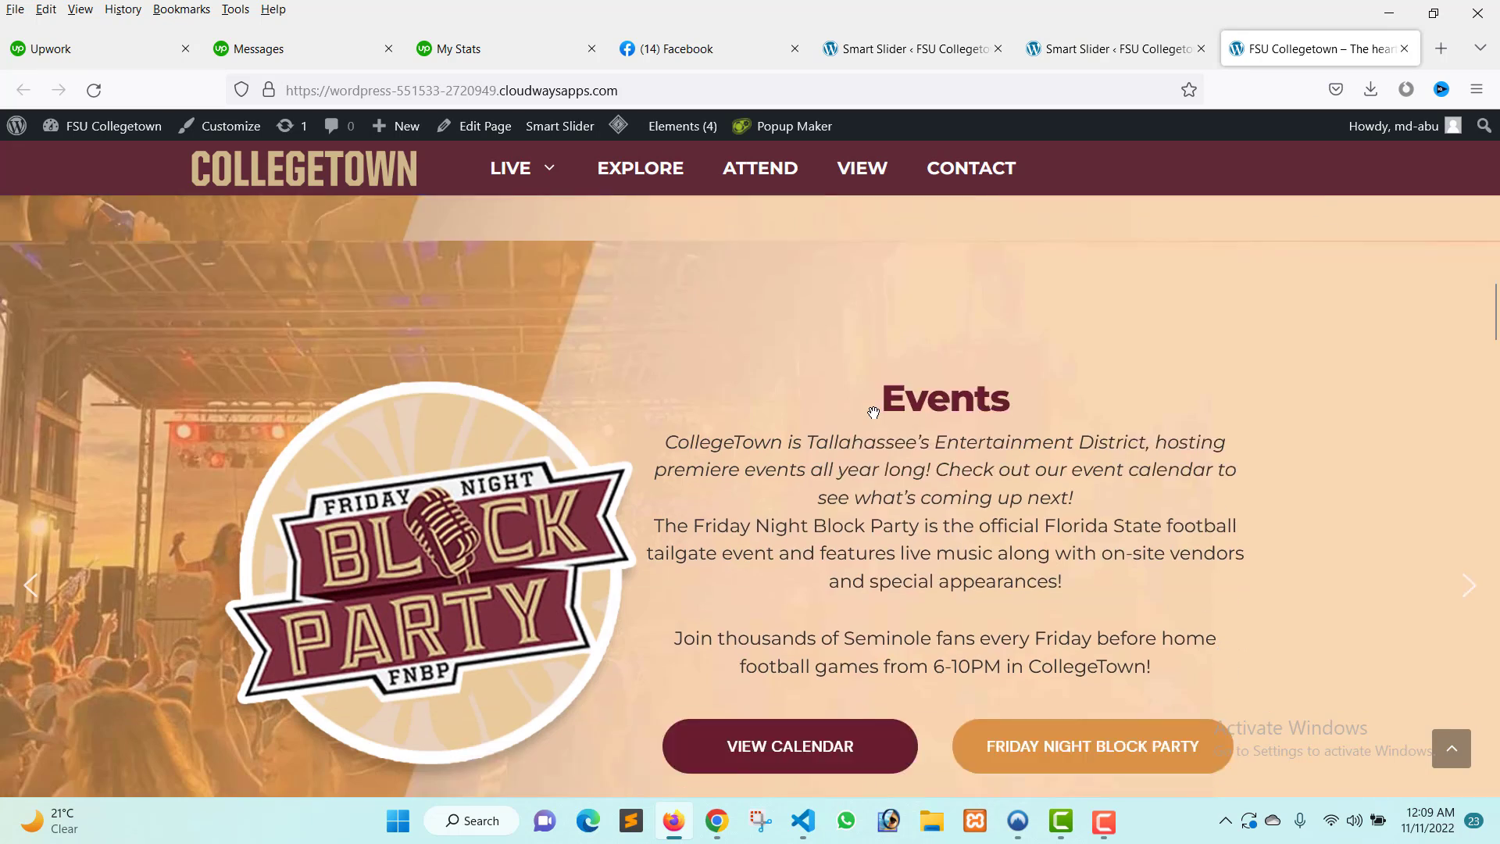
pyautogui.scroll(-4, 875, 414)
pyautogui.scroll(1, 877, 414)
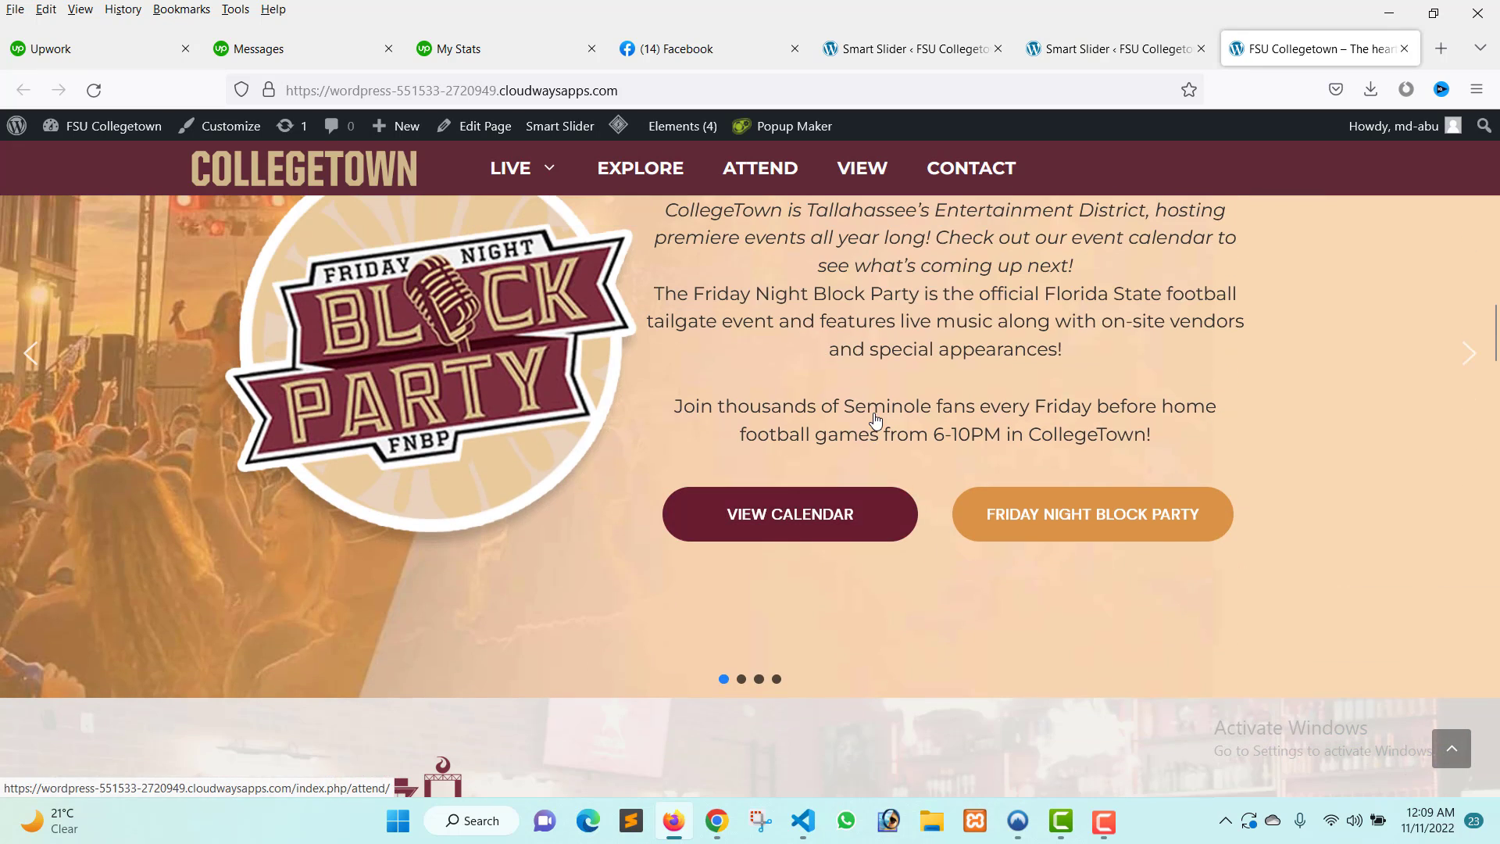
pyautogui.click(742, 680)
pyautogui.scroll(1, 745, 683)
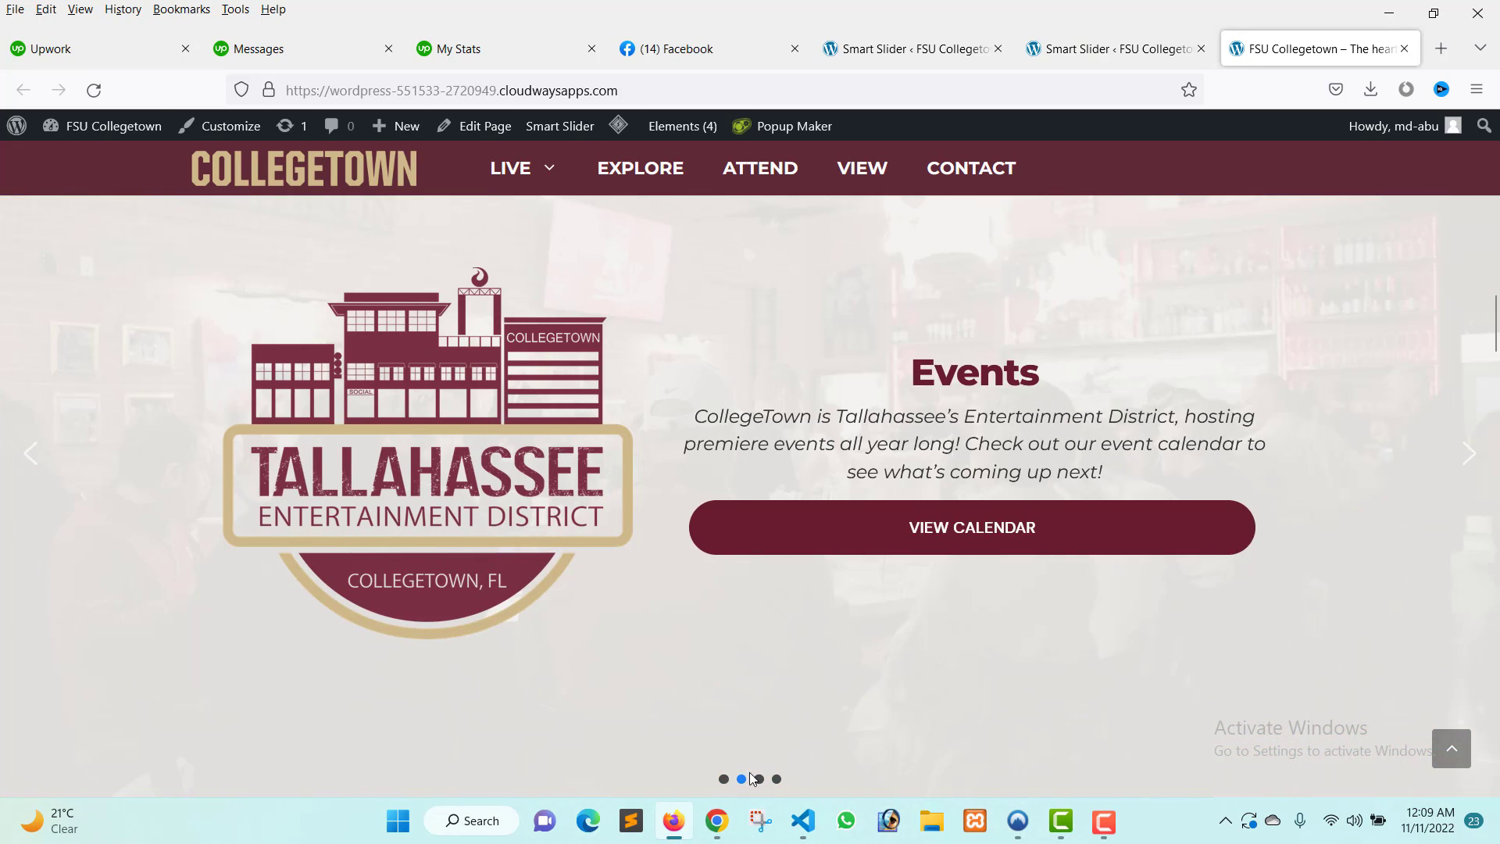
pyautogui.click(759, 779)
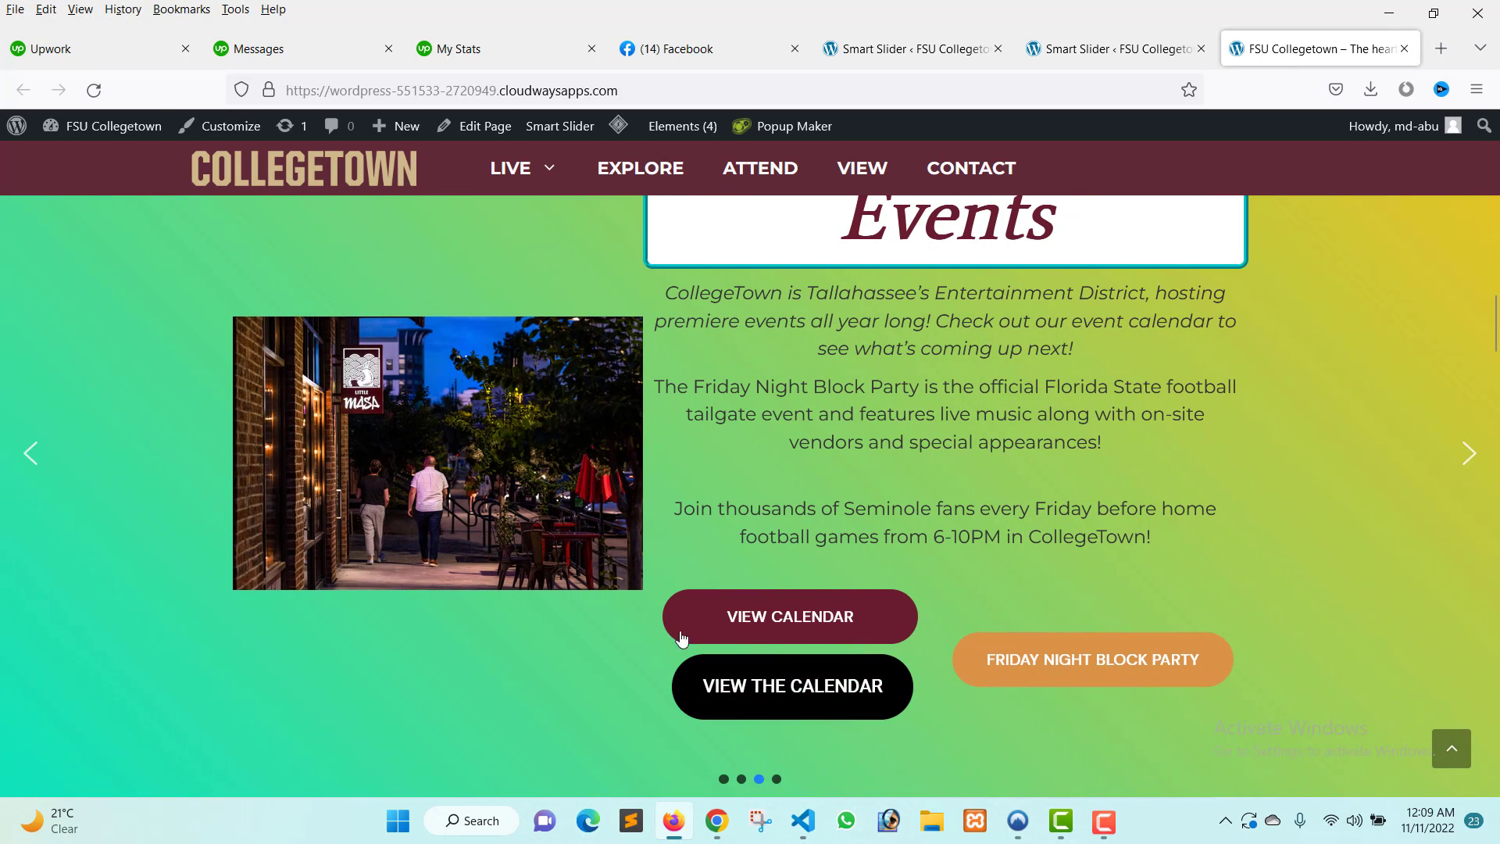
pyautogui.scroll(2, 783, 546)
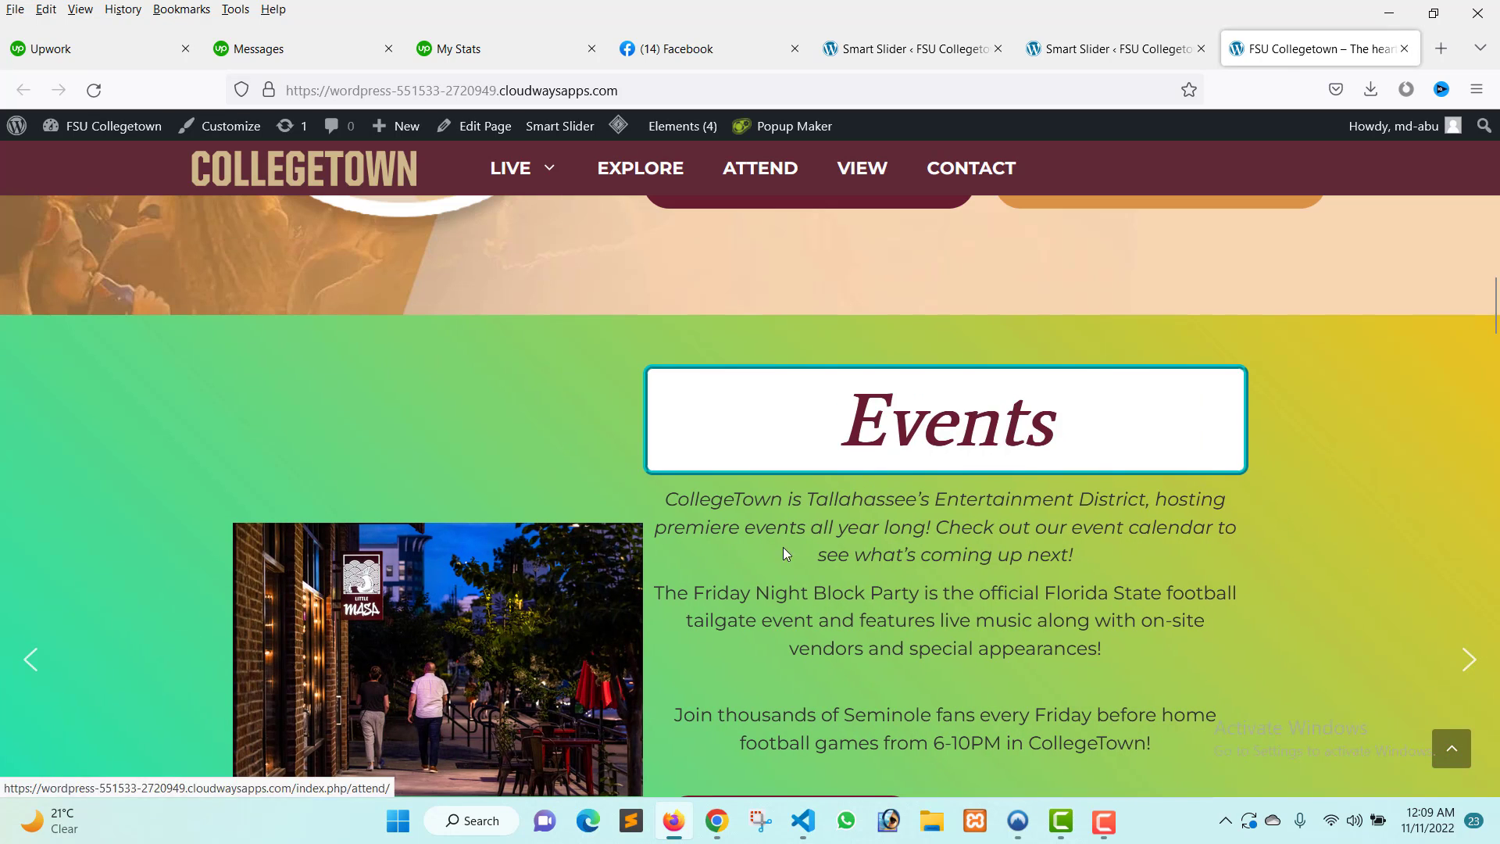
pyautogui.scroll(-2, 860, 621)
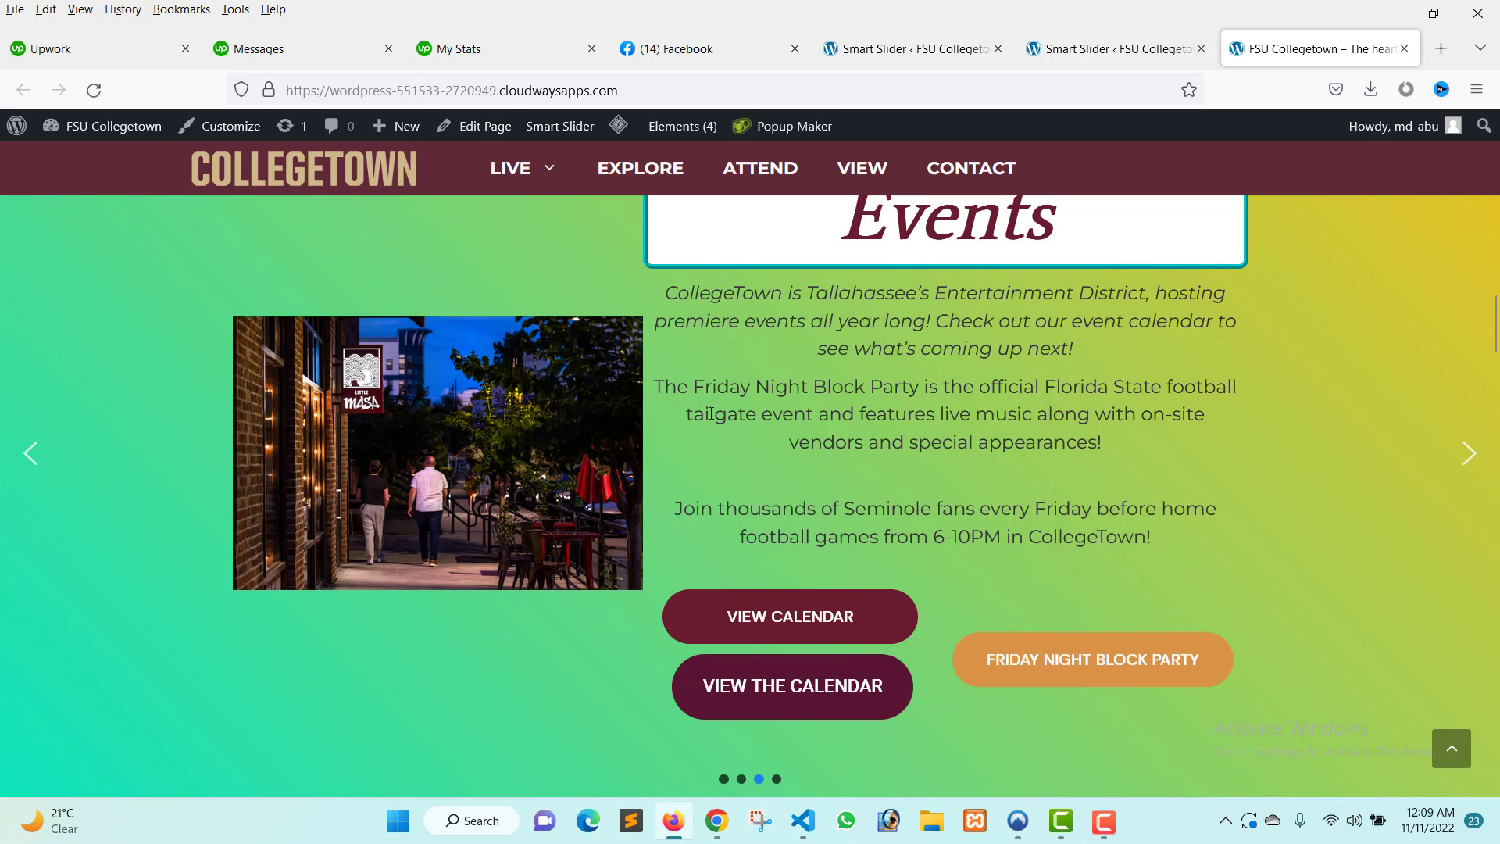
pyautogui.scroll(-3, 1021, 583)
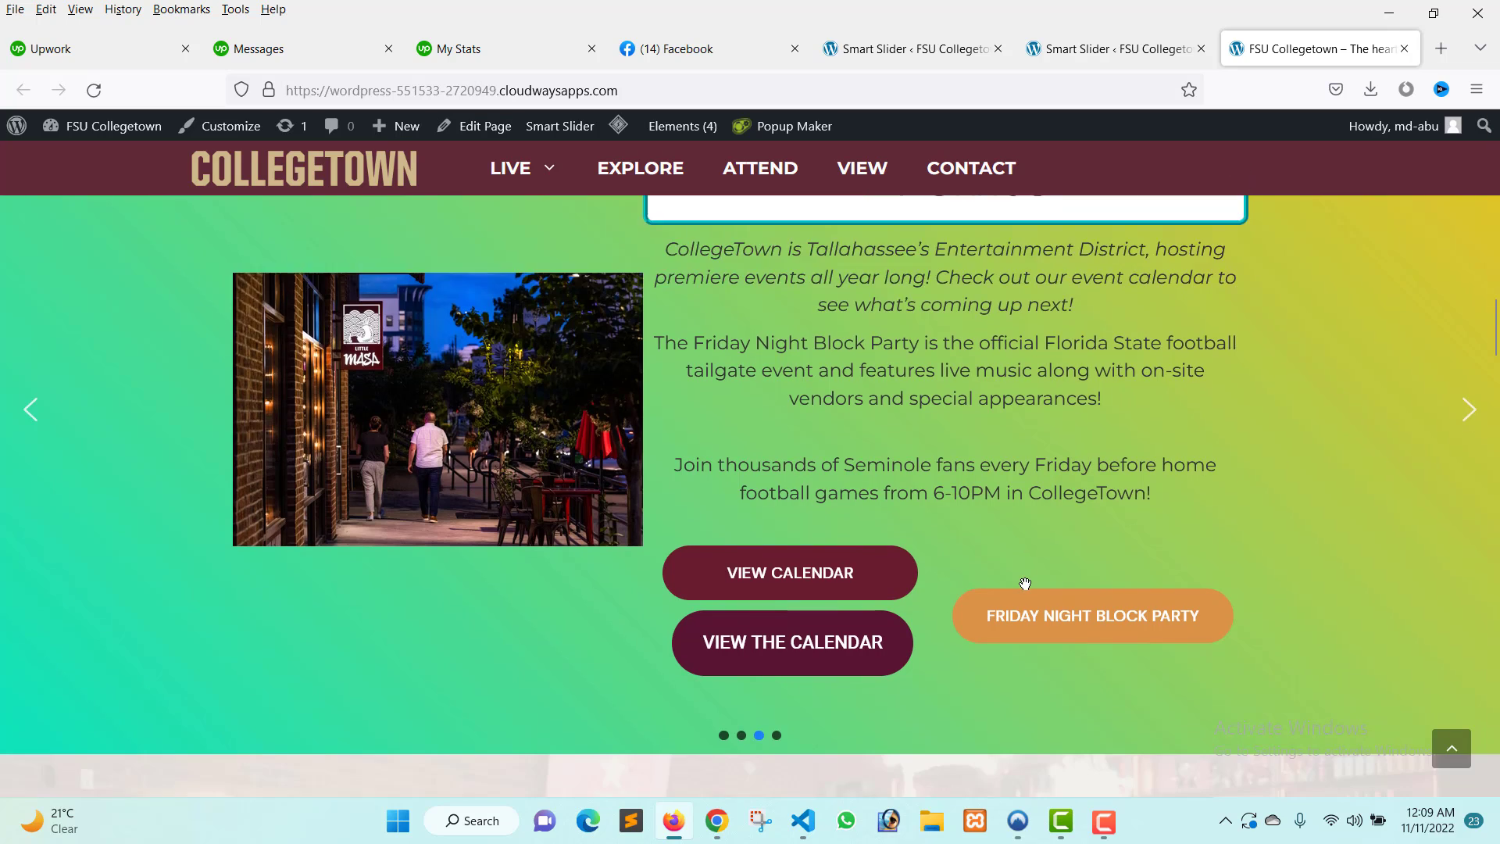
pyautogui.scroll(4, 485, 489)
pyautogui.click(33, 570)
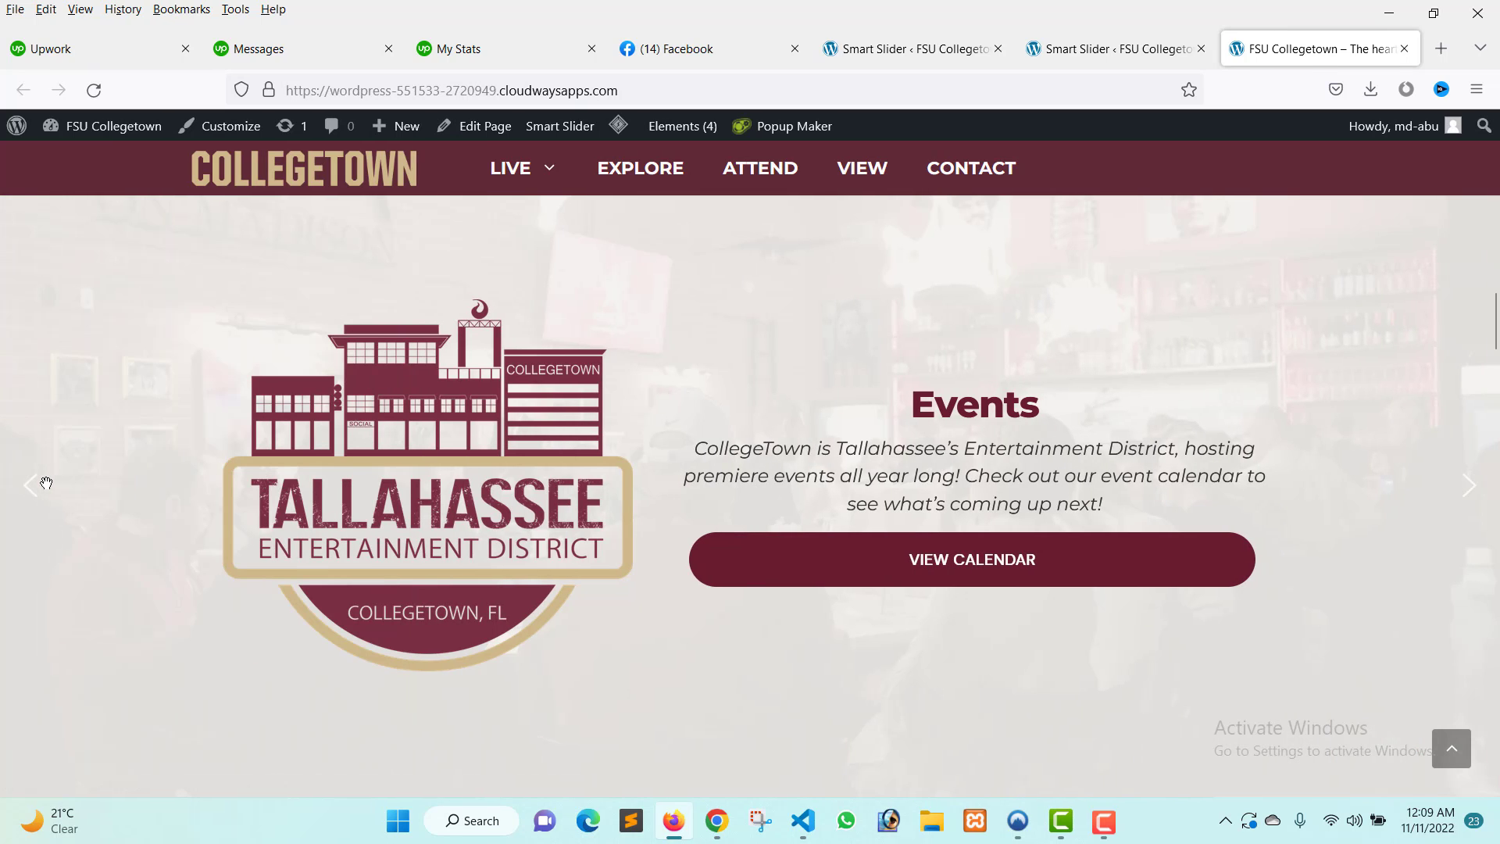
pyautogui.click(31, 489)
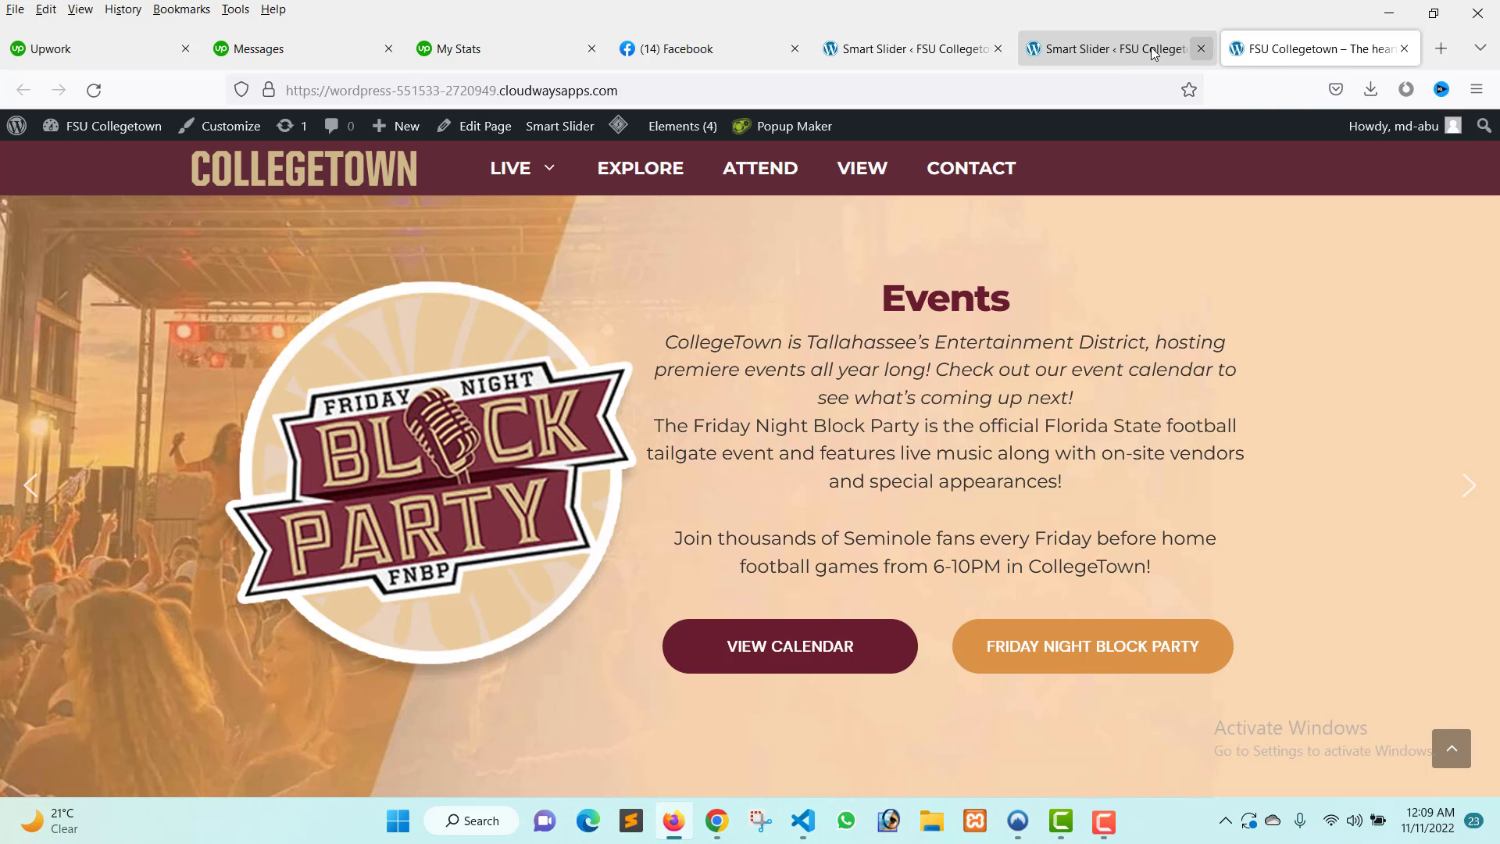
pyautogui.click(1110, 48)
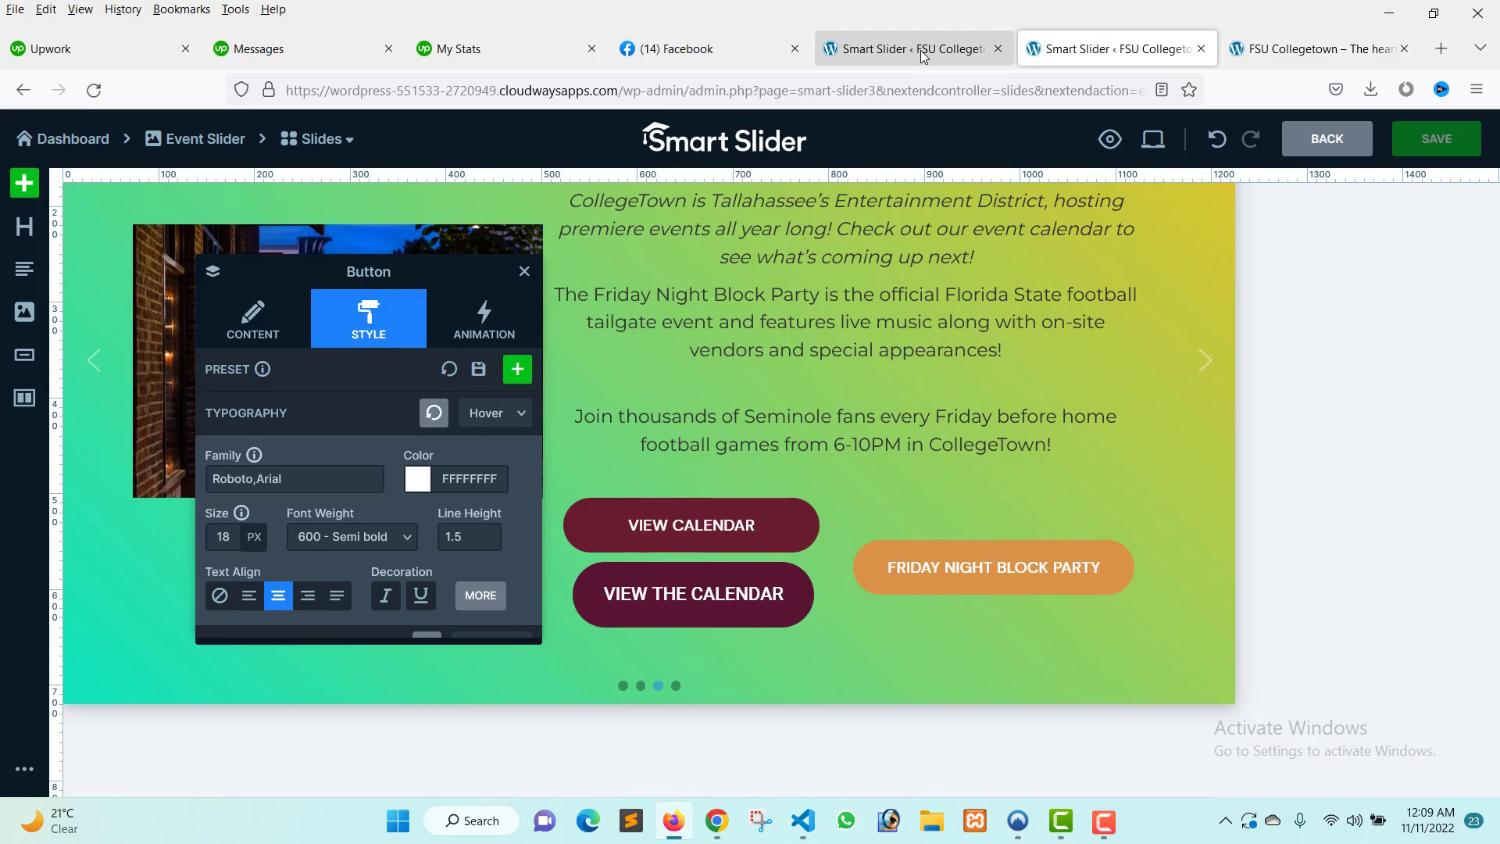
pyautogui.click(924, 51)
pyautogui.click(1050, 51)
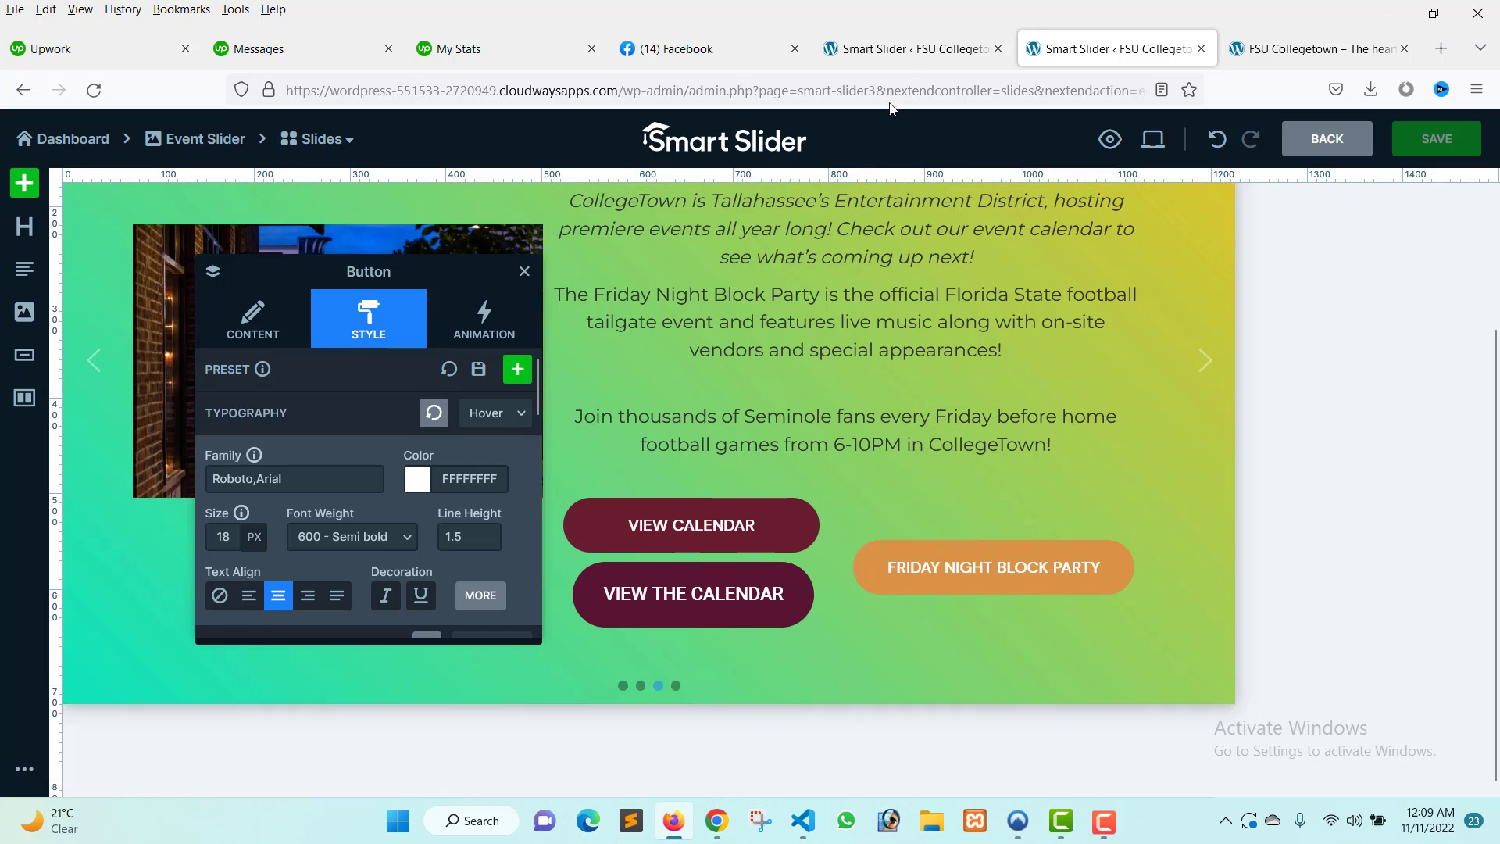
pyautogui.click(911, 53)
pyautogui.click(1320, 48)
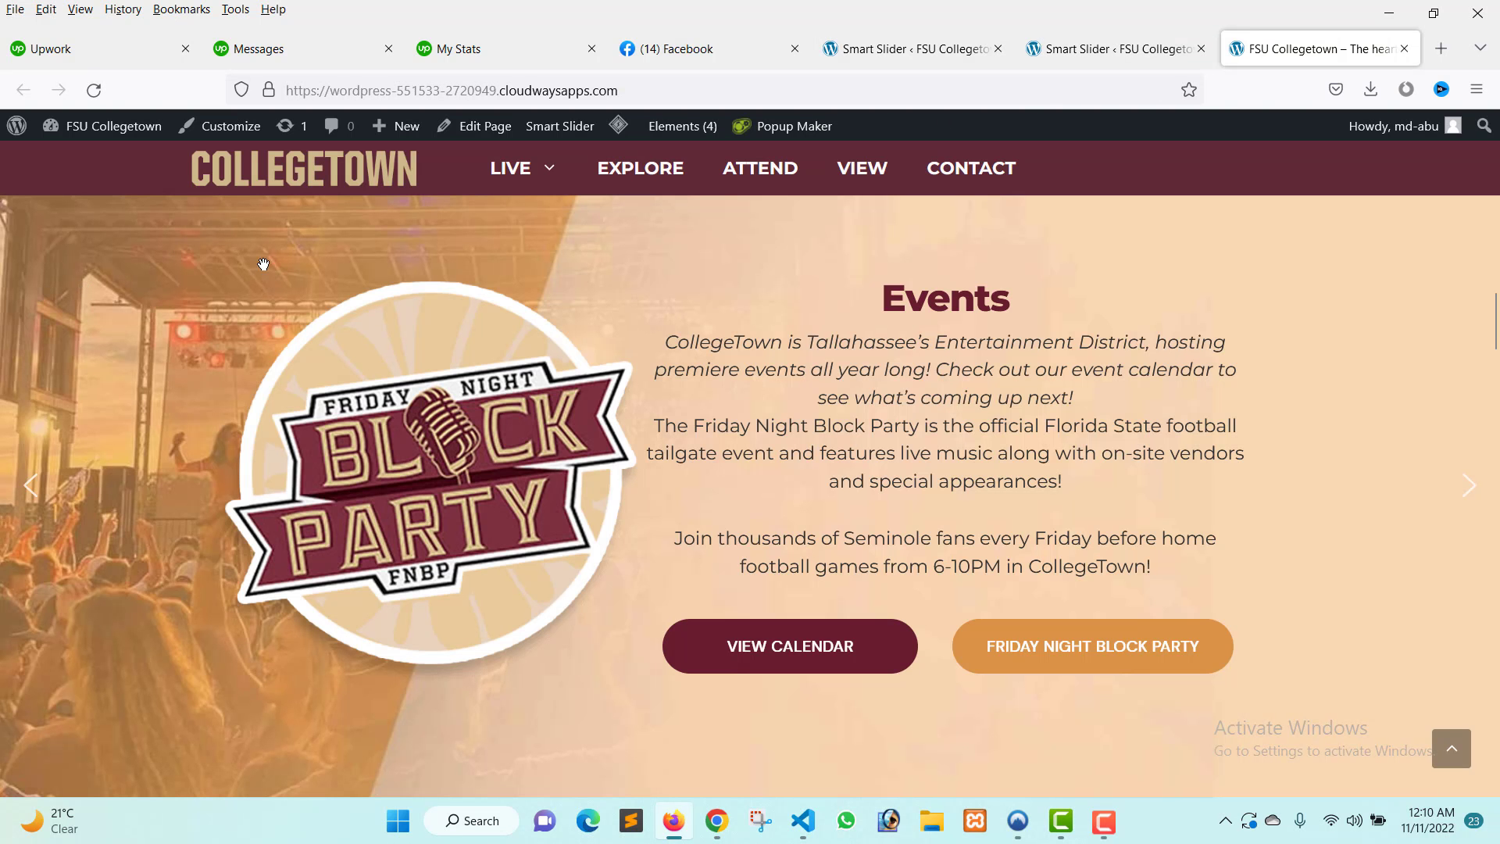
# Open the Smart Slider settings page from the WordPress dashboard.
pyautogui.click(92, 162)
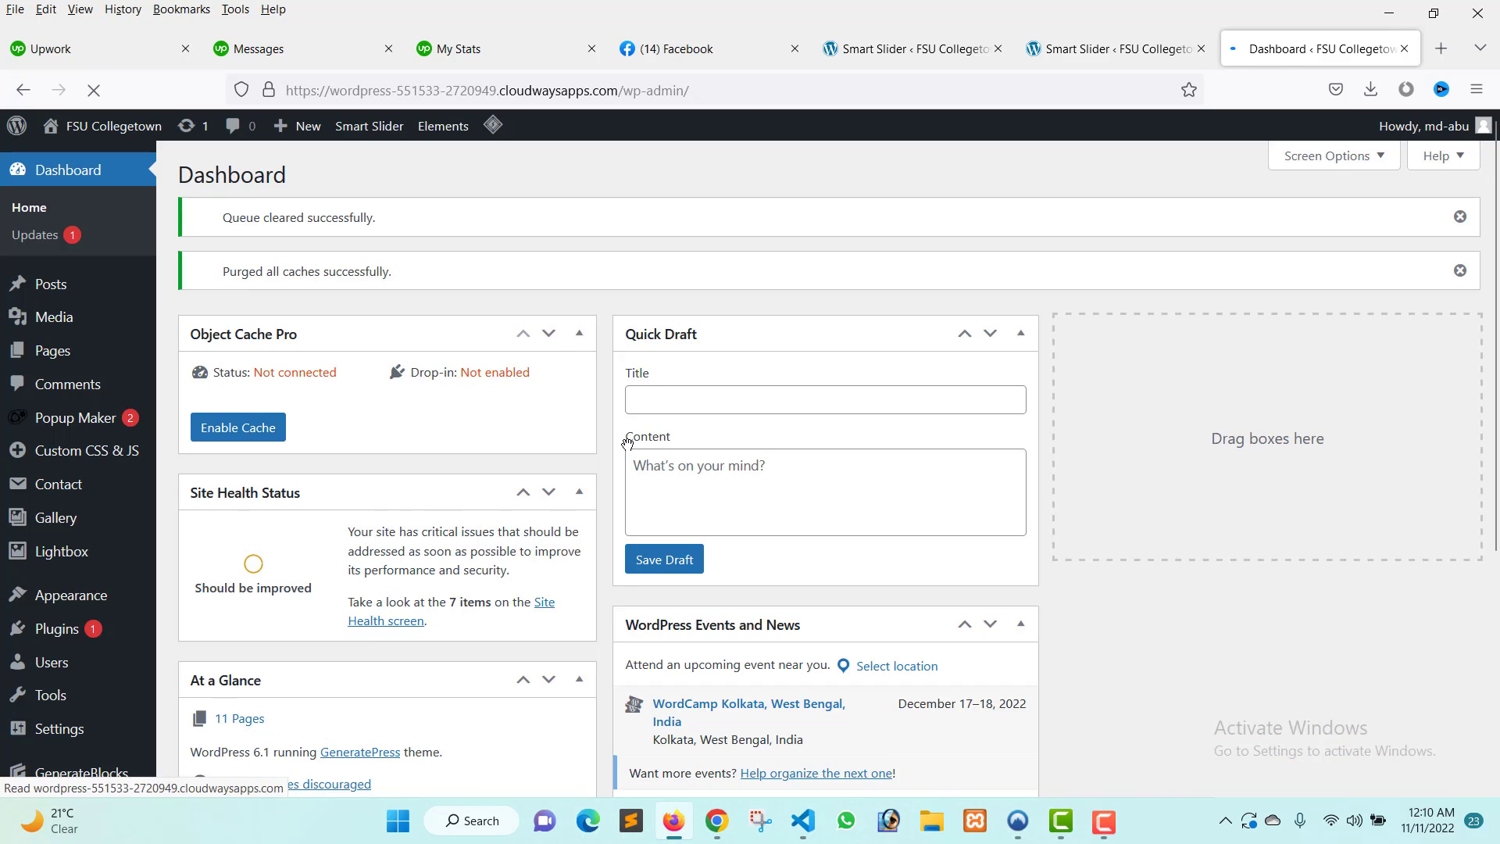
pyautogui.scroll(-1, 123, 492)
pyautogui.scroll(-3, 123, 492)
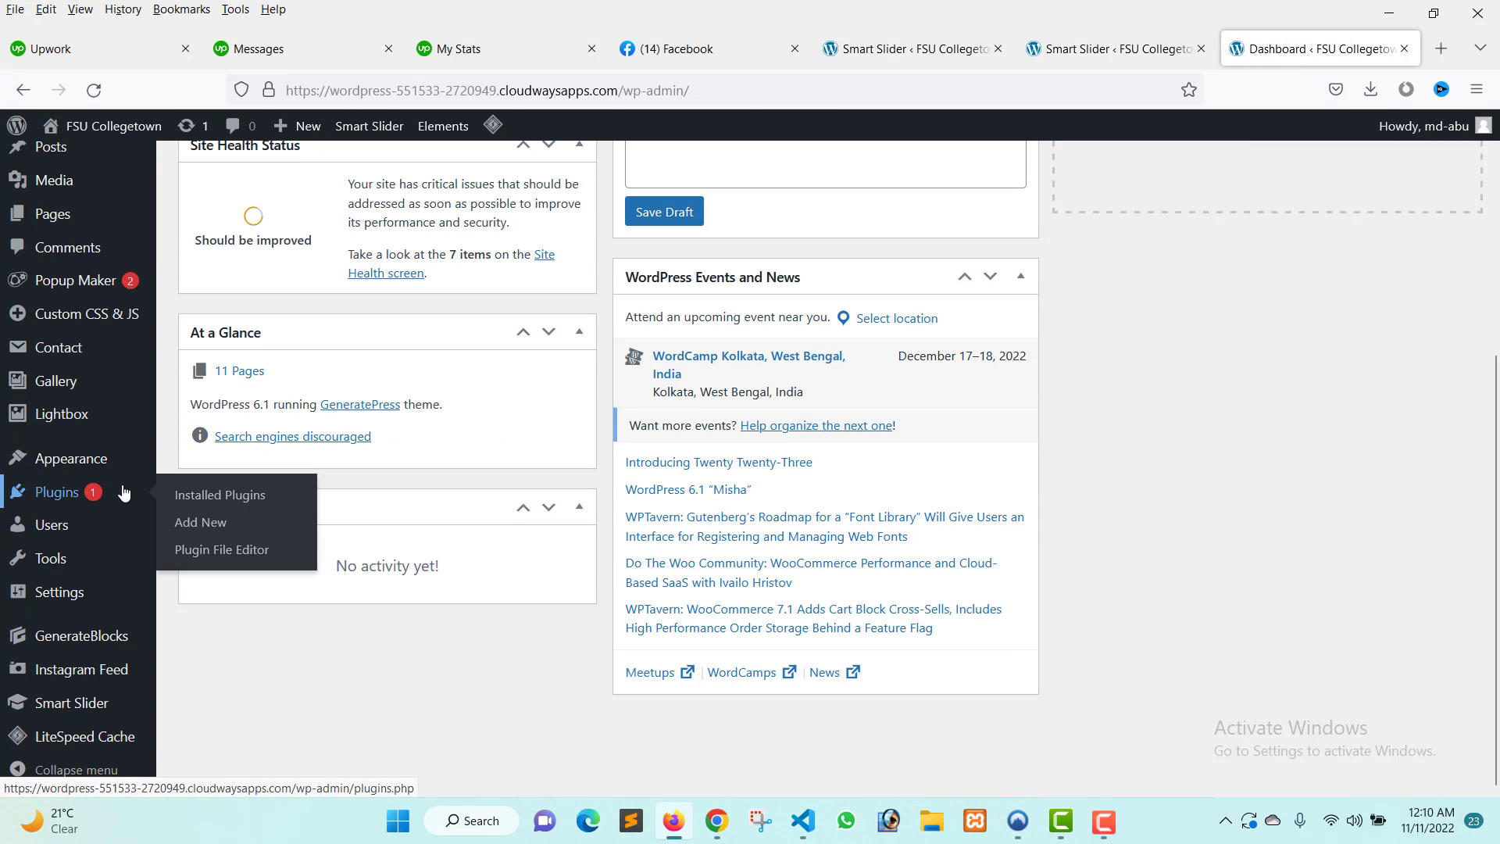
pyautogui.moveTo(123, 705)
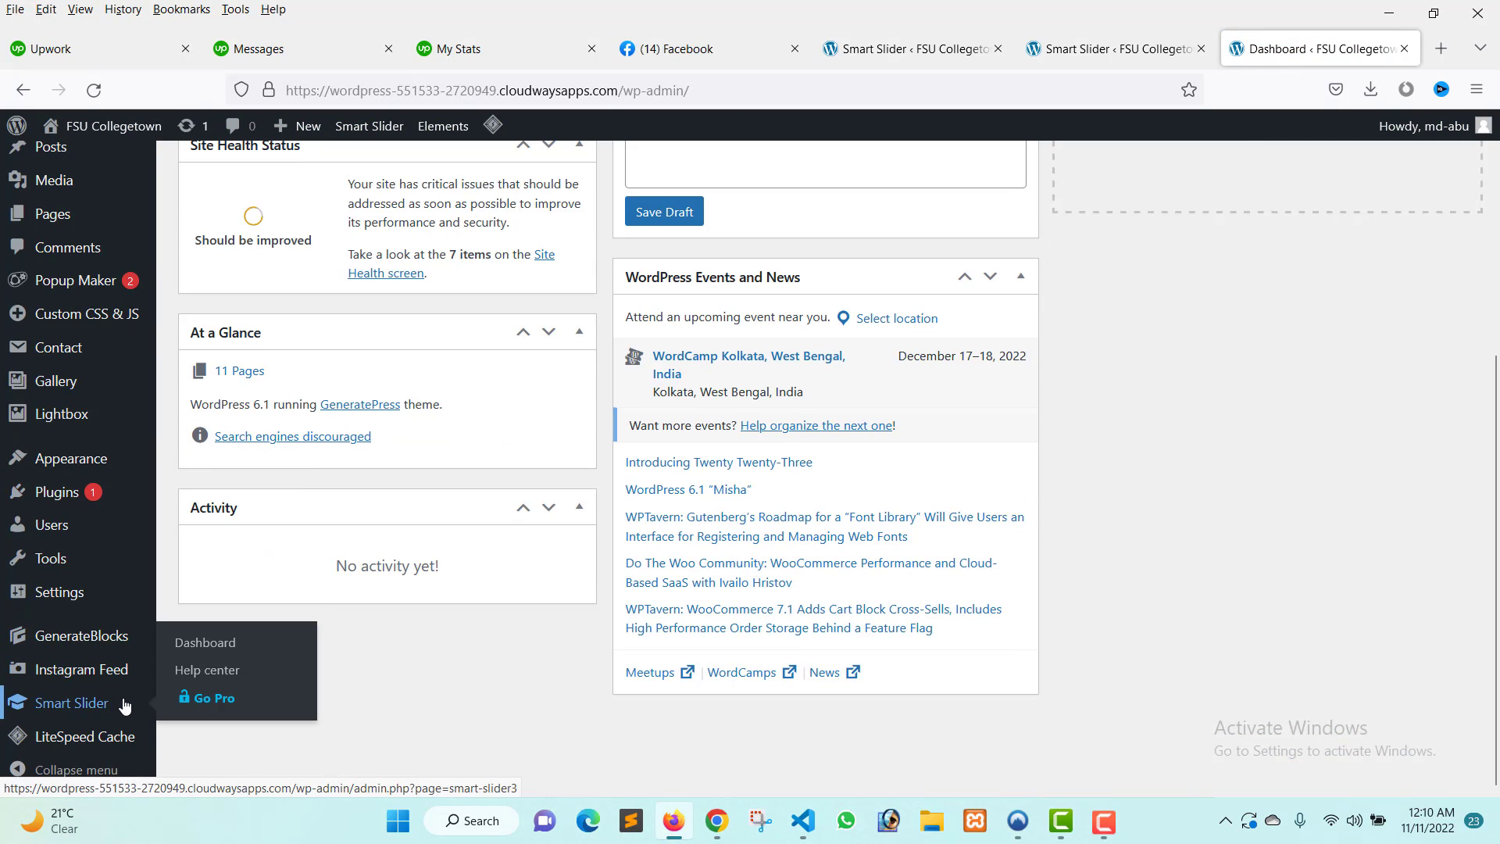
pyautogui.click(248, 642)
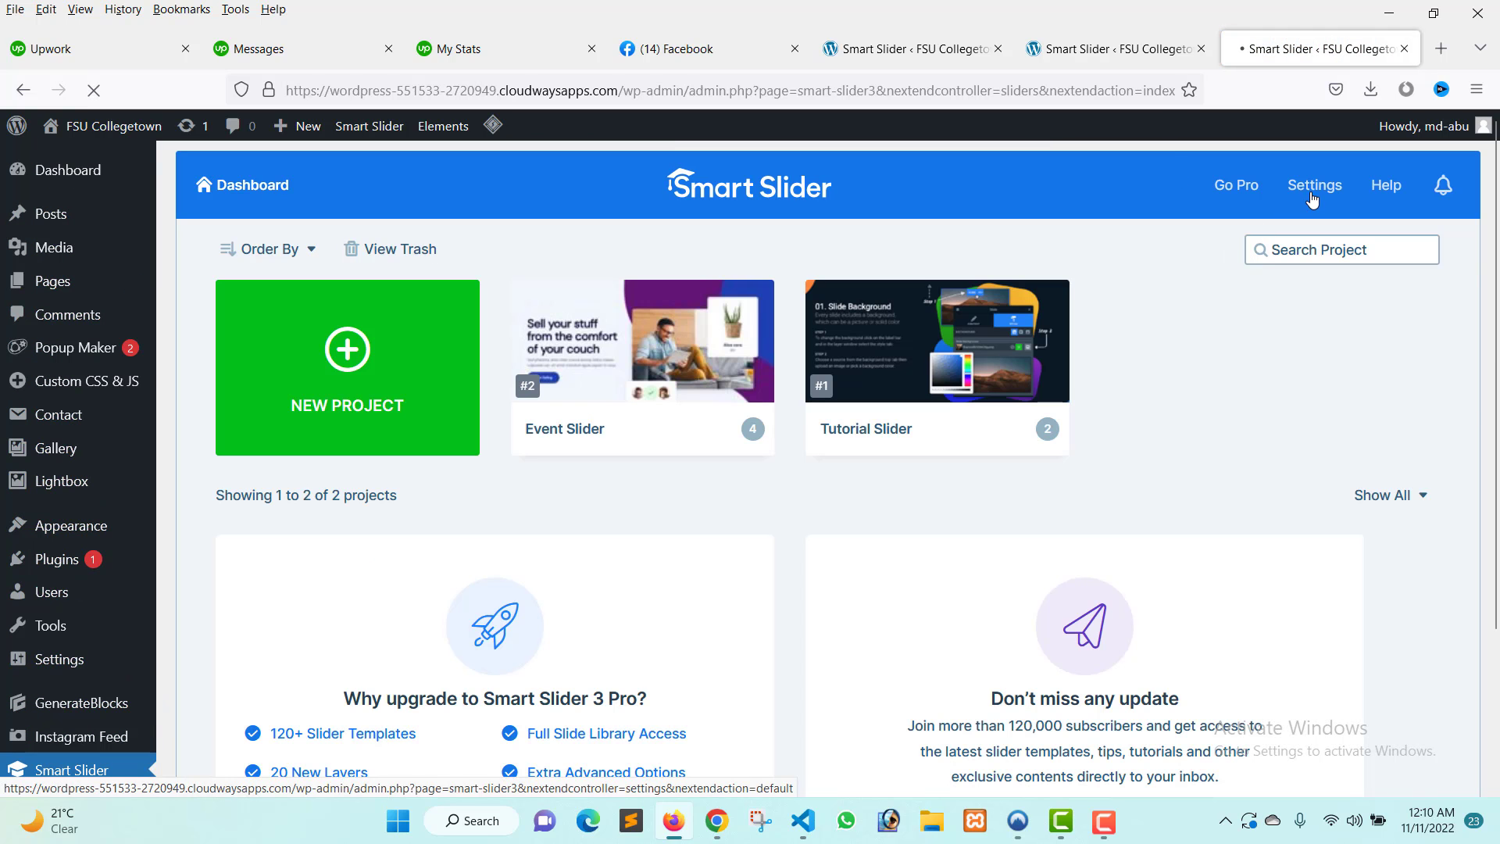
pyautogui.click(1313, 199)
pyautogui.scroll(-3, 285, 547)
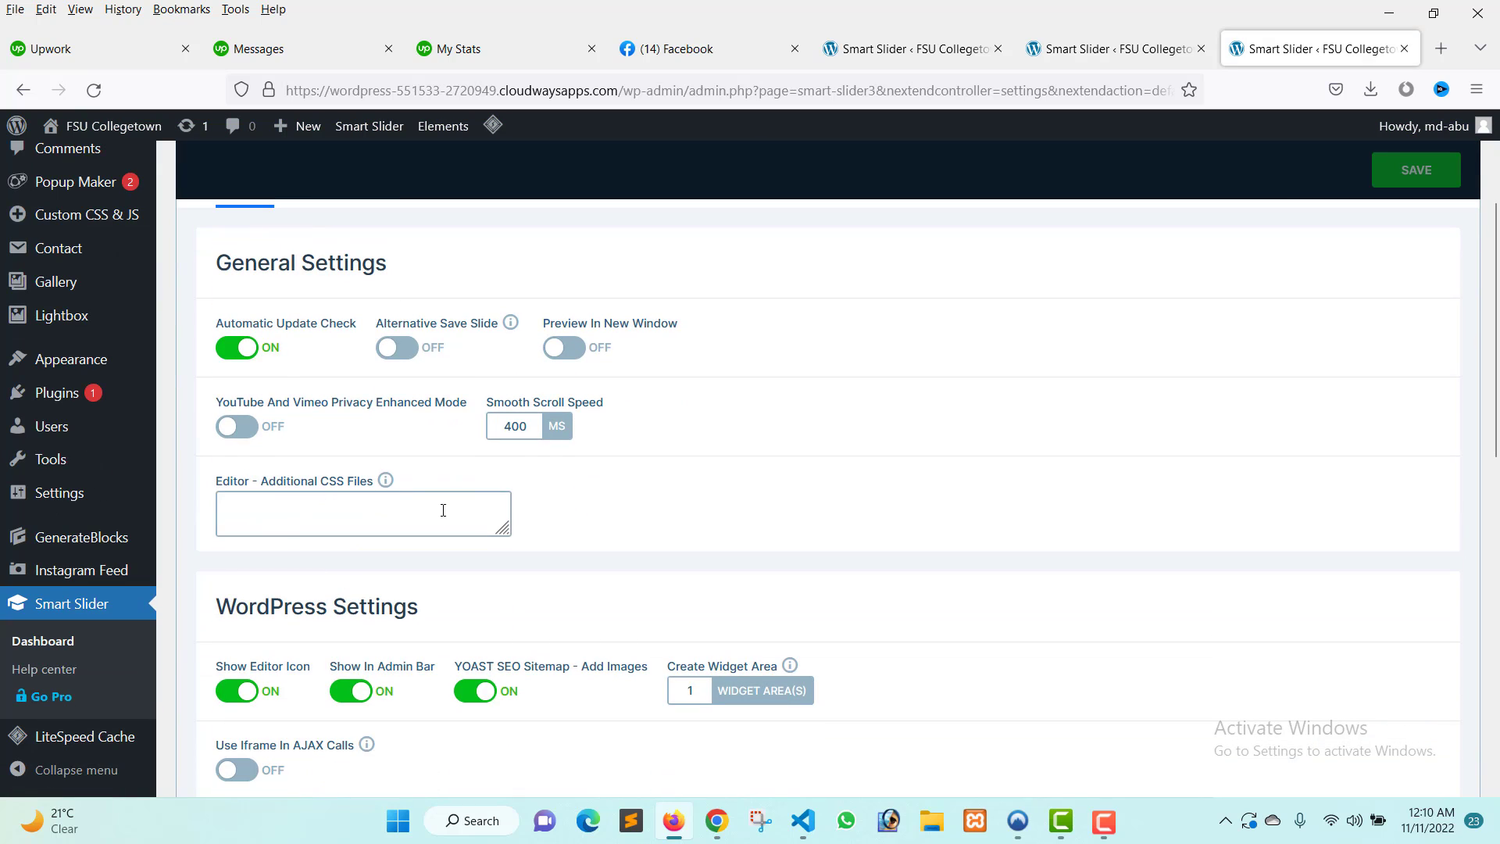
# Enlarge and examine the Editor - Additional CSS Files field in the general settings.
pyautogui.moveTo(504, 530); pyautogui.dragTo(767, 795)
pyautogui.scroll(-2, 928, 420)
pyautogui.scroll(1, 516, 438)
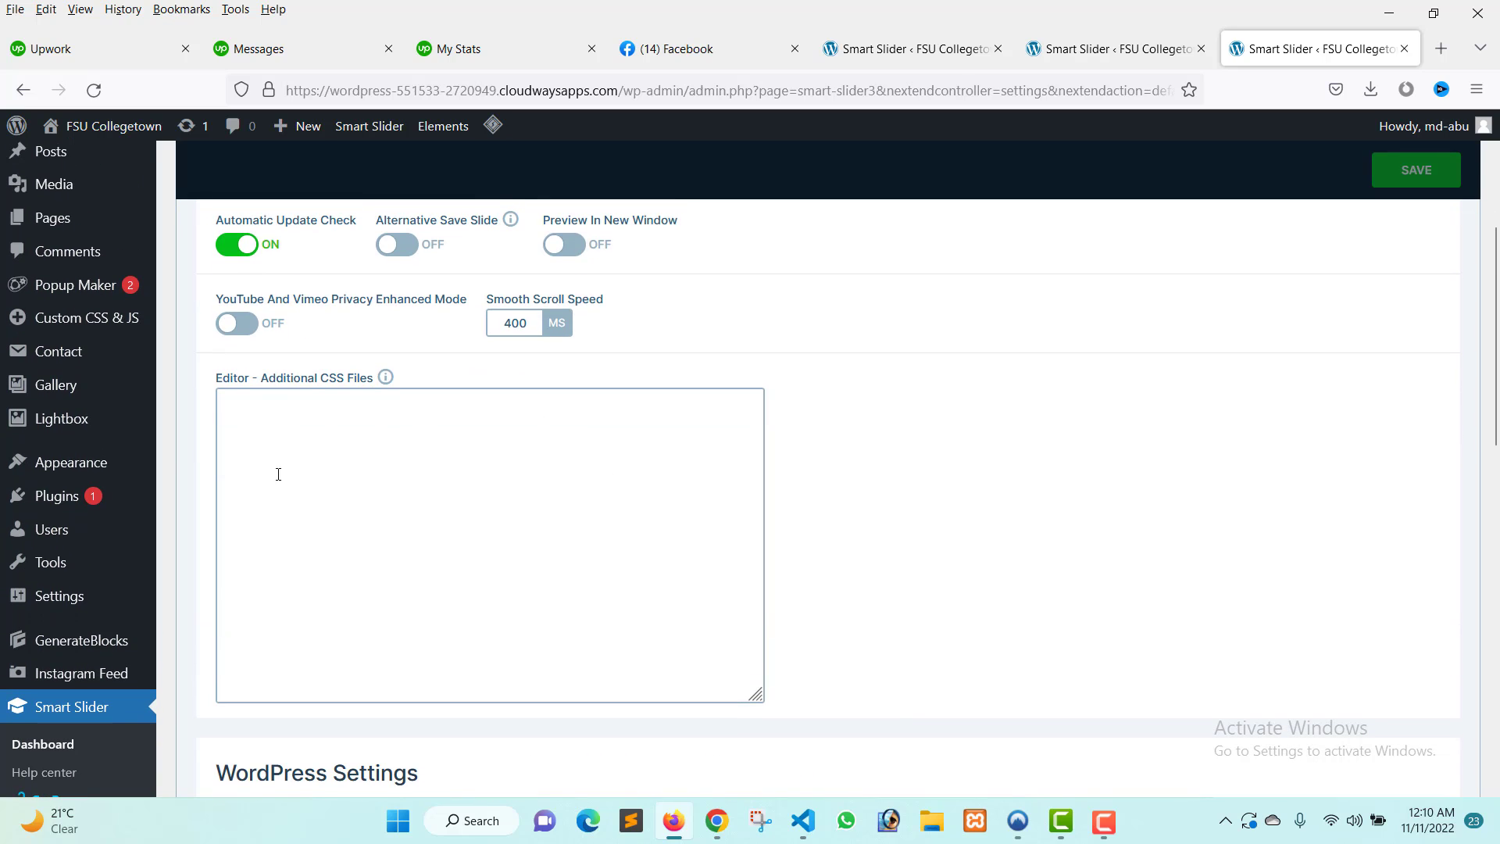
pyautogui.scroll(-1, 394, 510)
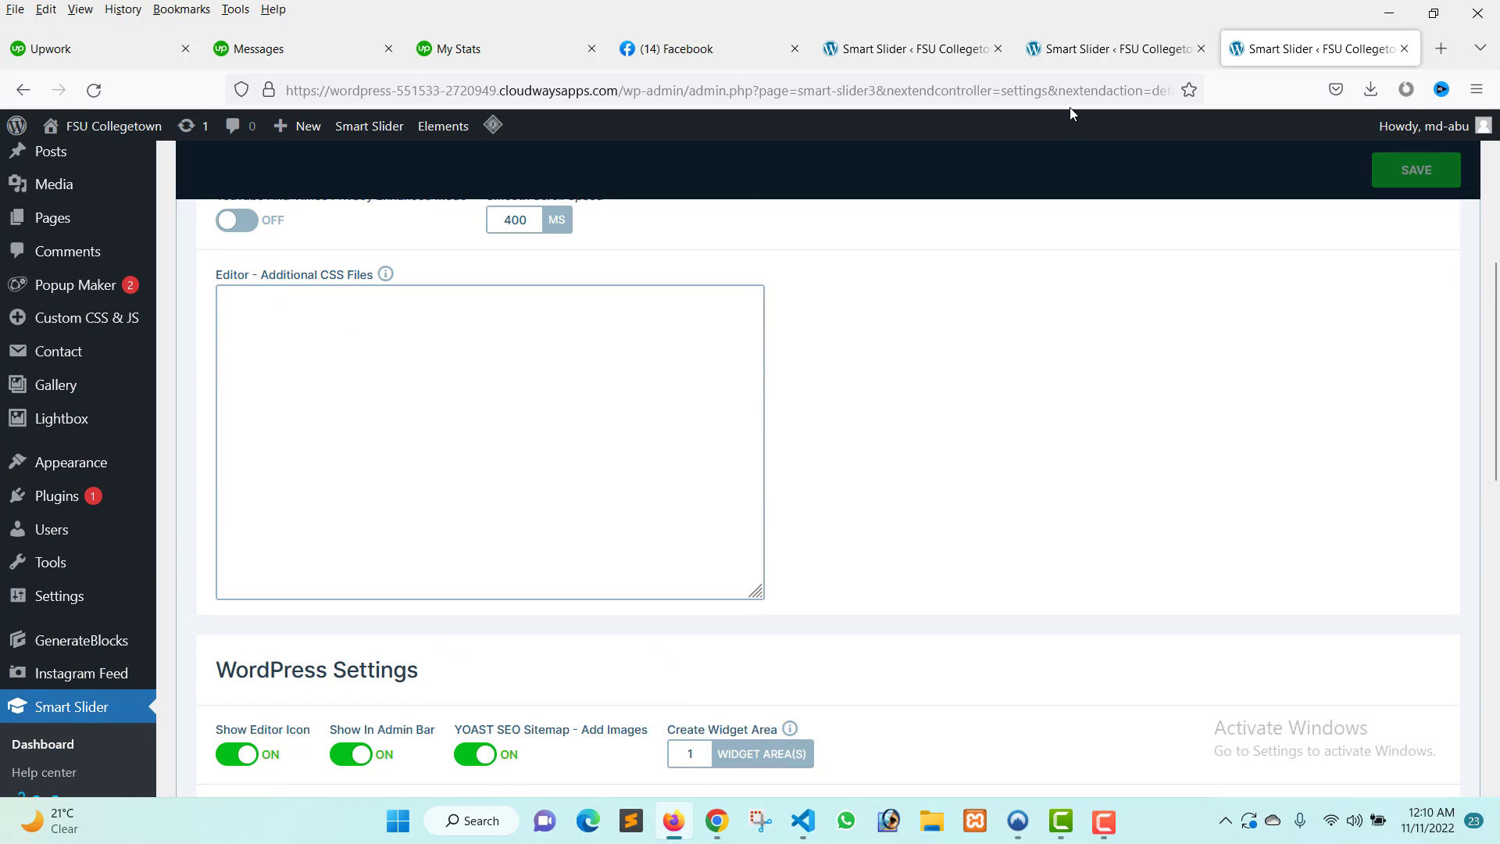
pyautogui.scroll(-1, 678, 345)
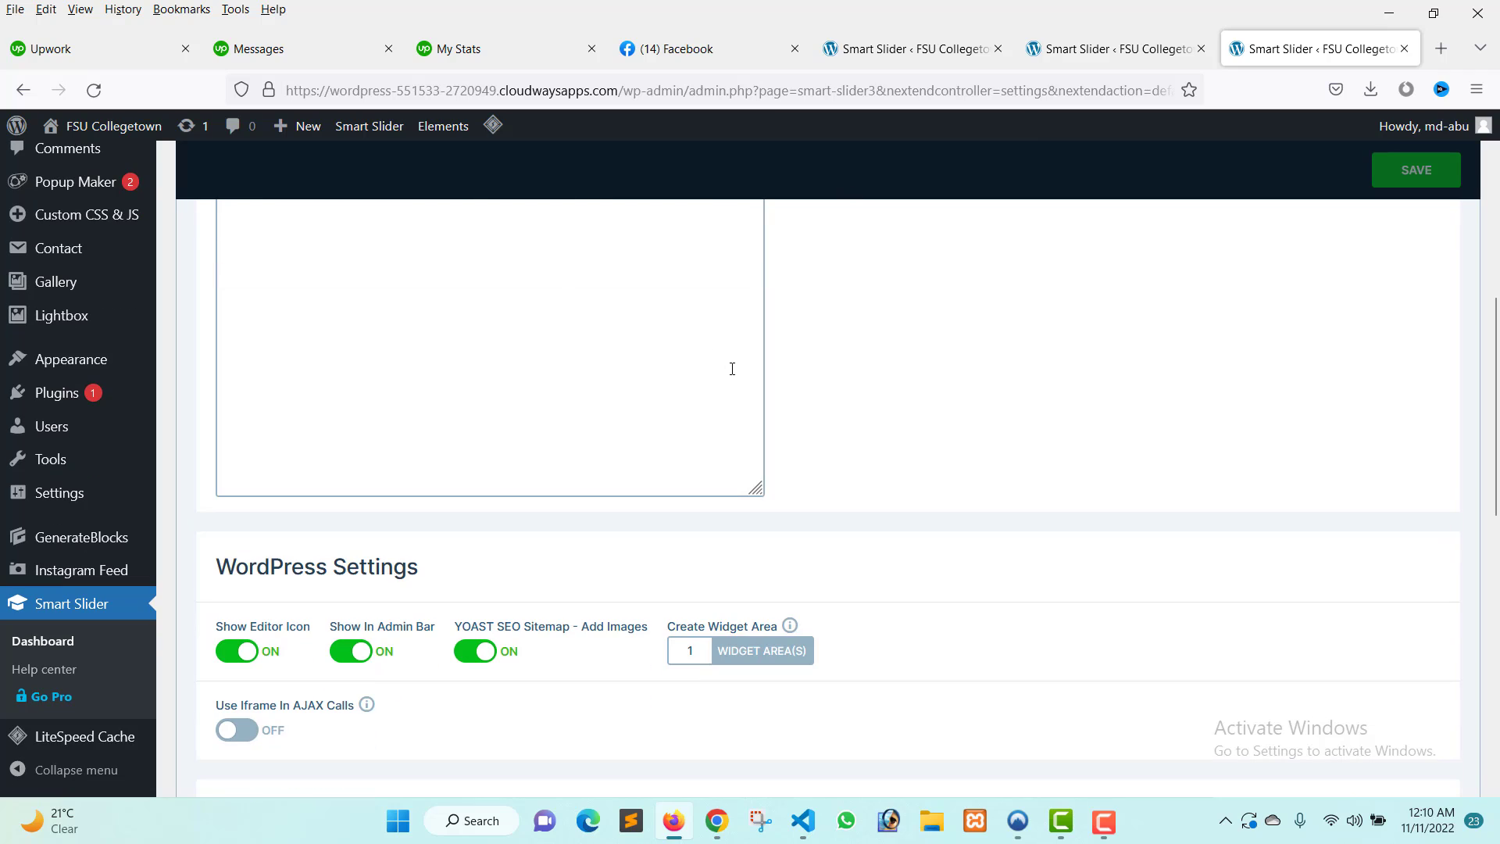
pyautogui.scroll(3, 732, 369)
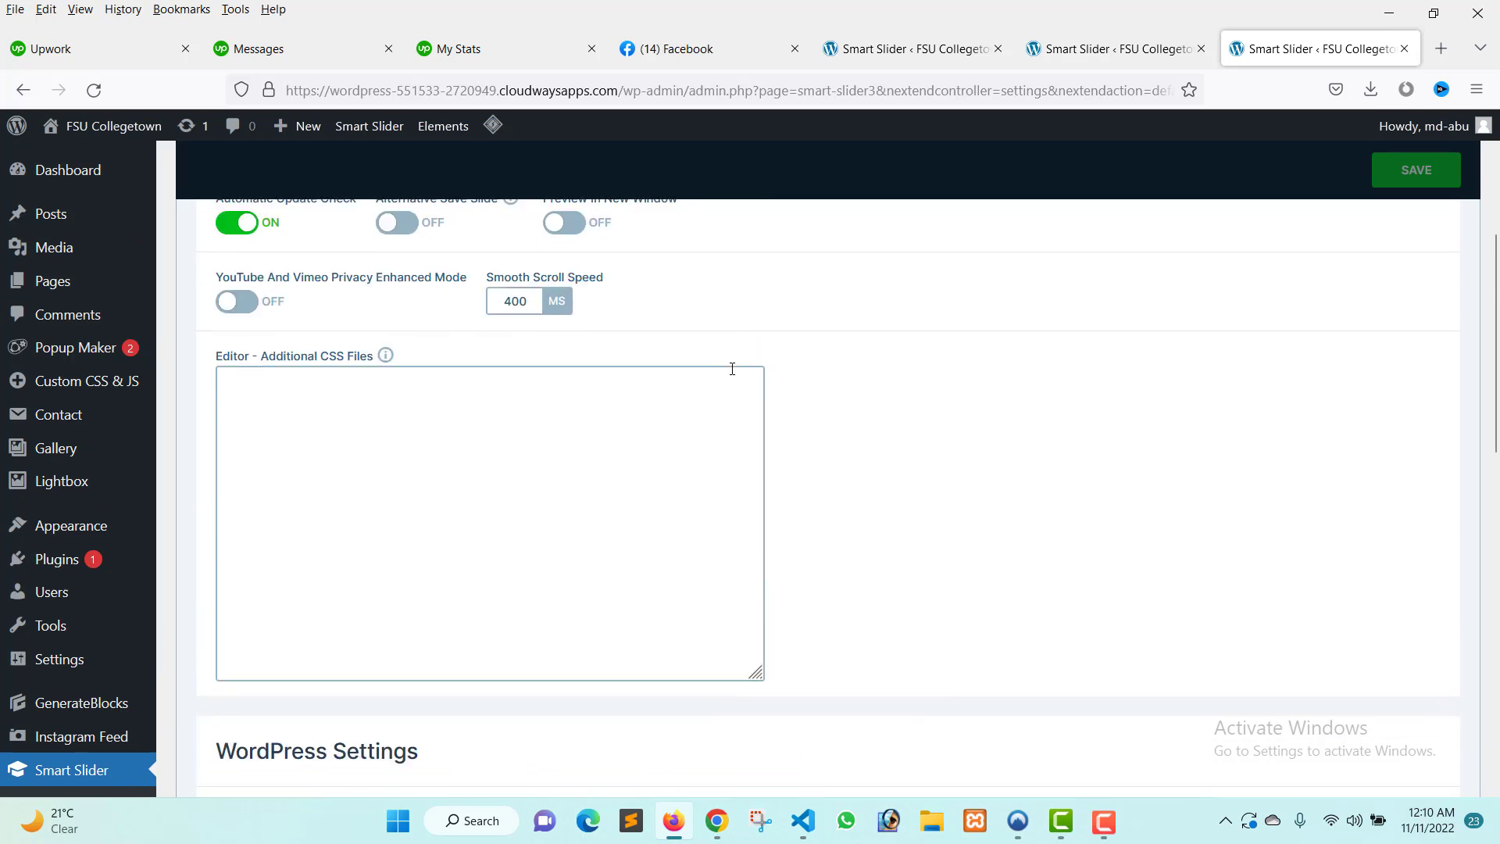